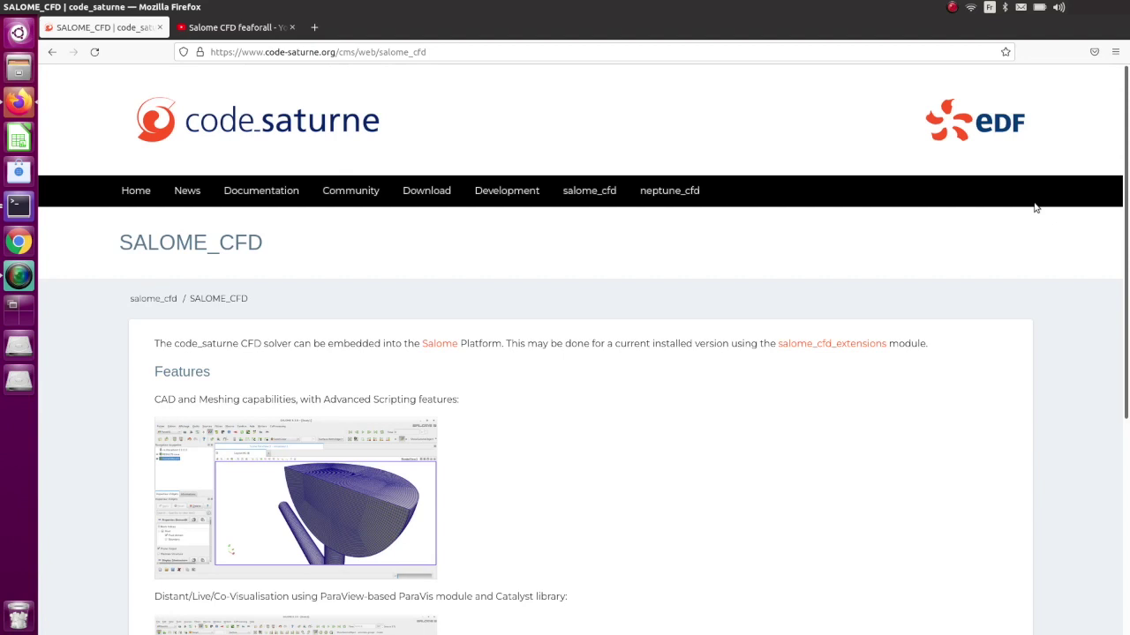
Examine the SALOME_CFD page on the code_saturne site and the YouTube search results for Salome CFD tutorials.
{"action": "scroll", "coordinate": [302, 262], "scroll_direction": "down", "scroll_amount": 3}
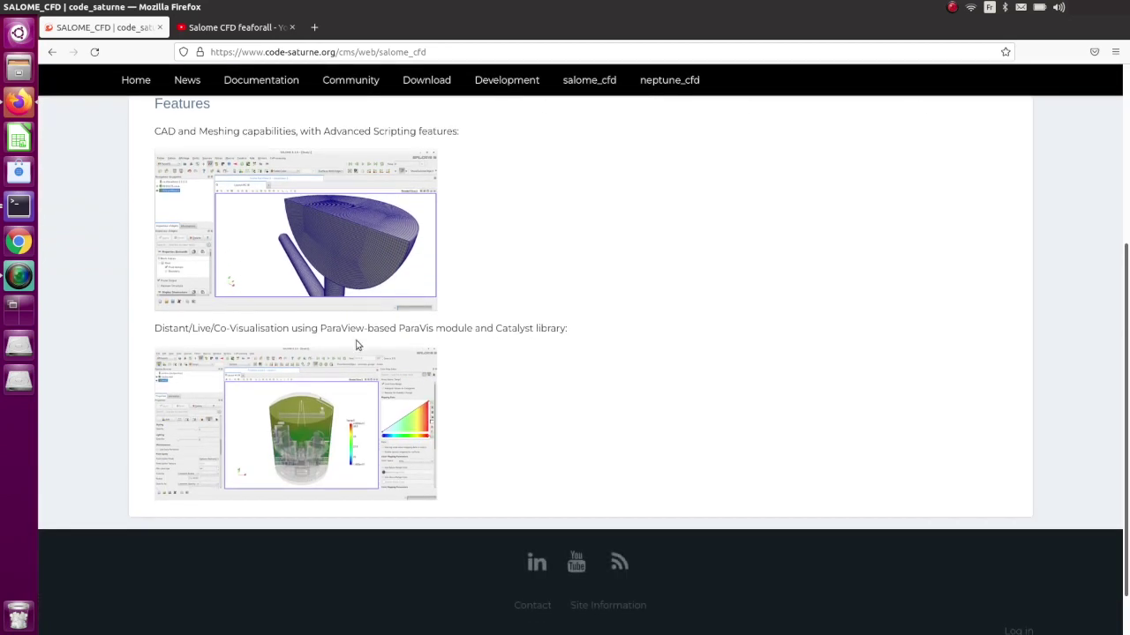
{"action": "scroll", "coordinate": [357, 340], "scroll_direction": "up", "scroll_amount": 2}
{"action": "scroll", "coordinate": [358, 331], "scroll_direction": "up", "scroll_amount": 2}
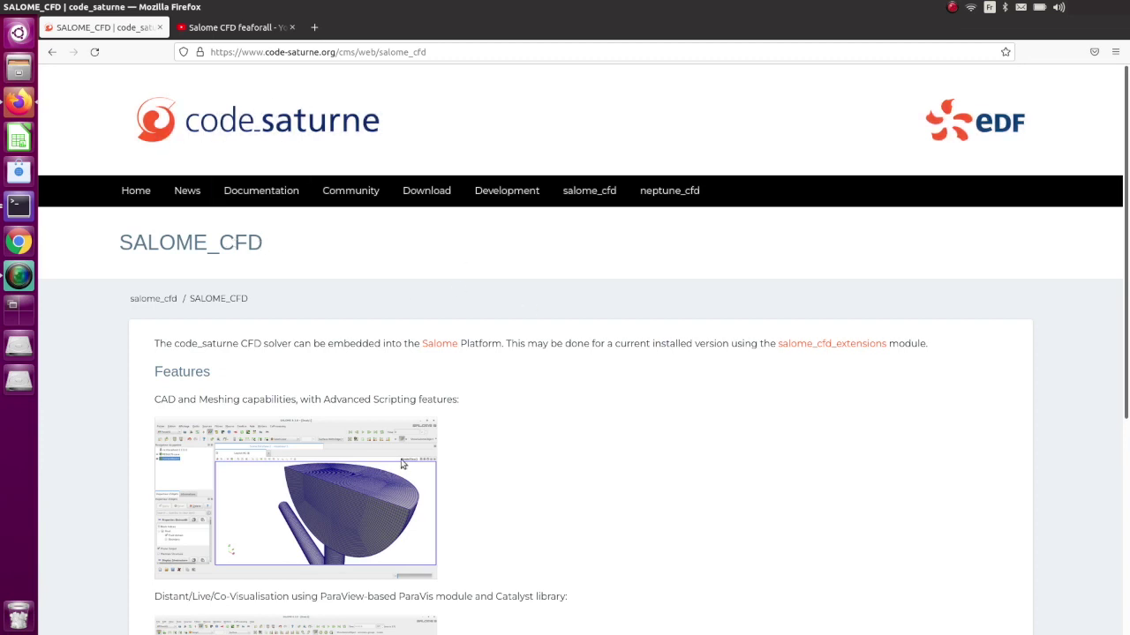
{"action": "scroll", "coordinate": [497, 326], "scroll_direction": "down", "scroll_amount": 2}
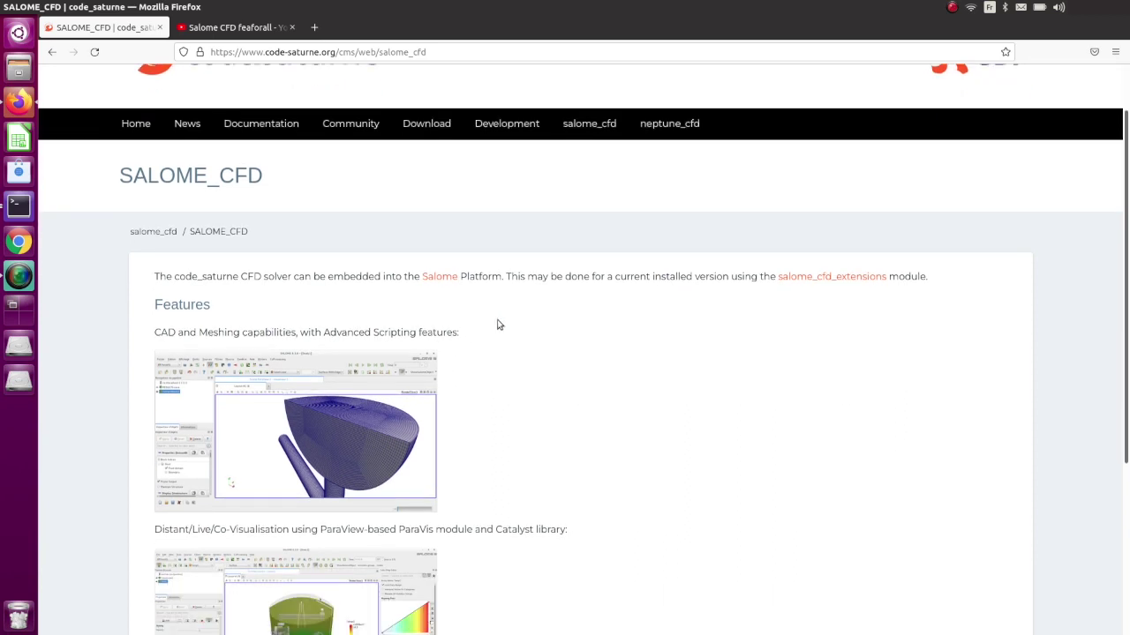
{"action": "left_click", "coordinate": [227, 27]}
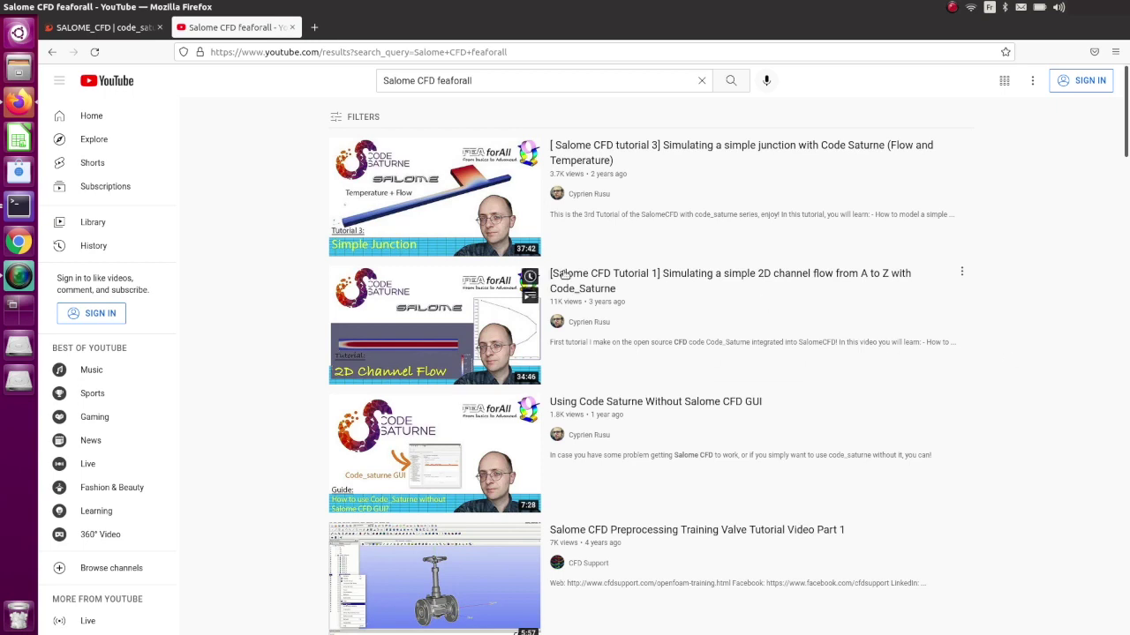
{"action": "left_click", "coordinate": [111, 32]}
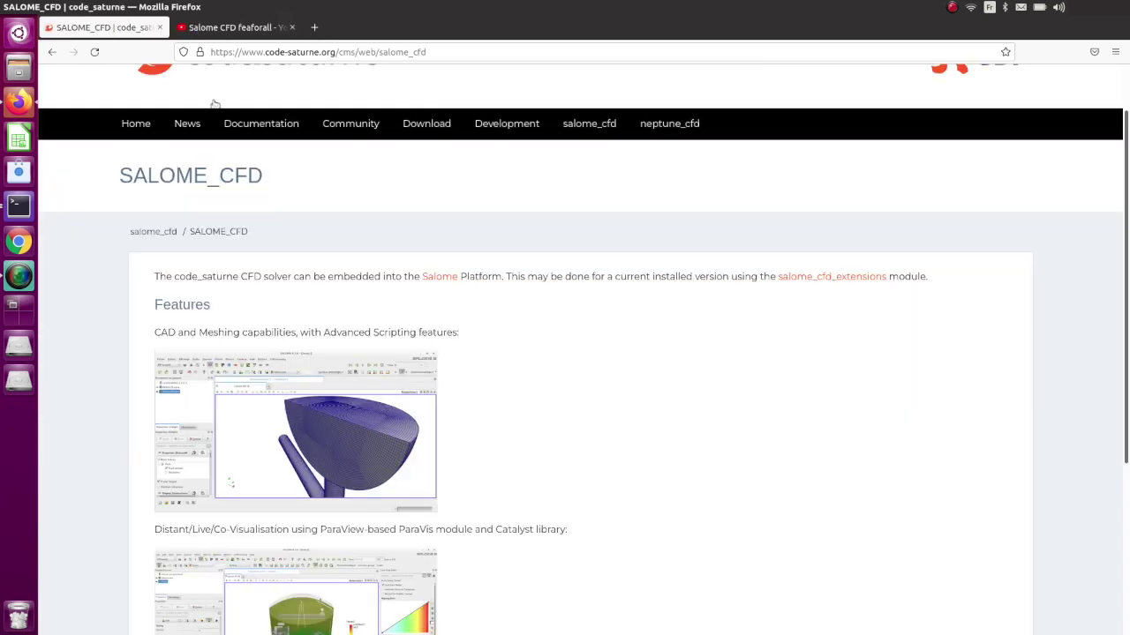
{"action": "scroll", "coordinate": [512, 433], "scroll_direction": "down", "scroll_amount": 1}
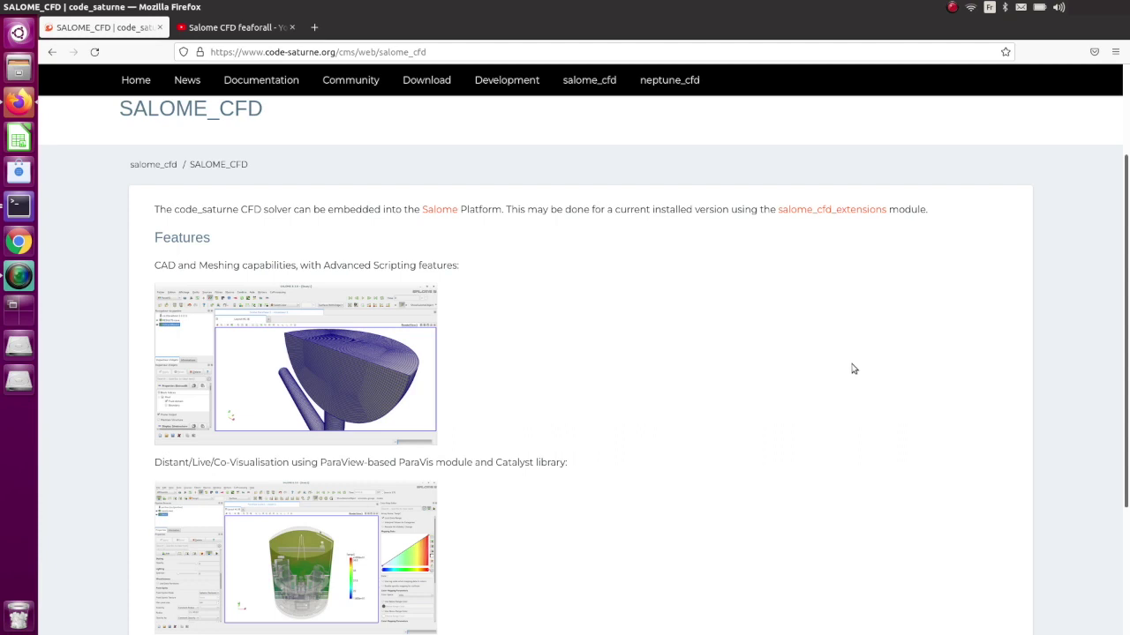
{"action": "scroll", "coordinate": [853, 370], "scroll_direction": "up", "scroll_amount": 2}
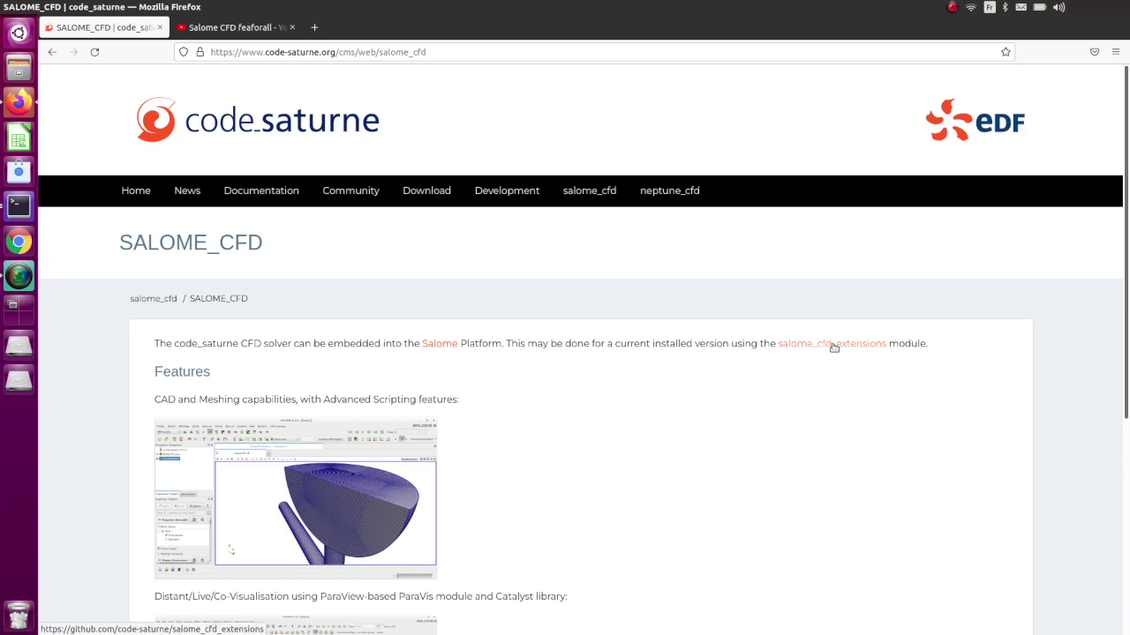
{"action": "scroll", "coordinate": [782, 391], "scroll_direction": "down", "scroll_amount": 2}
{"action": "scroll", "coordinate": [782, 390], "scroll_direction": "up", "scroll_amount": 2}
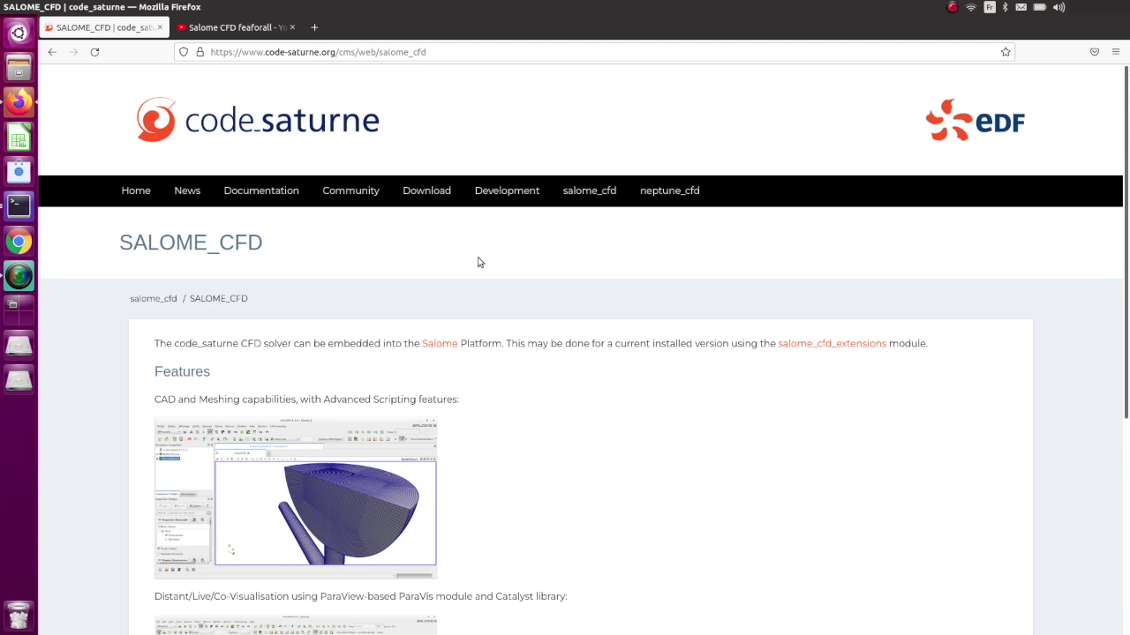
{"action": "scroll", "coordinate": [507, 283], "scroll_direction": "down", "scroll_amount": 1}
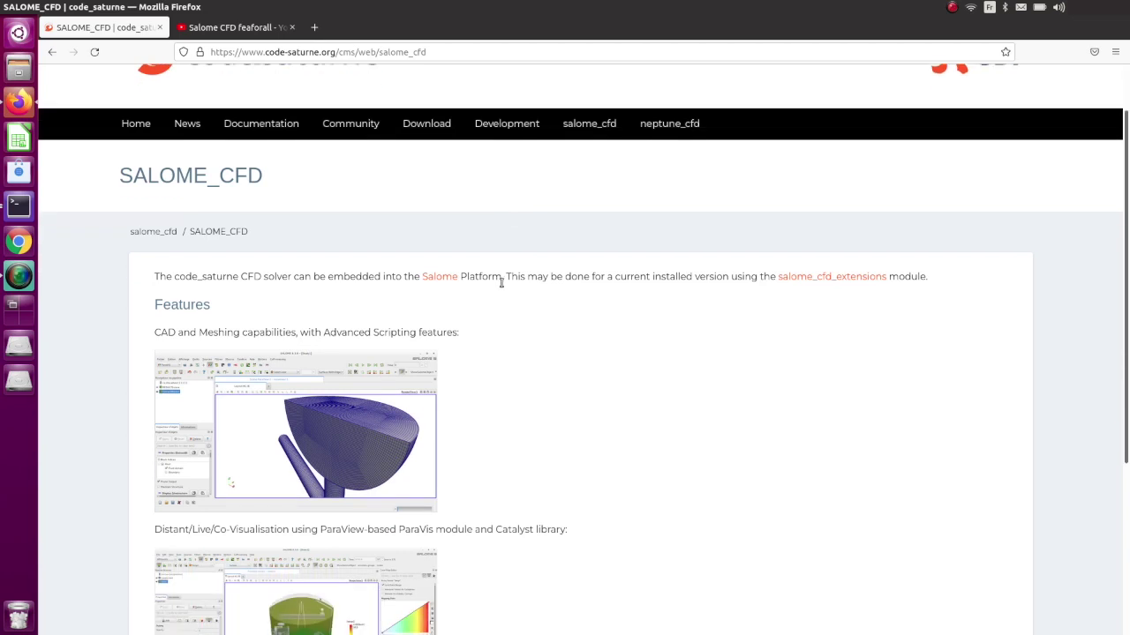
{"action": "scroll", "coordinate": [418, 255], "scroll_direction": "up", "scroll_amount": 1}
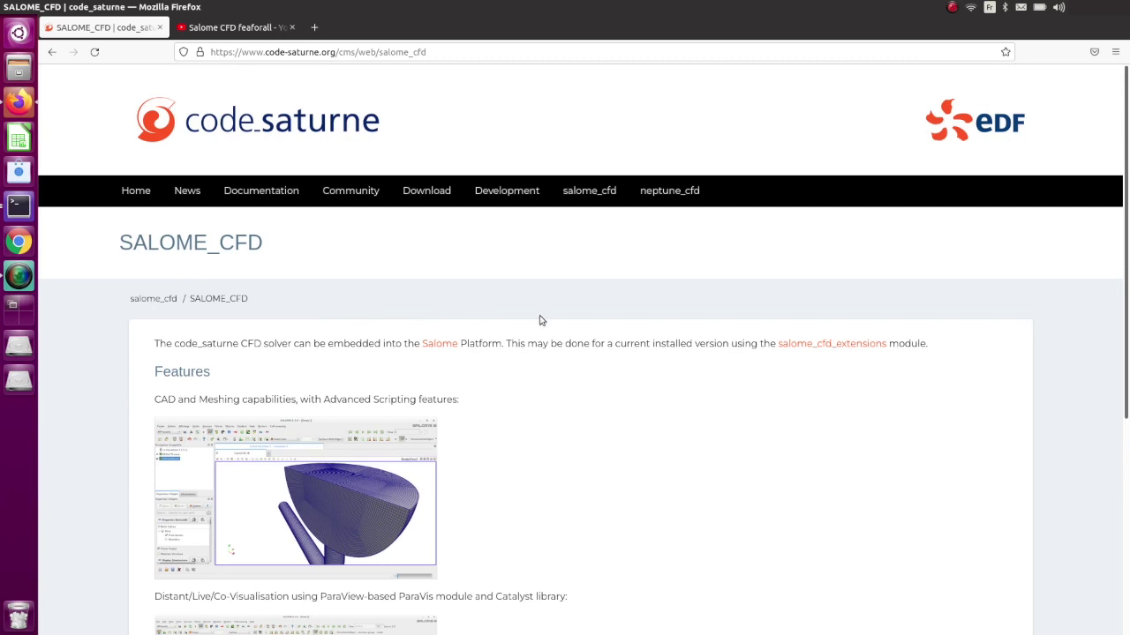
Go to the code_saturne Download page and open its source code repository on GitHub.
{"action": "left_click", "coordinate": [432, 193]}
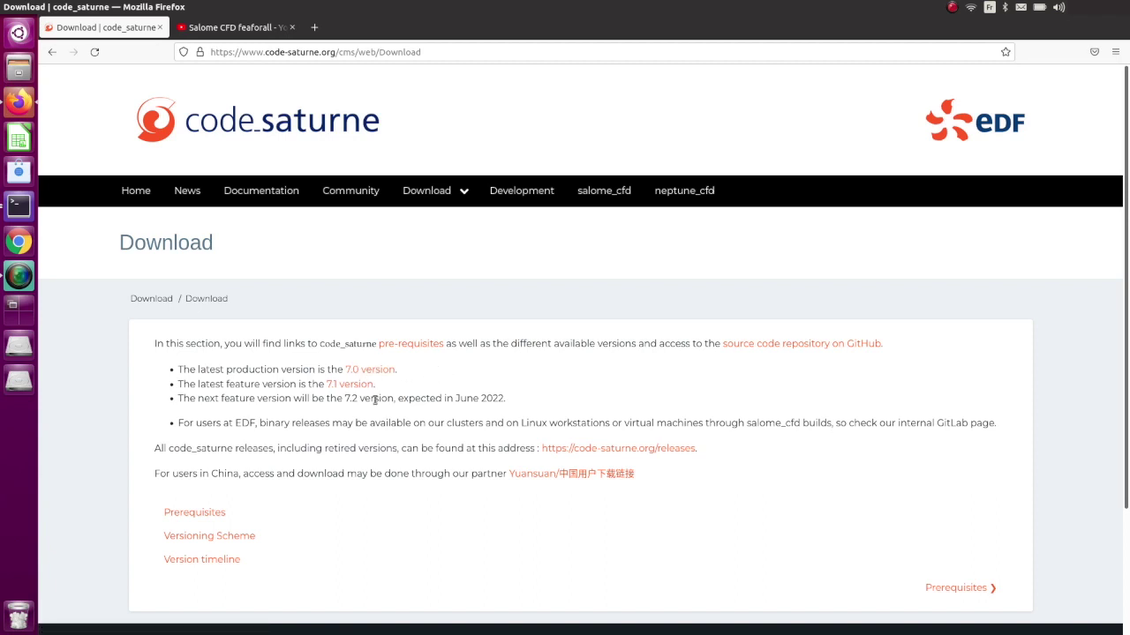
{"action": "left_click", "coordinate": [831, 348]}
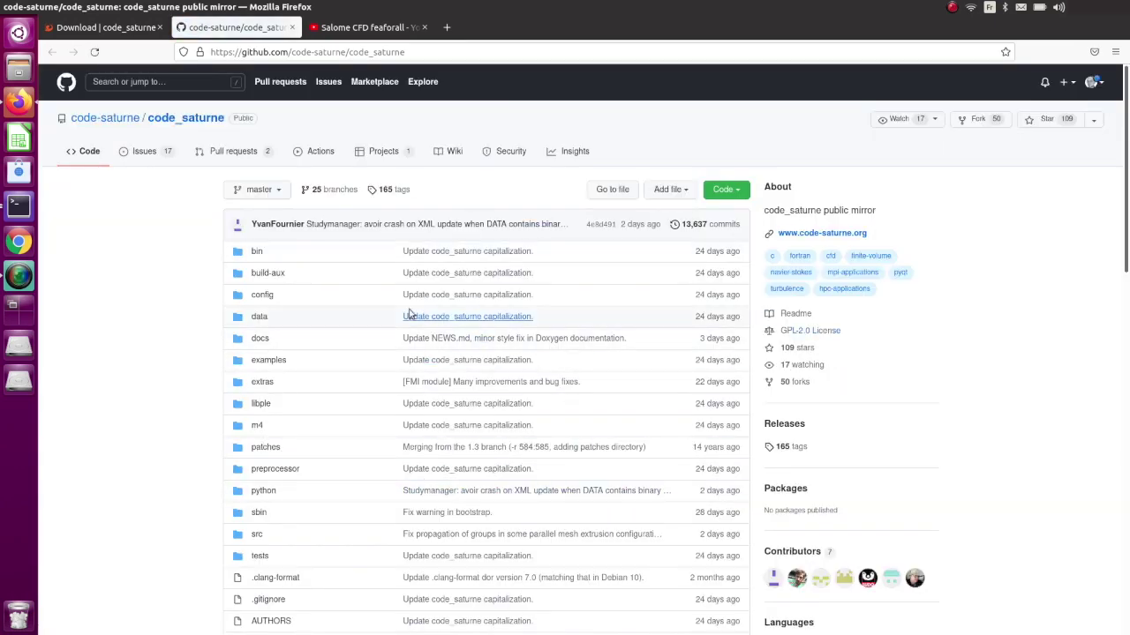
{"action": "scroll", "coordinate": [448, 429], "scroll_direction": "down", "scroll_amount": 1}
{"action": "scroll", "coordinate": [448, 429], "scroll_direction": "up", "scroll_amount": 1}
{"action": "scroll", "coordinate": [449, 429], "scroll_direction": "down", "scroll_amount": 1}
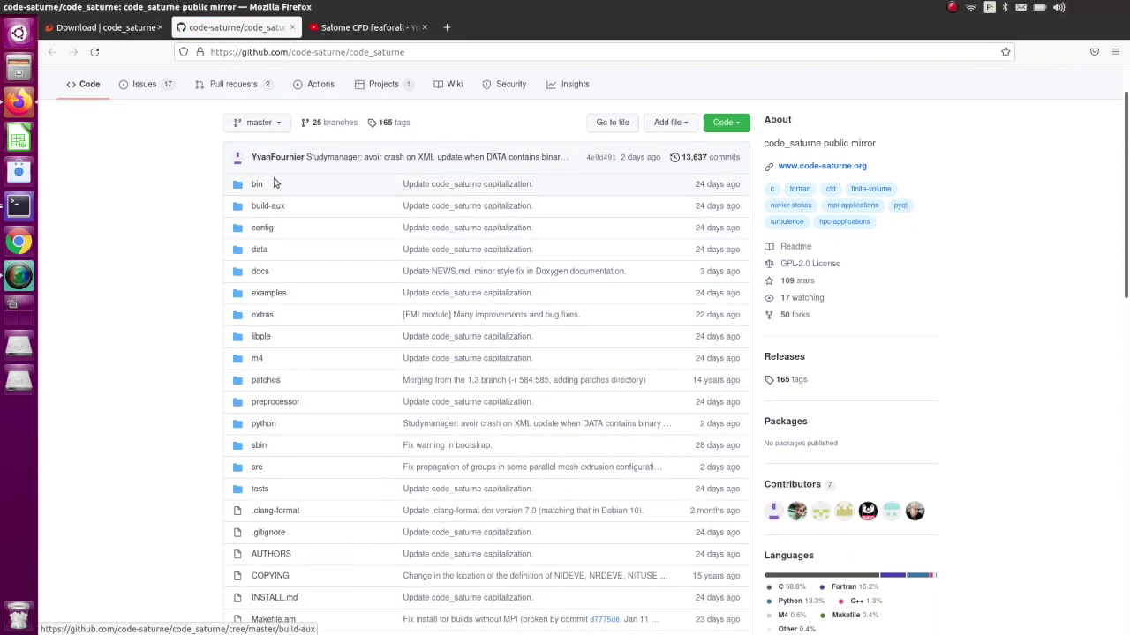
Look through the list of version branches in the code_saturne repository.
{"action": "left_click", "coordinate": [279, 123]}
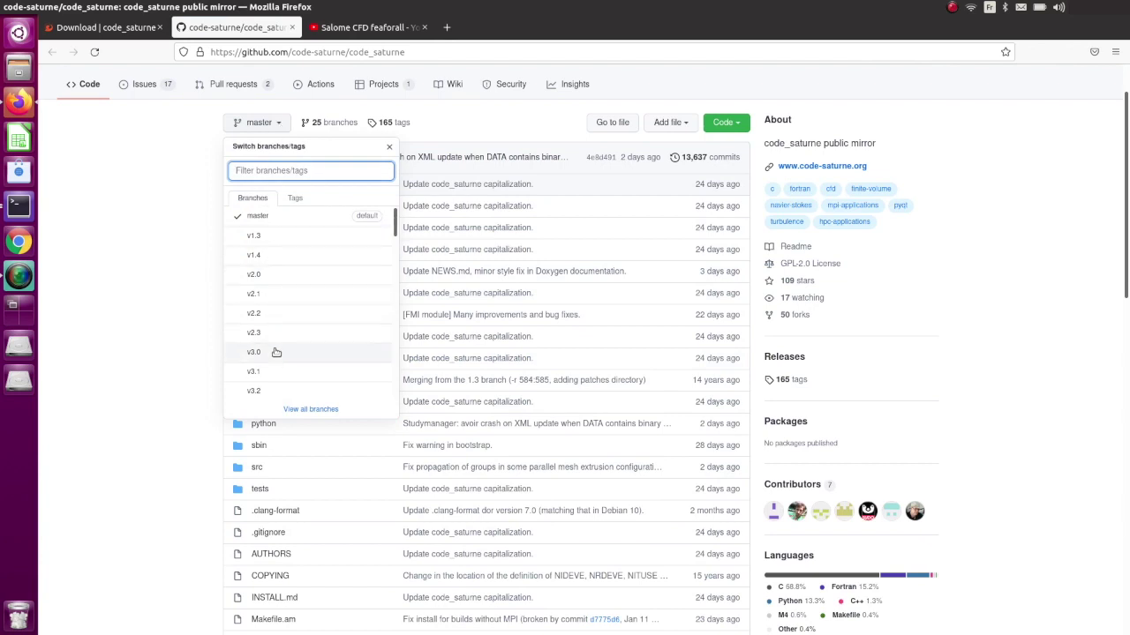
{"action": "scroll", "coordinate": [277, 361], "scroll_direction": "down", "scroll_amount": 5}
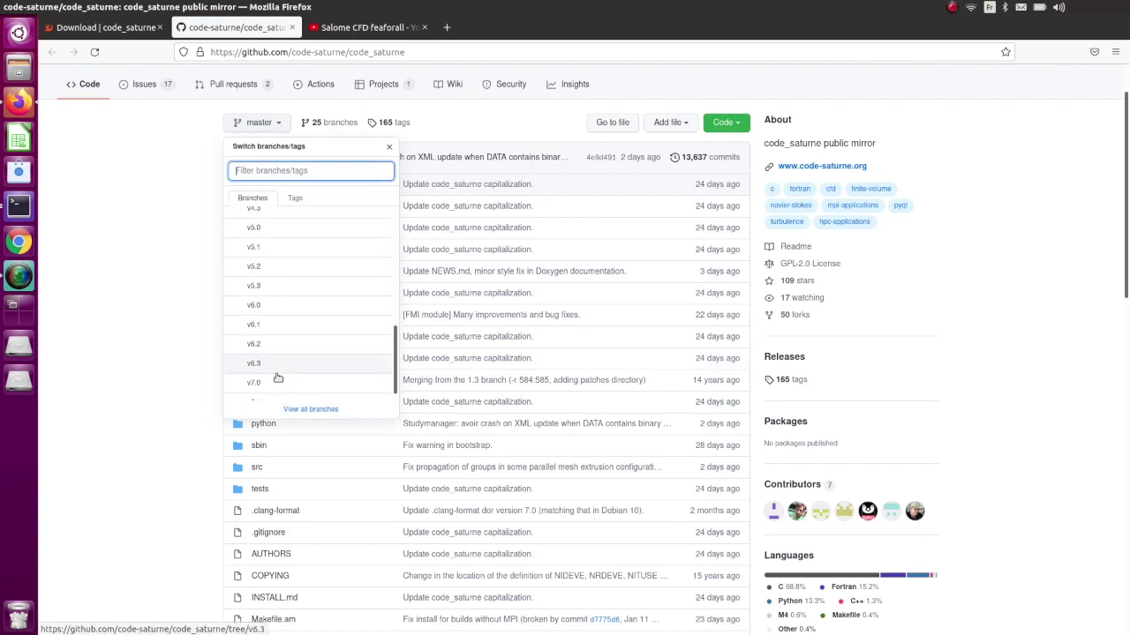
{"action": "scroll", "coordinate": [277, 378], "scroll_direction": "down", "scroll_amount": 1}
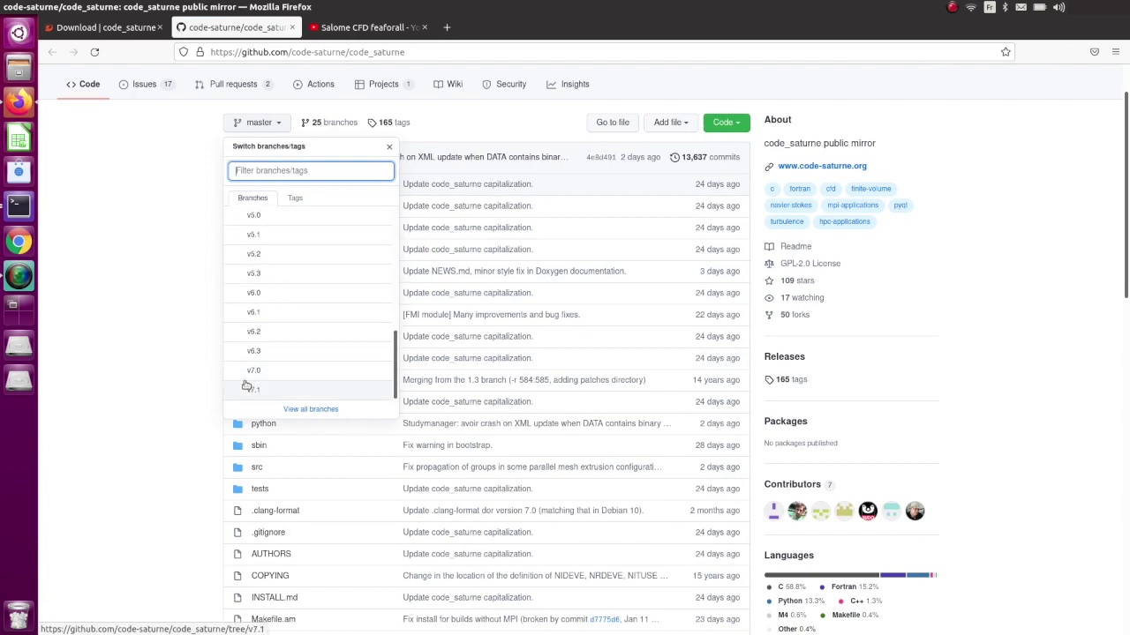
{"action": "left_click", "coordinate": [158, 355]}
{"action": "scroll", "coordinate": [159, 366], "scroll_direction": "up", "scroll_amount": 1}
{"action": "scroll", "coordinate": [160, 365], "scroll_direction": "up", "scroll_amount": 1}
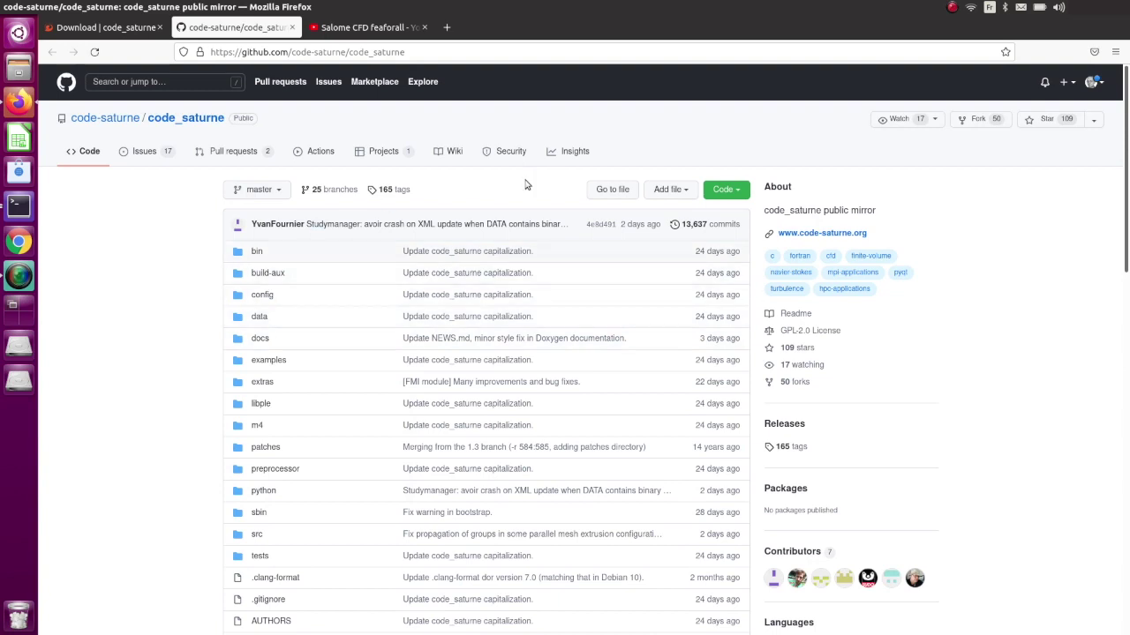
Copy the HTTPS clone URL of the code_saturne repository.
{"action": "left_click", "coordinate": [732, 191]}
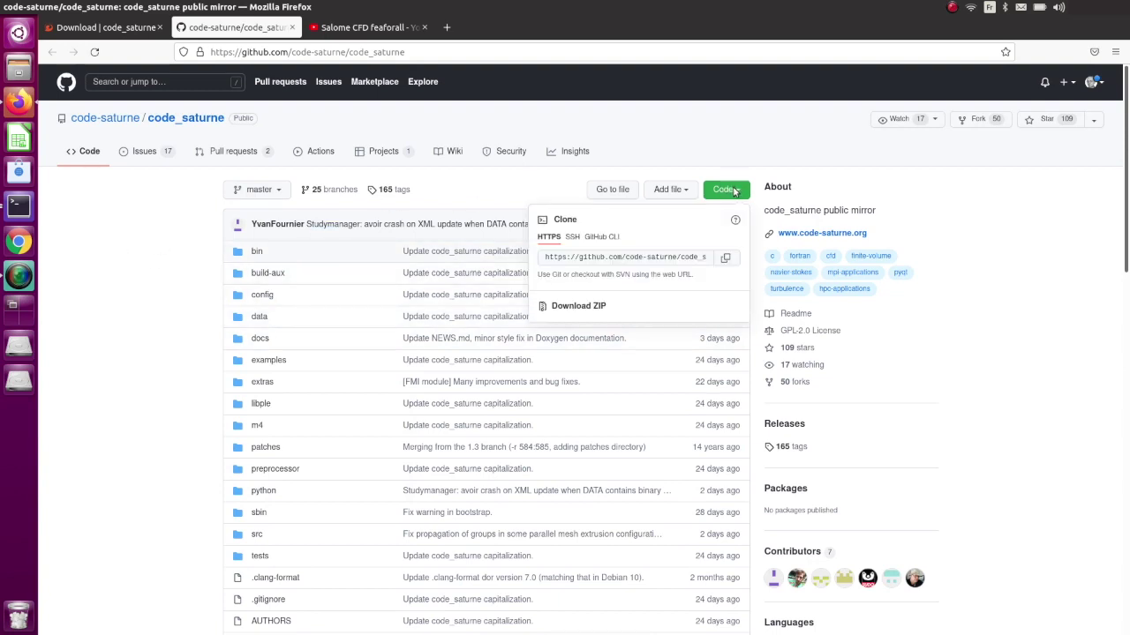
{"action": "left_click", "coordinate": [726, 258]}
{"action": "left_click", "coordinate": [731, 194]}
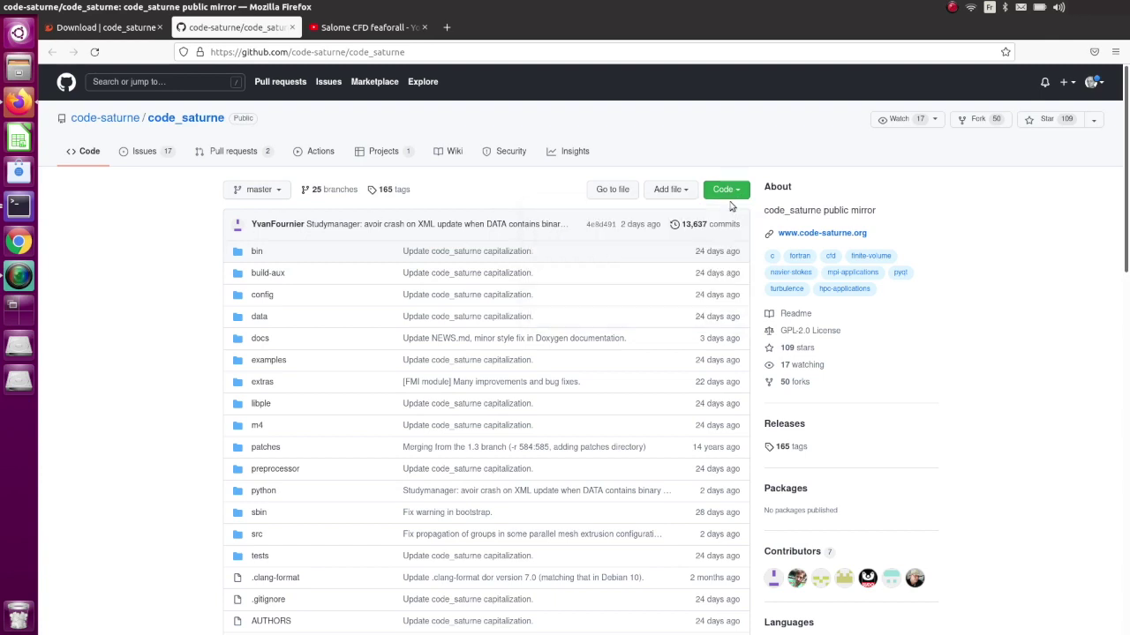
Open a new Terminal window and change into the saturne-src directory.
{"action": "right_click", "coordinate": [17, 208]}
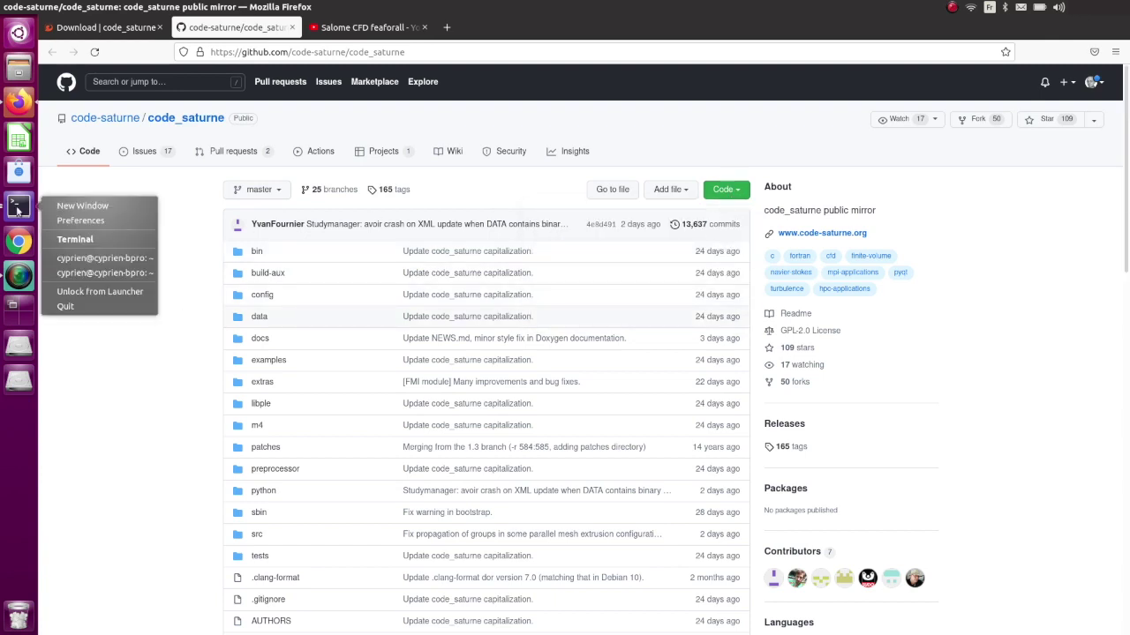
{"action": "left_click", "coordinate": [81, 206]}
{"action": "left_click_drag", "start_coordinate": [232, 298], "coordinate": [285, 289]}
{"action": "type", "text": "cd "}
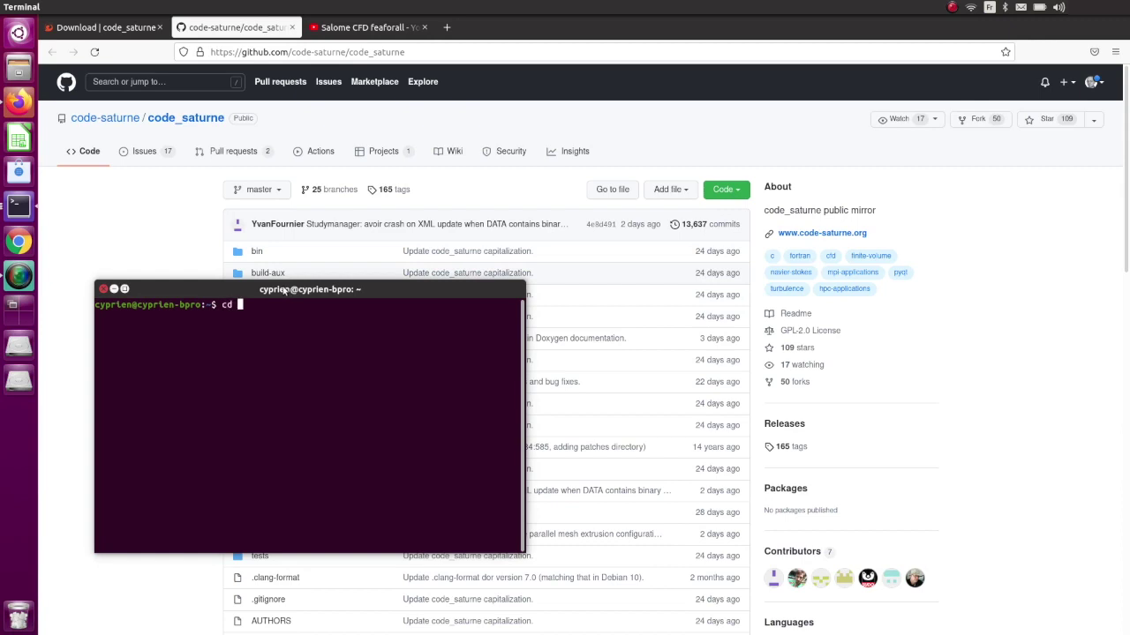
{"action": "type", "text": "satur"}
{"action": "key", "text": "Tab"}
{"action": "key", "text": "Return"}
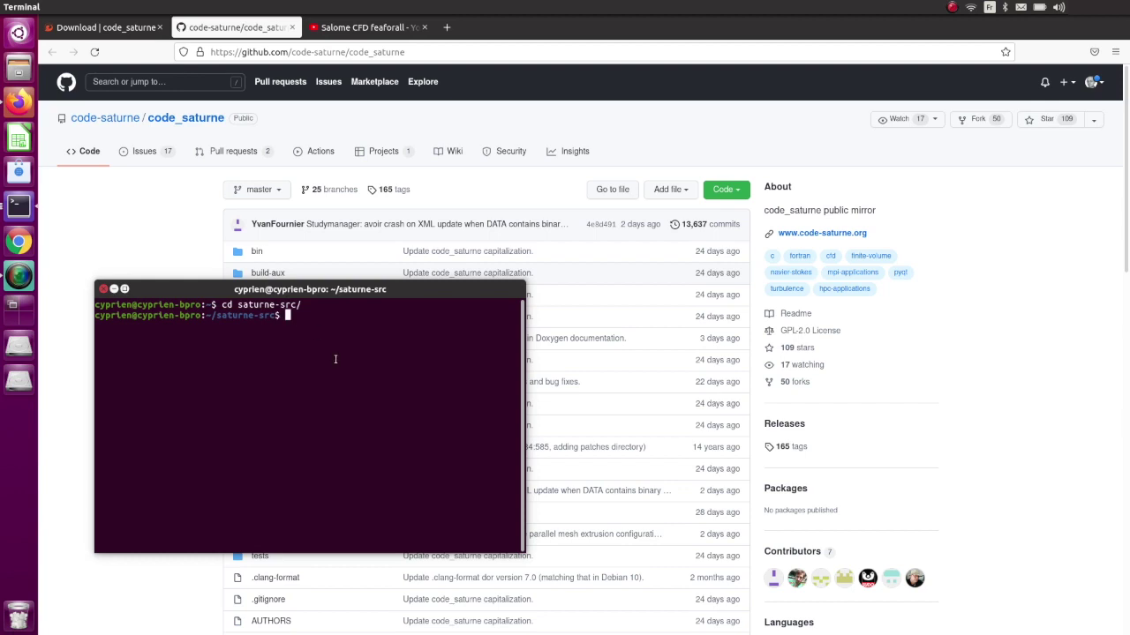
{"action": "type", "text": "mkdir"}
{"action": "key", "text": "BackSpace"}
{"action": "key", "text": "BackSpace"}
{"action": "key", "text": "BackSpace"}
{"action": "key", "text": "BackSpace"}
{"action": "type", "text": "git clone"}
{"action": "right_click", "coordinate": [354, 323]}
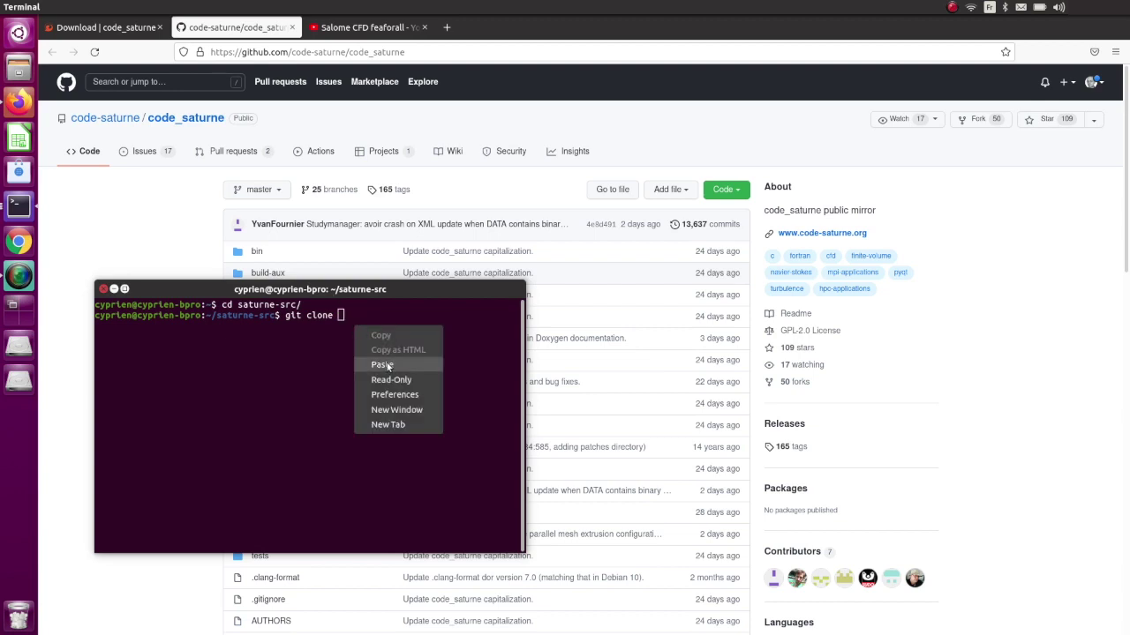
{"action": "left_click", "coordinate": [366, 361]}
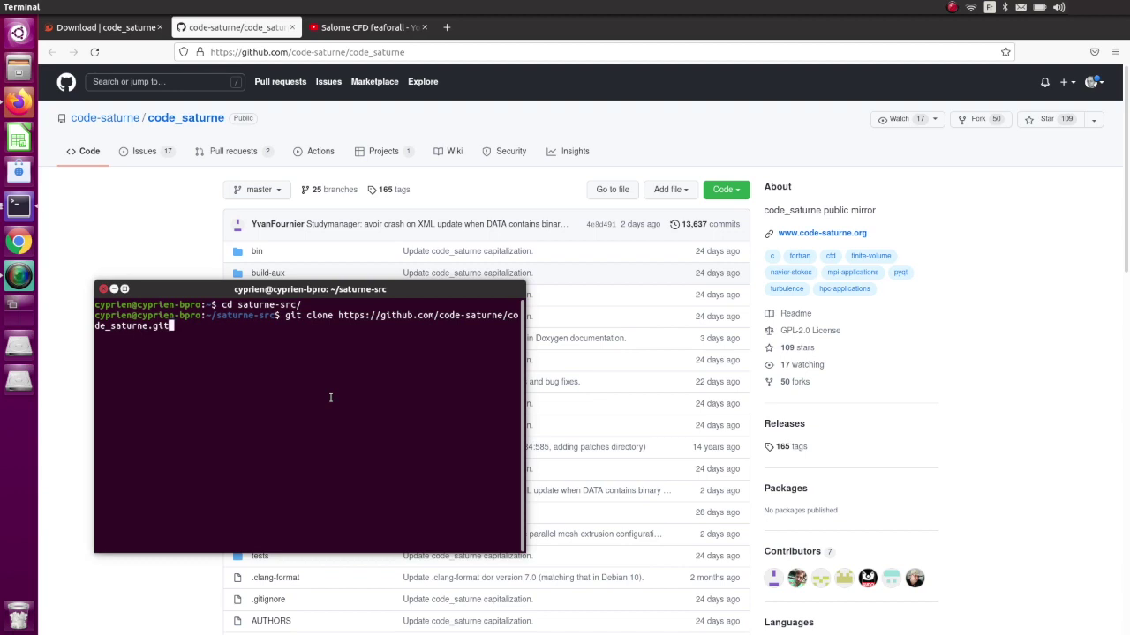
{"action": "key", "text": "Return"}
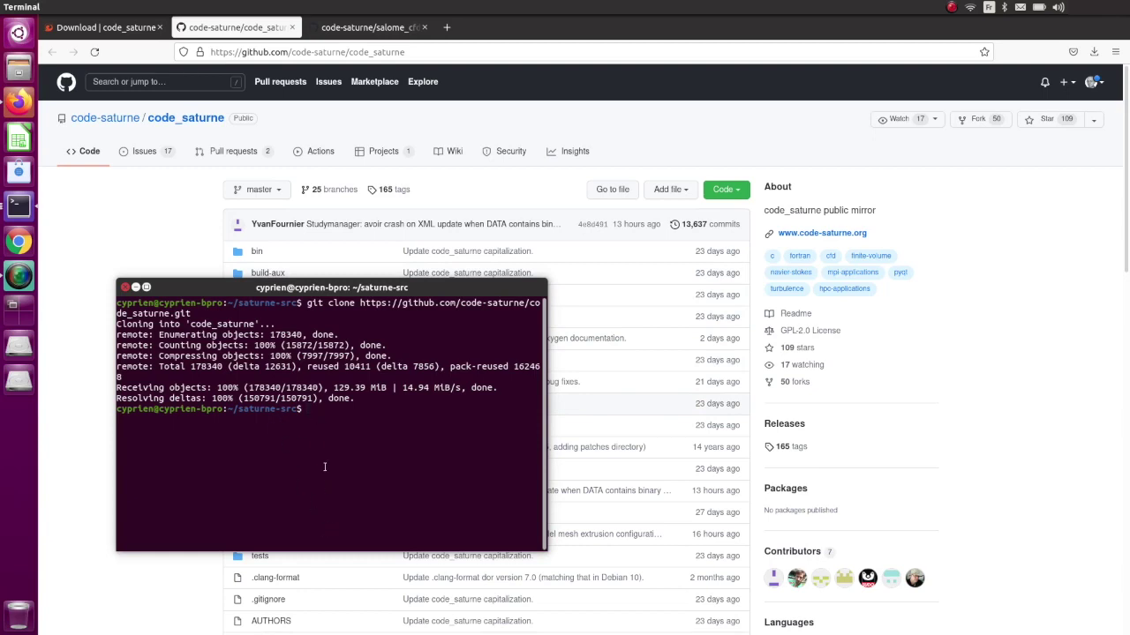
Change into the cloned code_saturne directory.
{"action": "type", "text": "cd code"}
{"action": "key", "text": "Tab"}
{"action": "key", "text": "Return"}
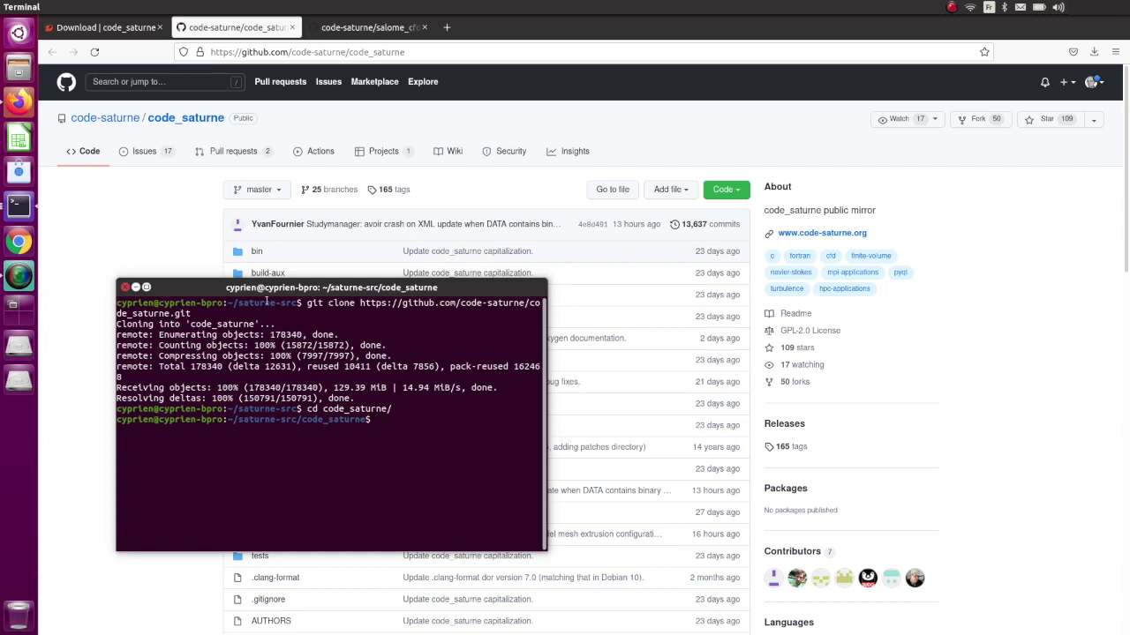
Return to the code_saturne repository in Firefox and switch the displayed branch from master to v7.0.
{"action": "left_click", "coordinate": [190, 220]}
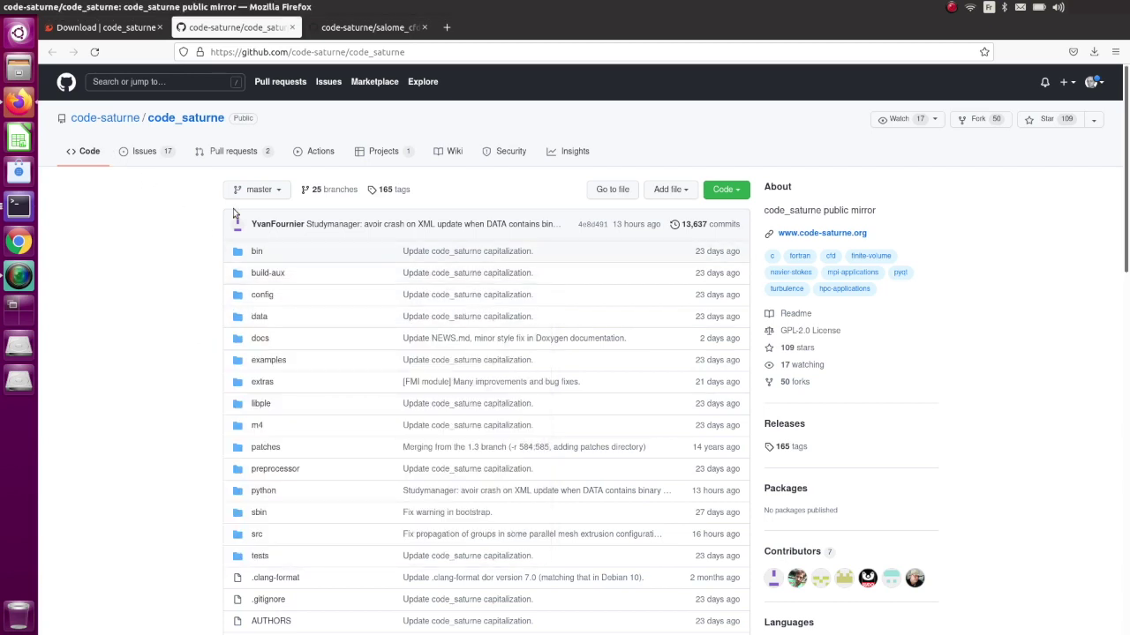
{"action": "left_click", "coordinate": [267, 192]}
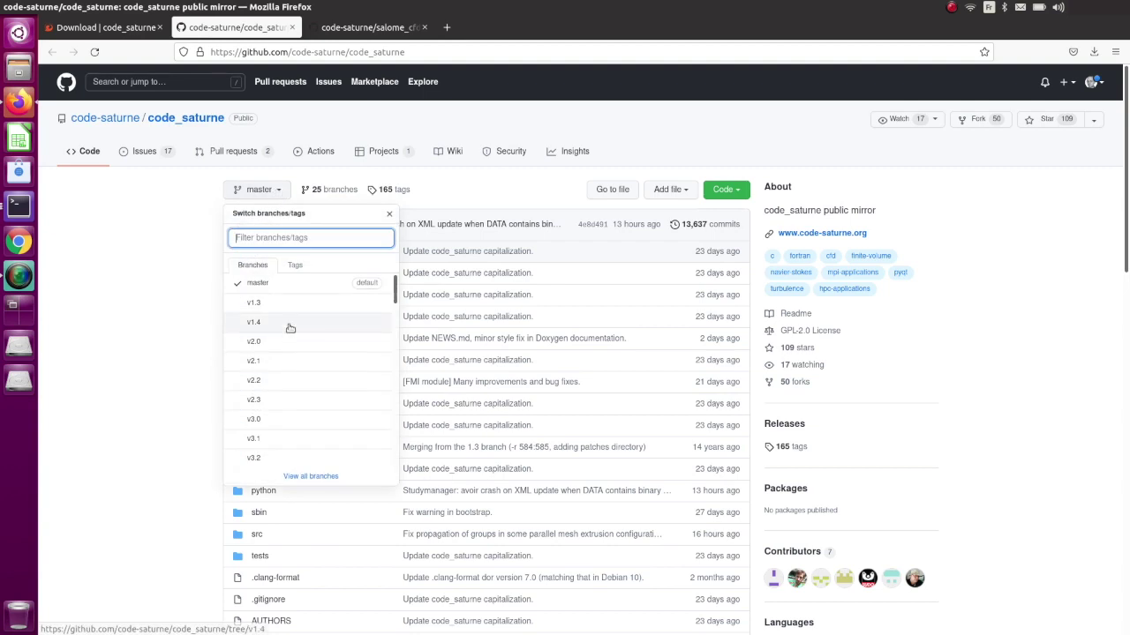
{"action": "scroll", "coordinate": [290, 329], "scroll_direction": "down", "scroll_amount": 5}
{"action": "scroll", "coordinate": [304, 461], "scroll_direction": "up", "scroll_amount": 5}
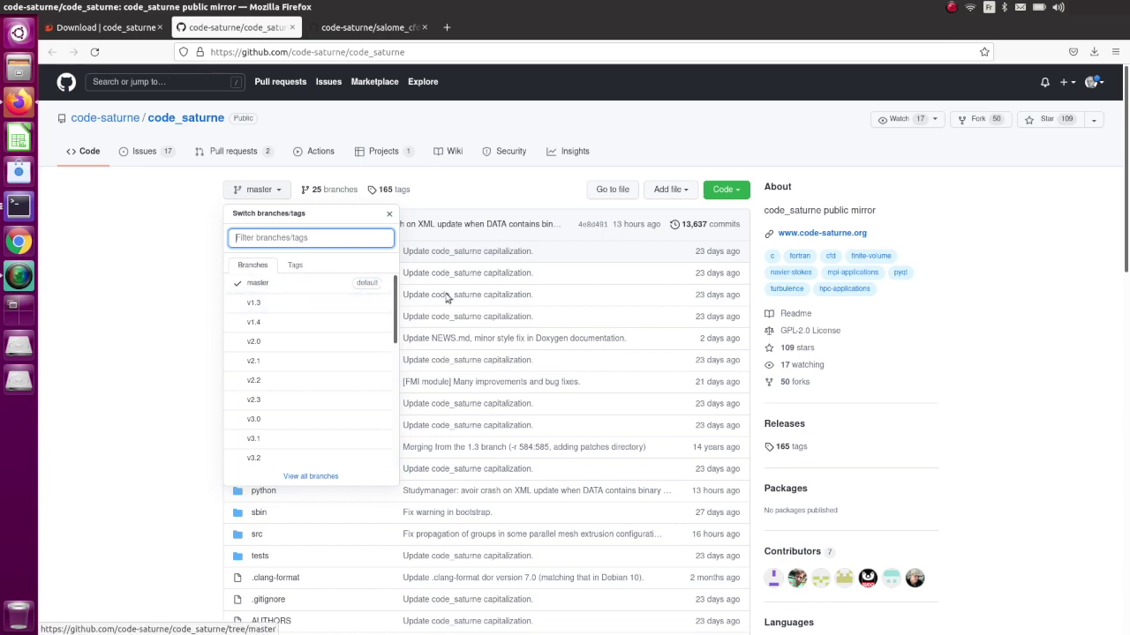
{"action": "scroll", "coordinate": [293, 325], "scroll_direction": "down", "scroll_amount": 4}
{"action": "scroll", "coordinate": [293, 325], "scroll_direction": "down", "scroll_amount": 4}
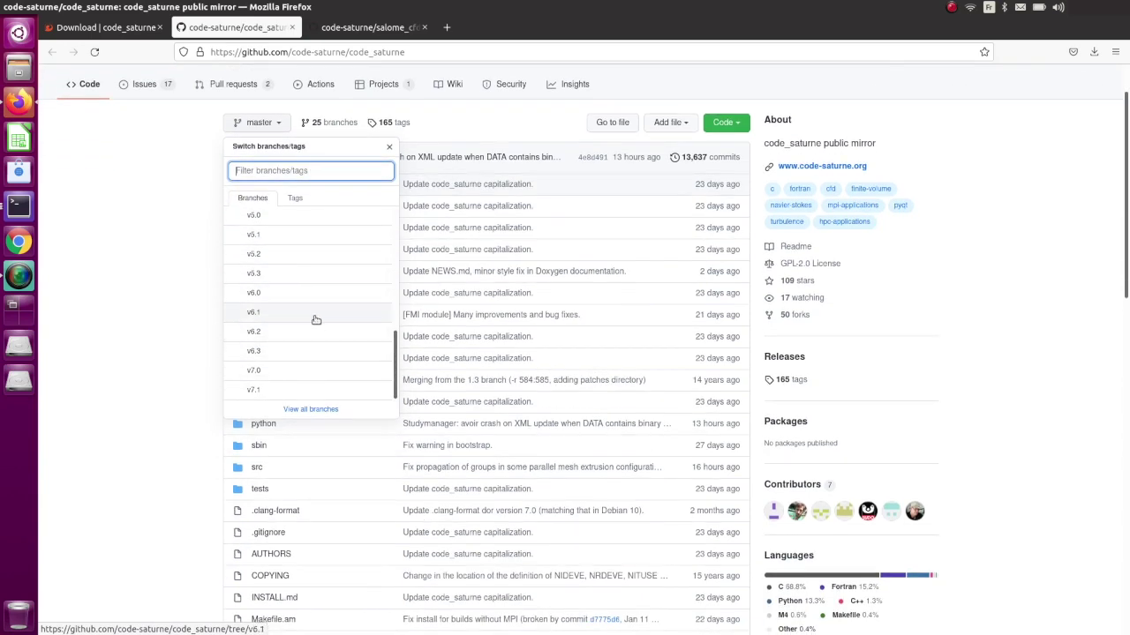
{"action": "scroll", "coordinate": [118, 348], "scroll_direction": "up", "scroll_amount": 2}
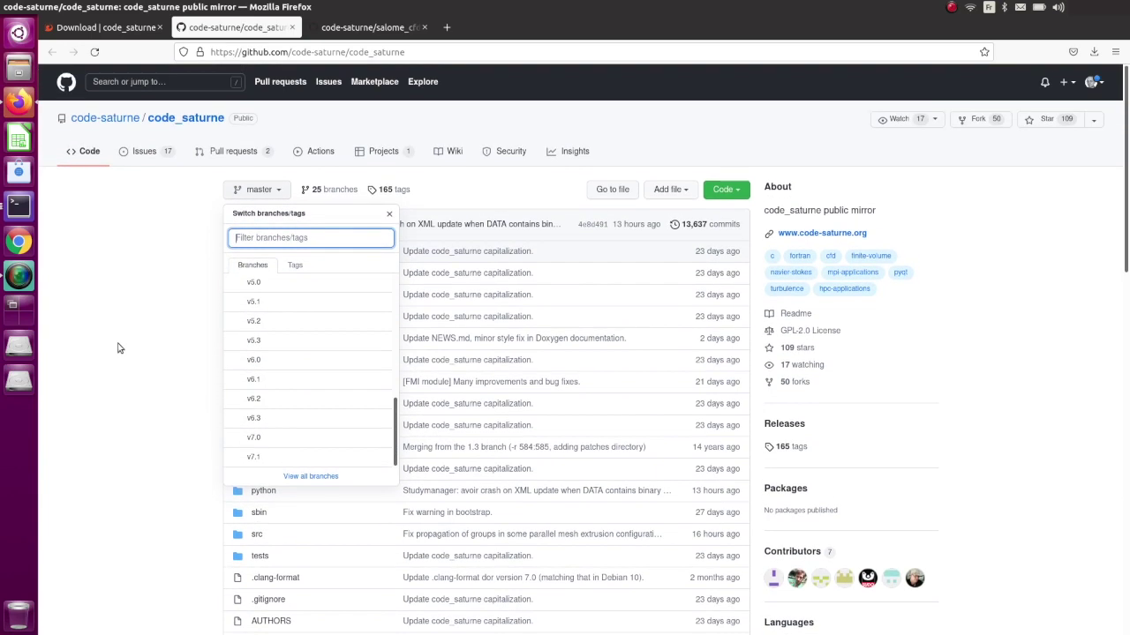
{"action": "scroll", "coordinate": [272, 386], "scroll_direction": "up", "scroll_amount": 3}
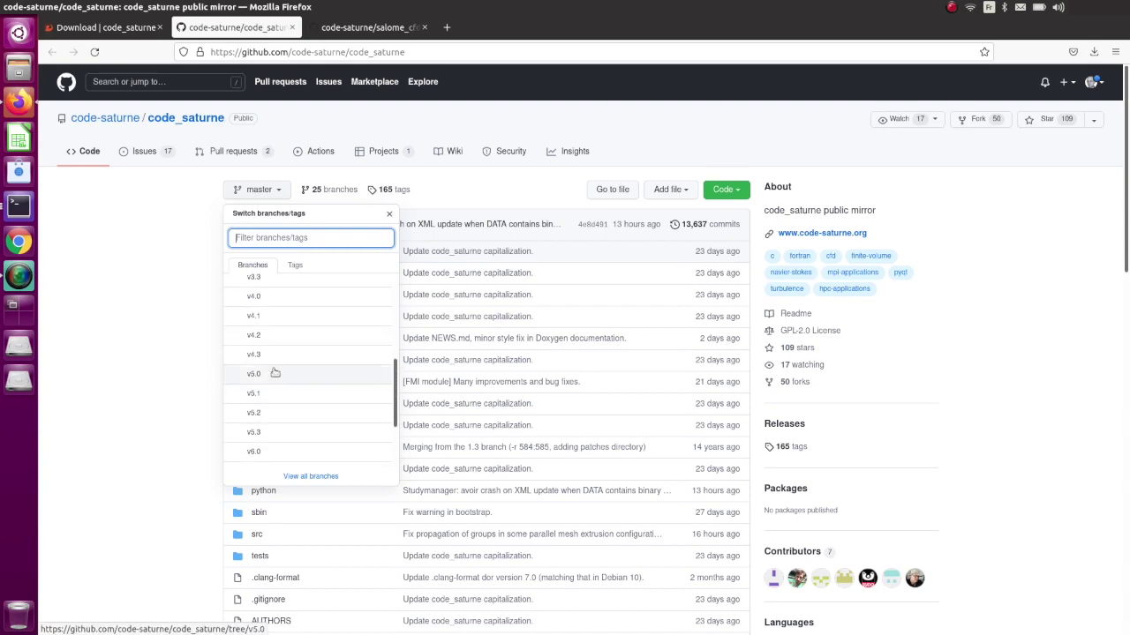
{"action": "scroll", "coordinate": [278, 335], "scroll_direction": "down", "scroll_amount": 5}
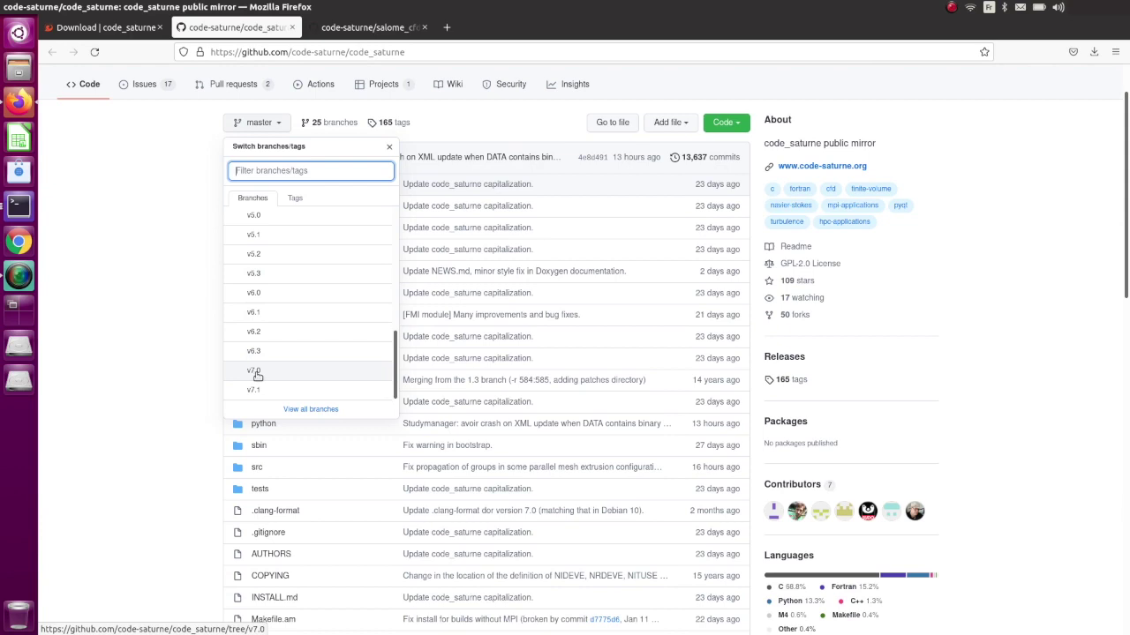
{"action": "left_click", "coordinate": [249, 374]}
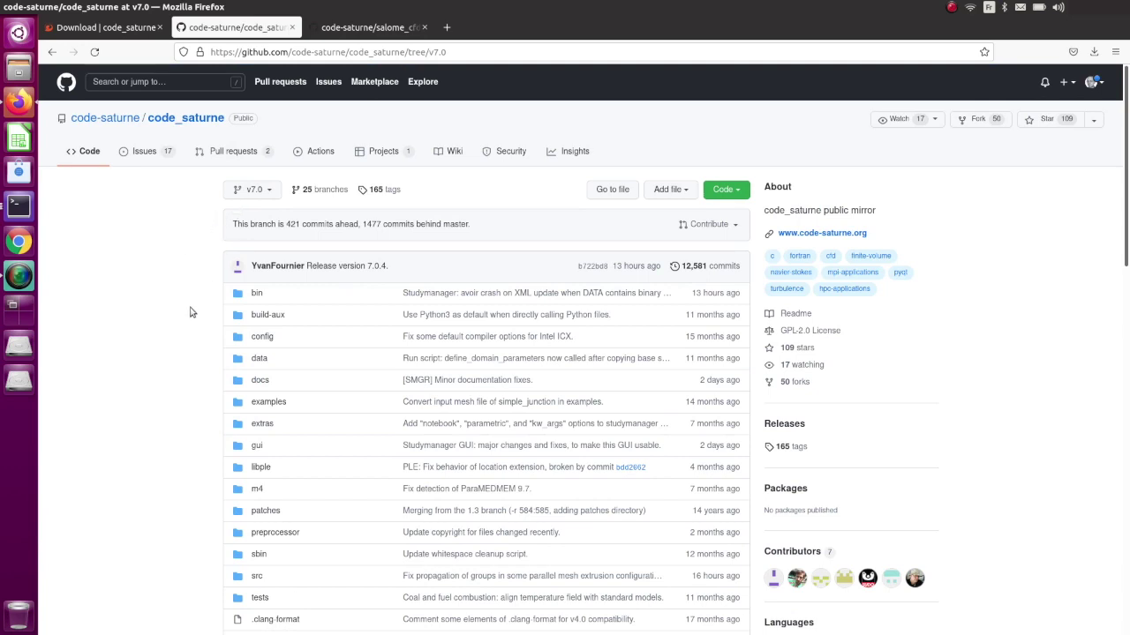
Return to the Terminal and check out the v7.0 branch of the cloned repository with git checkout v7.0.
{"action": "scroll", "coordinate": [190, 312], "scroll_direction": "down", "scroll_amount": 3}
{"action": "scroll", "coordinate": [190, 312], "scroll_direction": "up", "scroll_amount": 3}
{"action": "left_click", "coordinate": [18, 212]}
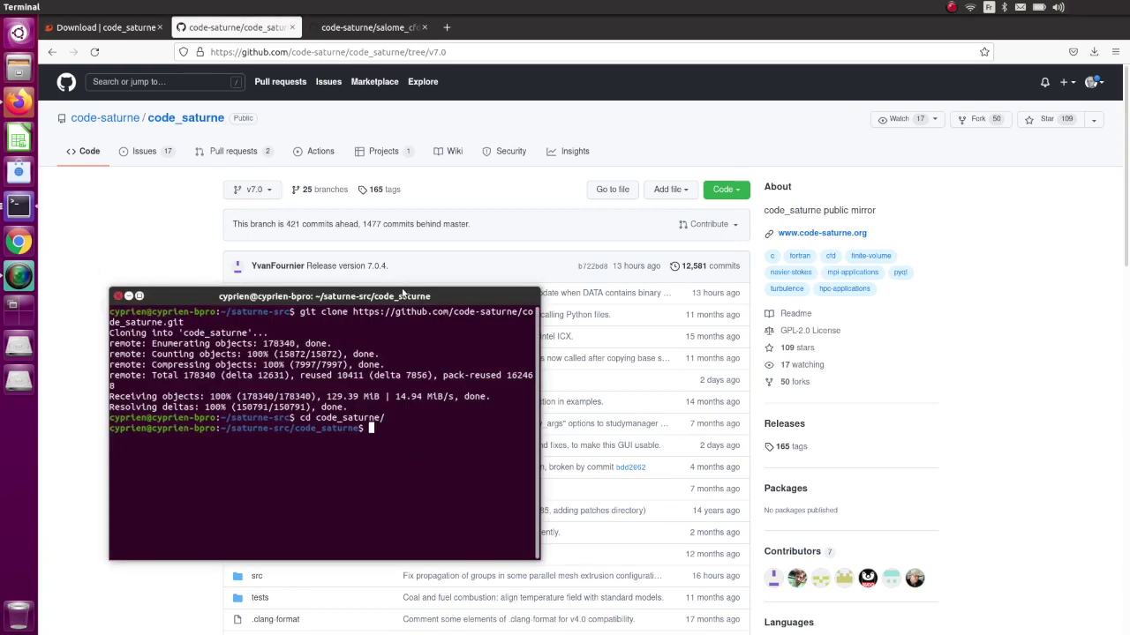
{"action": "left_click_drag", "start_coordinate": [401, 296], "coordinate": [747, 230]}
{"action": "type", "text": "g"}
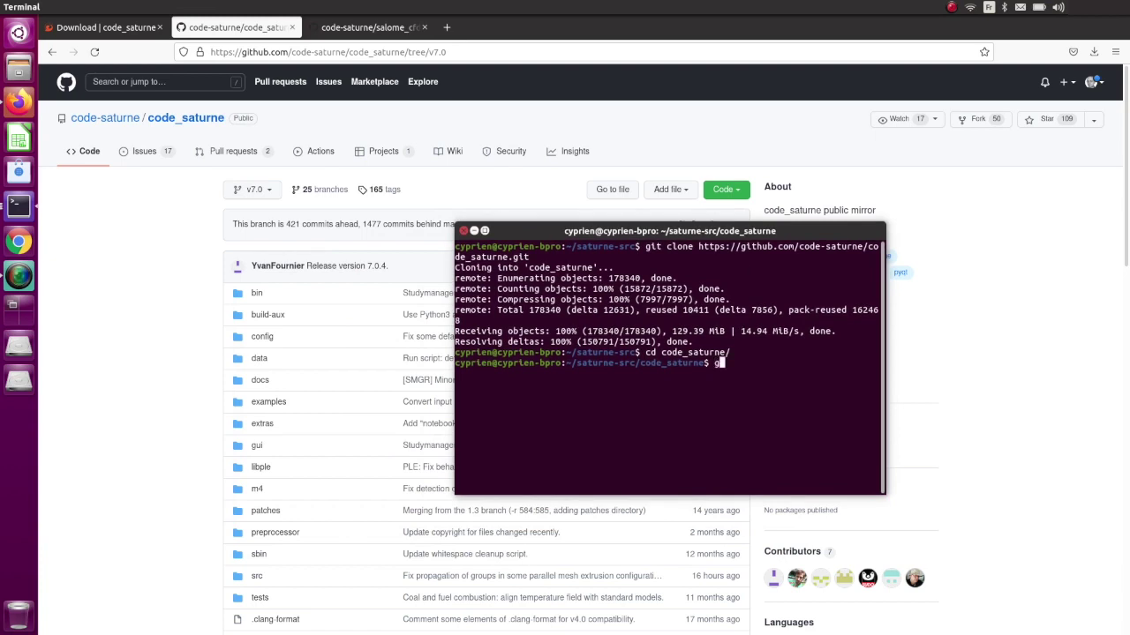
{"action": "type", "text": "it checkout v7.0"}
{"action": "key", "text": "Return"}
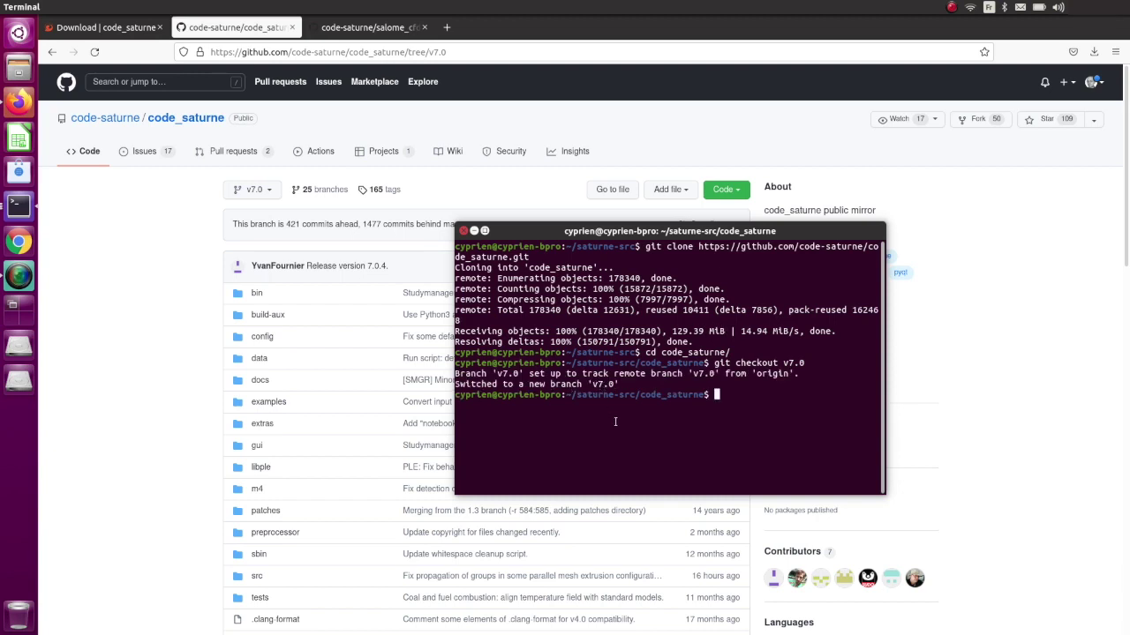
Check the active branch and working tree of the clone with git status.
{"action": "type", "text": "git status"}
{"action": "key", "text": "Return"}
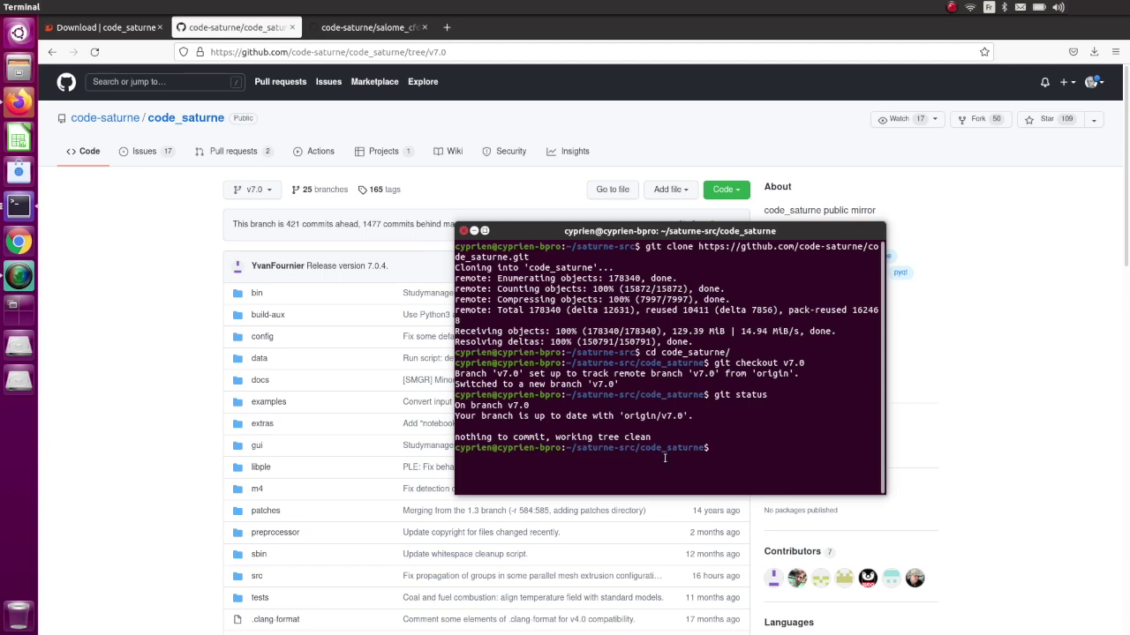
{"action": "left_click_drag", "start_coordinate": [653, 230], "coordinate": [583, 179]}
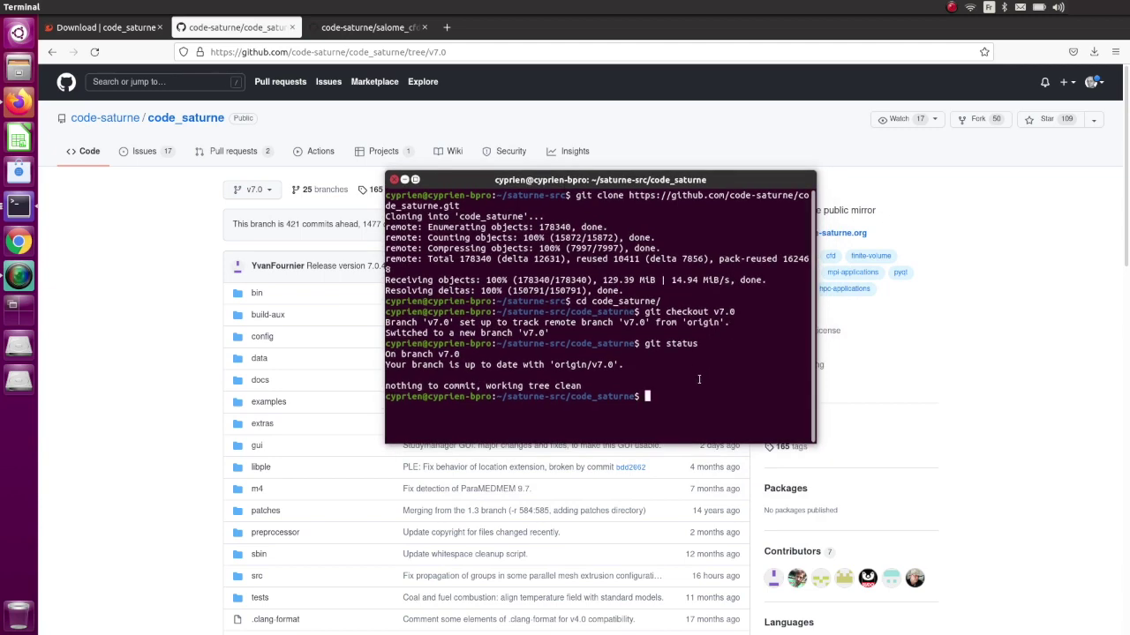
Look through the v7.0 file list and README on GitHub in Firefox, and open the sbin folder.
{"action": "scroll", "coordinate": [334, 406], "scroll_direction": "down", "scroll_amount": 1}
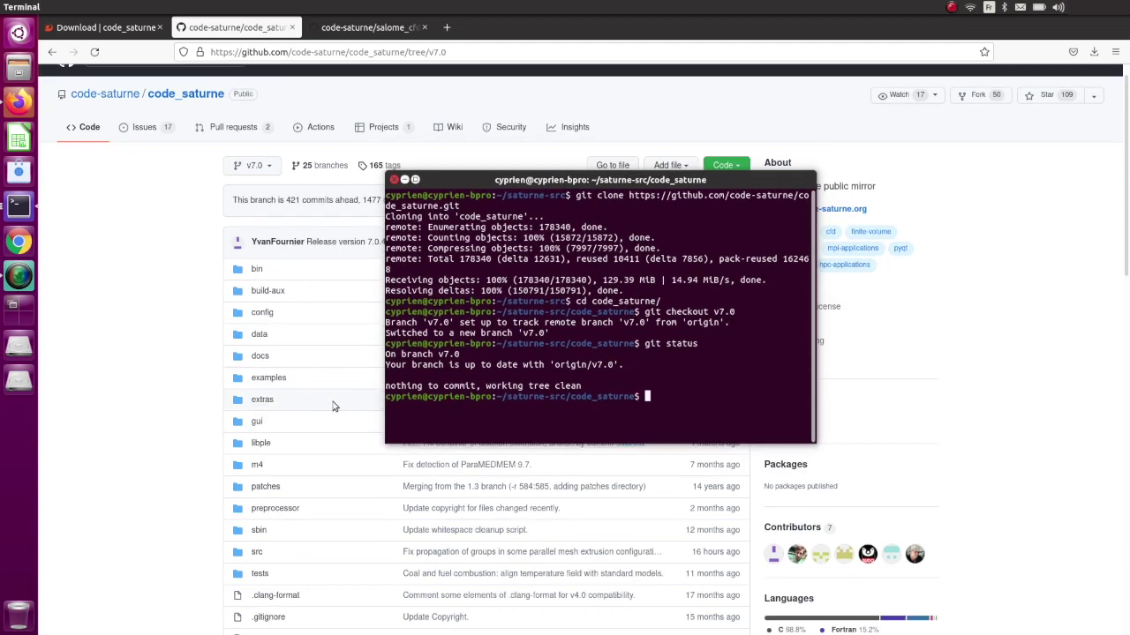
{"action": "scroll", "coordinate": [334, 406], "scroll_direction": "down", "scroll_amount": 10}
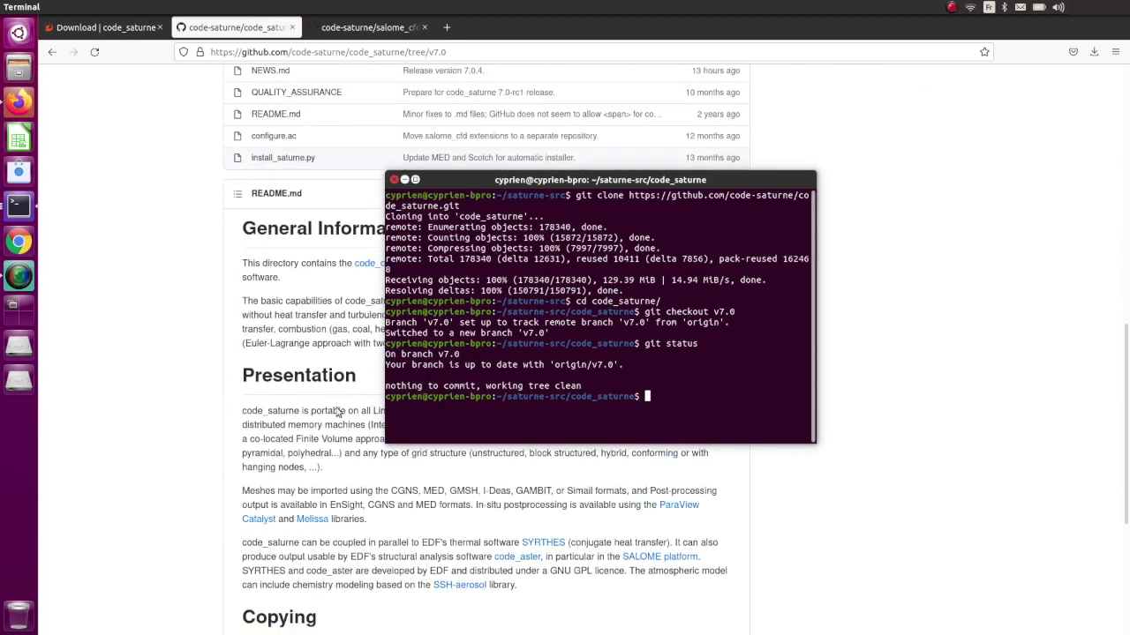
{"action": "scroll", "coordinate": [336, 412], "scroll_direction": "down", "scroll_amount": 4}
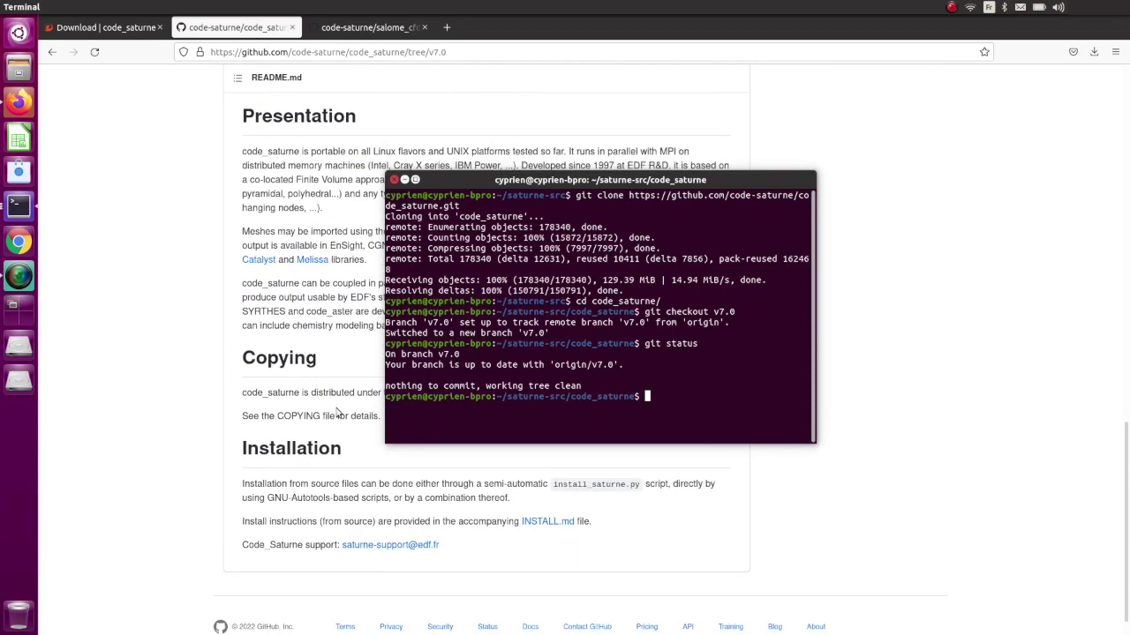
{"action": "scroll", "coordinate": [336, 412], "scroll_direction": "up", "scroll_amount": 5}
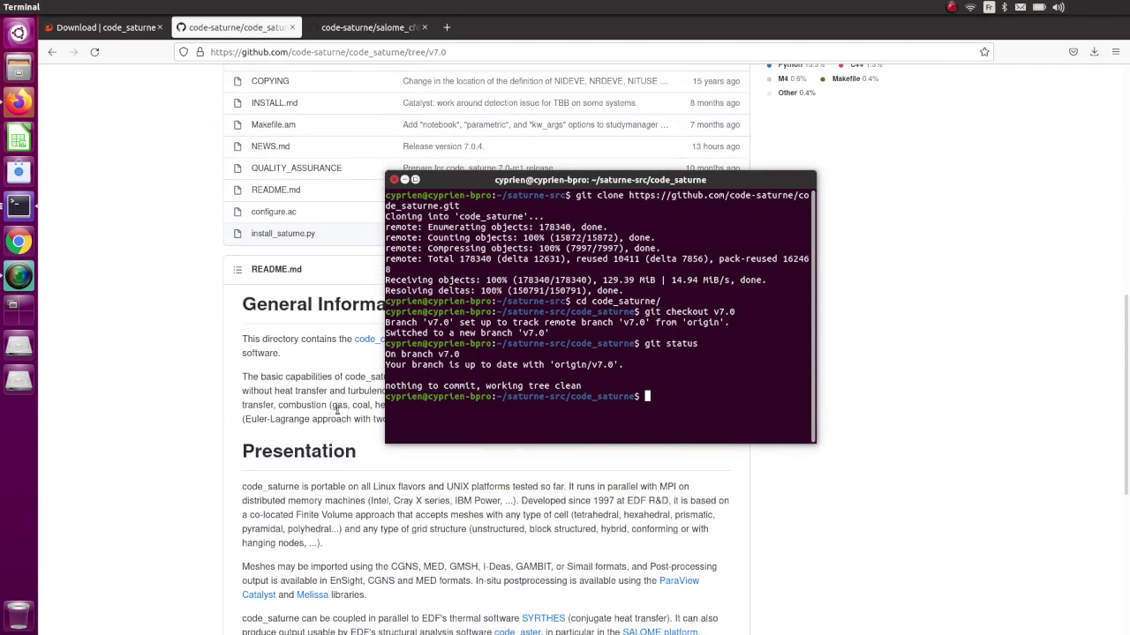
{"action": "scroll", "coordinate": [336, 412], "scroll_direction": "up", "scroll_amount": 2}
{"action": "scroll", "coordinate": [335, 412], "scroll_direction": "up", "scroll_amount": 3}
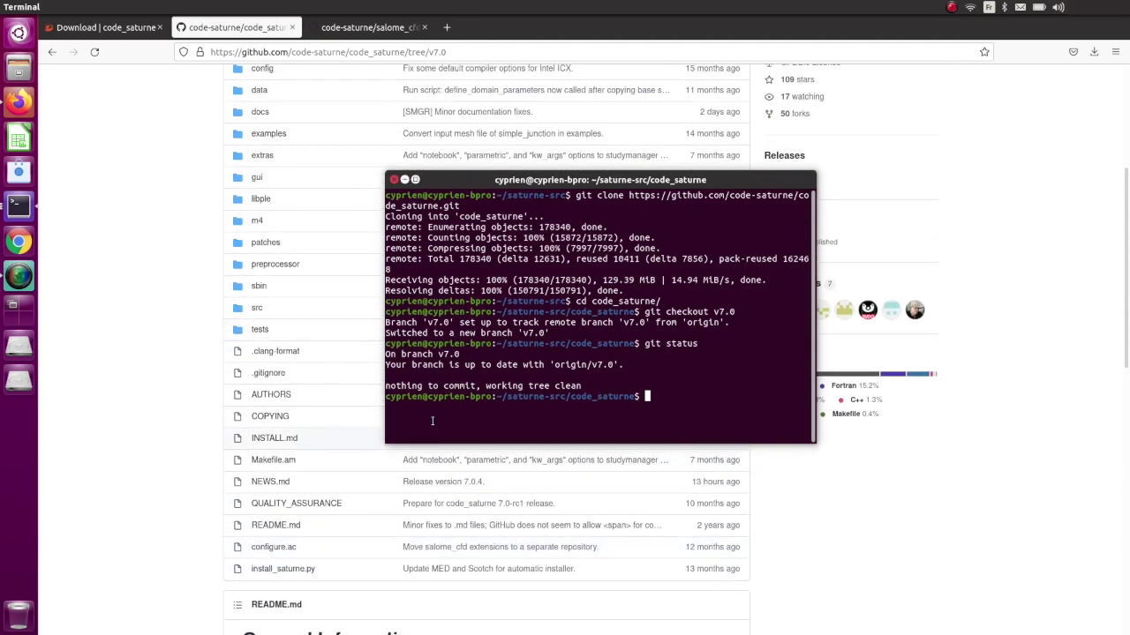
{"action": "scroll", "coordinate": [269, 397], "scroll_direction": "up", "scroll_amount": 3}
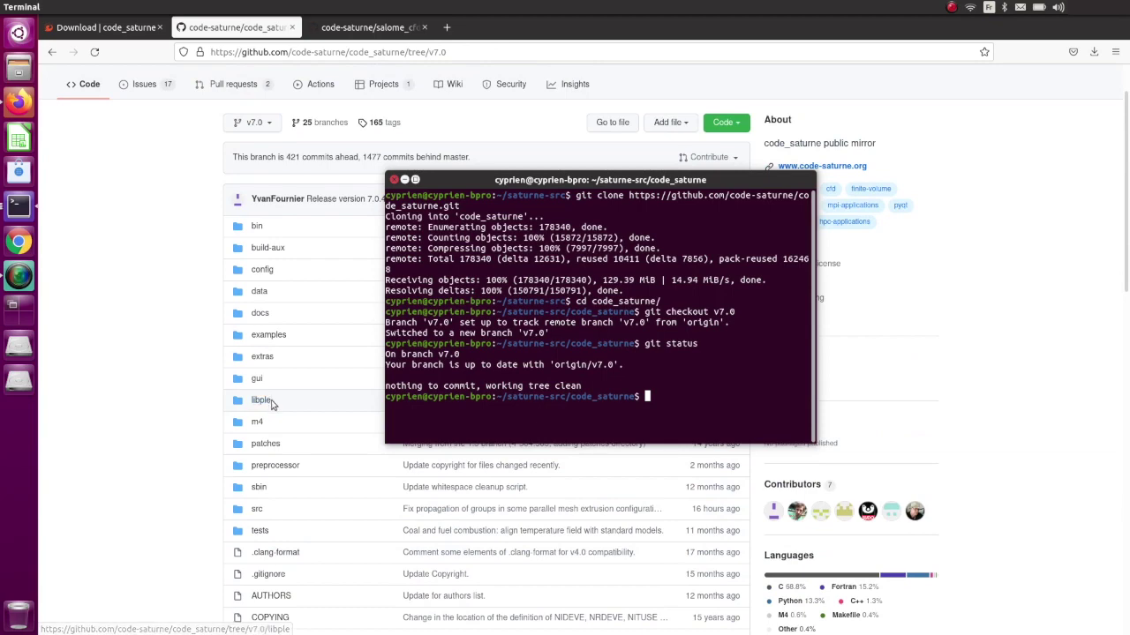
{"action": "scroll", "coordinate": [265, 399], "scroll_direction": "down", "scroll_amount": 2}
{"action": "scroll", "coordinate": [274, 407], "scroll_direction": "up", "scroll_amount": 1}
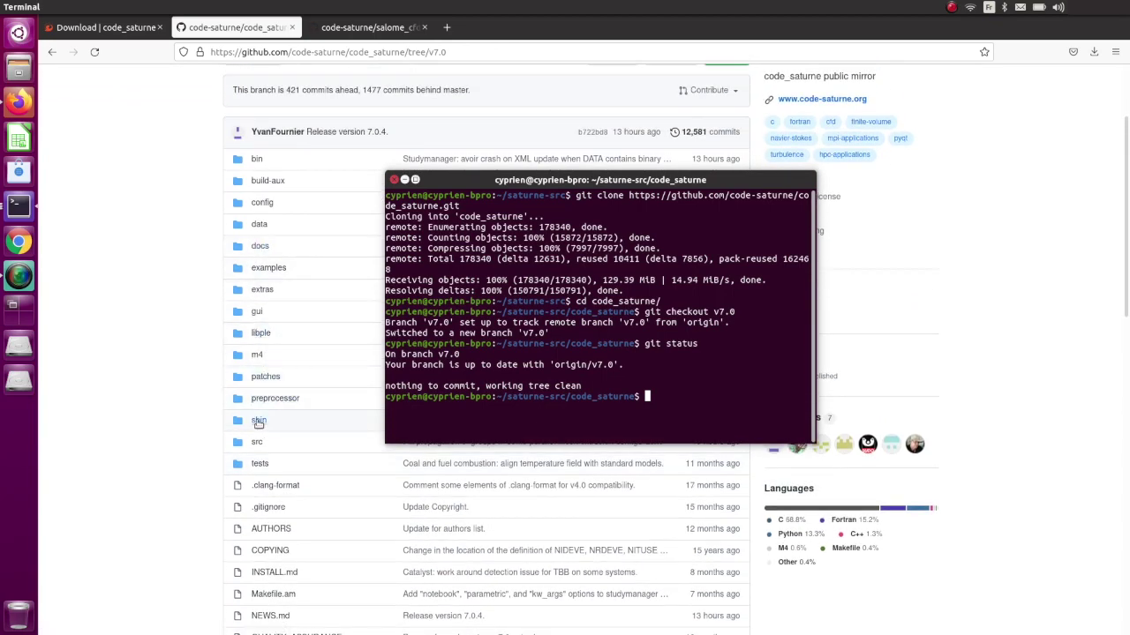
{"action": "left_click", "coordinate": [262, 432]}
{"action": "left_click", "coordinate": [261, 424]}
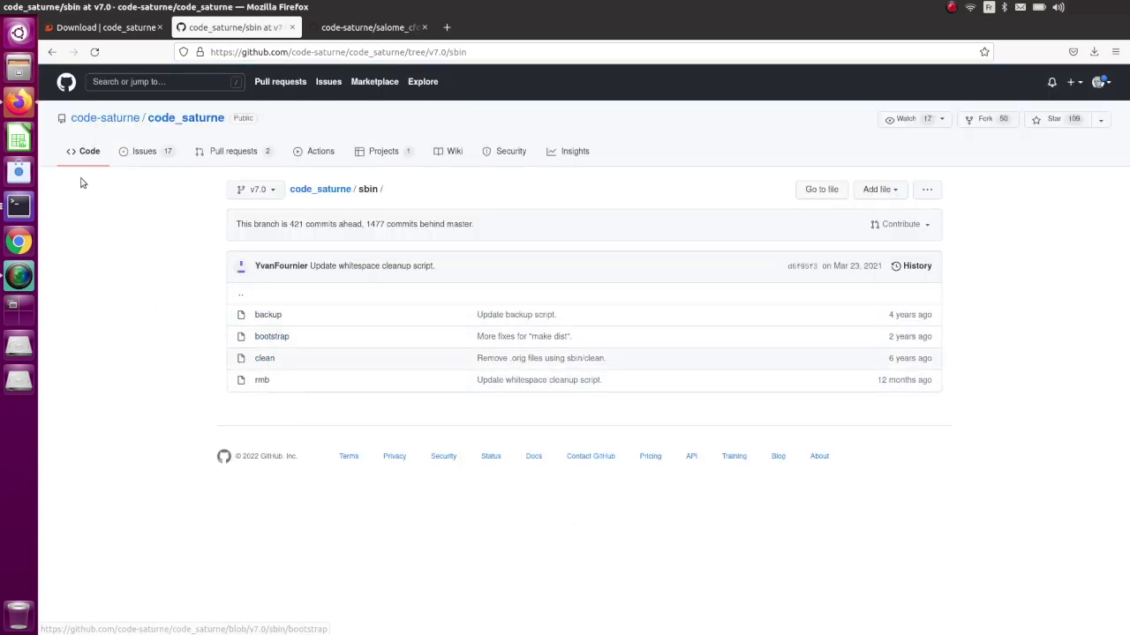
Run ./sbin/bootstrap from the code_saturne source directory in the Terminal.
{"action": "left_click", "coordinate": [19, 208]}
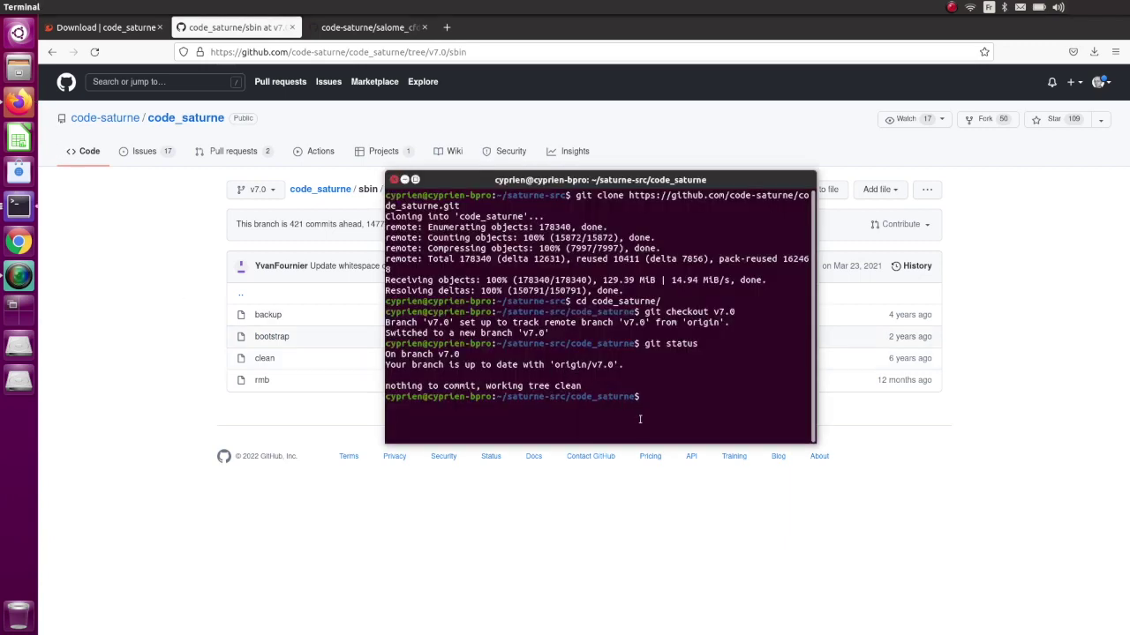
{"action": "type", "text": "./sbin/bootstrap"}
{"action": "key", "text": "Return"}
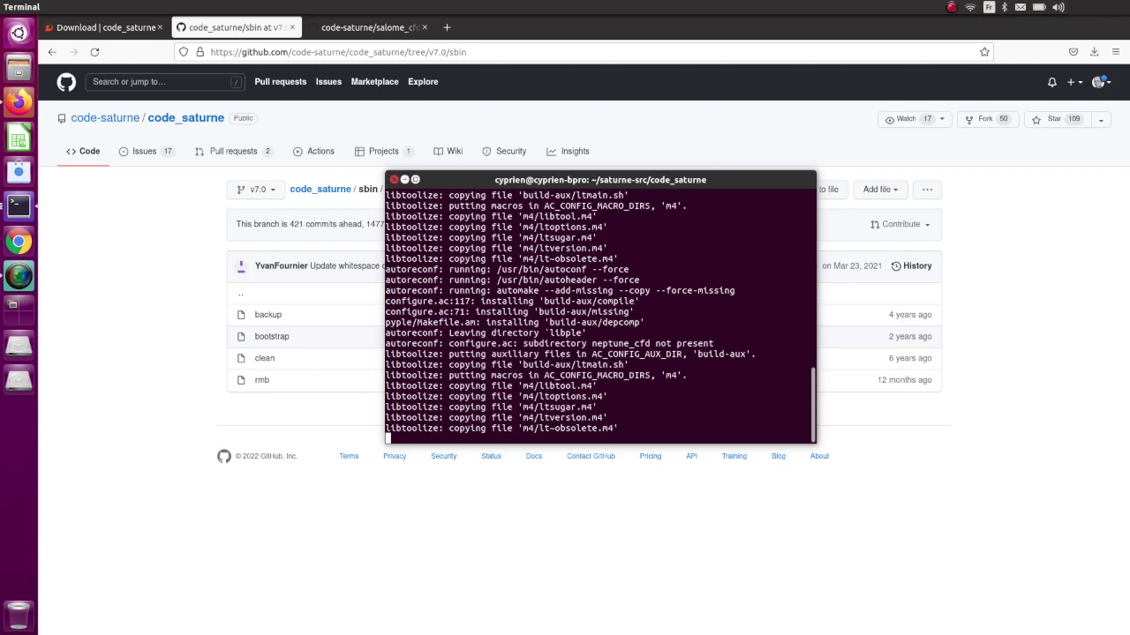
Go back to the code_saturne repository root in Firefox and read the README's Installation section.
{"action": "left_click", "coordinate": [348, 197]}
{"action": "left_click", "coordinate": [320, 189]}
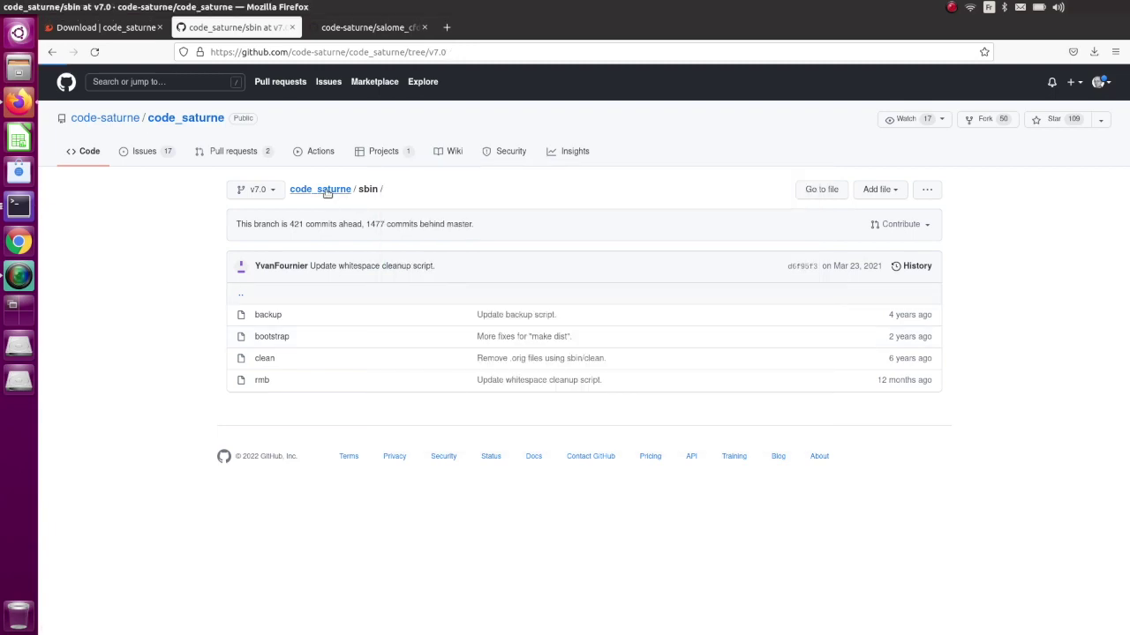
{"action": "scroll", "coordinate": [358, 335], "scroll_direction": "down", "scroll_amount": 8}
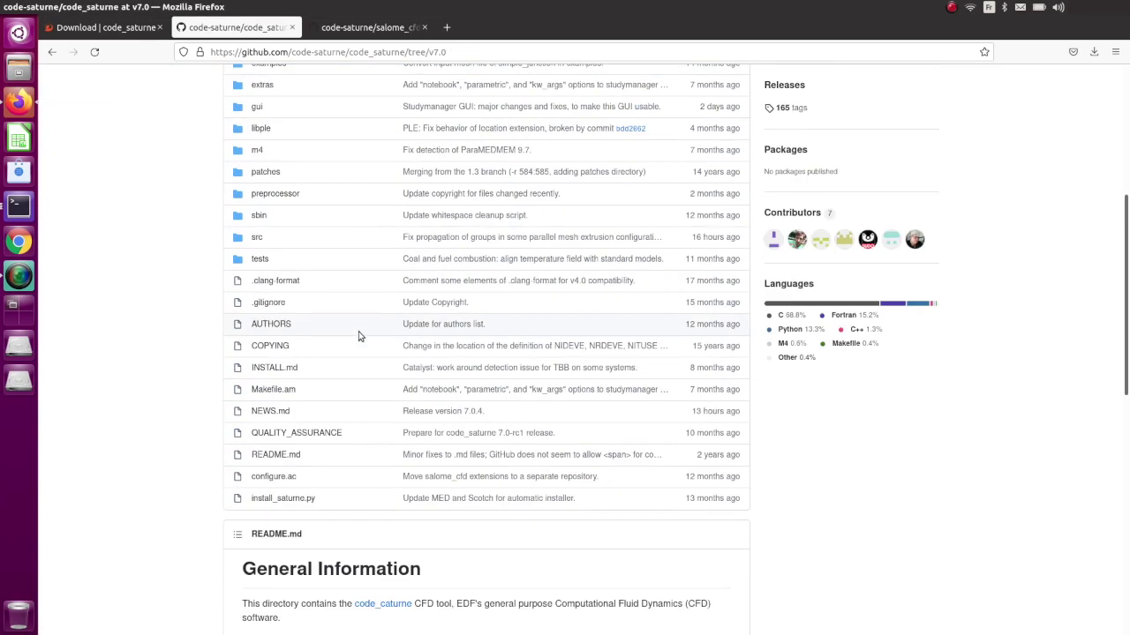
{"action": "scroll", "coordinate": [361, 337], "scroll_direction": "down", "scroll_amount": 3}
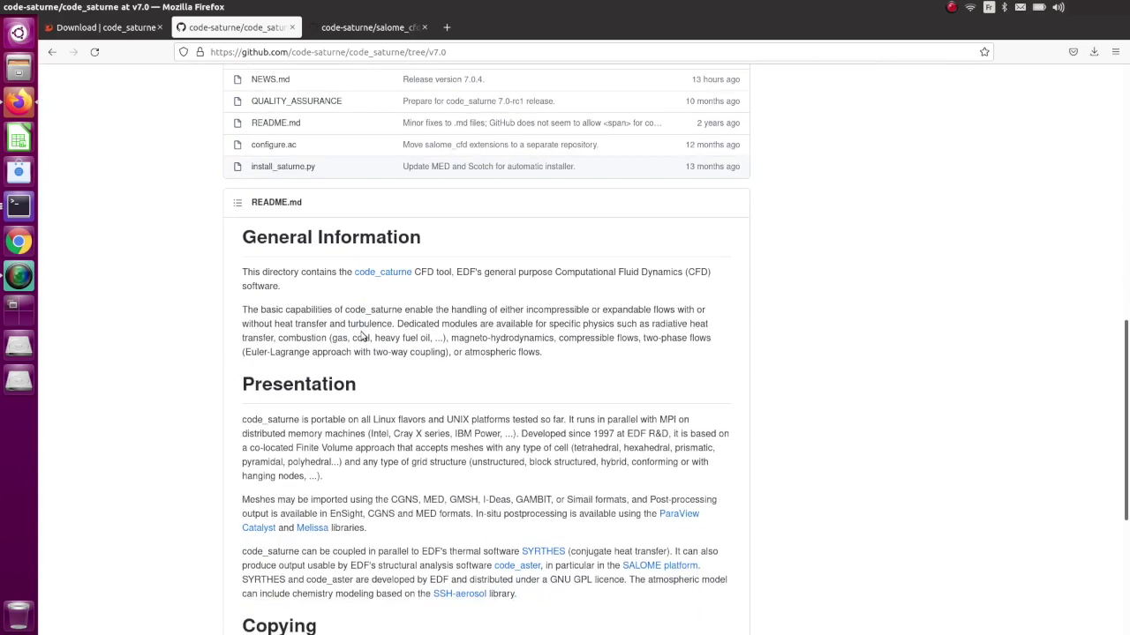
{"action": "scroll", "coordinate": [361, 336], "scroll_direction": "down", "scroll_amount": 7}
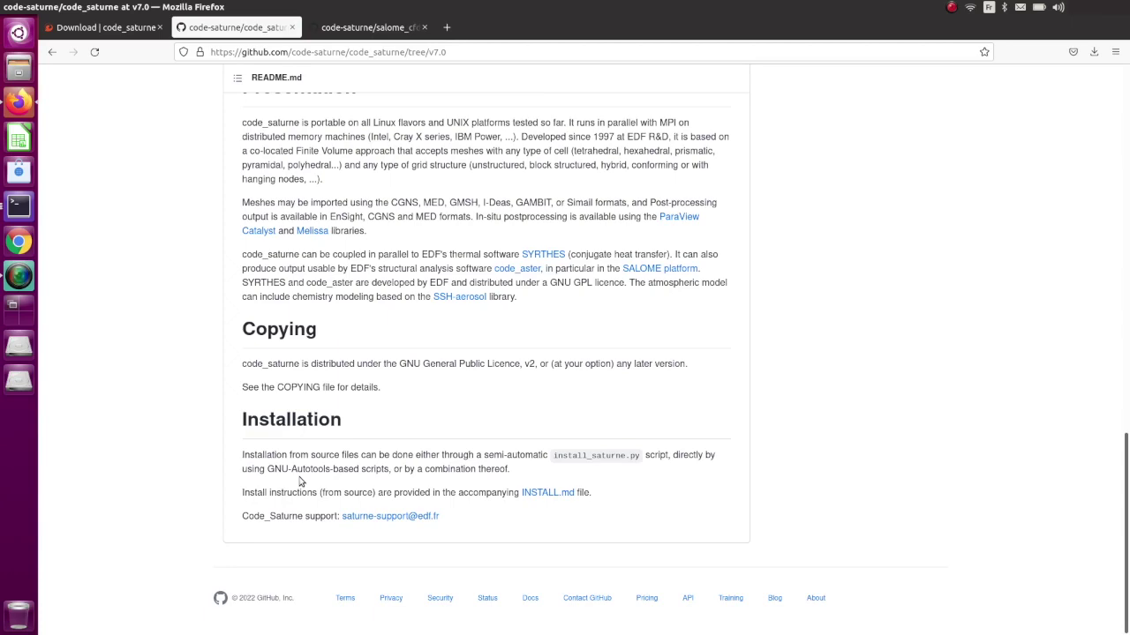
{"action": "scroll", "coordinate": [307, 494], "scroll_direction": "up", "scroll_amount": 10}
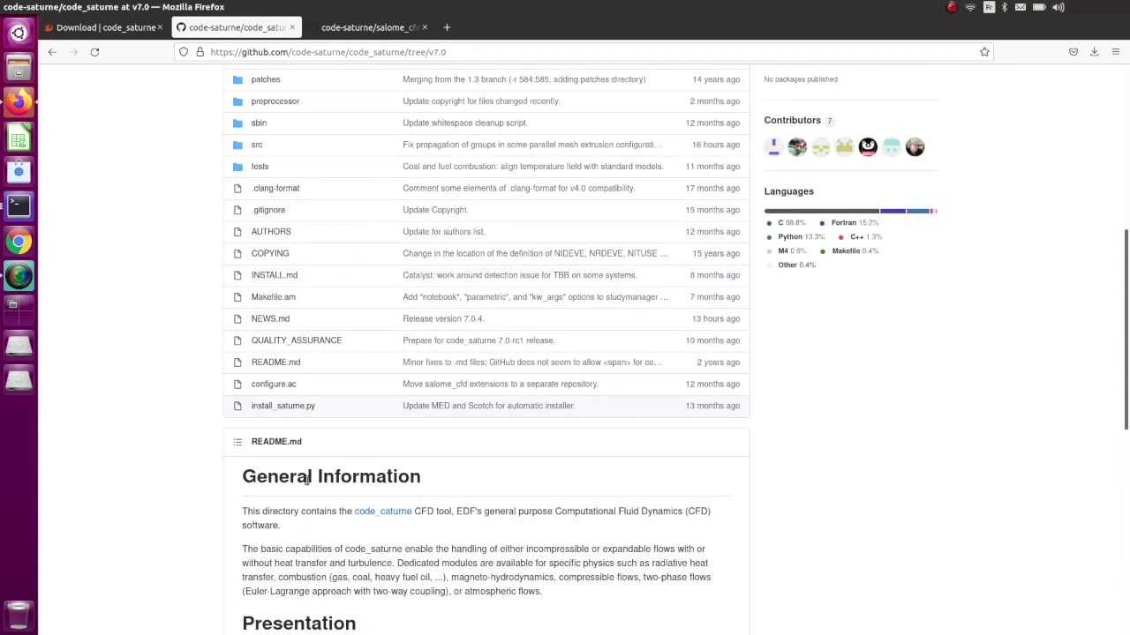
{"action": "scroll", "coordinate": [306, 479], "scroll_direction": "up", "scroll_amount": 5}
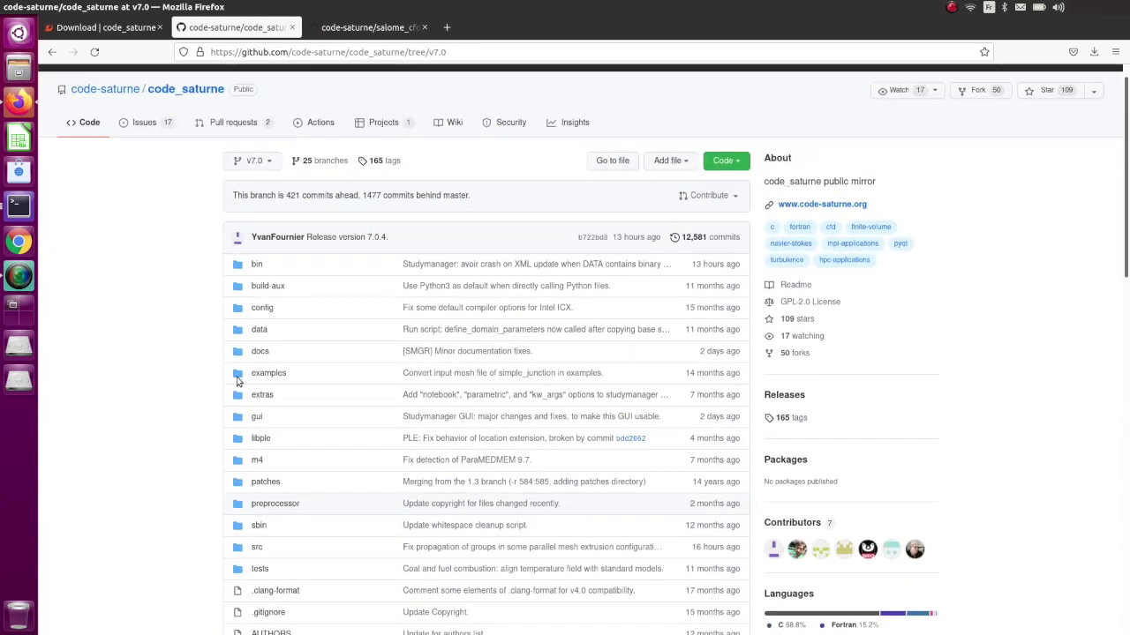
Open the pre-requisites page linked from the code_saturne website's Download page and look over it.
{"action": "left_click", "coordinate": [104, 27]}
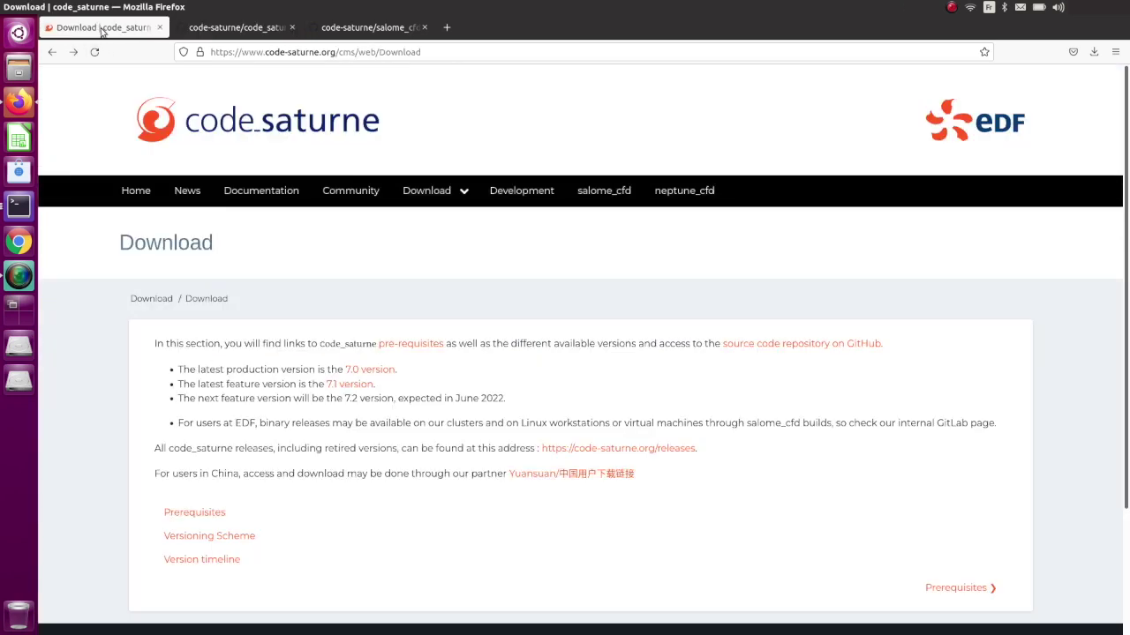
{"action": "left_click", "coordinate": [398, 345]}
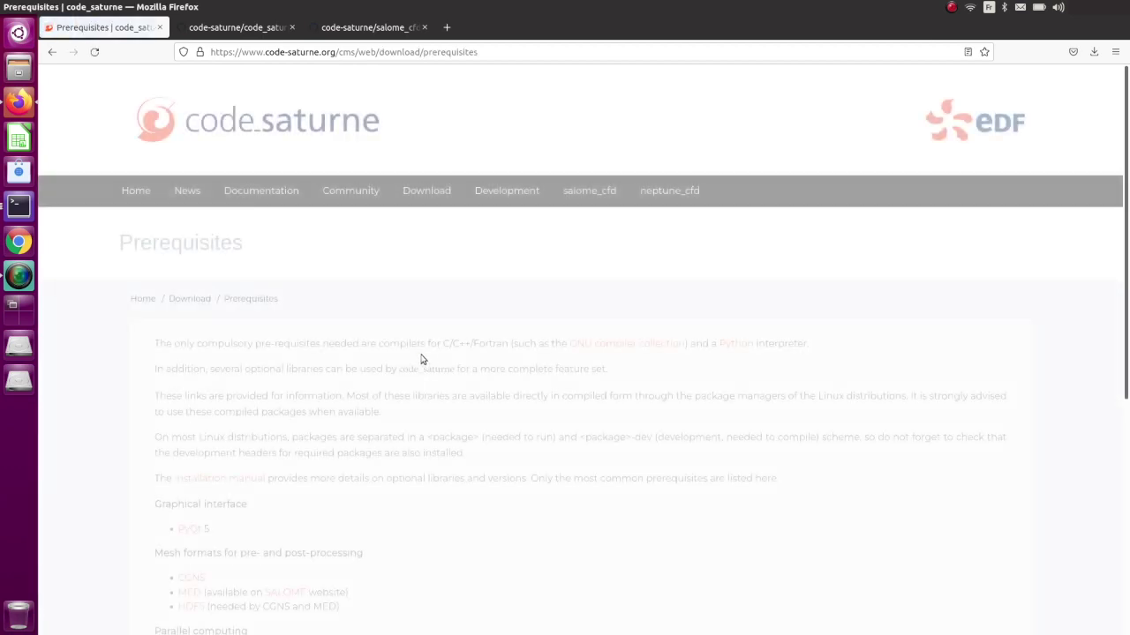
{"action": "scroll", "coordinate": [421, 359], "scroll_direction": "down", "scroll_amount": 3}
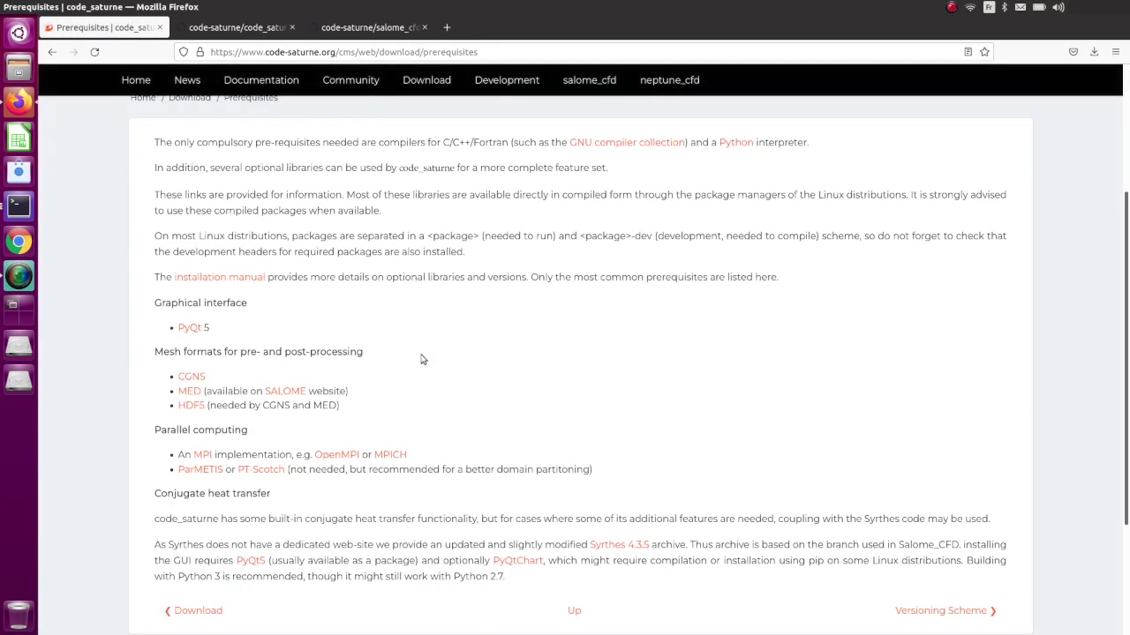
{"action": "scroll", "coordinate": [421, 359], "scroll_direction": "up", "scroll_amount": 2}
{"action": "scroll", "coordinate": [421, 359], "scroll_direction": "down", "scroll_amount": 1}
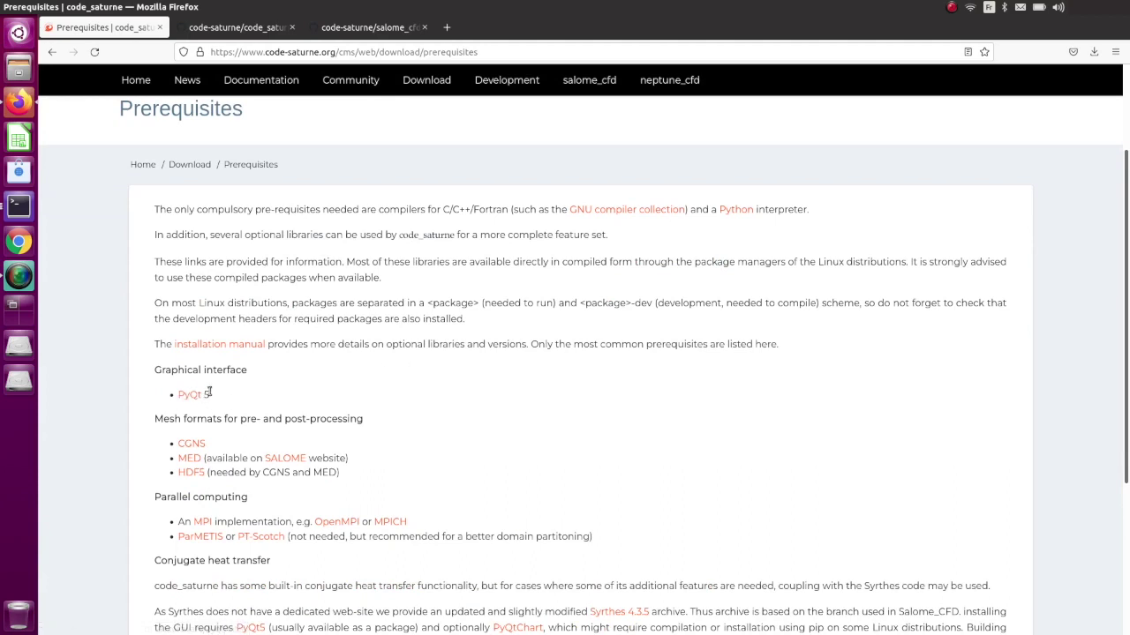
Examine the graphical interface (PyQt 5) and mesh format prerequisites, and return to the Terminal.
{"action": "left_click_drag", "start_coordinate": [212, 400], "coordinate": [143, 375]}
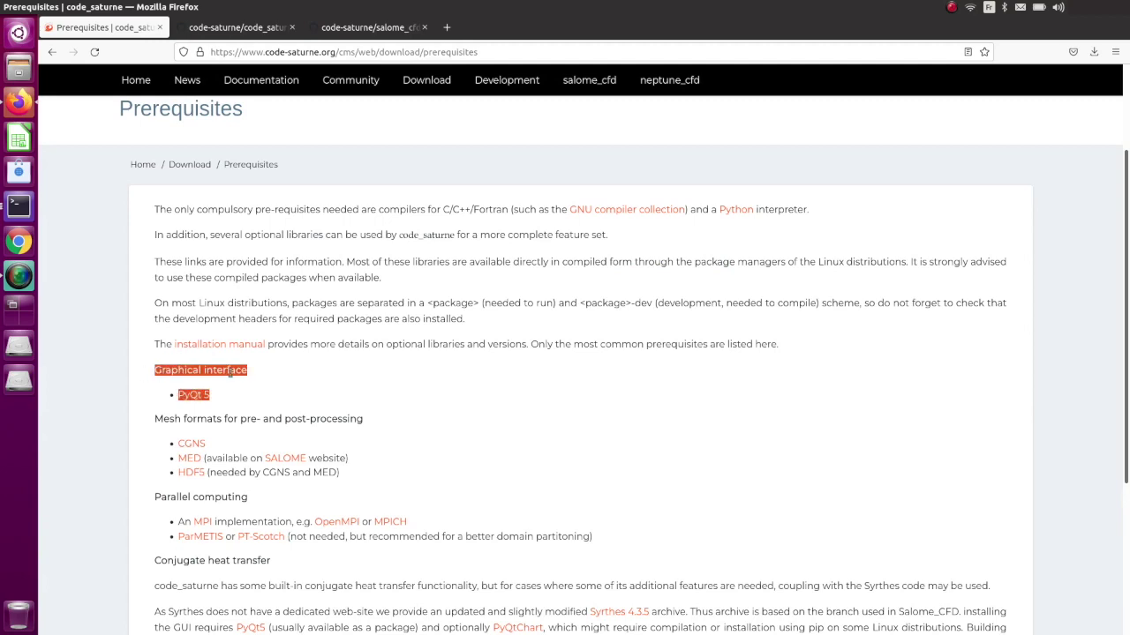
{"action": "scroll", "coordinate": [229, 374], "scroll_direction": "down", "scroll_amount": 1}
{"action": "scroll", "coordinate": [373, 375], "scroll_direction": "down", "scroll_amount": 1}
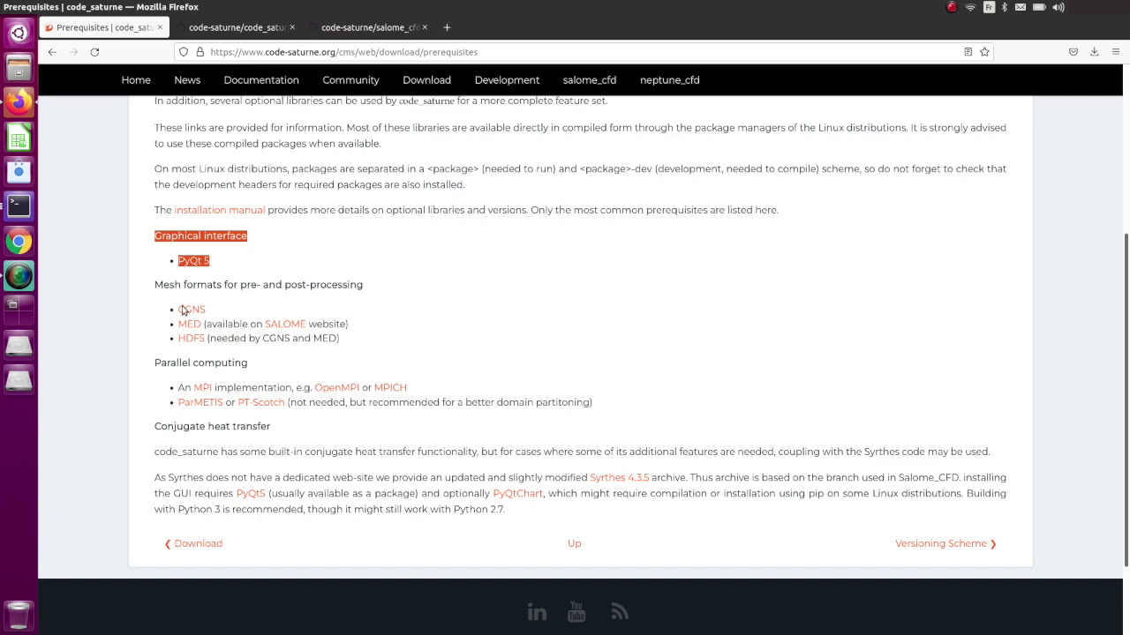
{"action": "scroll", "coordinate": [168, 404], "scroll_direction": "up", "scroll_amount": 3}
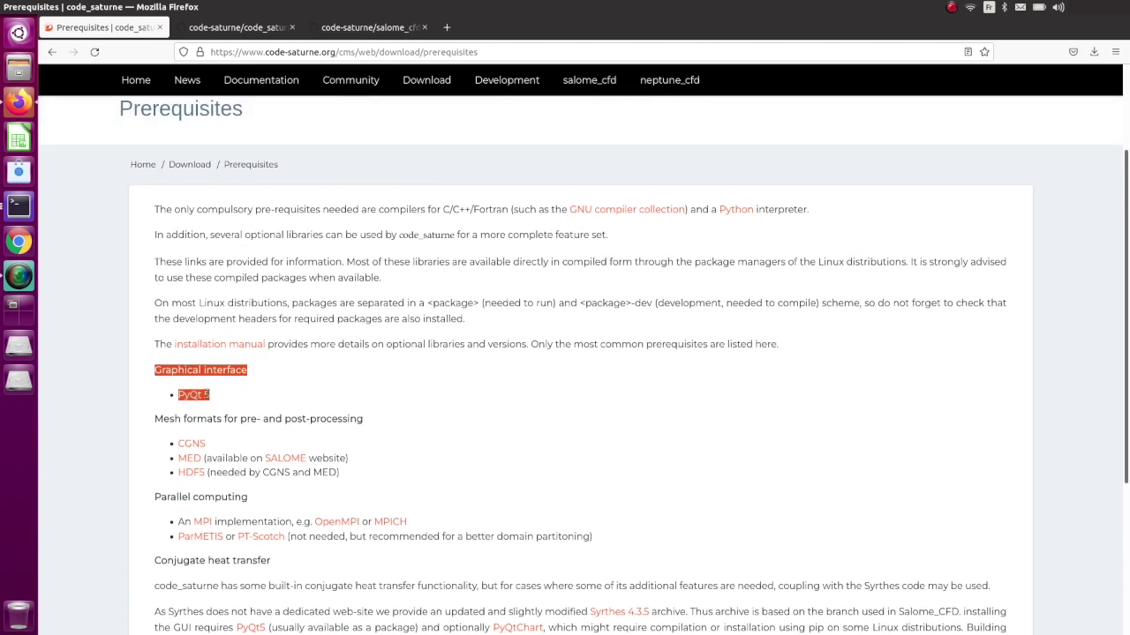
{"action": "left_click", "coordinate": [294, 353]}
{"action": "left_click", "coordinate": [18, 217]}
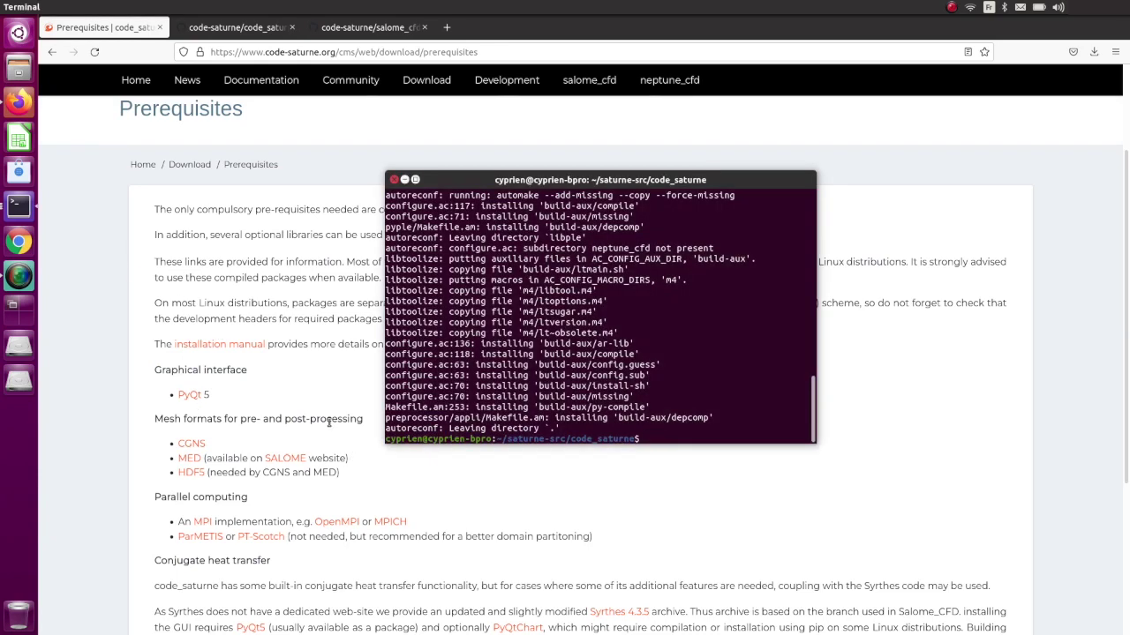
{"action": "type", "text": "apt-get install python3-p"}
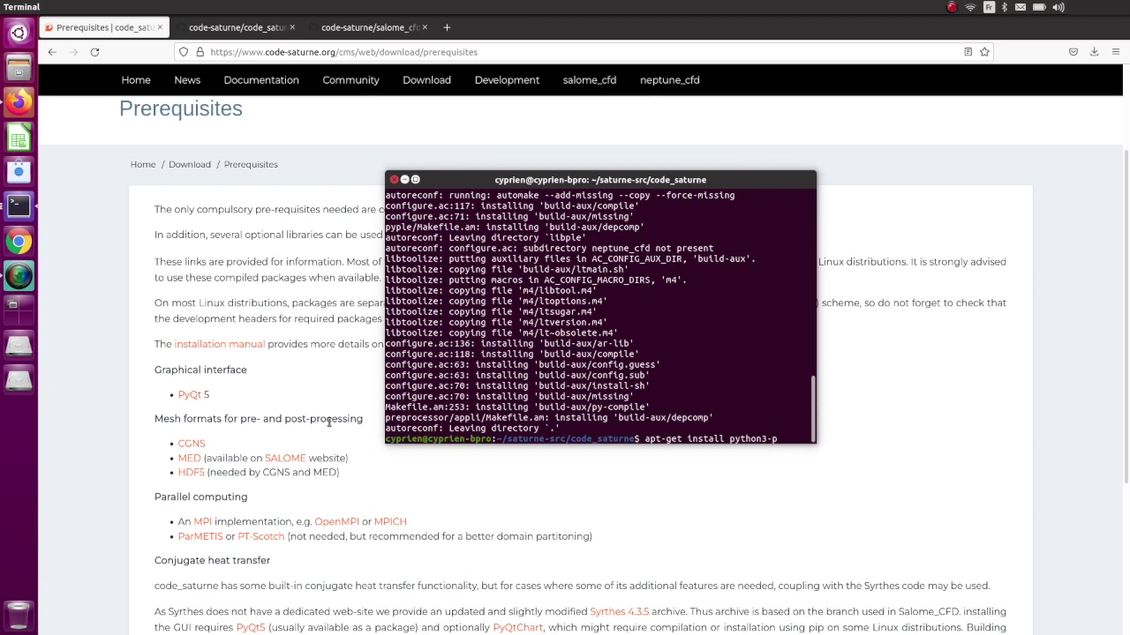
{"action": "type", "text": "yqt5"}
{"action": "key", "text": "BackSpace"}
{"action": "key", "text": "BackSpace"}
{"action": "key", "text": "BackSpace"}
{"action": "key", "text": "BackSpace"}
{"action": "key", "text": "BackSpace"}
{"action": "type", "text": "PyQt5"}
{"action": "key", "text": "BackSpace"}
{"action": "key", "text": "BackSpace"}
{"action": "key", "text": "BackSpace"}
{"action": "key", "text": "BackSpace"}
{"action": "key", "text": "BackSpace"}
{"action": "key", "text": "BackSpace"}
{"action": "key", "text": "BackSpace"}
{"action": "key", "text": "BackSpace"}
{"action": "key", "text": "BackSpace"}
{"action": "key", "text": "BackSpace"}
{"action": "key", "text": "BackSpace"}
{"action": "key", "text": "BackSpace"}
{"action": "key", "text": "BackSpace"}
{"action": "key", "text": "BackSpace"}
{"action": "key", "text": "BackSpace"}
{"action": "key", "text": "BackSpace"}
{"action": "key", "text": "BackSpace"}
{"action": "key", "text": "BackSpace"}
{"action": "key", "text": "BackSpace"}
{"action": "key", "text": "BackSpace"}
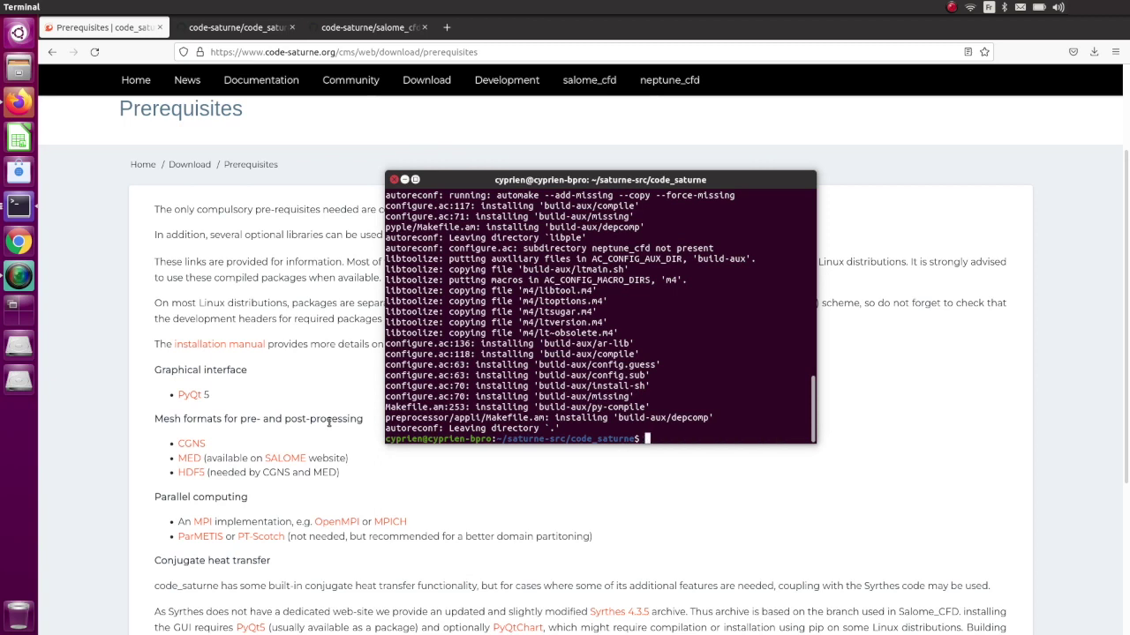
Start the python3.8 interpreter to check the installed Python version, and leave it with exit().
{"action": "type", "text": "python3.8"}
{"action": "key", "text": "Return"}
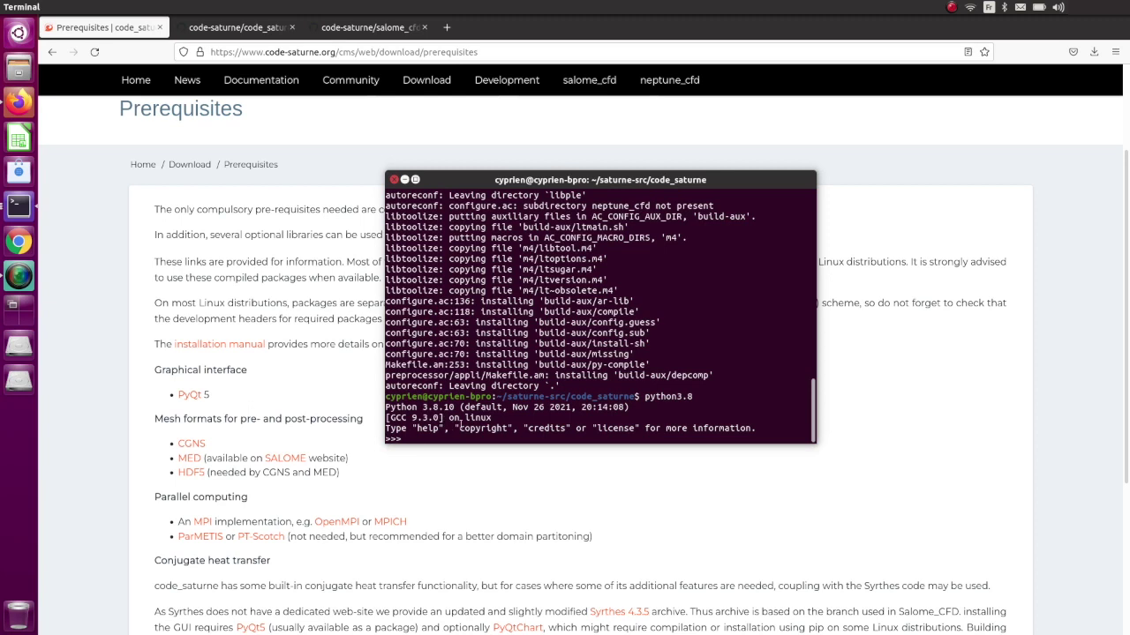
{"action": "type", "text": "exit()"}
{"action": "key", "text": "Return"}
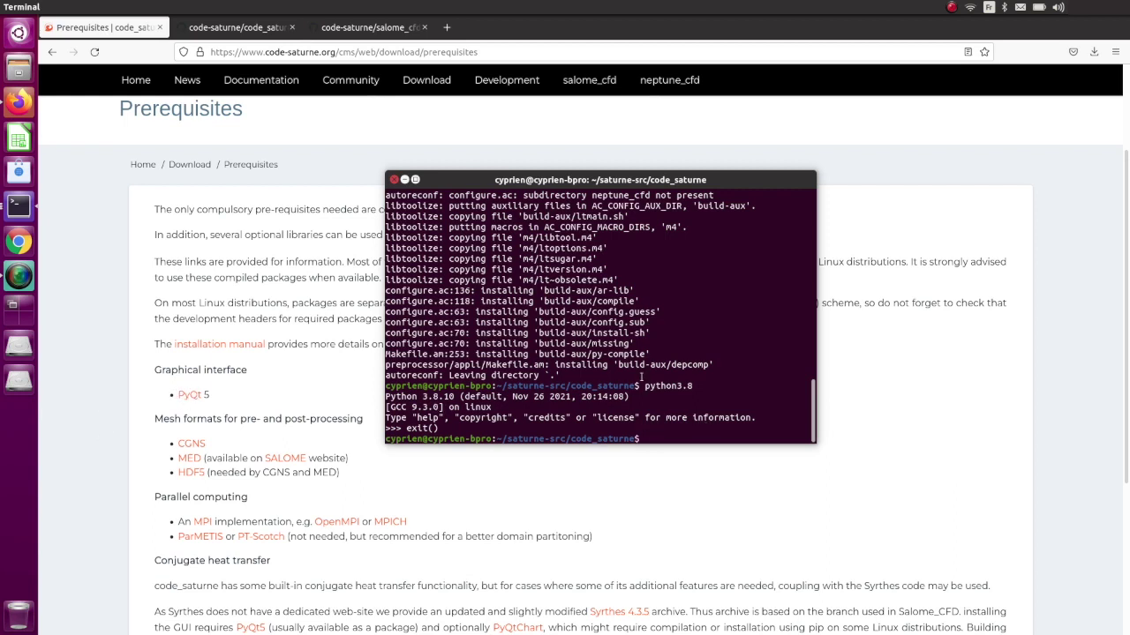
{"action": "type", "text": "pip3 install pyqt5"}
{"action": "key", "text": "Left"}
{"action": "key", "text": "Left"}
{"action": "key", "text": "Left"}
{"action": "key", "text": "Left"}
{"action": "key", "text": "Left"}
{"action": "key", "text": "Left"}
{"action": "key", "text": "Left"}
{"action": "key", "text": "Left"}
{"action": "key", "text": "Left"}
{"action": "key", "text": "Left"}
{"action": "key", "text": "Left"}
{"action": "key", "text": "Left"}
{"action": "key", "text": "Left"}
{"action": "type", "text": "un"}
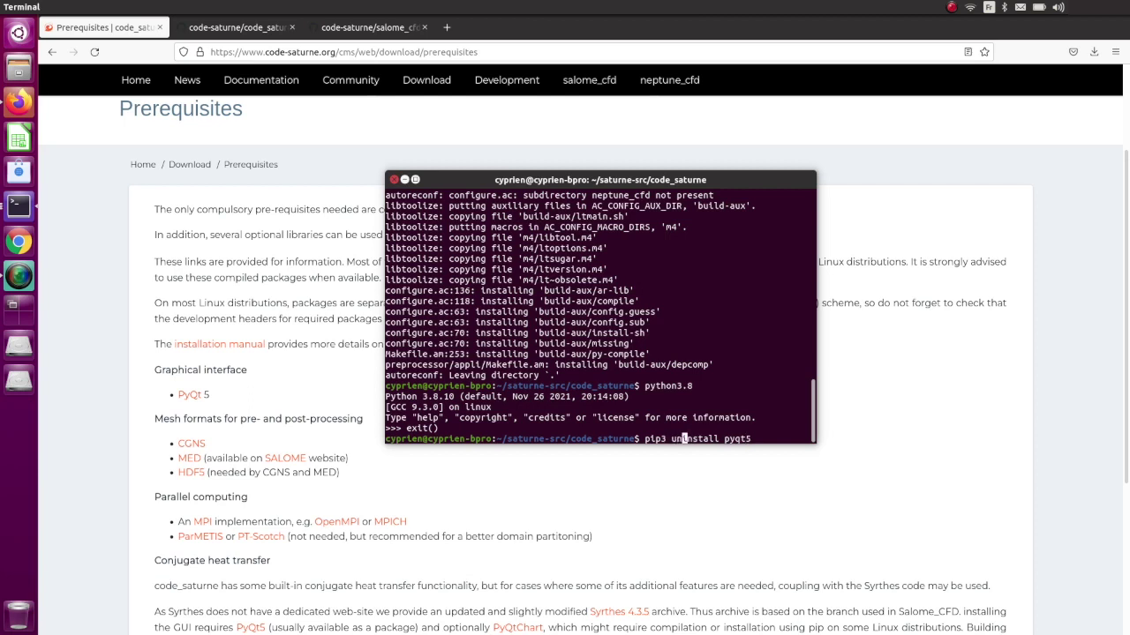
{"action": "key", "text": "Right"}
{"action": "key", "text": "Right"}
{"action": "key", "text": "Right"}
{"action": "key", "text": "Right"}
{"action": "key", "text": "Right"}
{"action": "key", "text": "Right"}
{"action": "key", "text": "Right"}
{"action": "key", "text": "Right"}
{"action": "key", "text": "Right"}
{"action": "key", "text": "Right"}
{"action": "key", "text": "Right"}
{"action": "key", "text": "Right"}
{"action": "key", "text": "Right"}
{"action": "key", "text": "BackSpace"}
{"action": "key", "text": "BackSpace"}
{"action": "key", "text": "BackSpace"}
{"action": "key", "text": "BackSpace"}
{"action": "key", "text": "BackSpace"}
{"action": "key", "text": "BackSpace"}
{"action": "key", "text": "BackSpace"}
{"action": "key", "text": "BackSpace"}
{"action": "key", "text": "BackSpace"}
{"action": "key", "text": "BackSpace"}
{"action": "key", "text": "BackSpace"}
{"action": "key", "text": "BackSpace"}
{"action": "key", "text": "BackSpace"}
{"action": "key", "text": "BackSpace"}
{"action": "key", "text": "BackSpace"}
{"action": "key", "text": "BackSpace"}
{"action": "key", "text": "BackSpace"}
{"action": "key", "text": "BackSpace"}
{"action": "key", "text": "BackSpace"}
{"action": "key", "text": "BackSpace"}
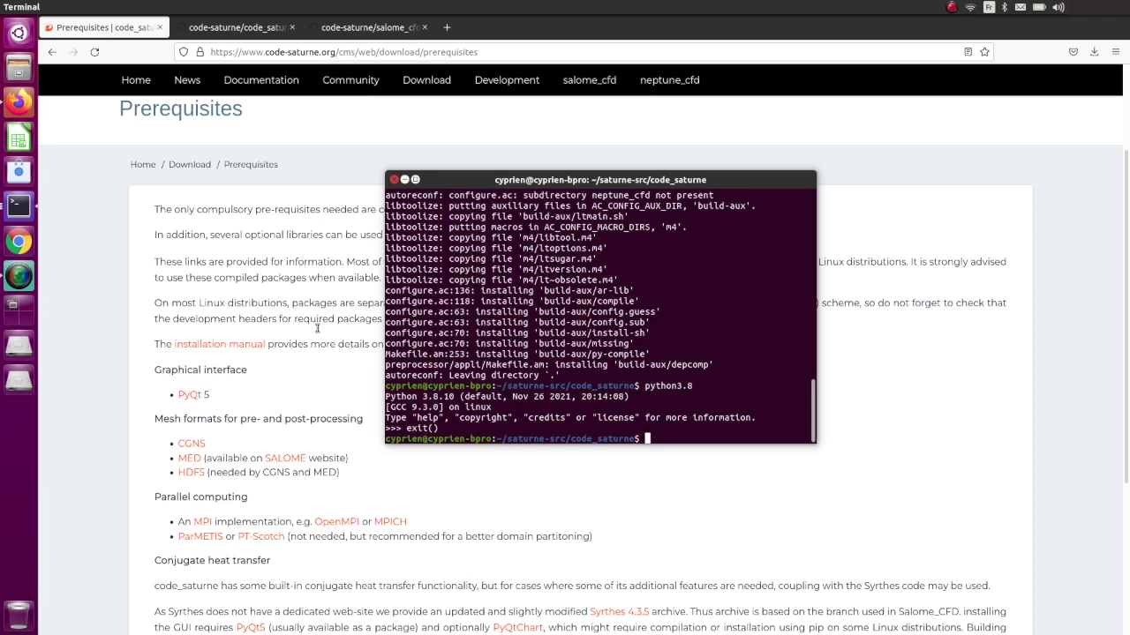
Open the saturne-src/code_saturne folder in Files beside the Terminal and look through its contents for install_saturne.py.
{"action": "scroll", "coordinate": [259, 318], "scroll_direction": "down", "scroll_amount": 1}
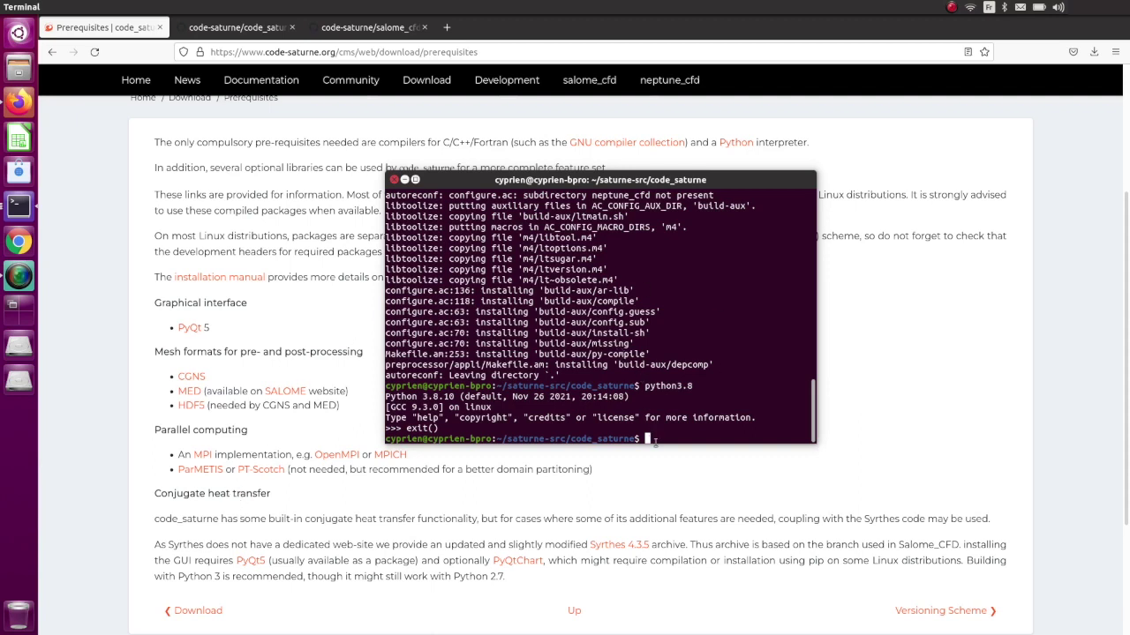
{"action": "left_click", "coordinate": [19, 68]}
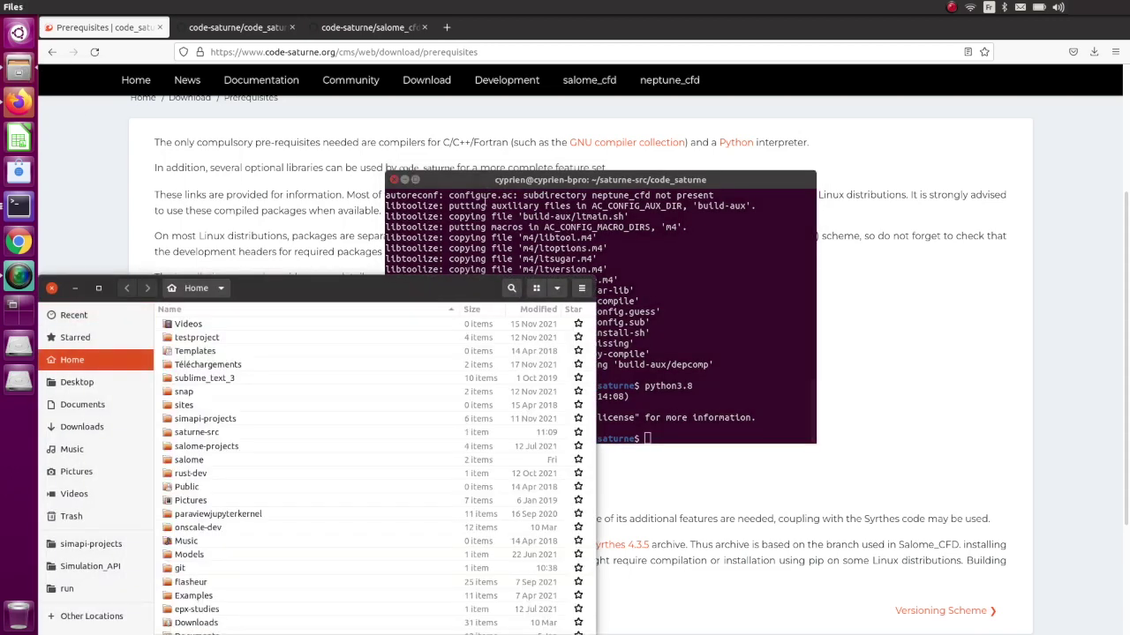
{"action": "left_click_drag", "start_coordinate": [378, 283], "coordinate": [421, 199]}
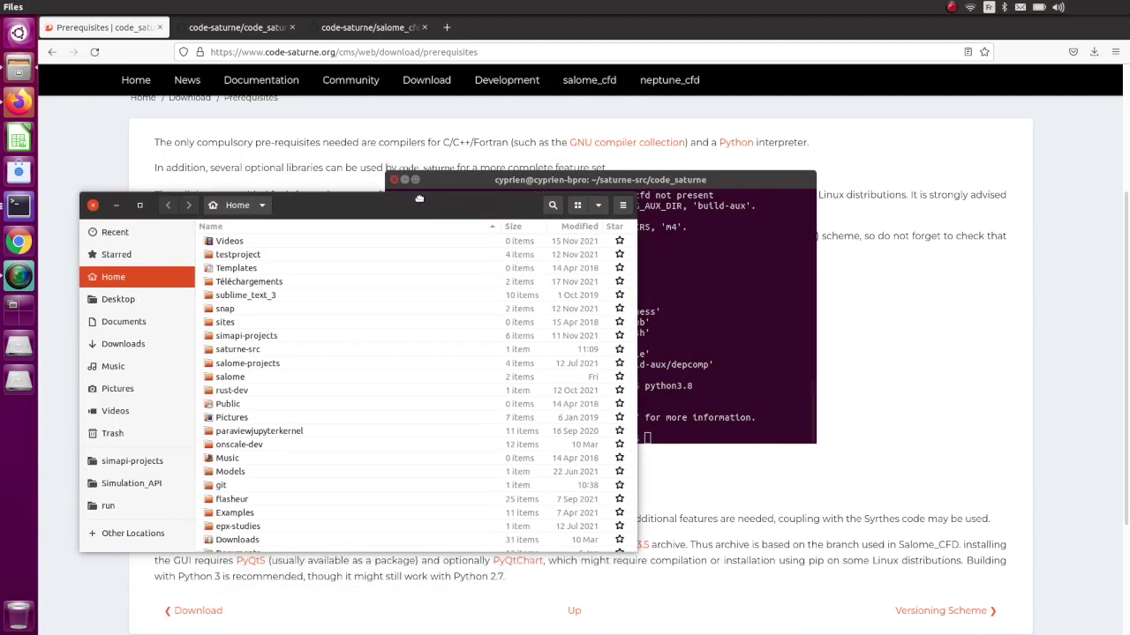
{"action": "double_click", "coordinate": [262, 352]}
{"action": "double_click", "coordinate": [265, 243]}
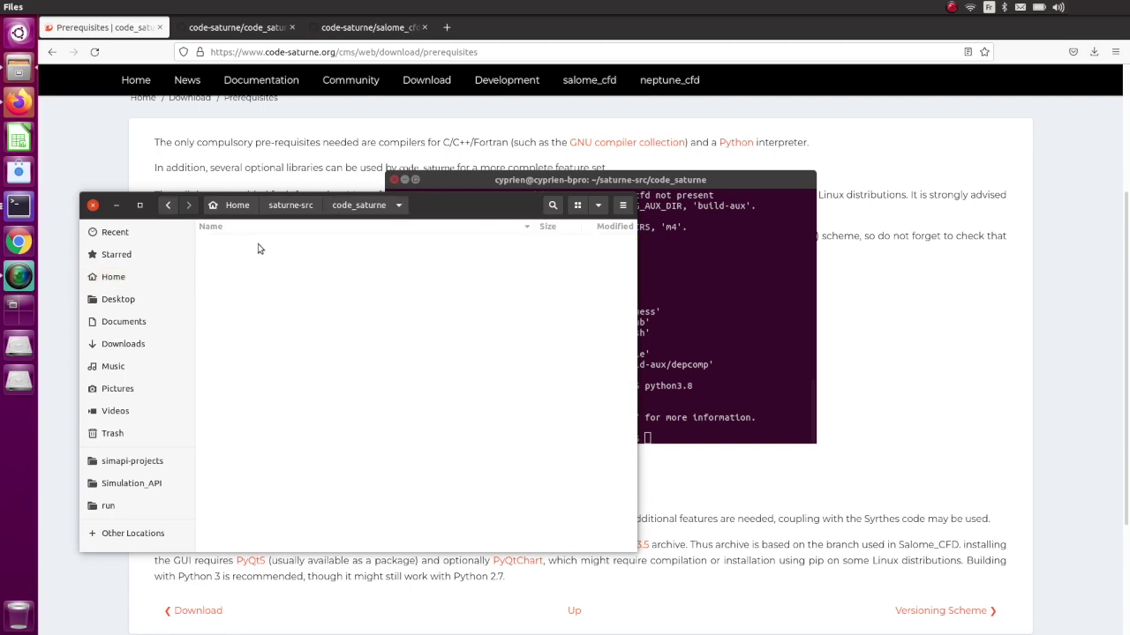
{"action": "scroll", "coordinate": [298, 424], "scroll_direction": "down", "scroll_amount": 2}
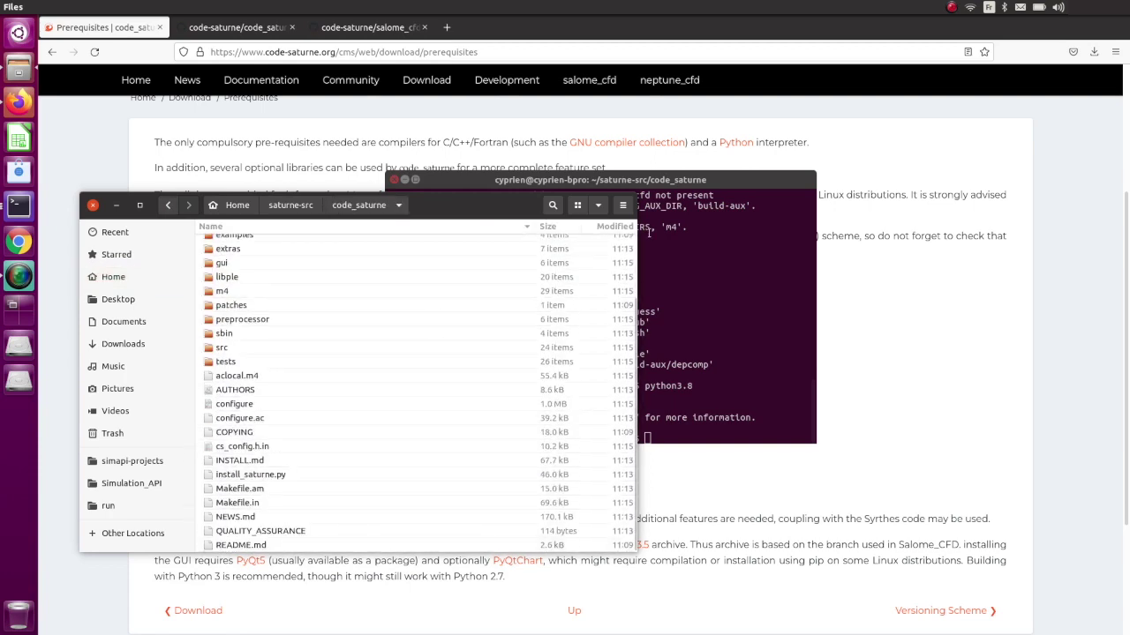
Start the default python interpreter in the Terminal to check its version, and leave it with exit().
{"action": "left_click_drag", "start_coordinate": [669, 183], "coordinate": [731, 170]}
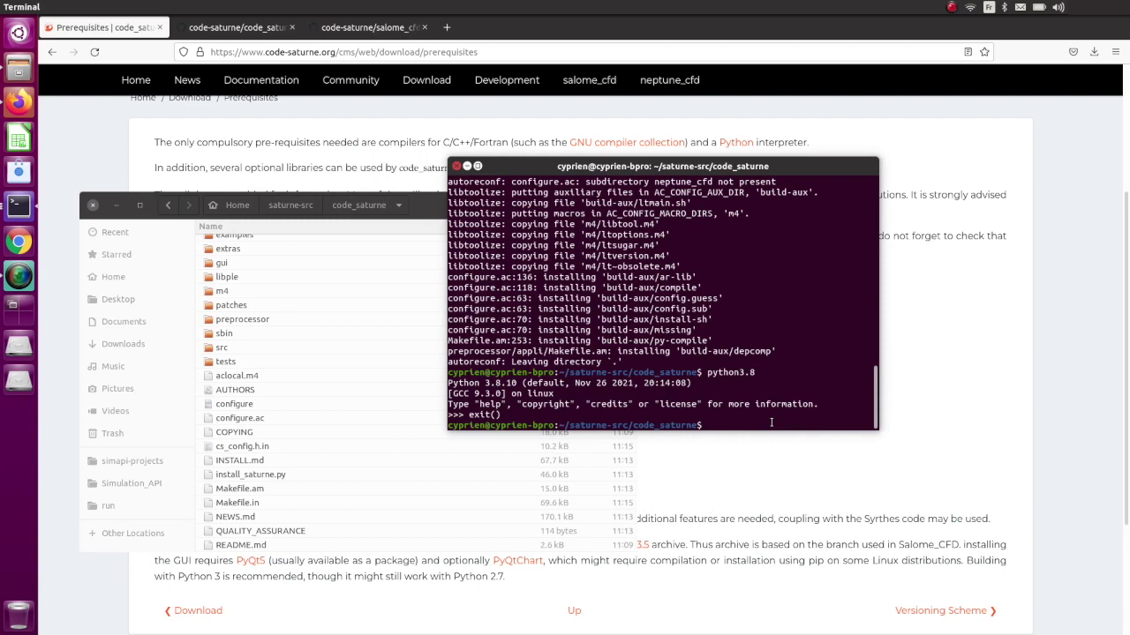
{"action": "type", "text": "python"}
{"action": "key", "text": "Return"}
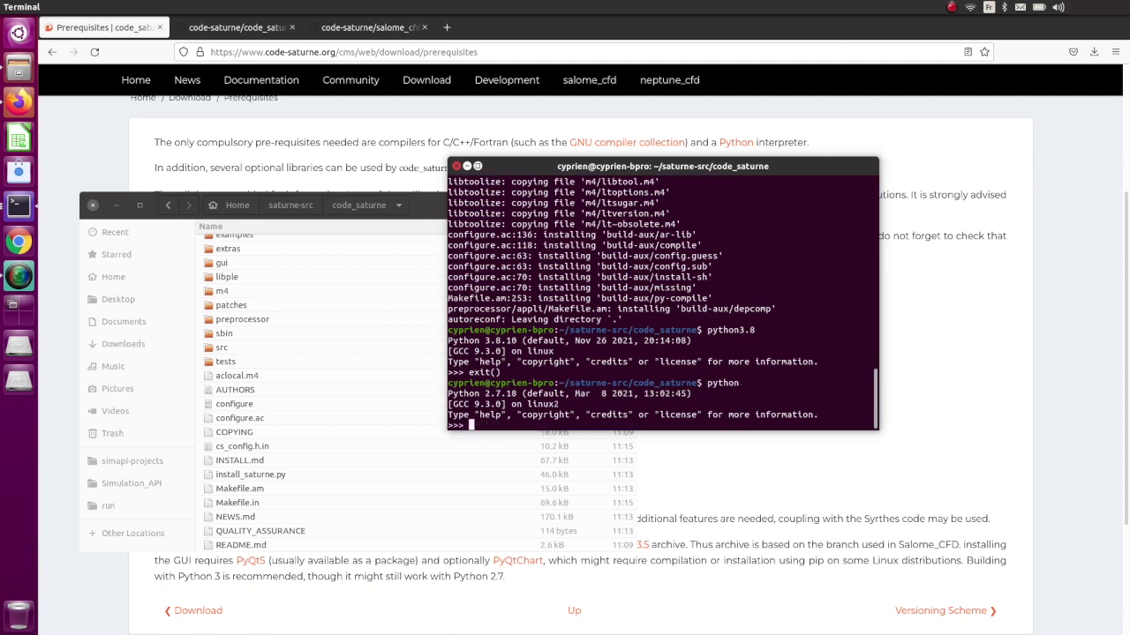
{"action": "type", "text": "exit()"}
{"action": "key", "text": "Return"}
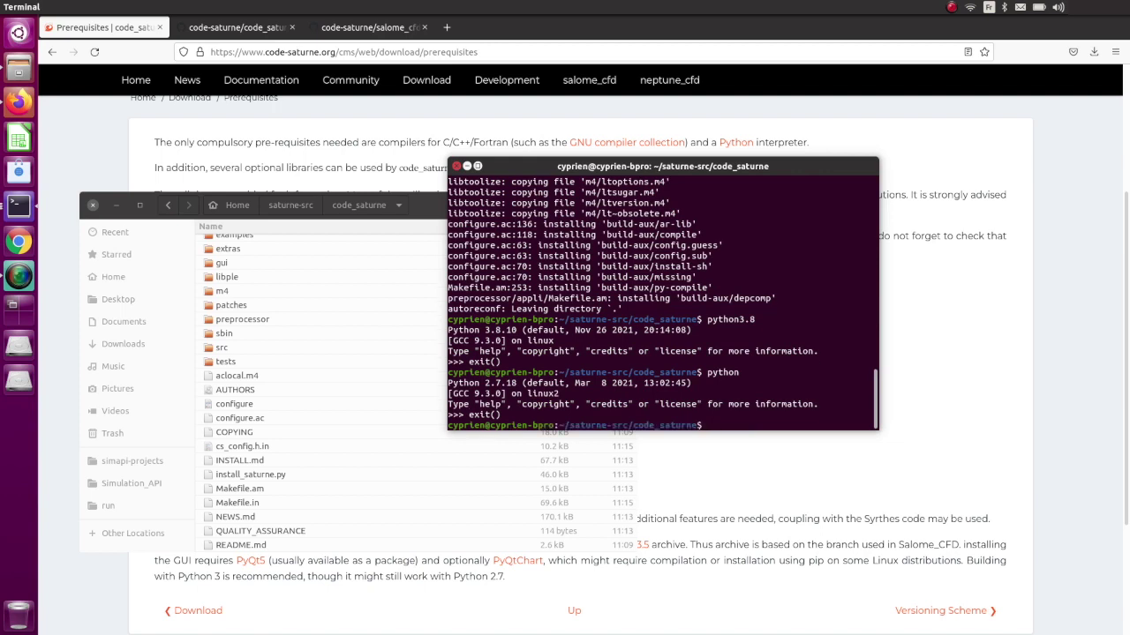
Try to run install_saturne.py with python3.8 from the source directory and examine the build commands it recommends.
{"action": "key", "text": "Up"}
{"action": "type", "text": "3.8 install"}
{"action": "key", "text": "Tab"}
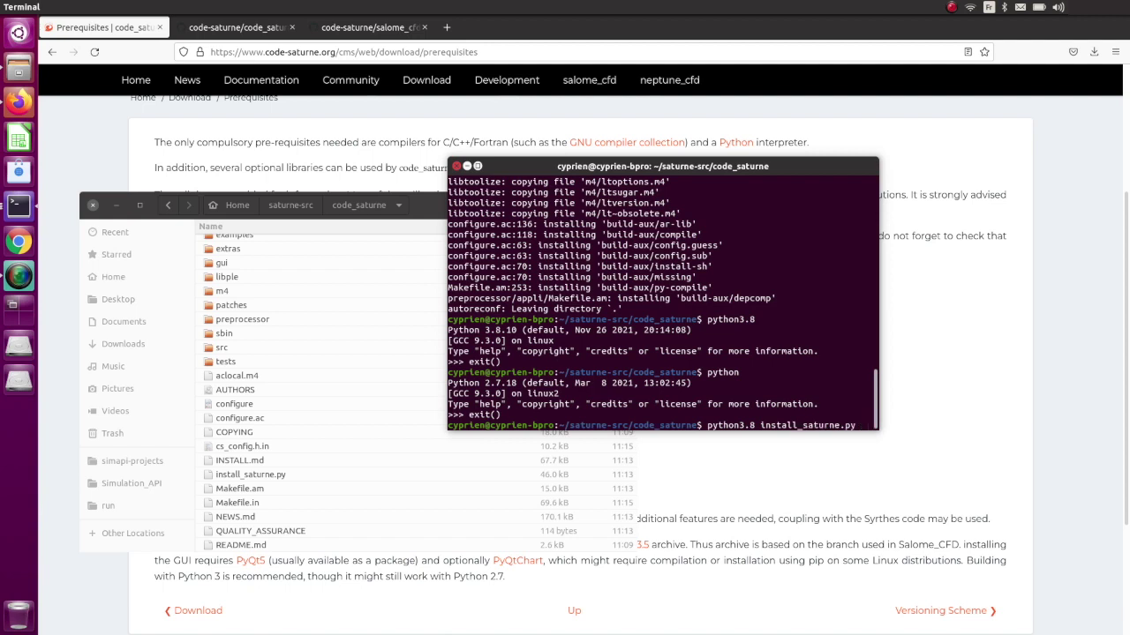
{"action": "key", "text": "Return"}
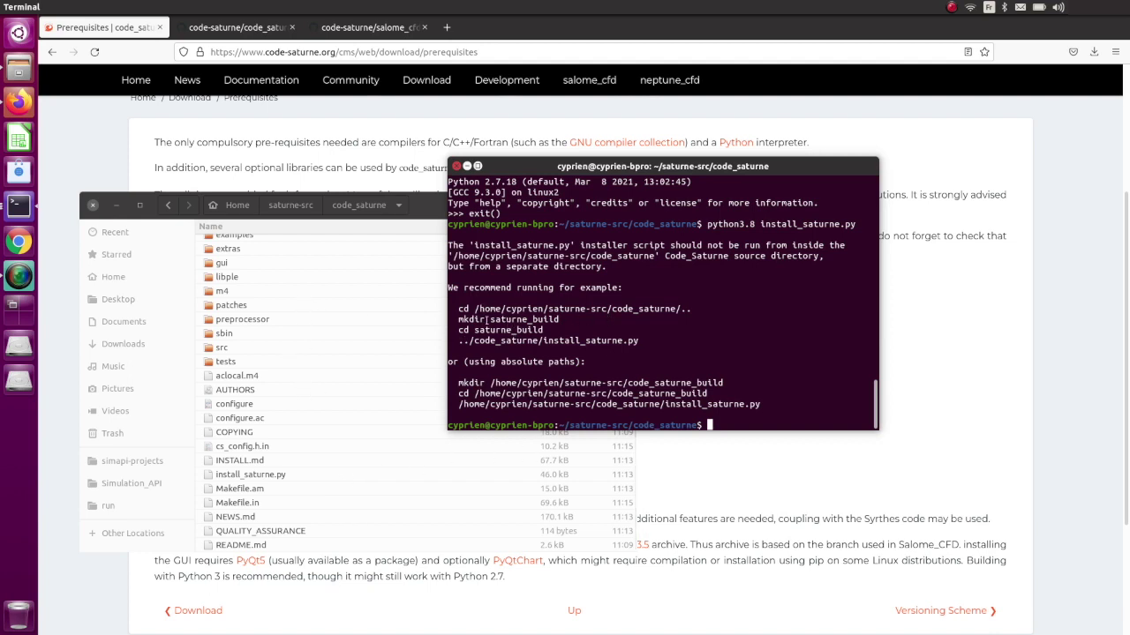
{"action": "left_click_drag", "start_coordinate": [492, 320], "coordinate": [558, 319]}
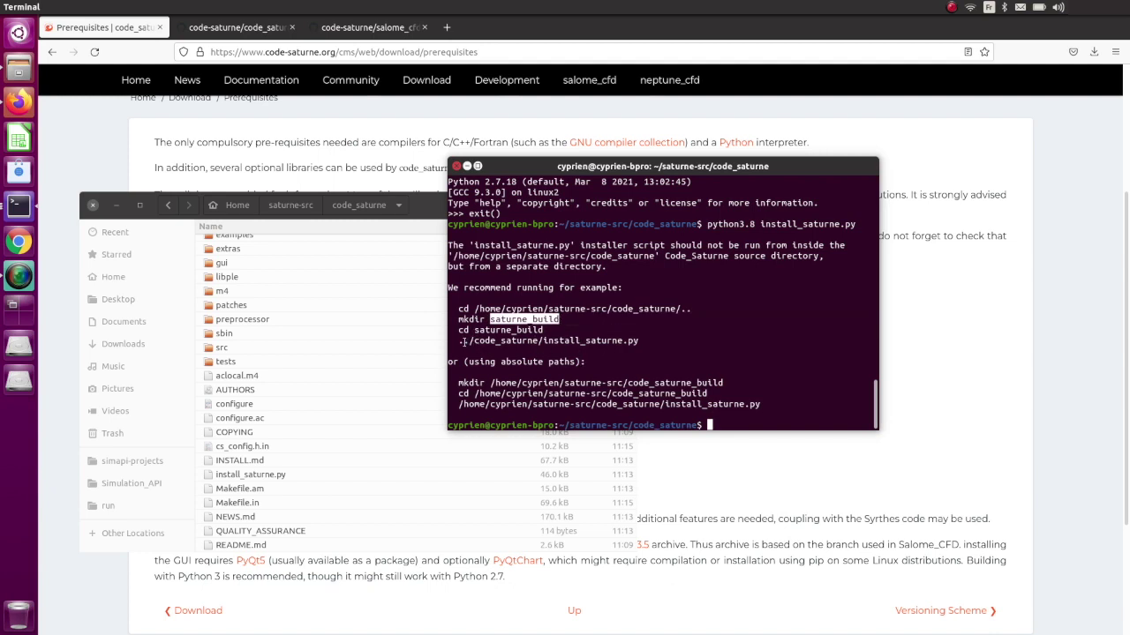
{"action": "left_click_drag", "start_coordinate": [460, 339], "coordinate": [641, 341]}
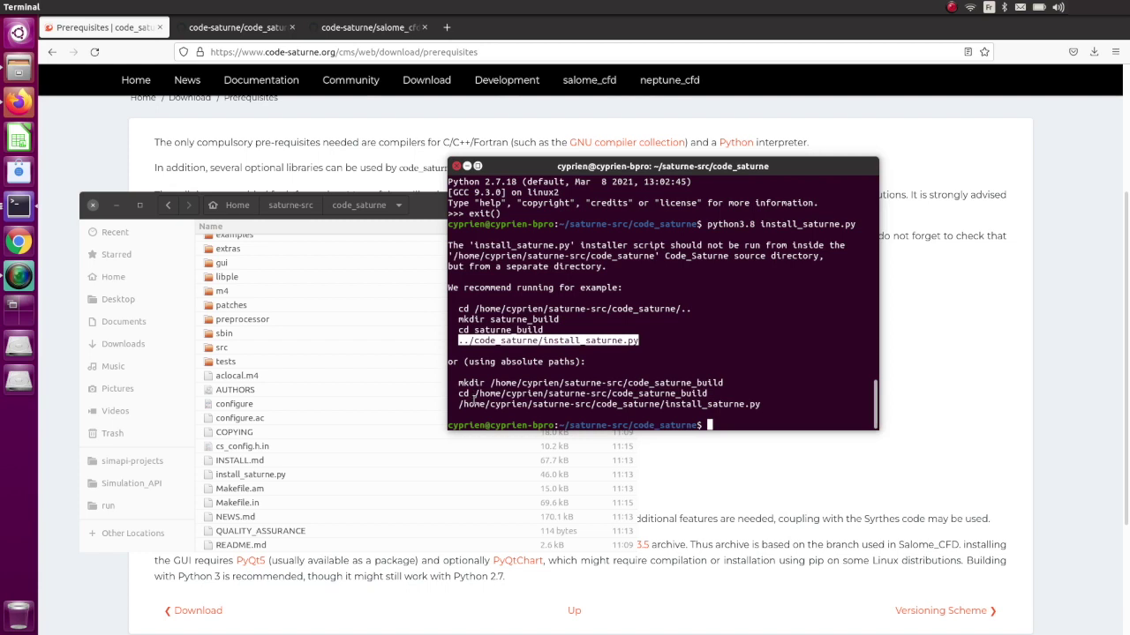
Show the saturne-src folder in Files and create the code_saturne_build directory in it with the suggested absolute-path mkdir command.
{"action": "left_click", "coordinate": [295, 206]}
{"action": "left_click", "coordinate": [699, 382]}
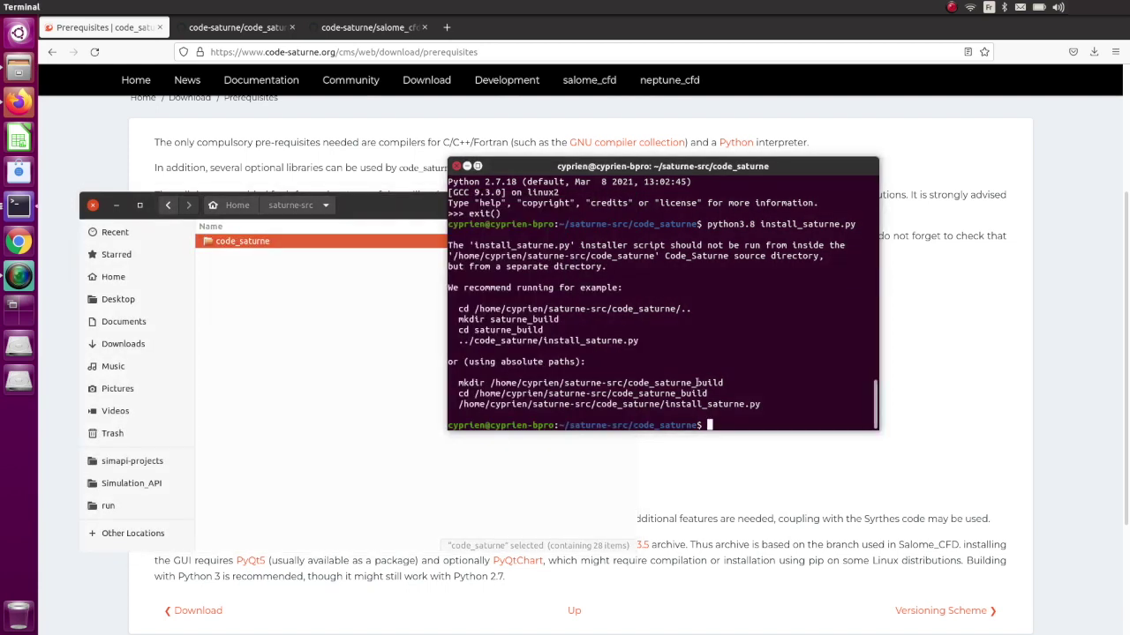
{"action": "left_click_drag", "start_coordinate": [699, 382], "coordinate": [458, 383]}
{"action": "right_click", "coordinate": [458, 381]}
{"action": "left_click", "coordinate": [477, 395]}
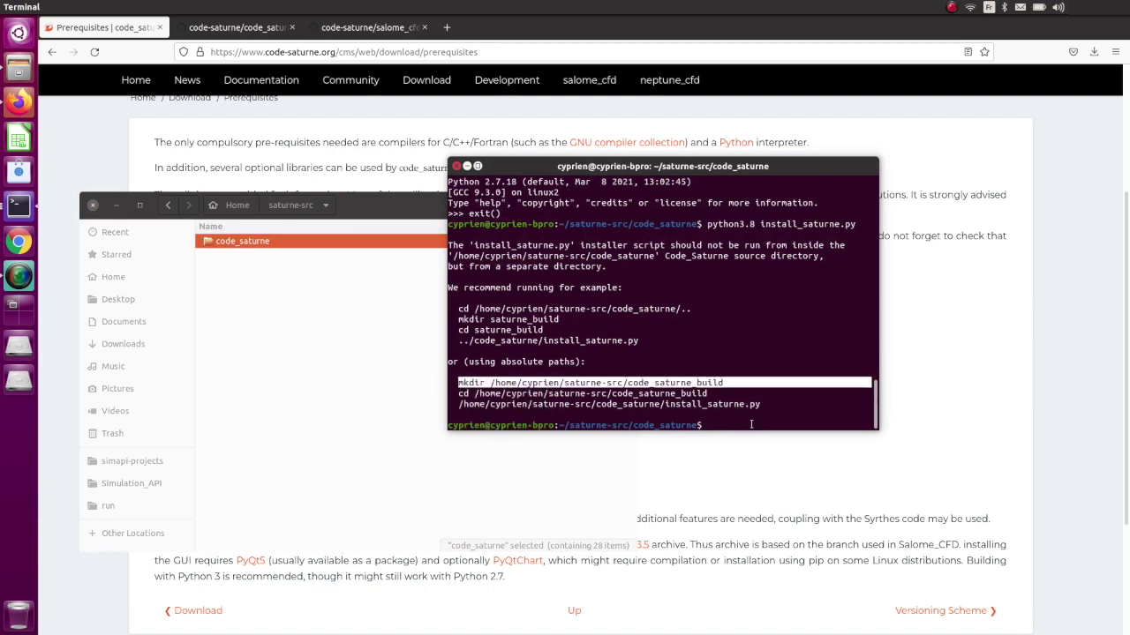
{"action": "key", "text": "ctrl+shift+v"}
{"action": "key", "text": "Return"}
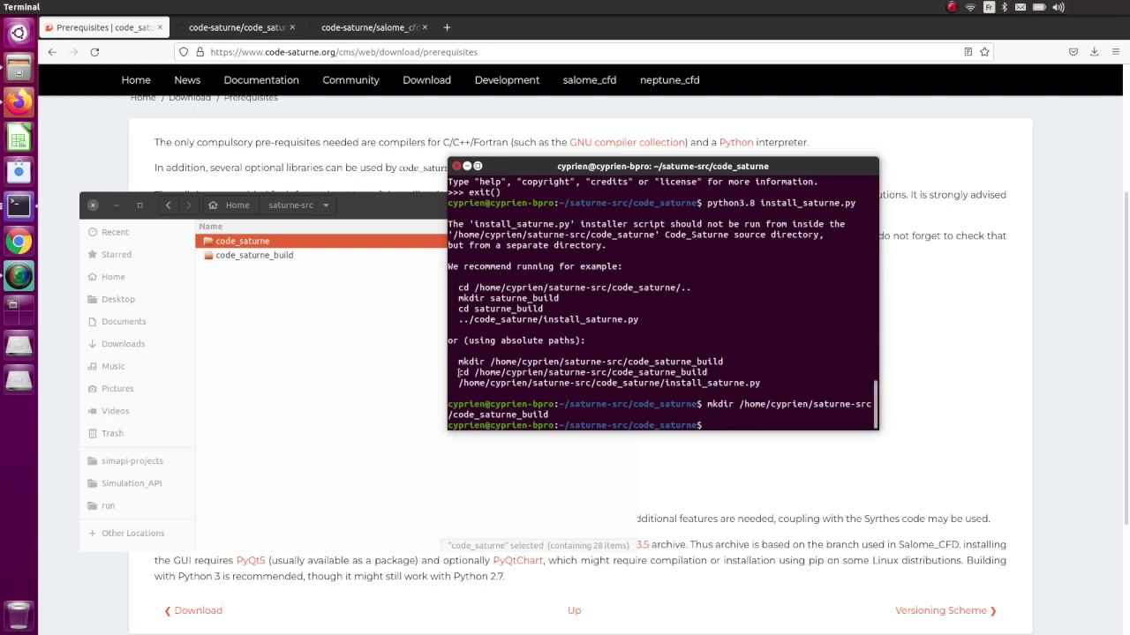
Change the Terminal's working directory to saturne-src/code_saturne_build using the suggested cd command.
{"action": "left_click_drag", "start_coordinate": [459, 372], "coordinate": [706, 373]}
{"action": "right_click", "coordinate": [704, 374]}
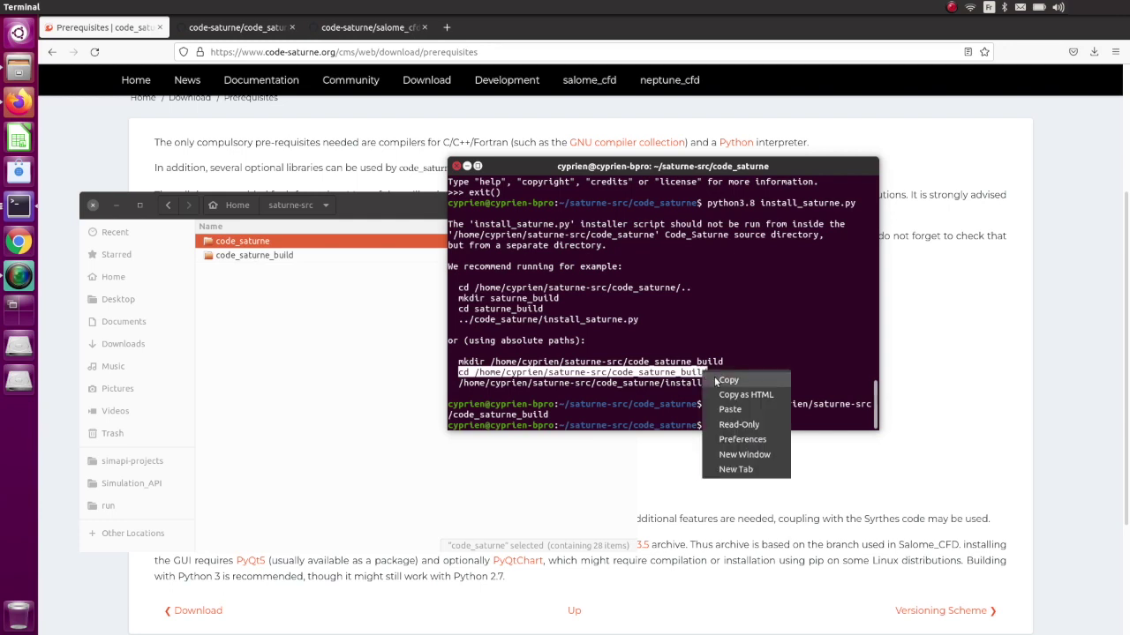
{"action": "left_click", "coordinate": [718, 380]}
{"action": "key", "text": "ctrl+shift+v"}
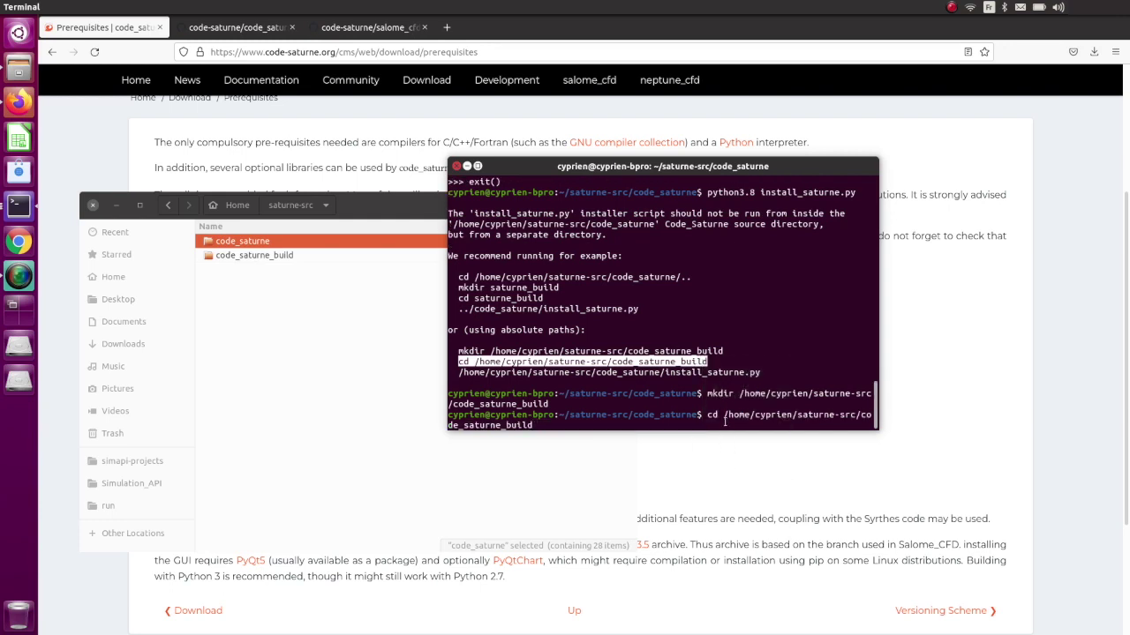
{"action": "key", "text": "Return"}
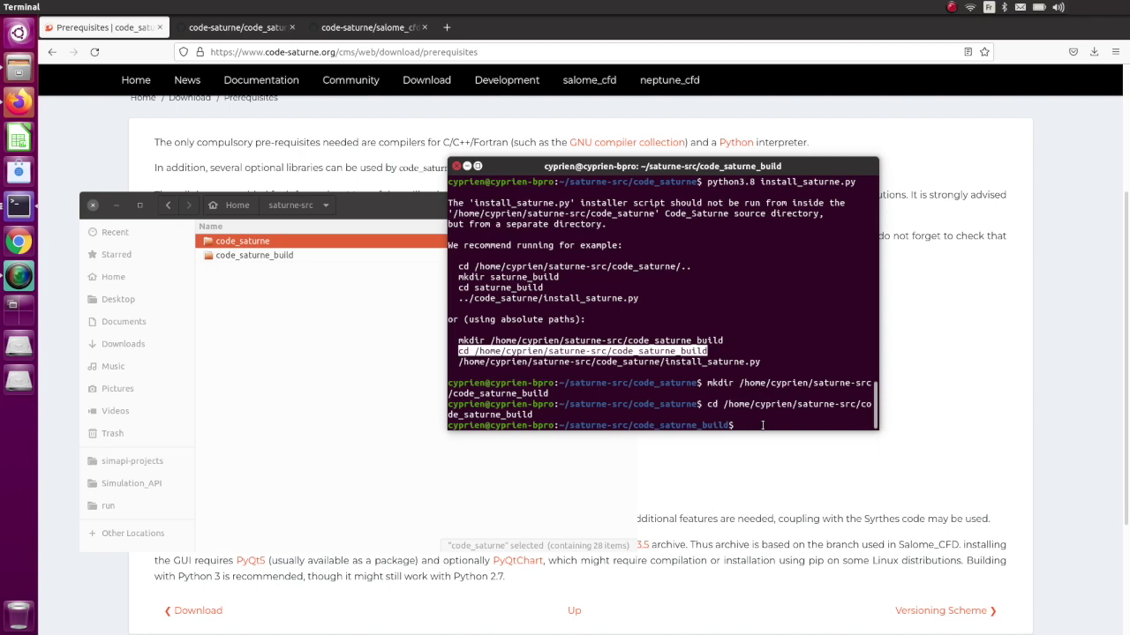
Run ../code_saturne/install_saturne.py from the build directory to generate the setup file, and read its instructions.
{"action": "type", "text": "../code_saturne/ins"}
{"action": "key", "text": "Tab"}
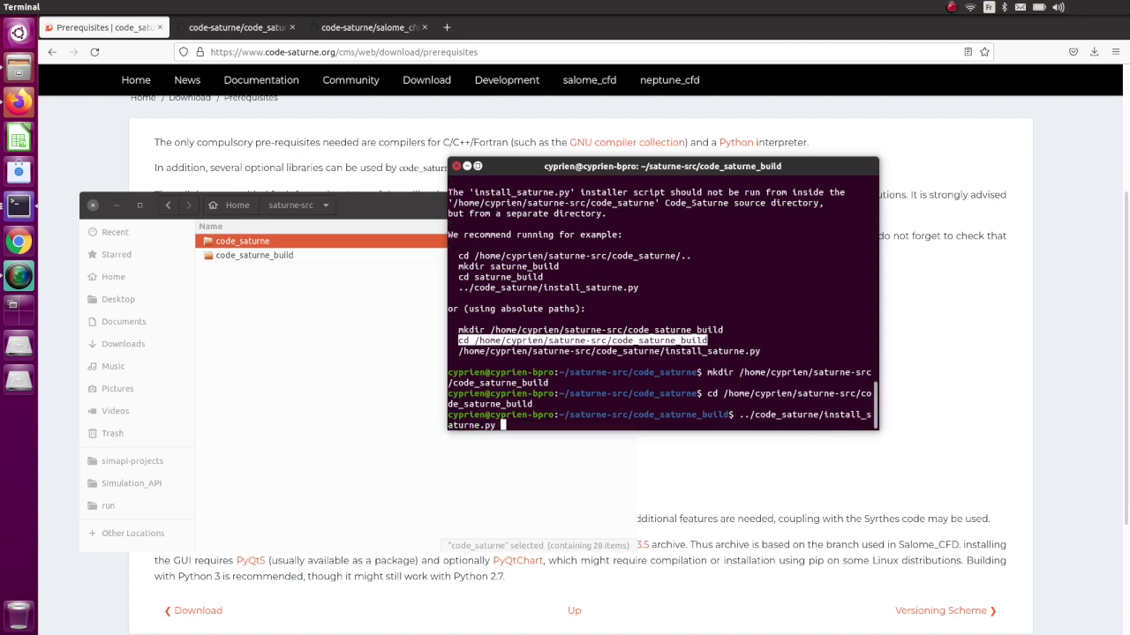
{"action": "key", "text": "Return"}
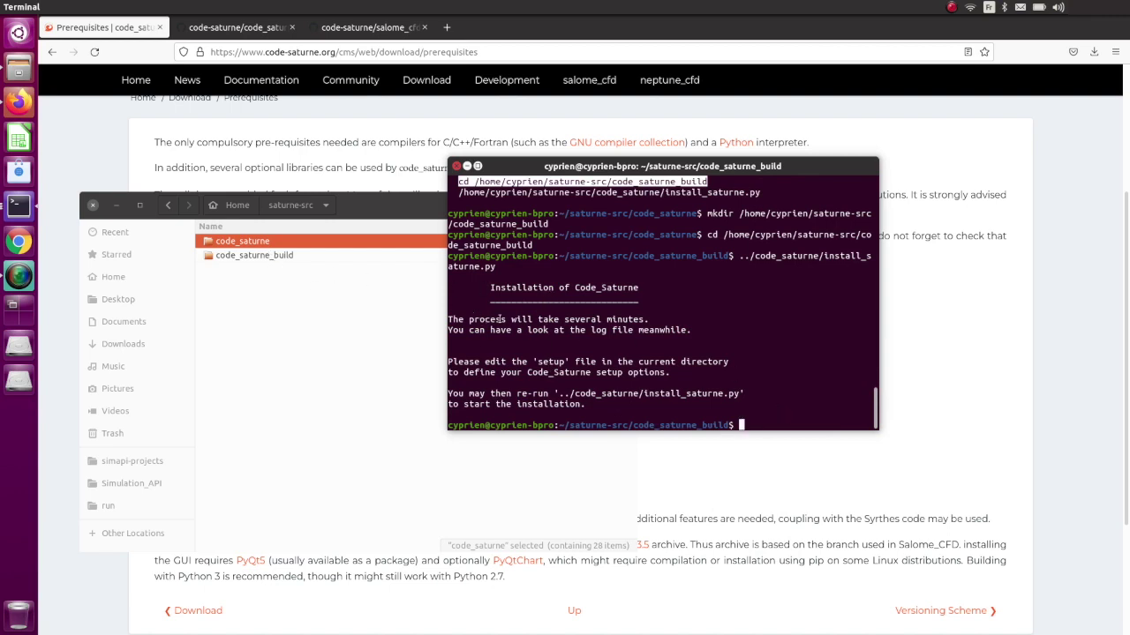
{"action": "left_click_drag", "start_coordinate": [500, 320], "coordinate": [735, 374]}
Open the setup file from the code_saturne_build folder in the Text Editor and skim through all its options.
{"action": "left_click", "coordinate": [297, 303]}
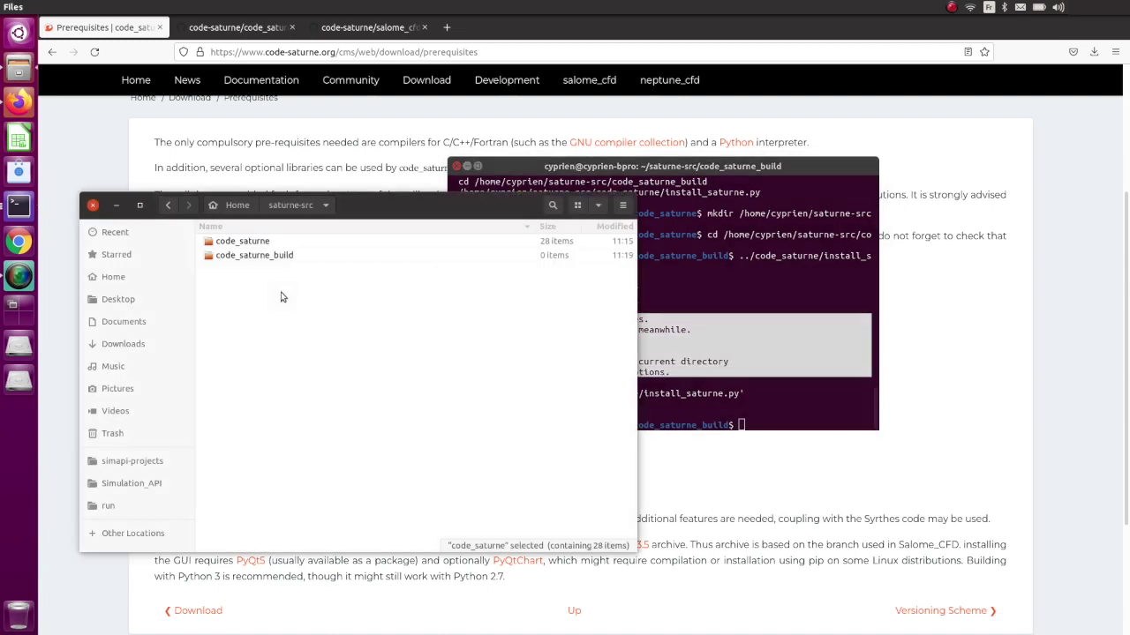
{"action": "double_click", "coordinate": [277, 255]}
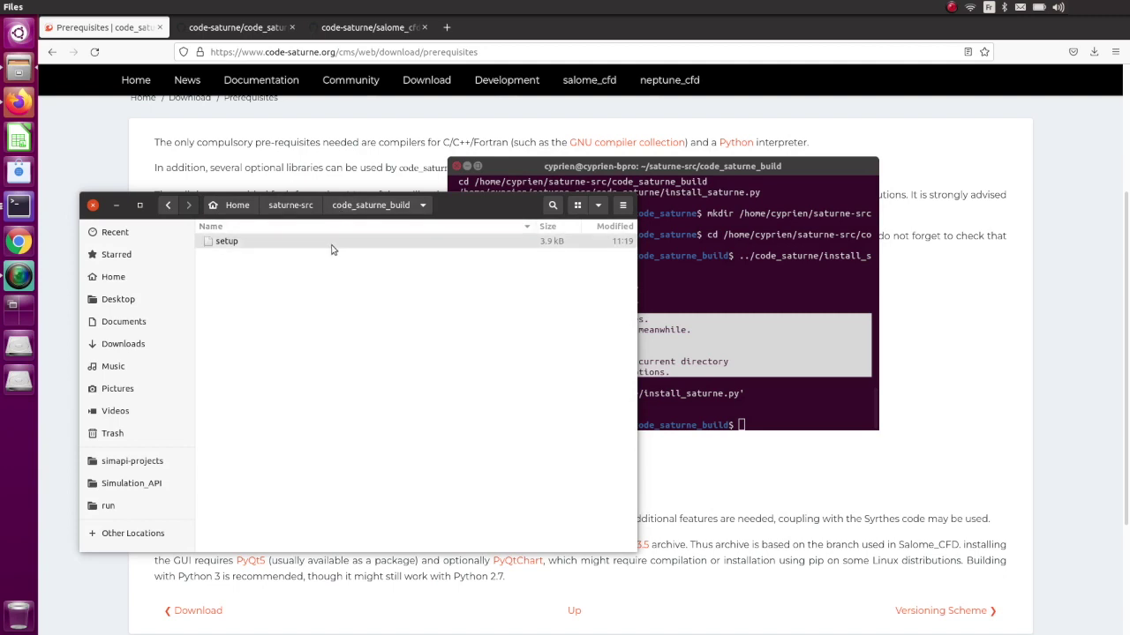
{"action": "left_click", "coordinate": [255, 250]}
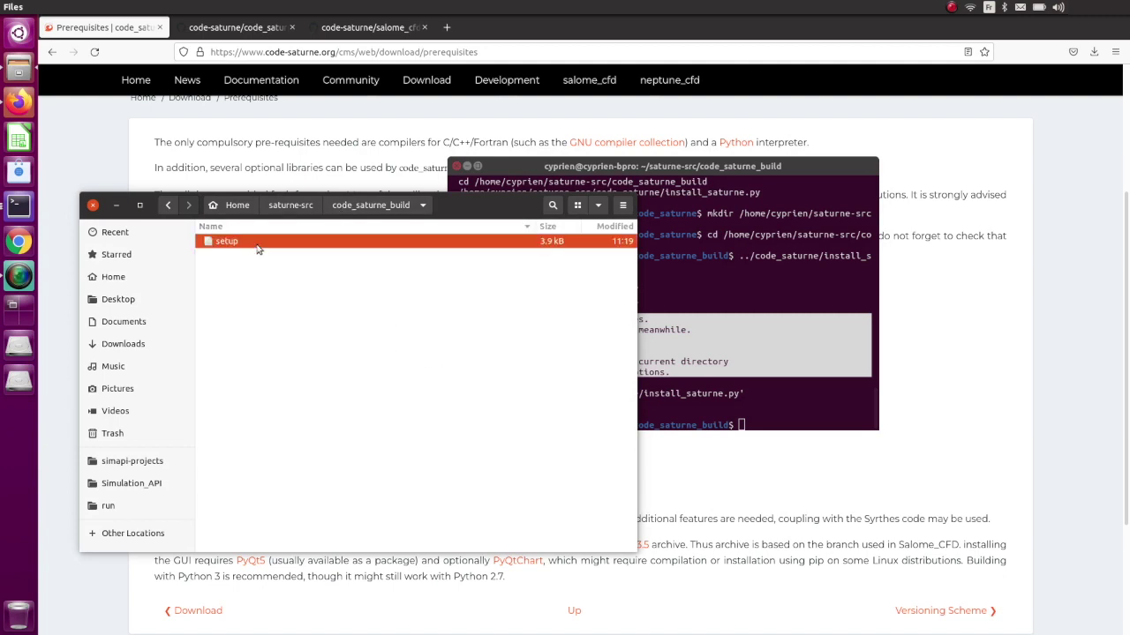
{"action": "double_click", "coordinate": [252, 247]}
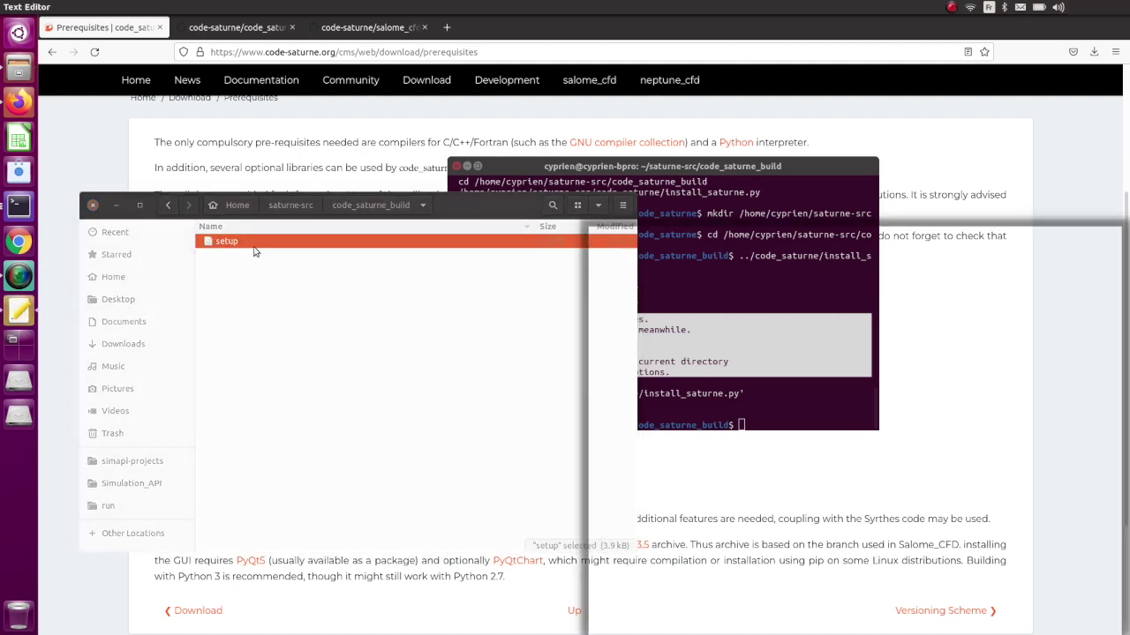
{"action": "left_click_drag", "start_coordinate": [822, 236], "coordinate": [398, 120]}
{"action": "scroll", "coordinate": [376, 265], "scroll_direction": "down", "scroll_amount": 2}
{"action": "scroll", "coordinate": [375, 264], "scroll_direction": "down", "scroll_amount": 19}
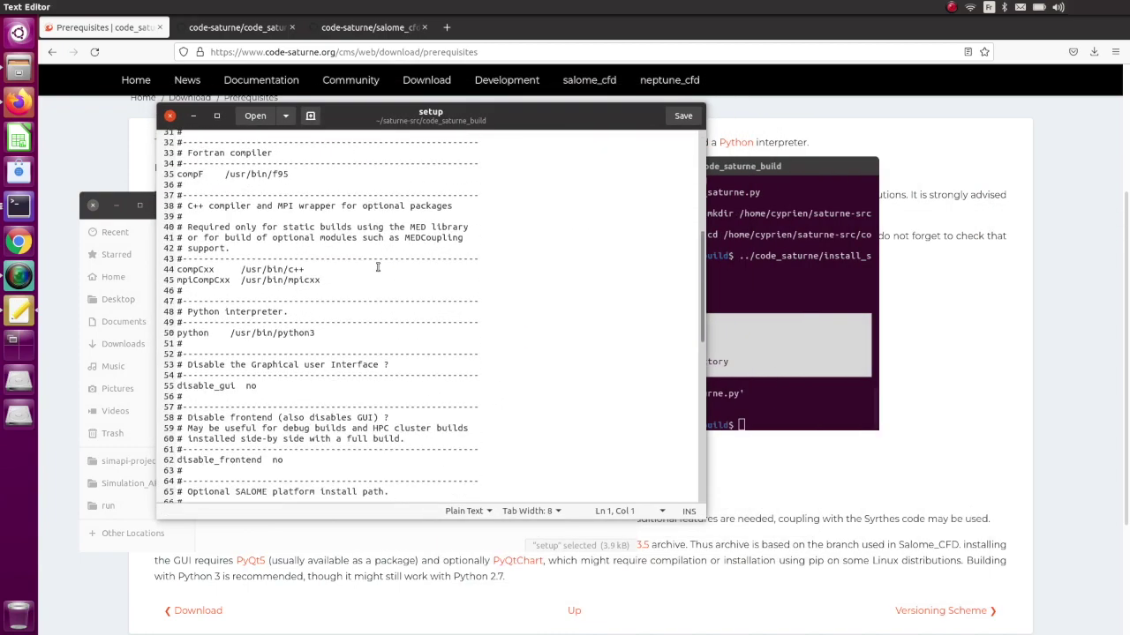
{"action": "scroll", "coordinate": [377, 267], "scroll_direction": "down", "scroll_amount": 5}
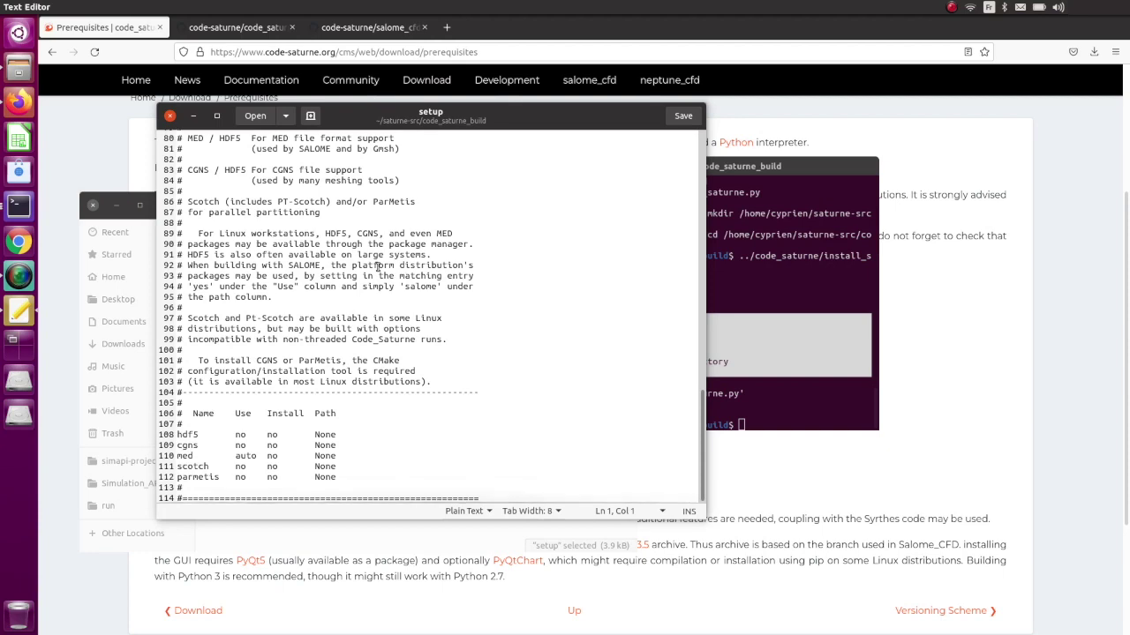
{"action": "scroll", "coordinate": [378, 267], "scroll_direction": "up", "scroll_amount": 20}
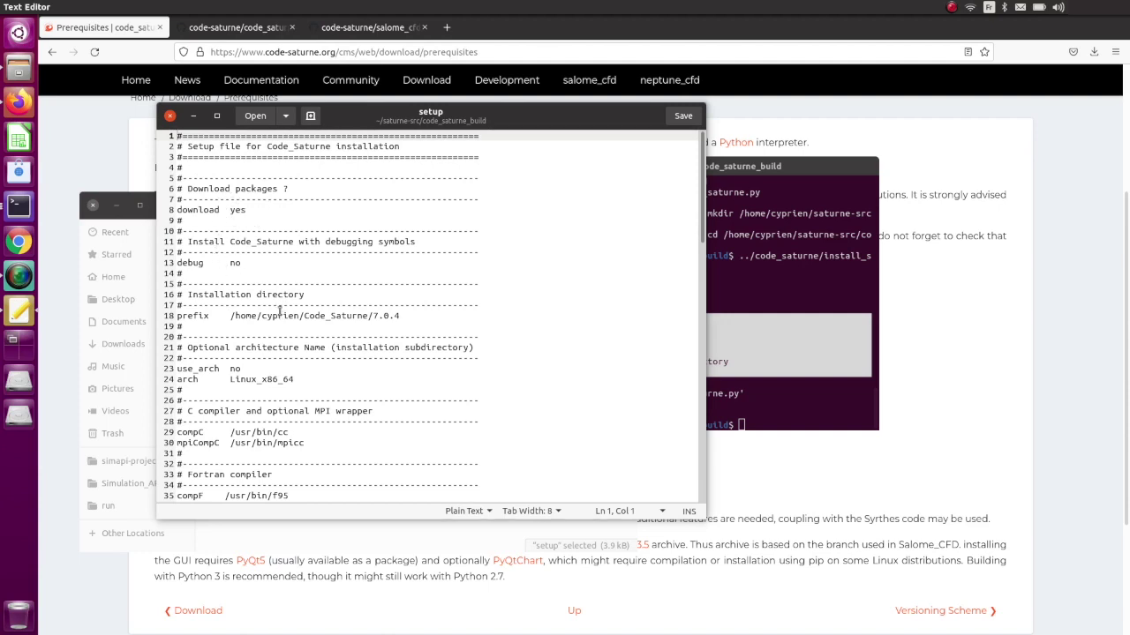
Examine the installation directory and the C, Fortran and C++ compiler entries in the setup file.
{"action": "scroll", "coordinate": [258, 309], "scroll_direction": "down", "scroll_amount": 4}
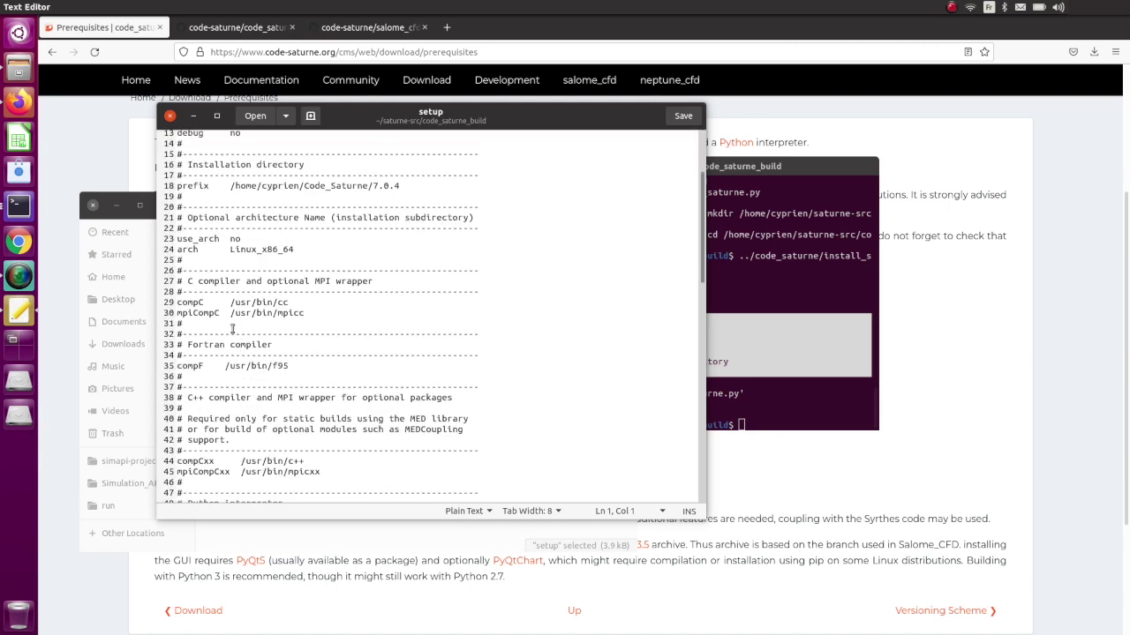
{"action": "scroll", "coordinate": [232, 305], "scroll_direction": "down", "scroll_amount": 1}
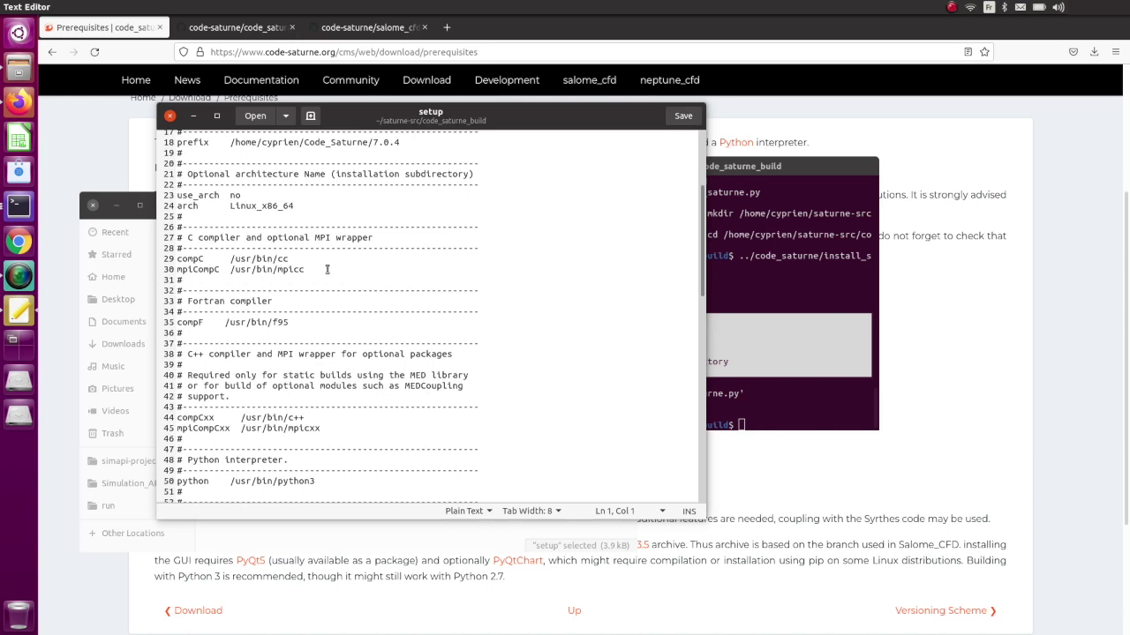
{"action": "left_click_drag", "start_coordinate": [323, 270], "coordinate": [164, 227]}
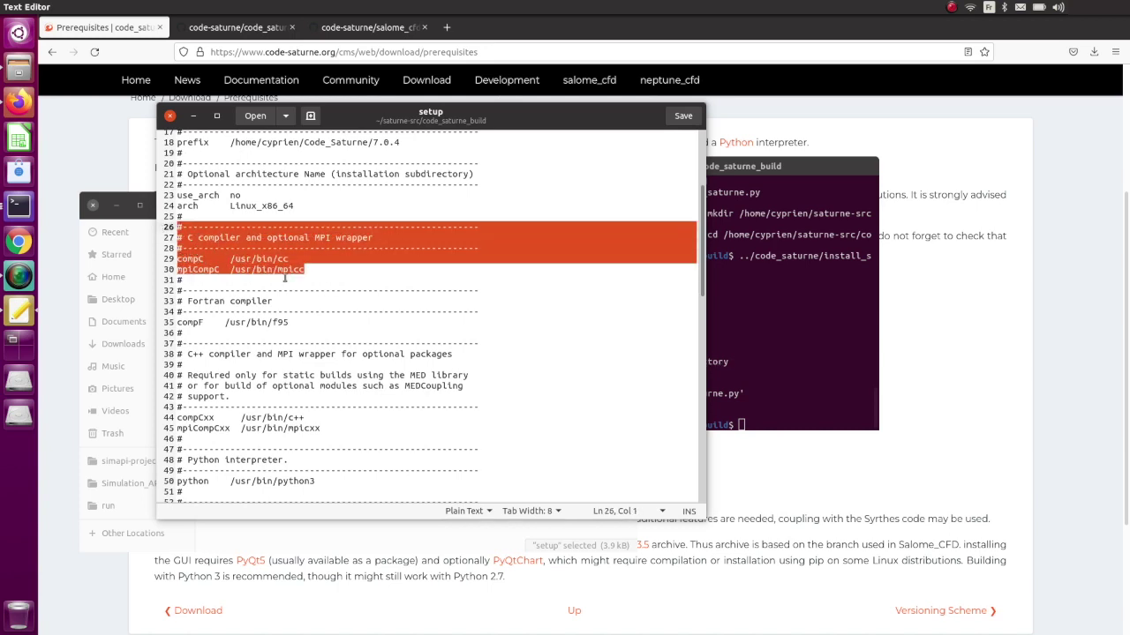
{"action": "left_click", "coordinate": [331, 281]}
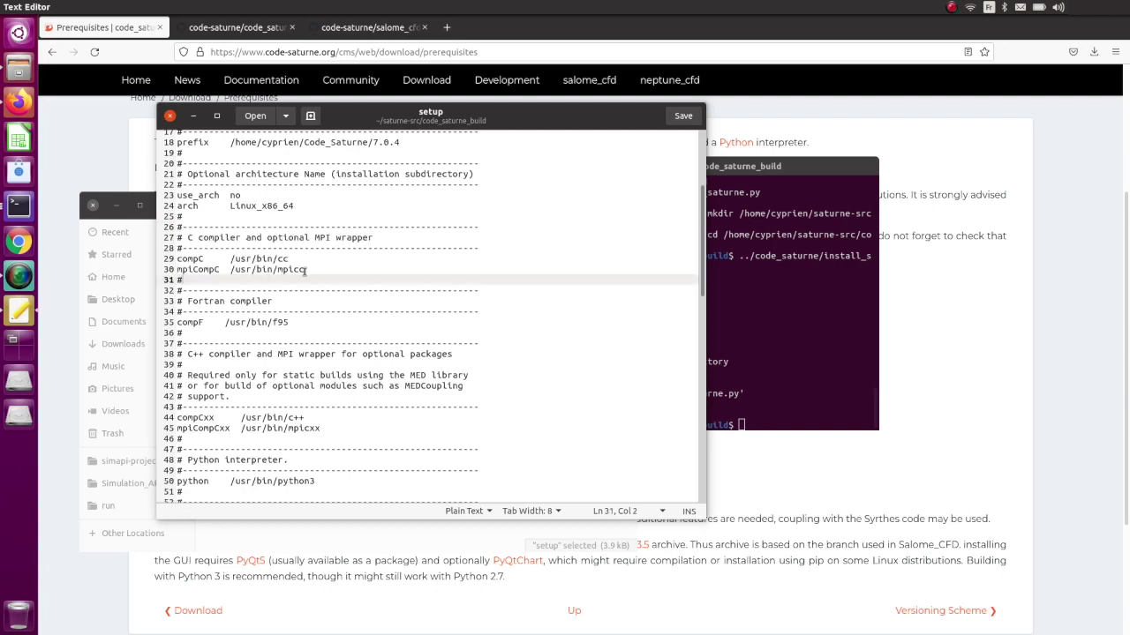
{"action": "left_click_drag", "start_coordinate": [305, 271], "coordinate": [152, 233]}
{"action": "scroll", "coordinate": [276, 282], "scroll_direction": "down", "scroll_amount": 2}
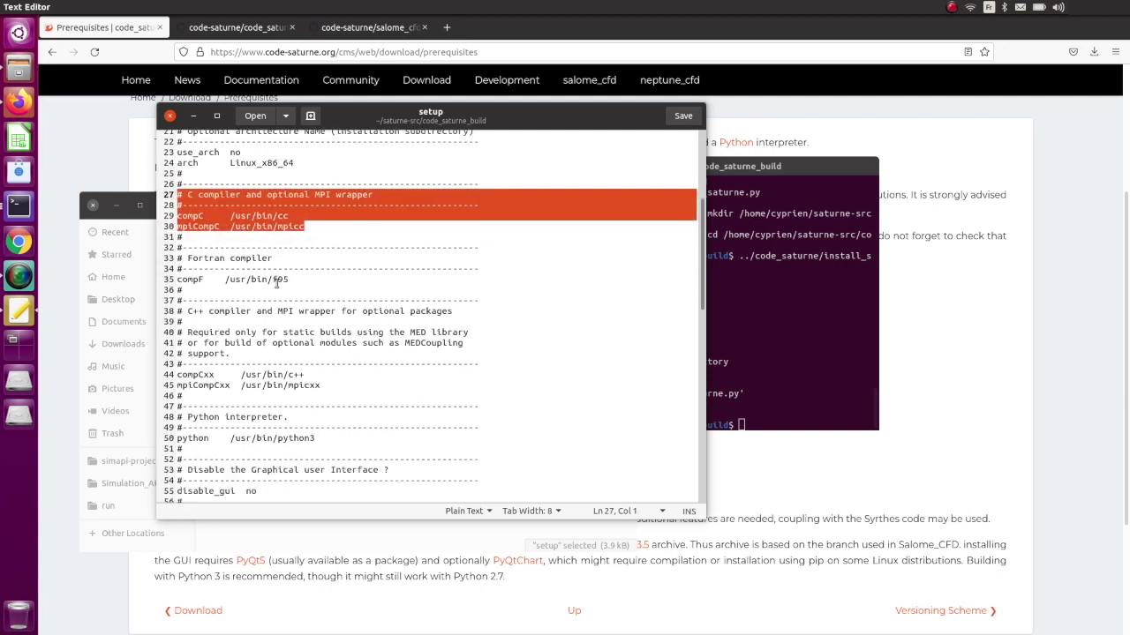
{"action": "scroll", "coordinate": [277, 283], "scroll_direction": "down", "scroll_amount": 2}
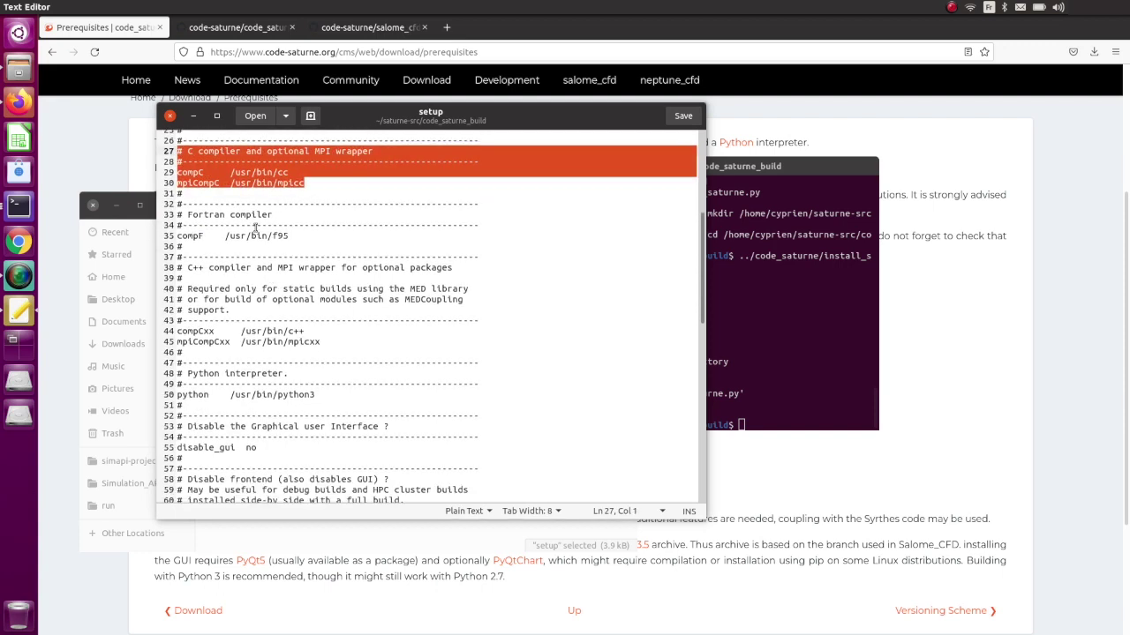
{"action": "left_click_drag", "start_coordinate": [323, 236], "coordinate": [144, 213]}
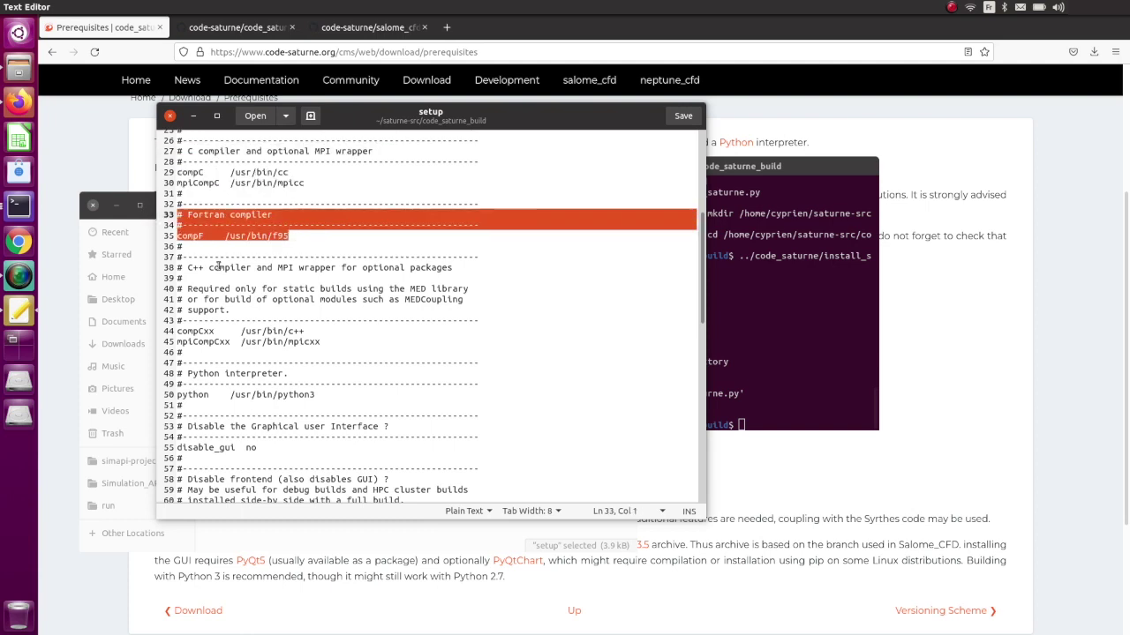
{"action": "scroll", "coordinate": [231, 279], "scroll_direction": "down", "scroll_amount": 2}
{"action": "left_click_drag", "start_coordinate": [356, 305], "coordinate": [137, 282]}
{"action": "scroll", "coordinate": [277, 276], "scroll_direction": "down", "scroll_amount": 2}
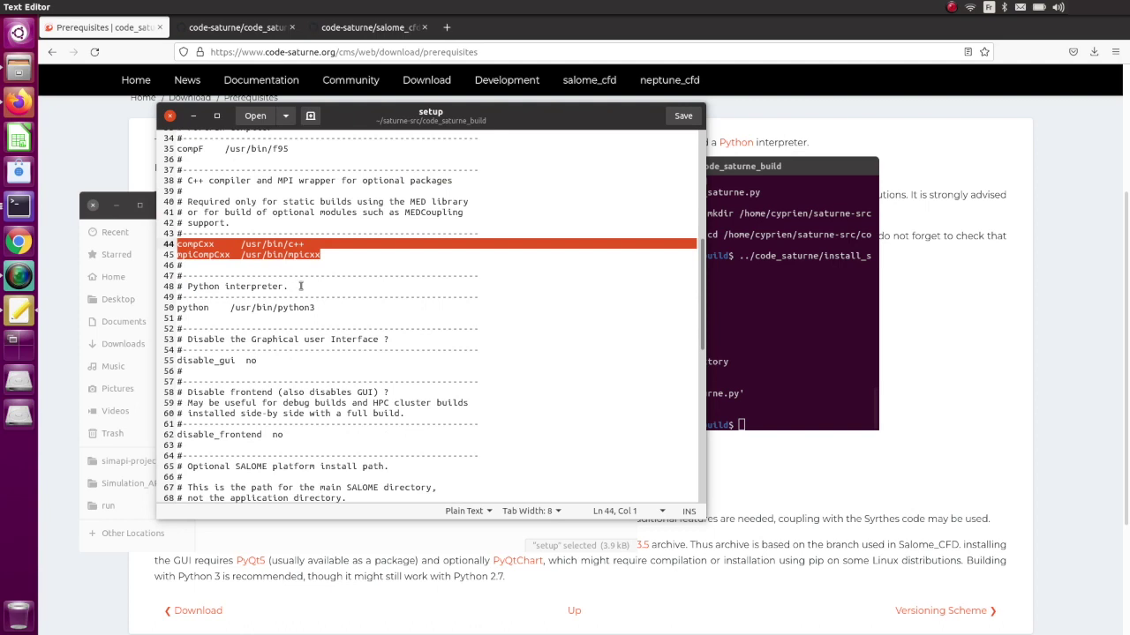
Examine the Python interpreter entry and the options for disabling the GUI and frontend in the setup file.
{"action": "scroll", "coordinate": [300, 284], "scroll_direction": "down", "scroll_amount": 4}
{"action": "left_click_drag", "start_coordinate": [334, 223], "coordinate": [171, 190]}
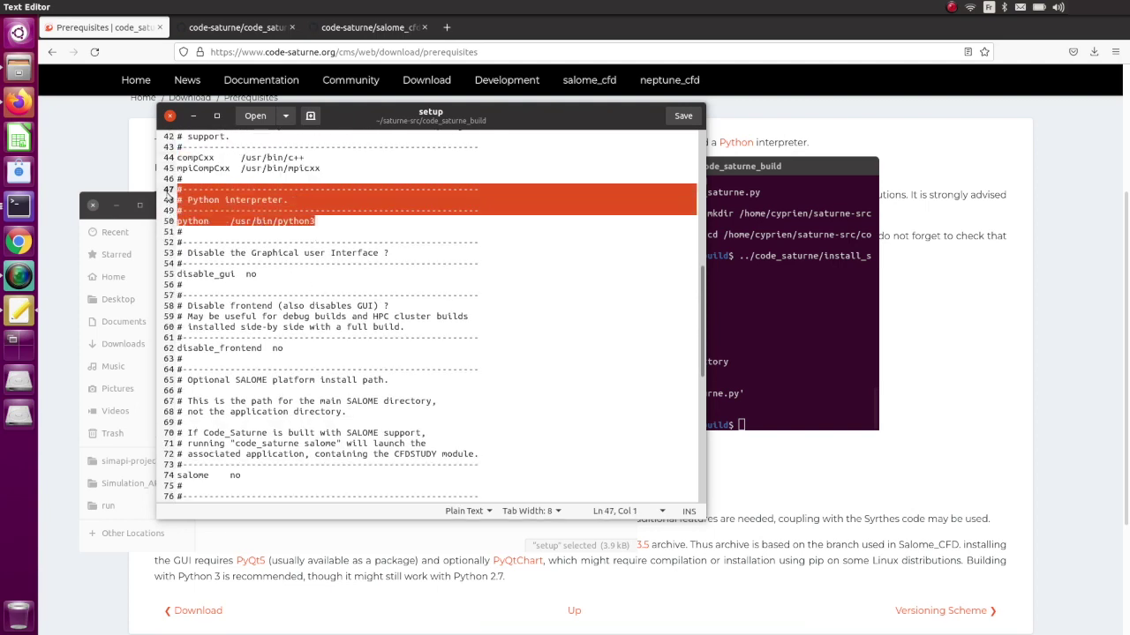
{"action": "scroll", "coordinate": [300, 262], "scroll_direction": "down", "scroll_amount": 2}
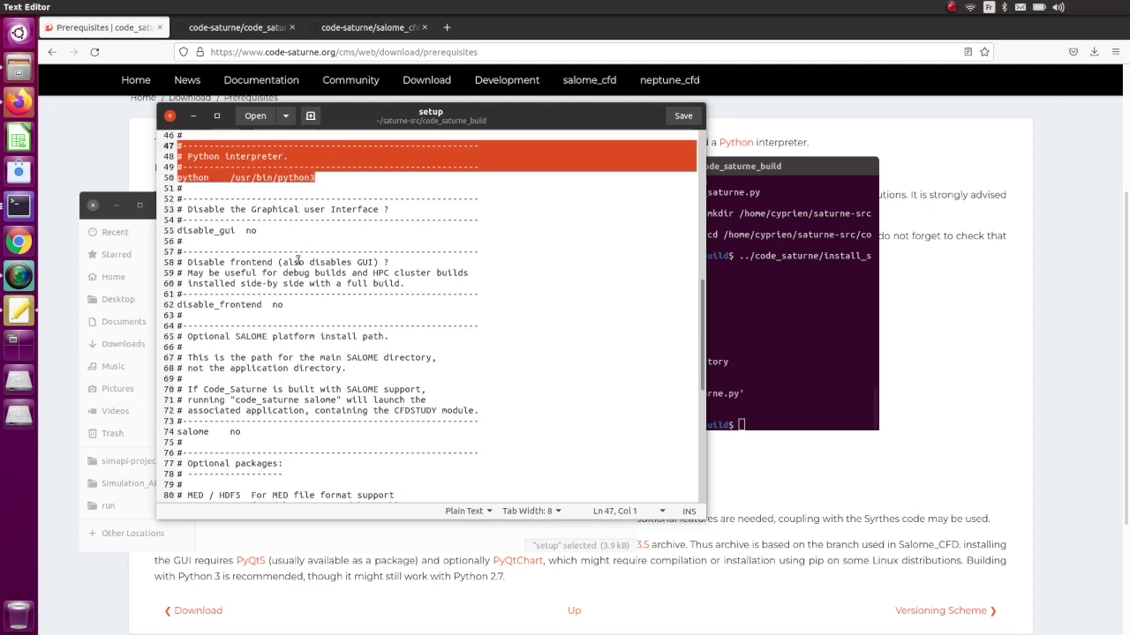
{"action": "scroll", "coordinate": [297, 261], "scroll_direction": "down", "scroll_amount": 2}
{"action": "scroll", "coordinate": [297, 262], "scroll_direction": "up", "scroll_amount": 2}
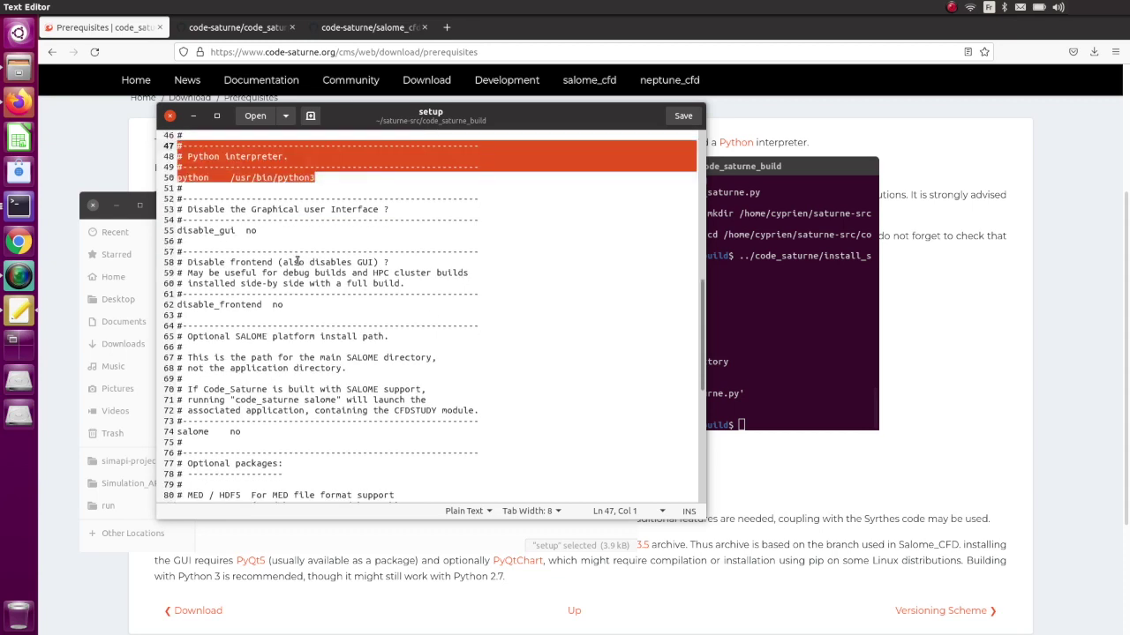
{"action": "scroll", "coordinate": [212, 256], "scroll_direction": "down", "scroll_amount": 2}
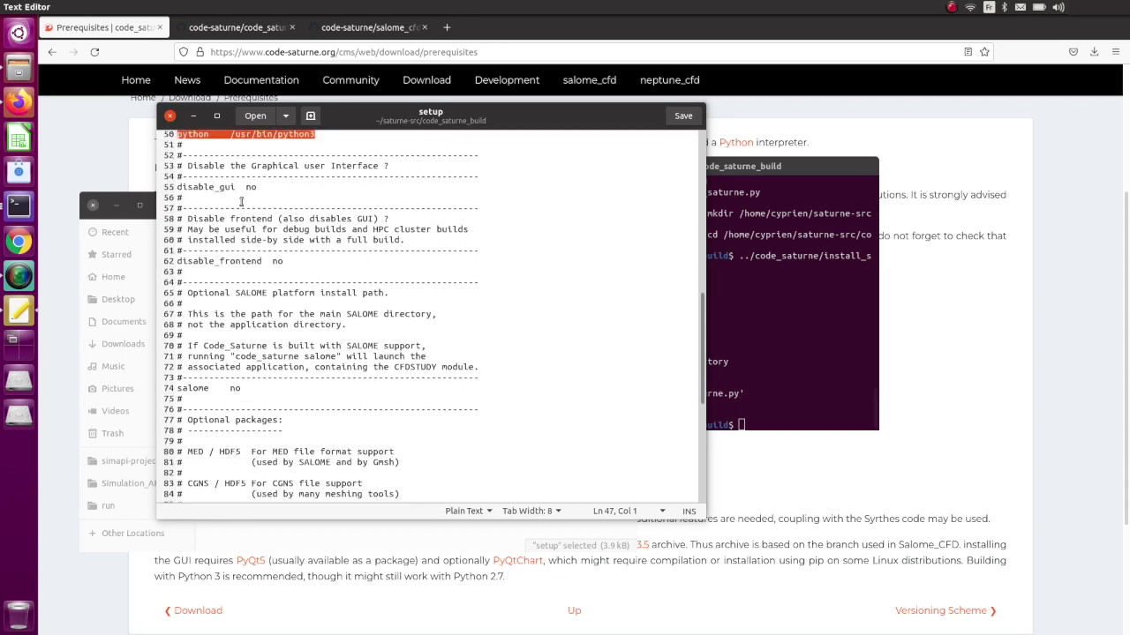
{"action": "scroll", "coordinate": [249, 273], "scroll_direction": "down", "scroll_amount": 2}
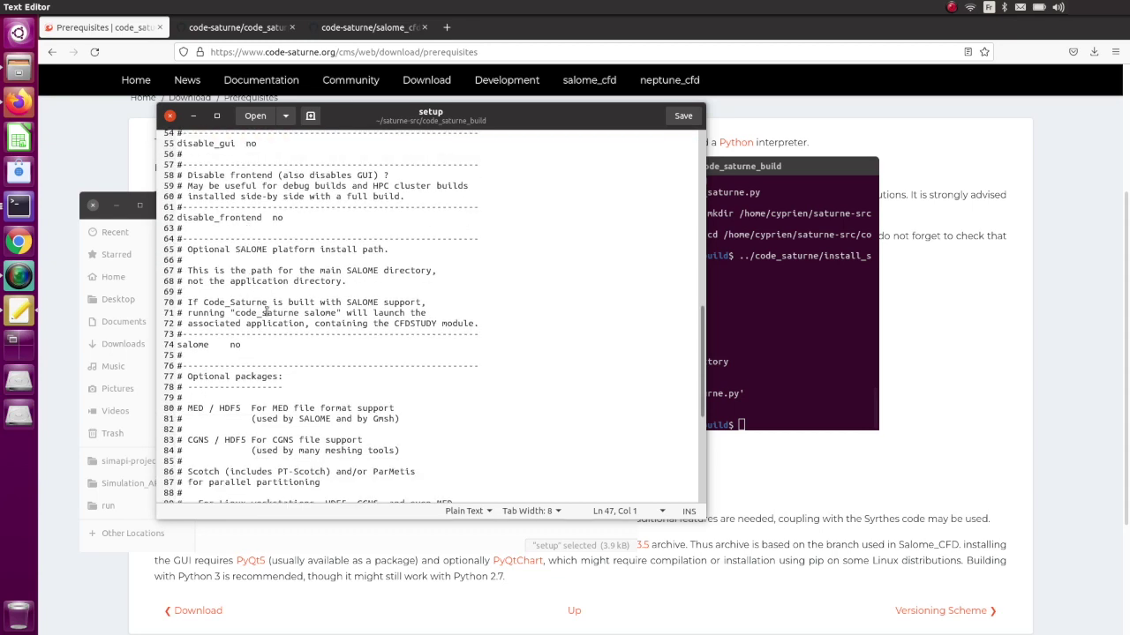
Set the salome entry under the optional SALOME platform install path to yes.
{"action": "scroll", "coordinate": [253, 301], "scroll_direction": "down", "scroll_amount": 2}
{"action": "scroll", "coordinate": [253, 341], "scroll_direction": "down", "scroll_amount": 2}
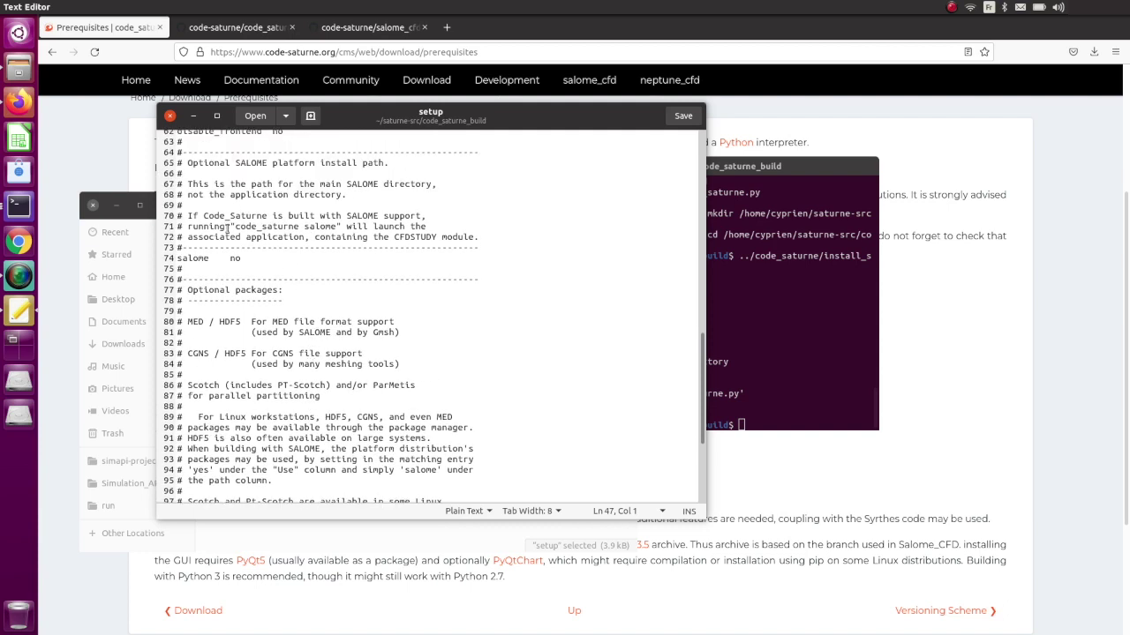
{"action": "double_click", "coordinate": [238, 258]}
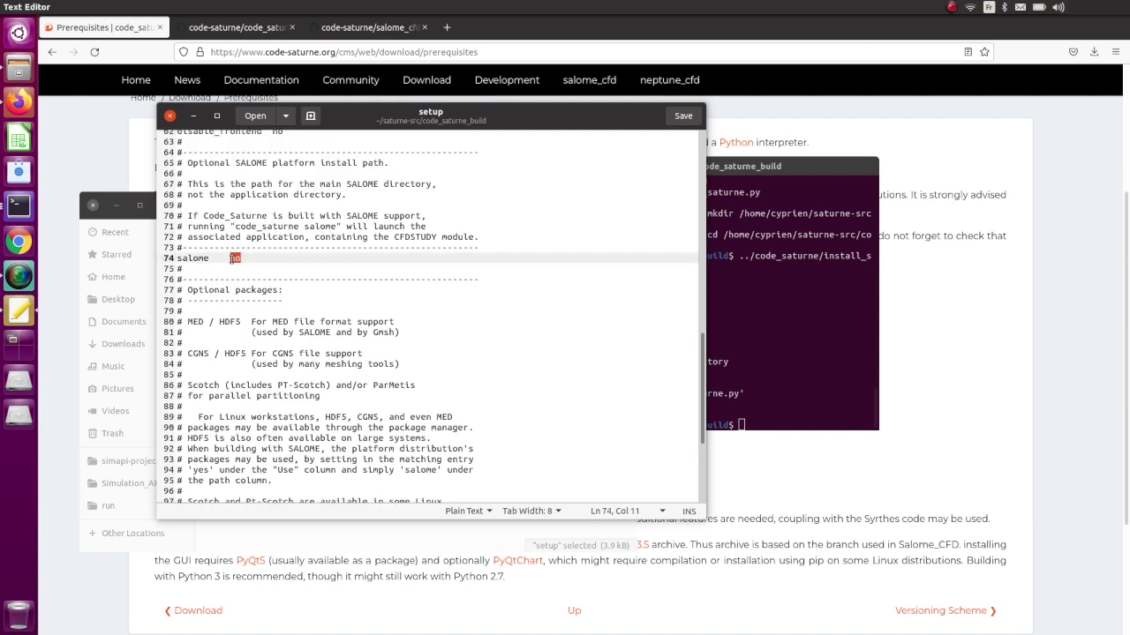
{"action": "type", "text": "yes"}
Read the optional packages notes and set both Use and Install to yes for hdf5 in the setup file's package table.
{"action": "scroll", "coordinate": [432, 258], "scroll_direction": "down", "scroll_amount": 1}
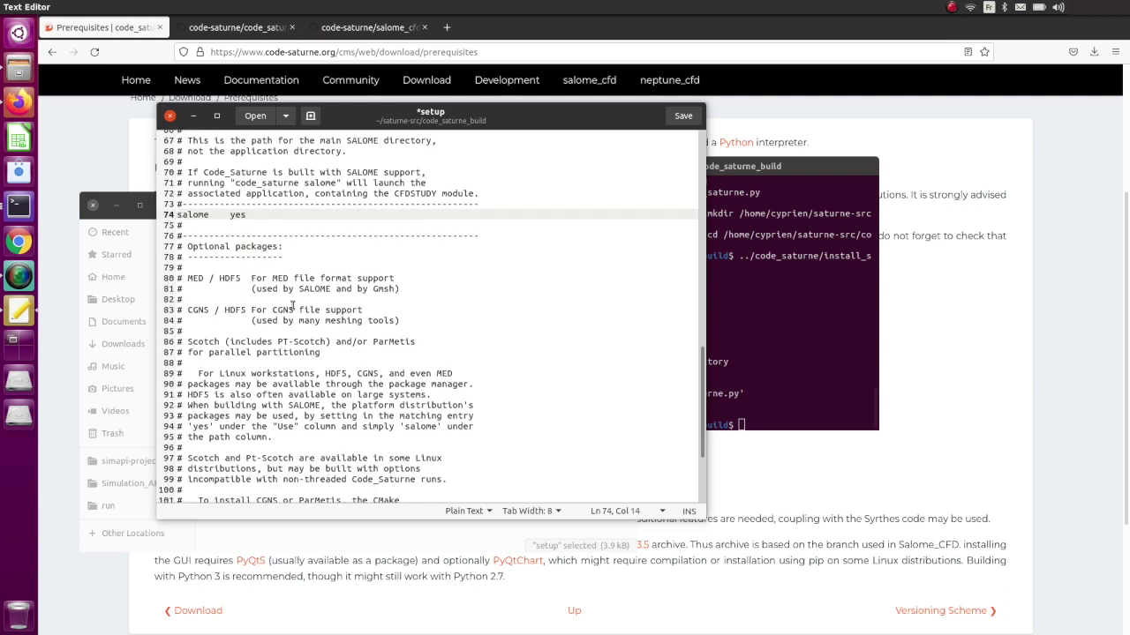
{"action": "scroll", "coordinate": [265, 361], "scroll_direction": "down", "scroll_amount": 1}
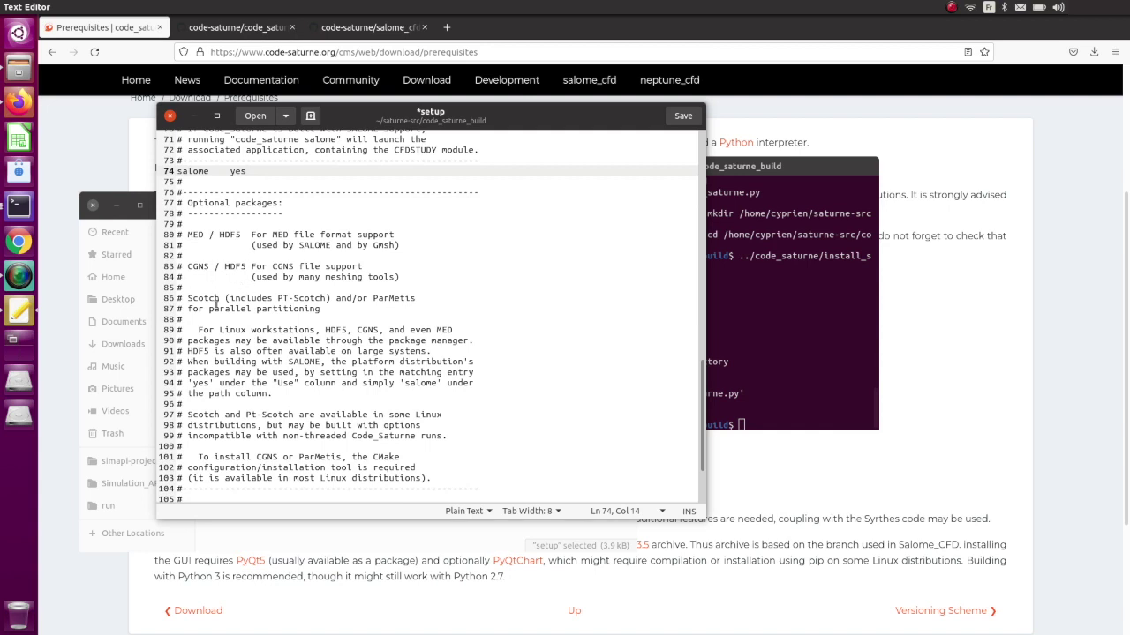
{"action": "scroll", "coordinate": [216, 303], "scroll_direction": "down", "scroll_amount": 1}
{"action": "scroll", "coordinate": [227, 316], "scroll_direction": "down", "scroll_amount": 1}
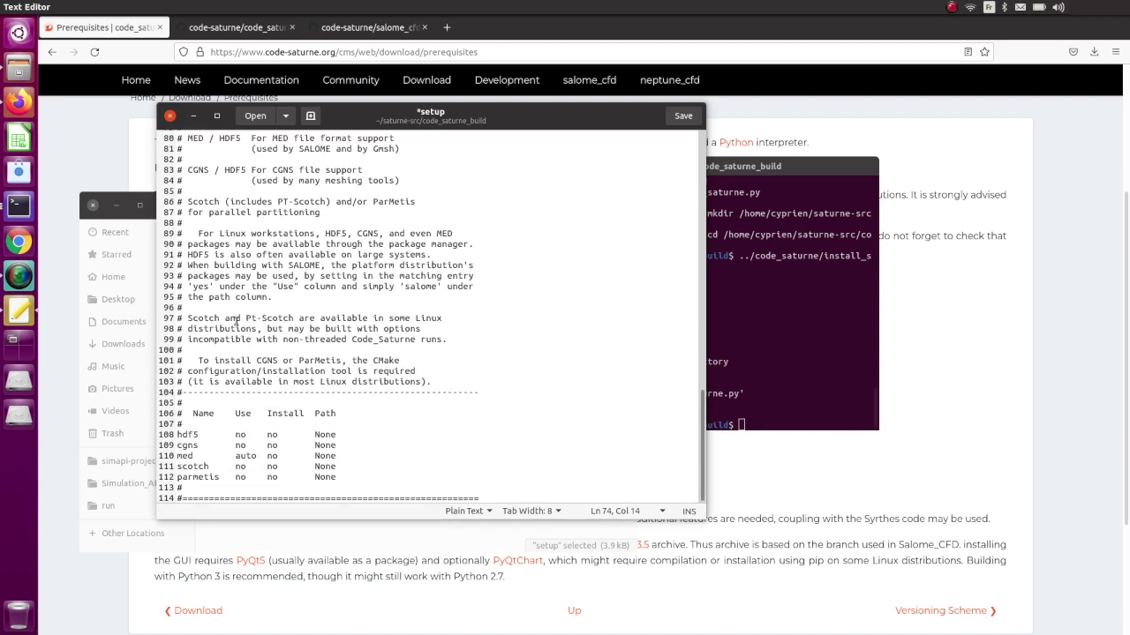
{"action": "scroll", "coordinate": [227, 428], "scroll_direction": "up", "scroll_amount": 1}
{"action": "scroll", "coordinate": [248, 441], "scroll_direction": "down", "scroll_amount": 1}
{"action": "double_click", "coordinate": [240, 435]}
{"action": "type", "text": "yes"}
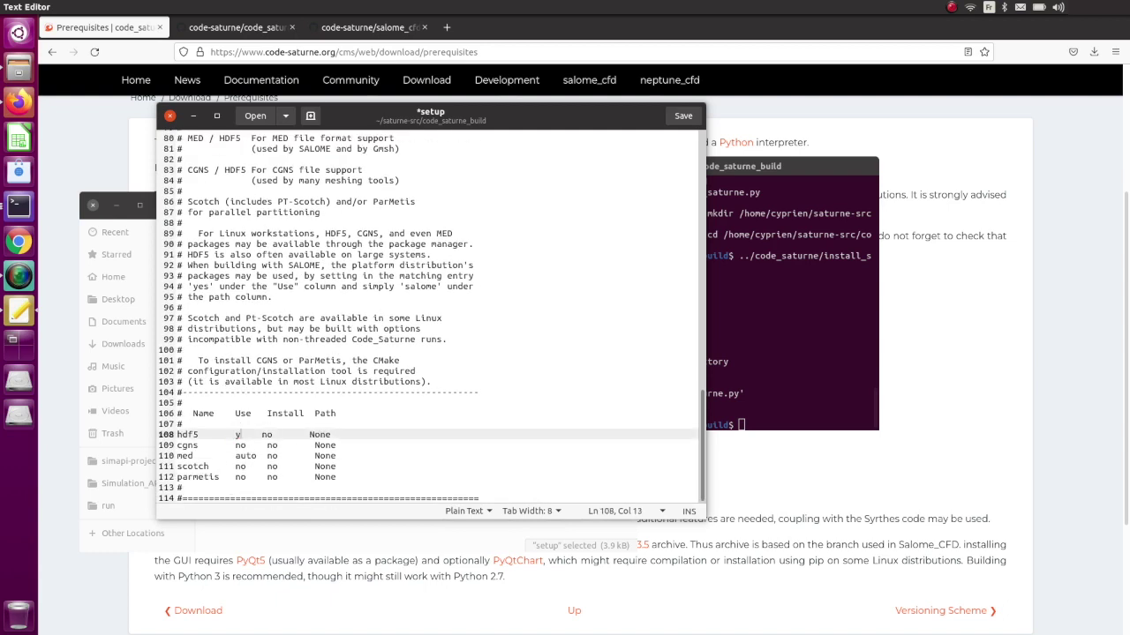
{"action": "left_click_drag", "start_coordinate": [235, 434], "coordinate": [250, 435]}
{"action": "double_click", "coordinate": [274, 434]}
{"action": "type", "text": "yes"}
Set both Use and Install to yes for the cgns and med packages.
{"action": "double_click", "coordinate": [238, 446]}
{"action": "type", "text": "yes"}
{"action": "double_click", "coordinate": [276, 446]}
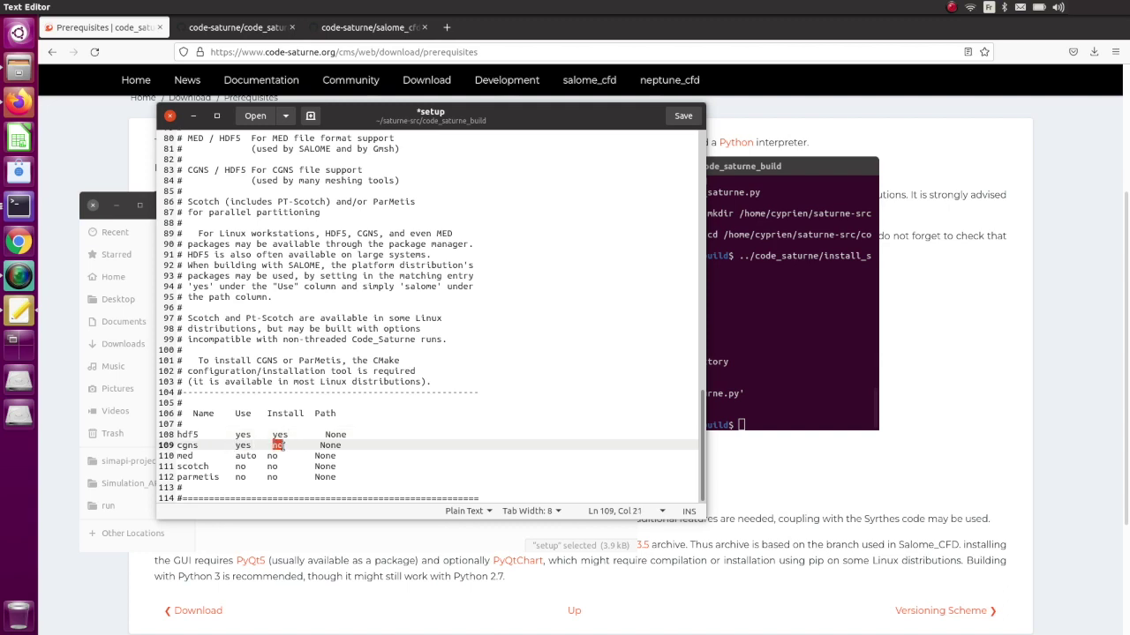
{"action": "type", "text": "yes"}
{"action": "double_click", "coordinate": [243, 456]}
{"action": "left_click_drag", "start_coordinate": [254, 457], "coordinate": [257, 457]}
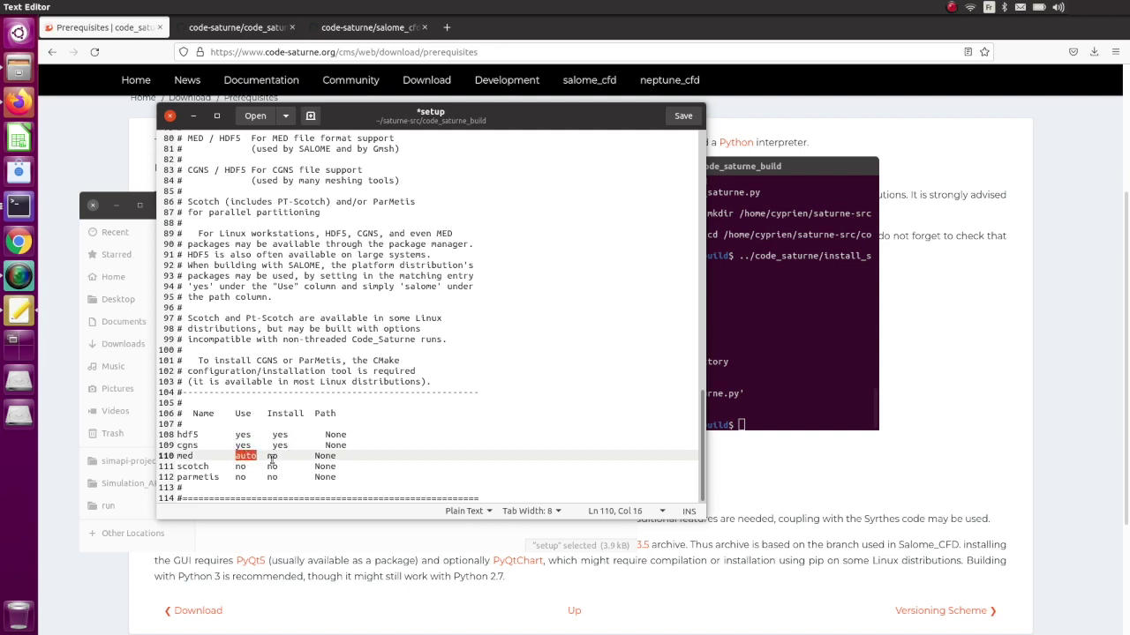
{"action": "type", "text": "yes"}
{"action": "double_click", "coordinate": [263, 456]}
{"action": "type", "text": "yes"}
Set both Use and Install to yes for the scotch and parmetis packages, and save and close the setup file.
{"action": "double_click", "coordinate": [240, 466]}
{"action": "type", "text": "yes"}
{"action": "double_click", "coordinate": [272, 466]}
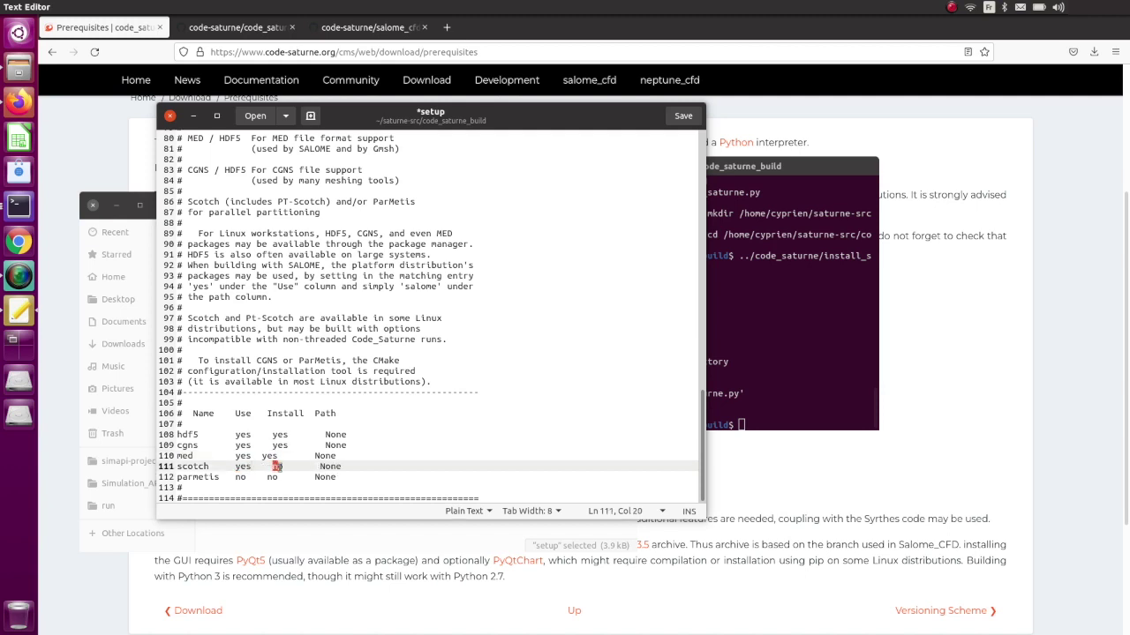
{"action": "type", "text": "yes"}
{"action": "double_click", "coordinate": [238, 476]}
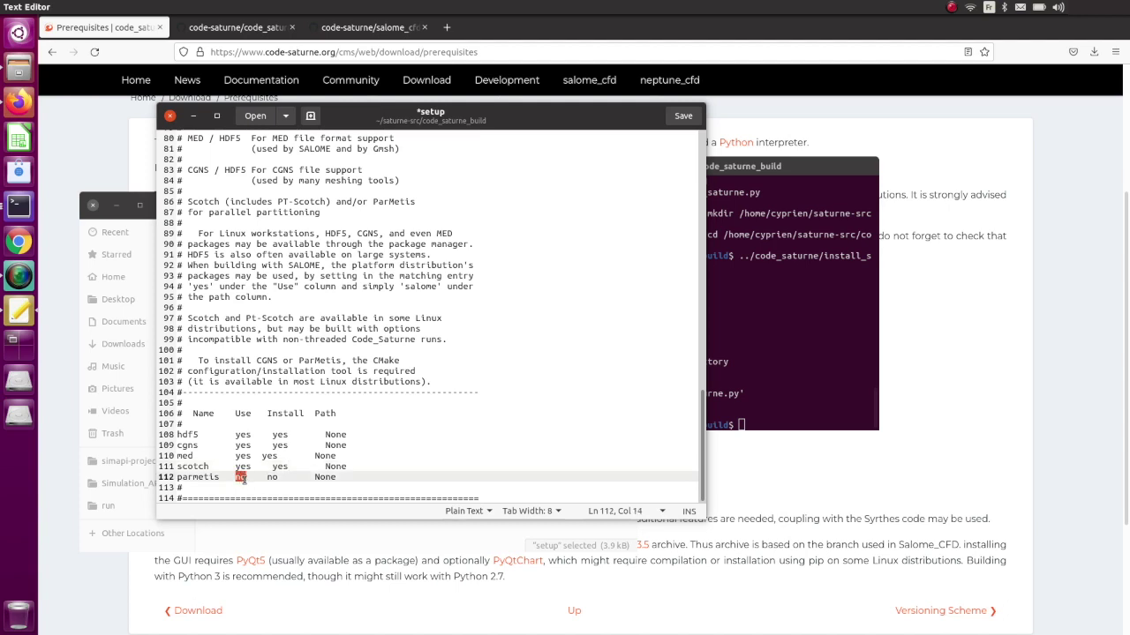
{"action": "type", "text": "yes"}
{"action": "double_click", "coordinate": [277, 476]}
{"action": "type", "text": "yes"}
{"action": "key", "text": "ctrl+s"}
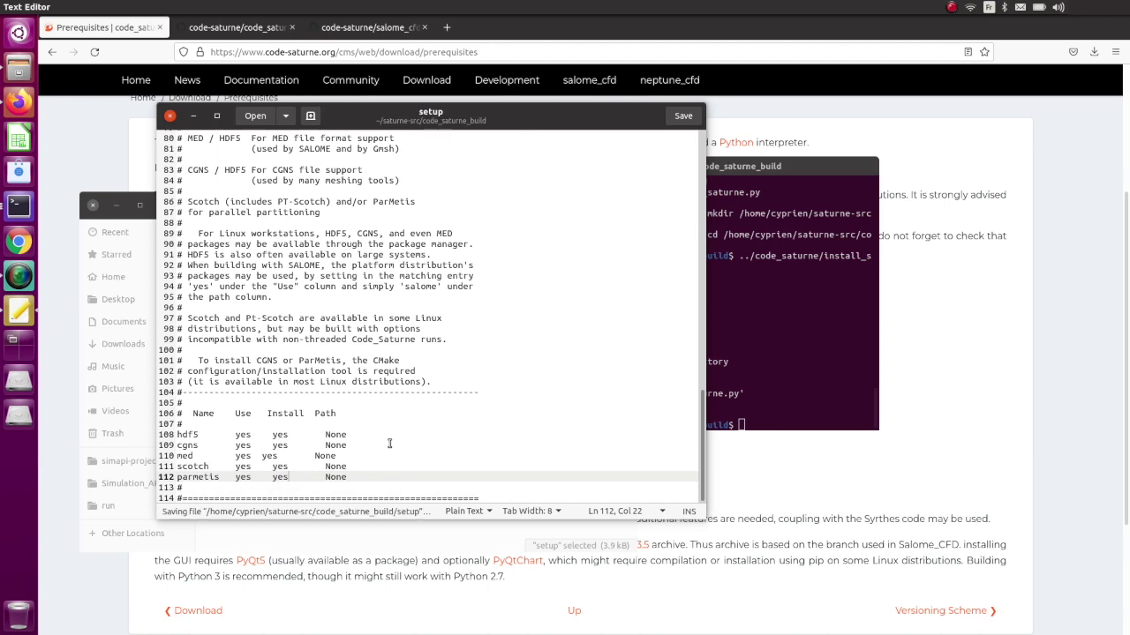
{"action": "left_click", "coordinate": [170, 116]}
Try to start the installation by rerunning ../code_saturne/install_saturne.py in the Terminal, and read its closing message.
{"action": "left_click", "coordinate": [776, 344]}
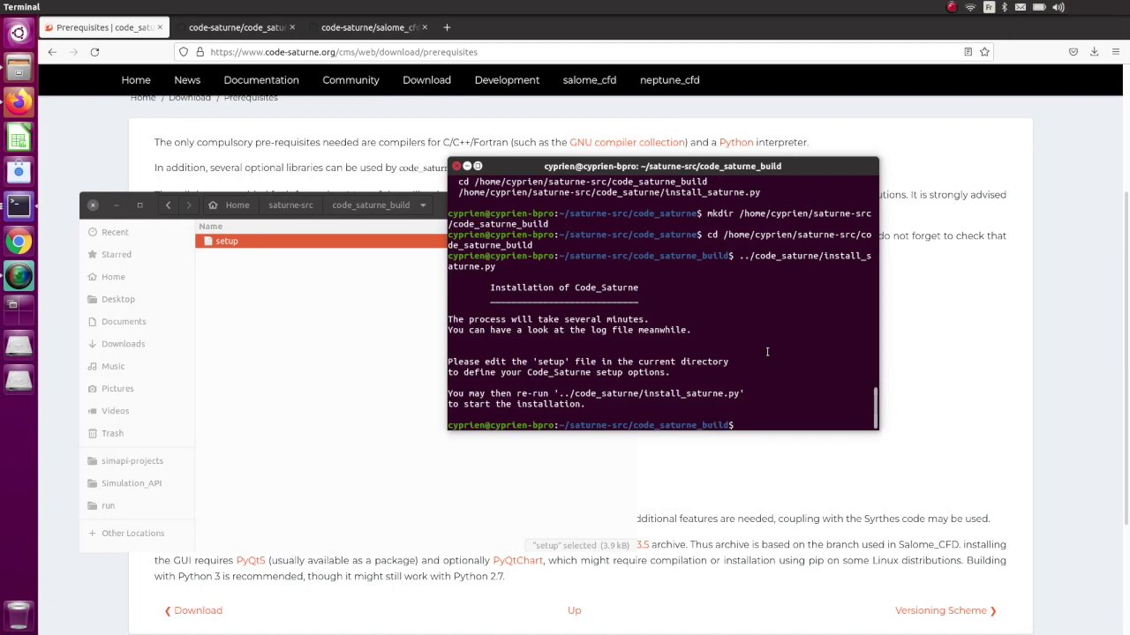
{"action": "key", "text": "Up"}
{"action": "key", "text": "Return"}
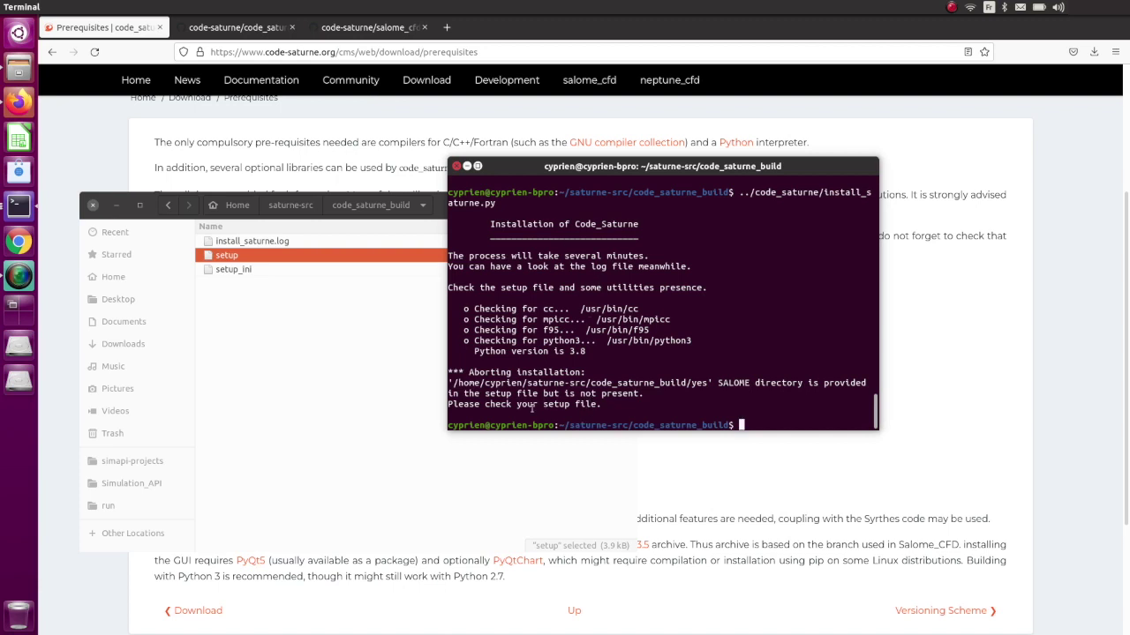
{"action": "left_click_drag", "start_coordinate": [609, 405], "coordinate": [451, 394]}
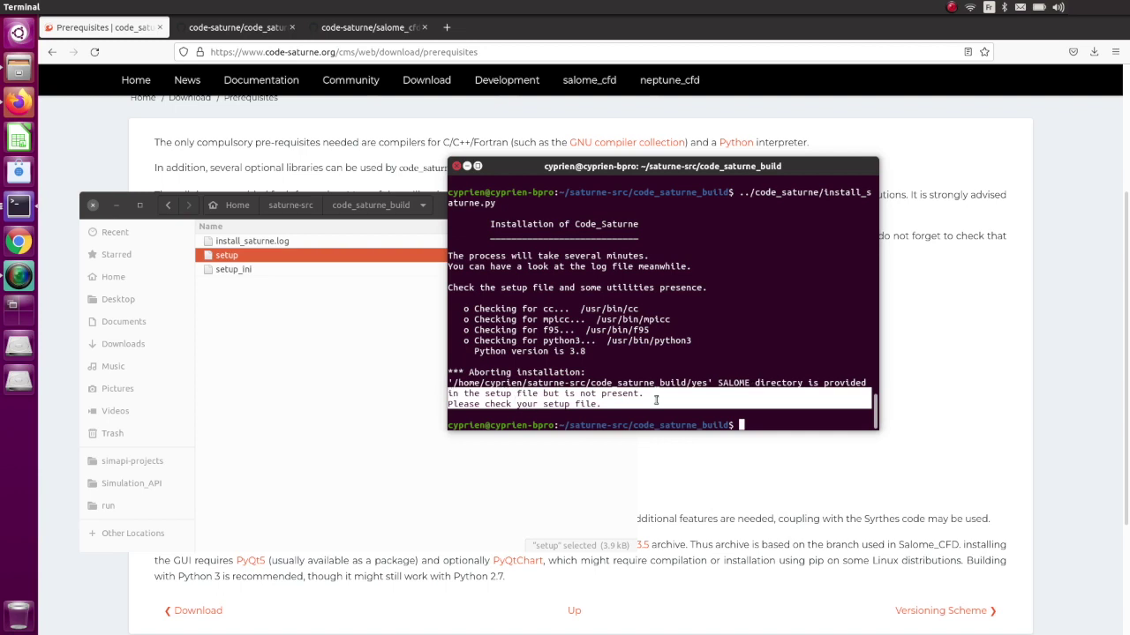
Reopen the setup file from the code_saturne_build folder, set the salome entry to no, and save and close the file.
{"action": "left_click", "coordinate": [262, 268]}
{"action": "double_click", "coordinate": [252, 255]}
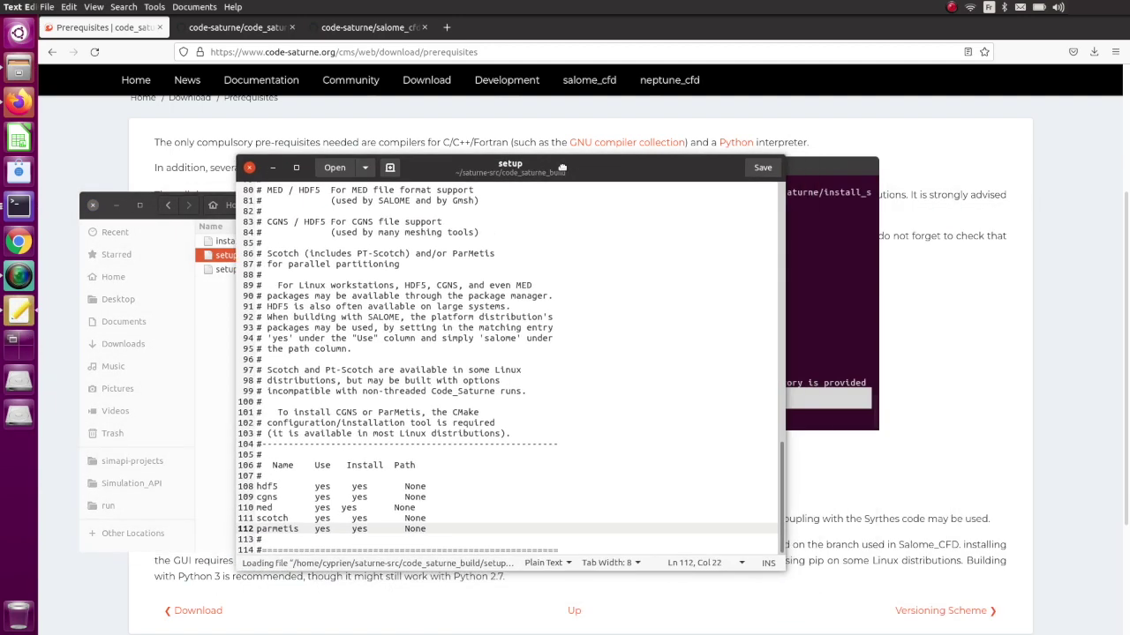
{"action": "scroll", "coordinate": [355, 285], "scroll_direction": "up", "scroll_amount": 6}
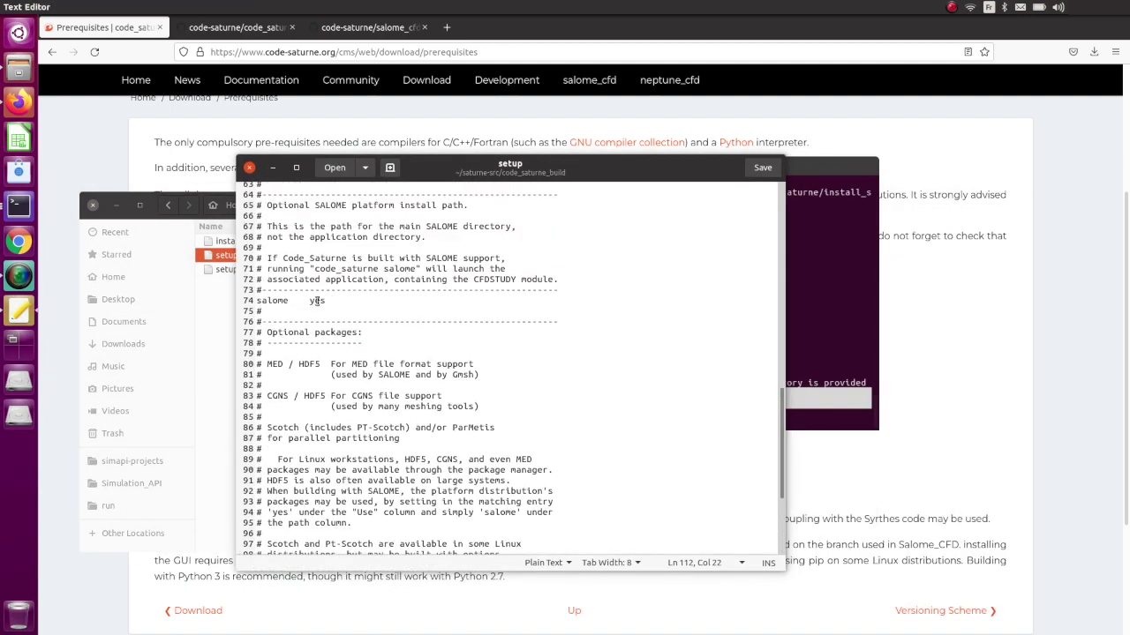
{"action": "double_click", "coordinate": [317, 301]}
{"action": "type", "text": "no"}
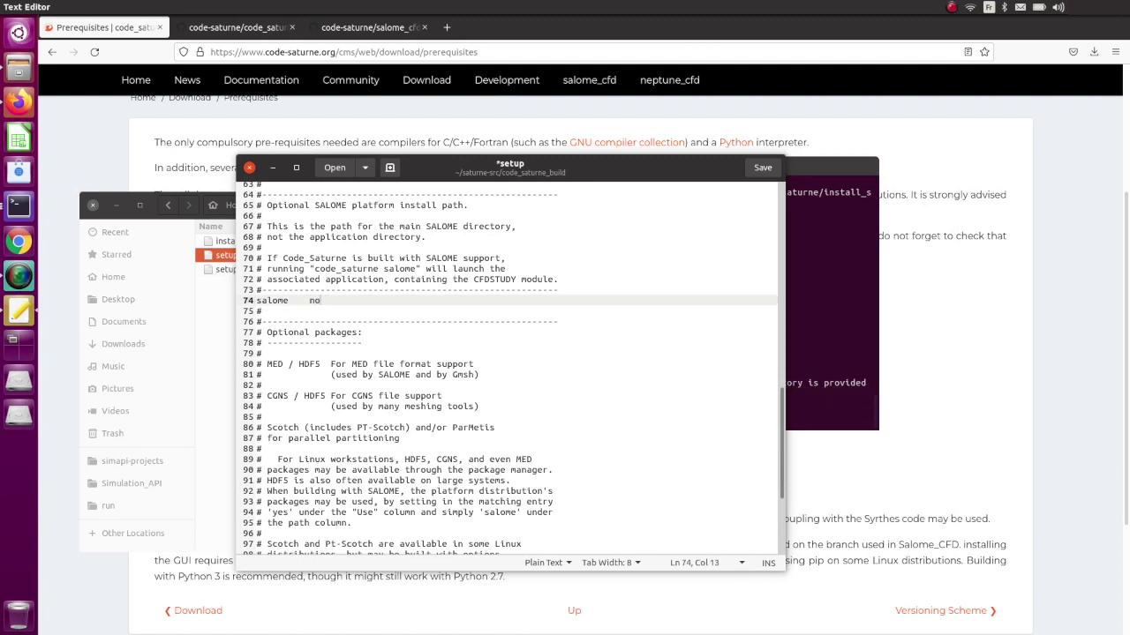
{"action": "key", "text": "ctrl+s"}
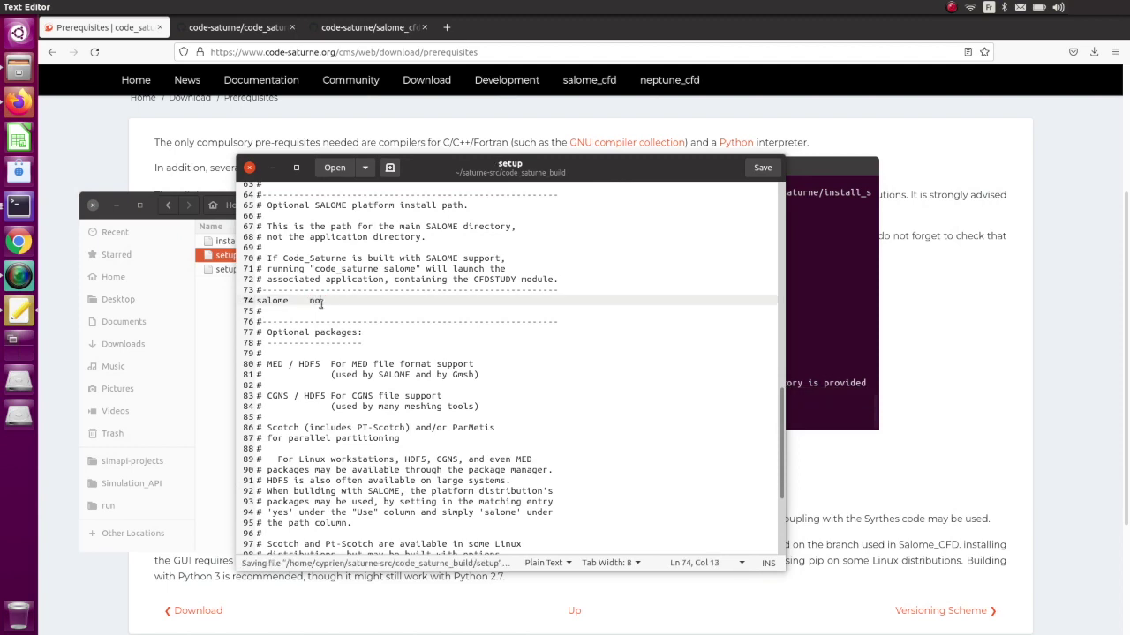
{"action": "left_click", "coordinate": [250, 168]}
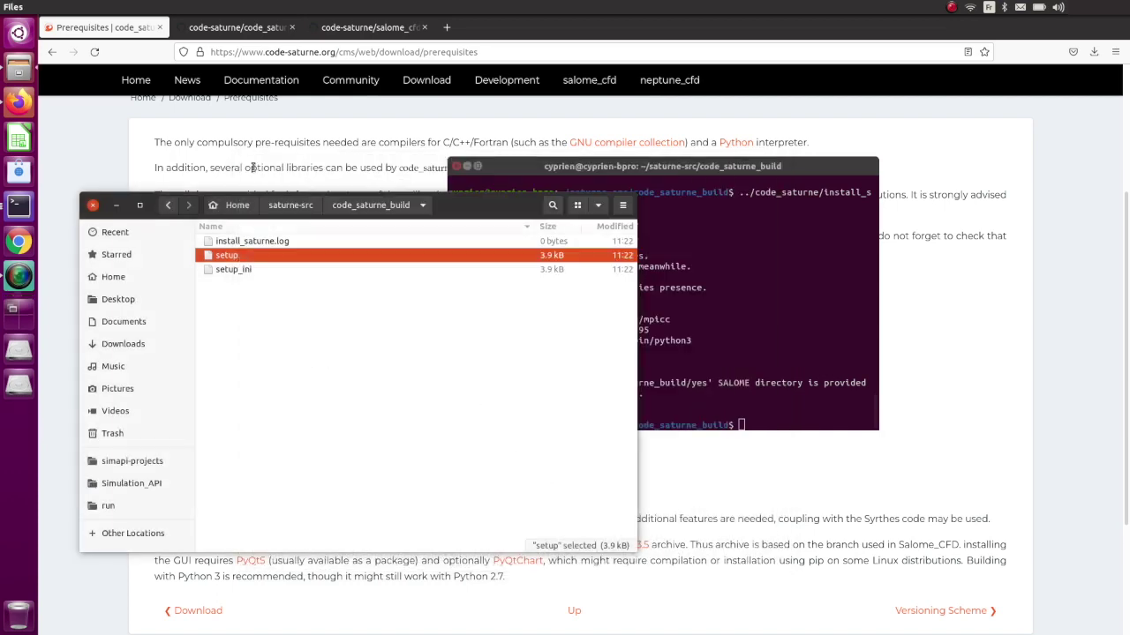
Rerun ../code_saturne/install_saturne.py in the Terminal to download and install the optional packages and code_saturne.
{"action": "left_click", "coordinate": [769, 343]}
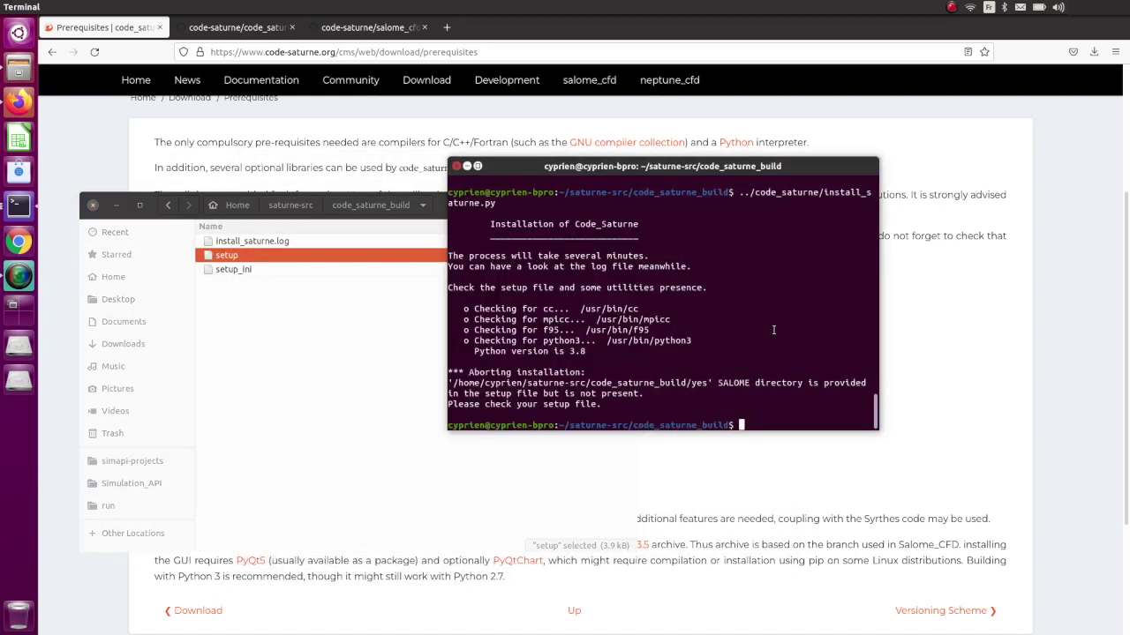
{"action": "key", "text": "Up"}
{"action": "key", "text": "Return"}
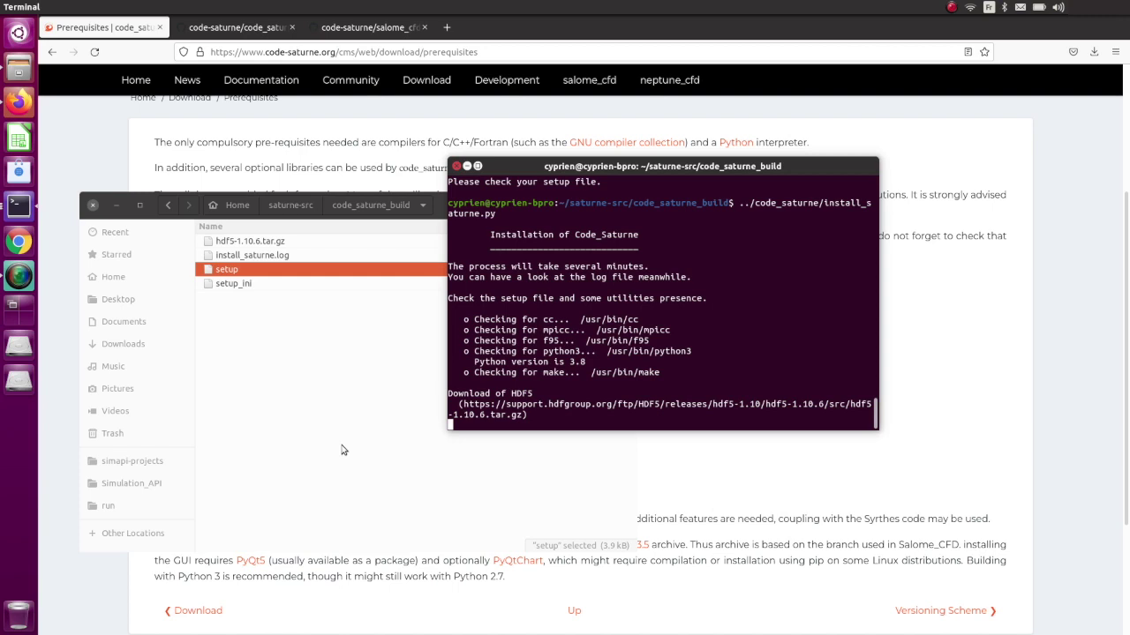
{"action": "left_click_drag", "start_coordinate": [458, 404], "coordinate": [518, 419]}
{"action": "left_click", "coordinate": [596, 404]}
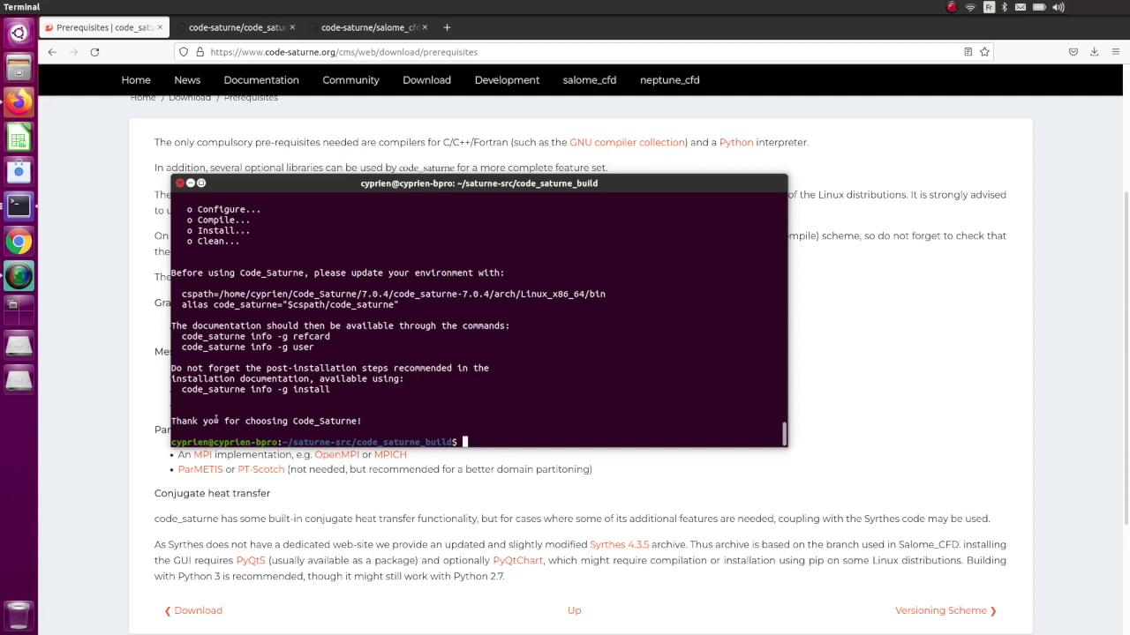
Review the installer output in the Terminal, including the package versions, install directories, configuration options and post-installation instructions.
{"action": "left_click_drag", "start_coordinate": [368, 421], "coordinate": [181, 378]}
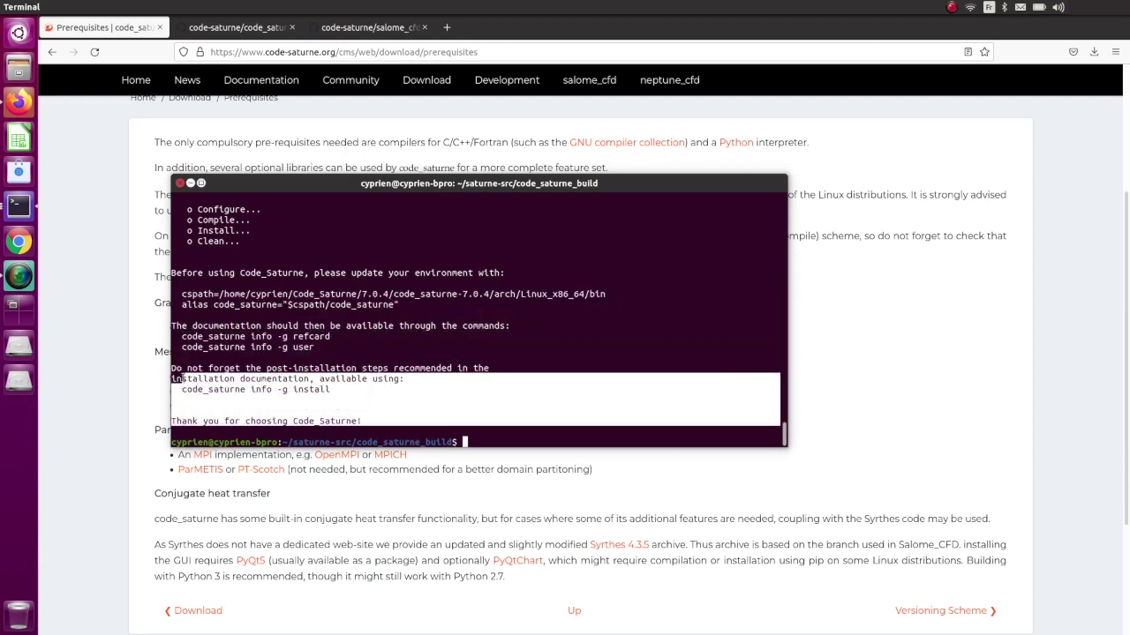
{"action": "scroll", "coordinate": [307, 367], "scroll_direction": "up", "scroll_amount": 2}
{"action": "scroll", "coordinate": [307, 367], "scroll_direction": "down", "scroll_amount": 2}
{"action": "scroll", "coordinate": [327, 358], "scroll_direction": "up", "scroll_amount": 12}
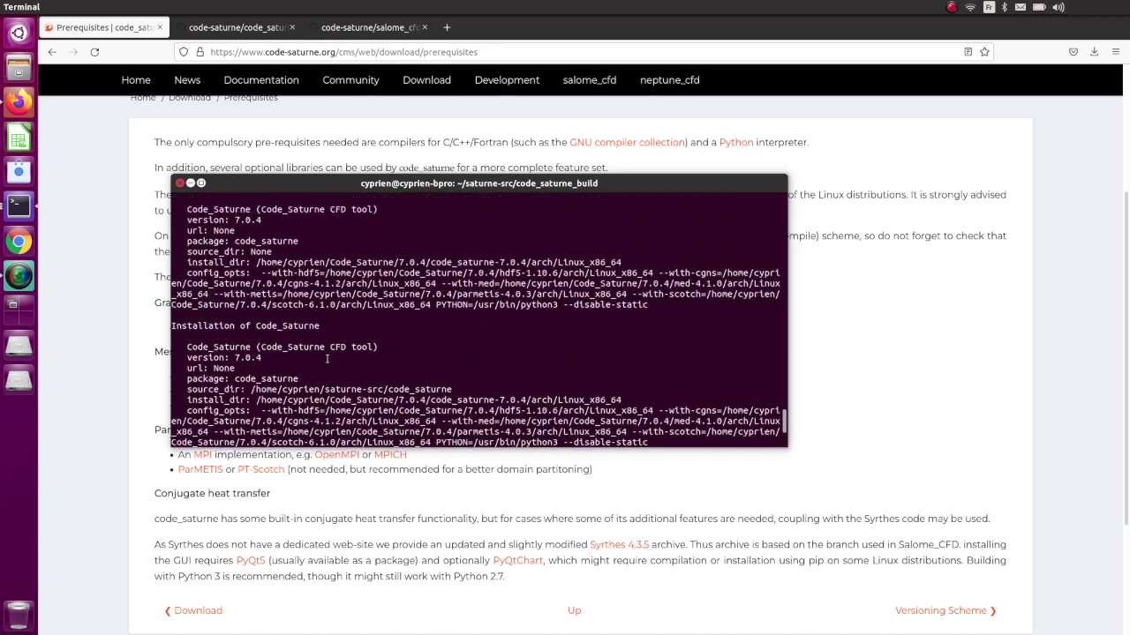
{"action": "scroll", "coordinate": [326, 357], "scroll_direction": "up", "scroll_amount": 5}
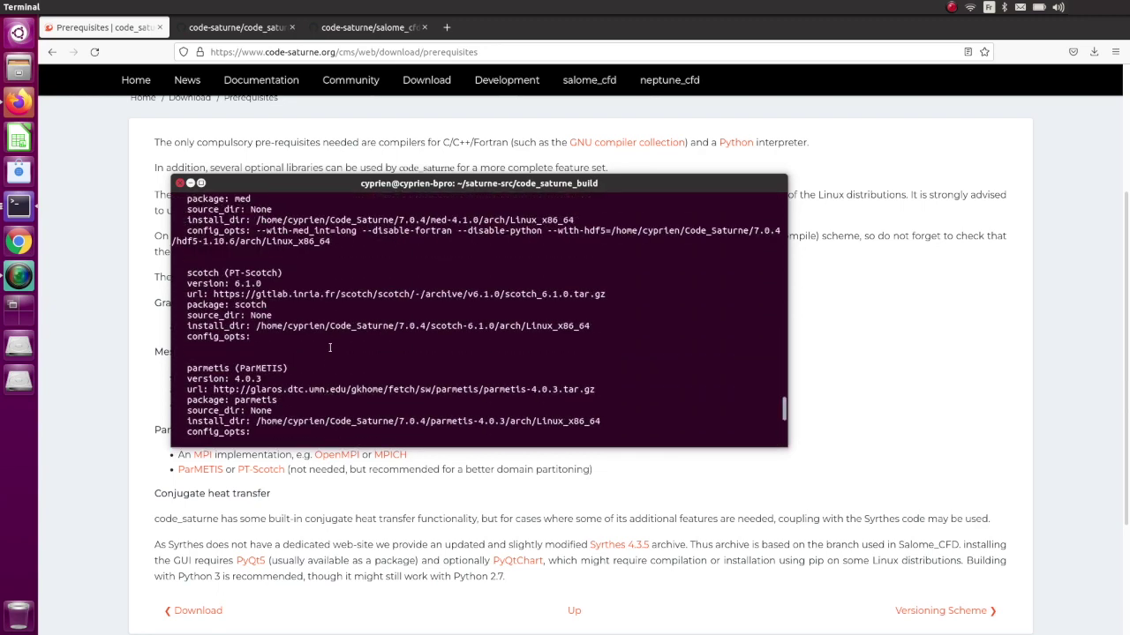
{"action": "scroll", "coordinate": [329, 348], "scroll_direction": "up", "scroll_amount": 3}
{"action": "scroll", "coordinate": [329, 358], "scroll_direction": "down", "scroll_amount": 1}
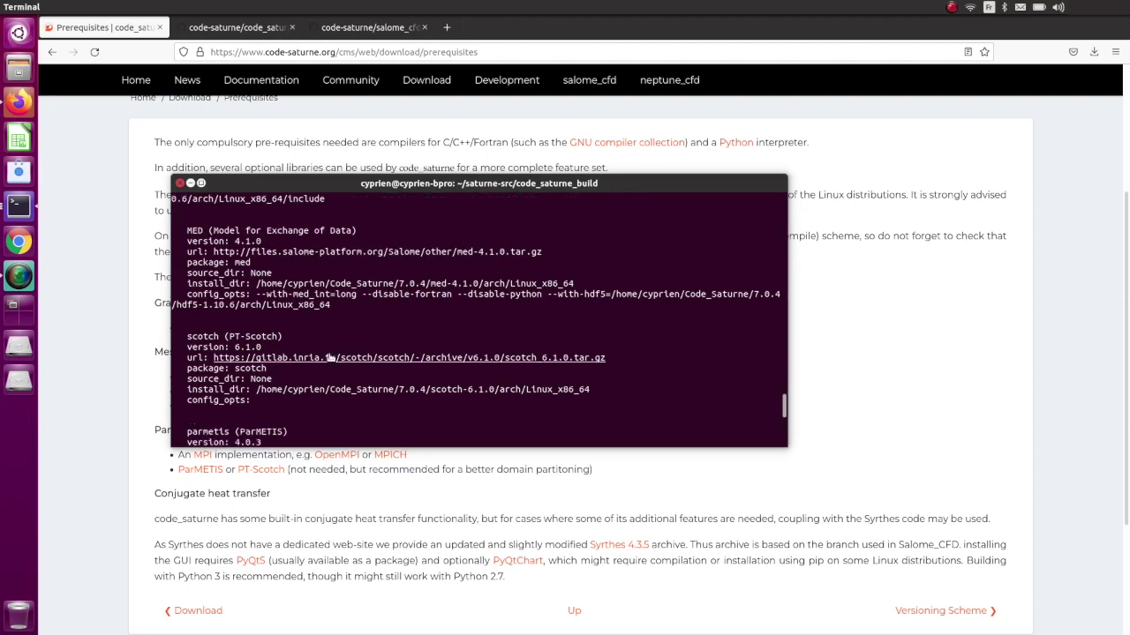
{"action": "scroll", "coordinate": [329, 357], "scroll_direction": "down", "scroll_amount": 8}
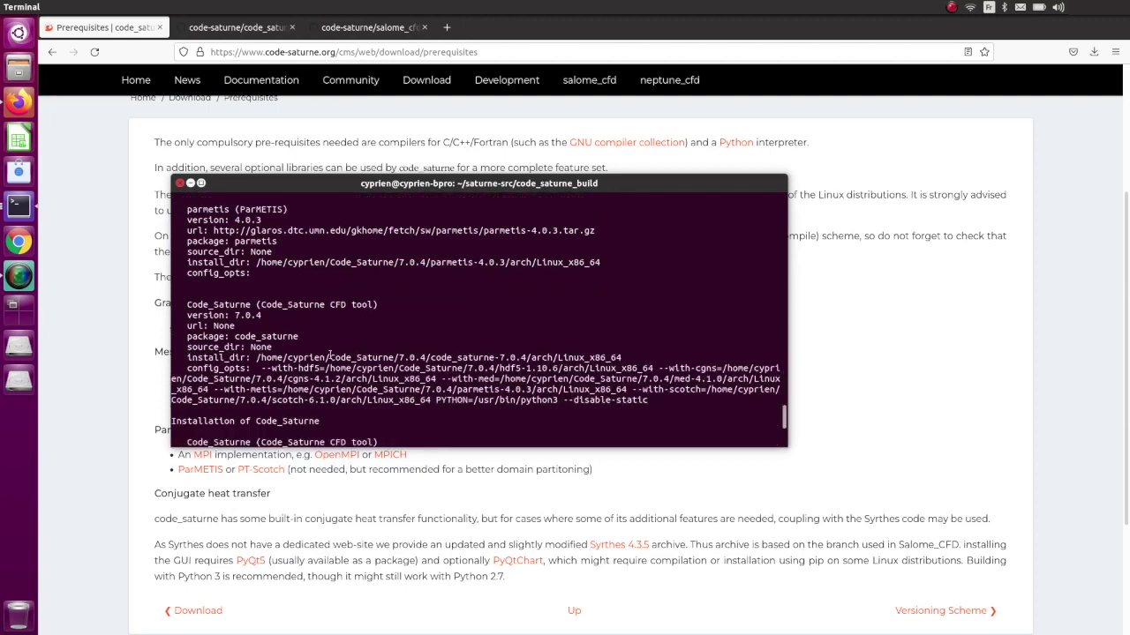
{"action": "scroll", "coordinate": [329, 357], "scroll_direction": "down", "scroll_amount": 6}
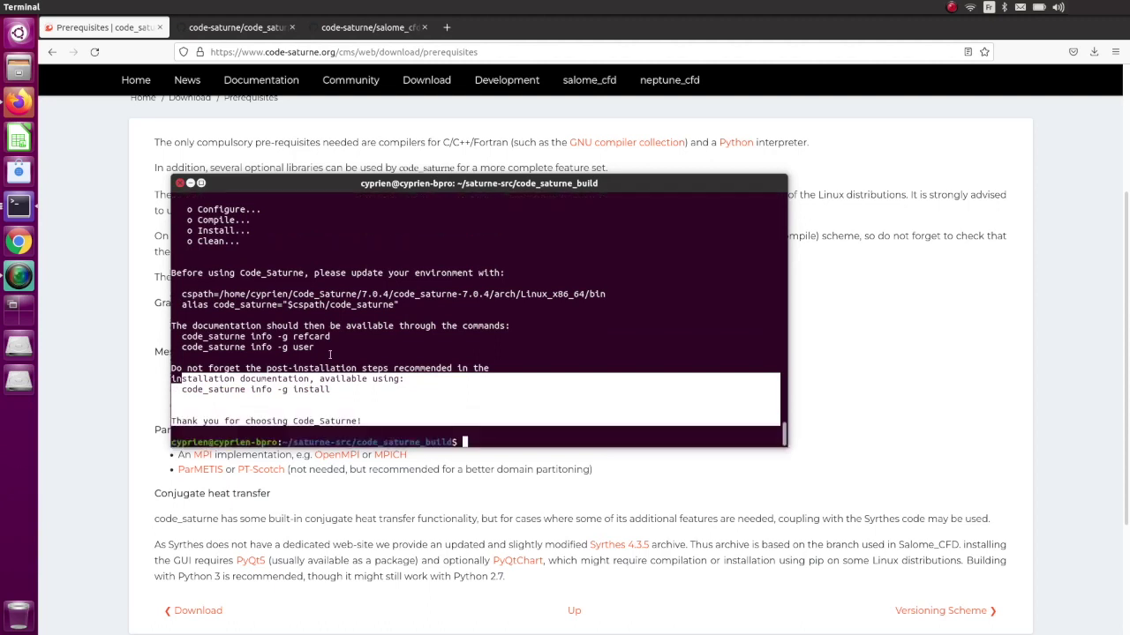
{"action": "scroll", "coordinate": [329, 355], "scroll_direction": "up", "scroll_amount": 2}
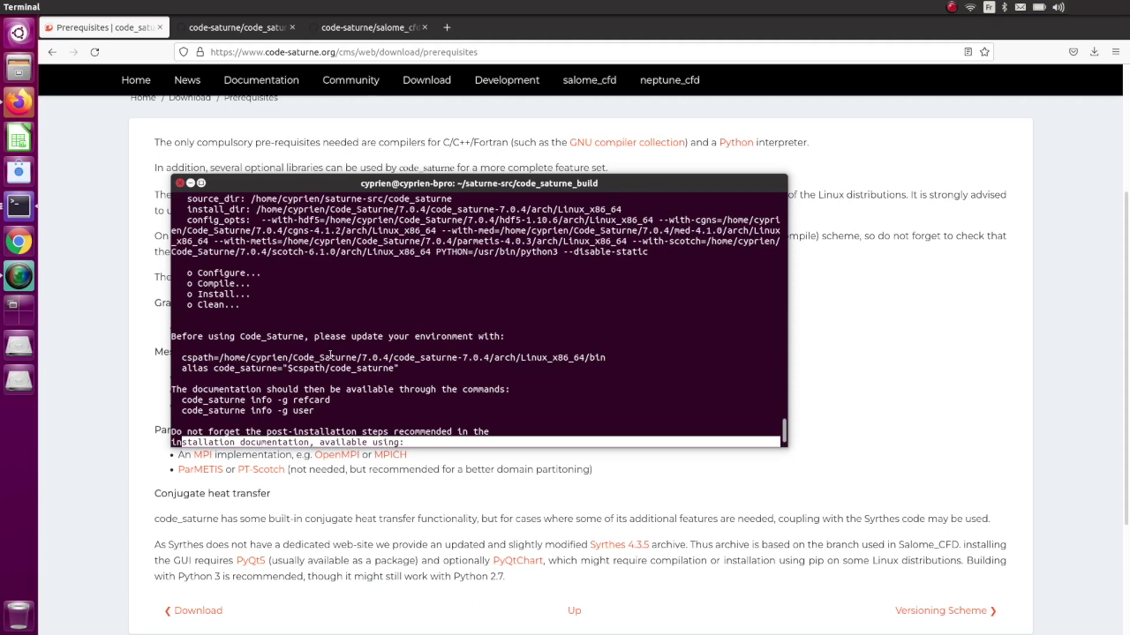
{"action": "scroll", "coordinate": [329, 355], "scroll_direction": "up", "scroll_amount": 10}
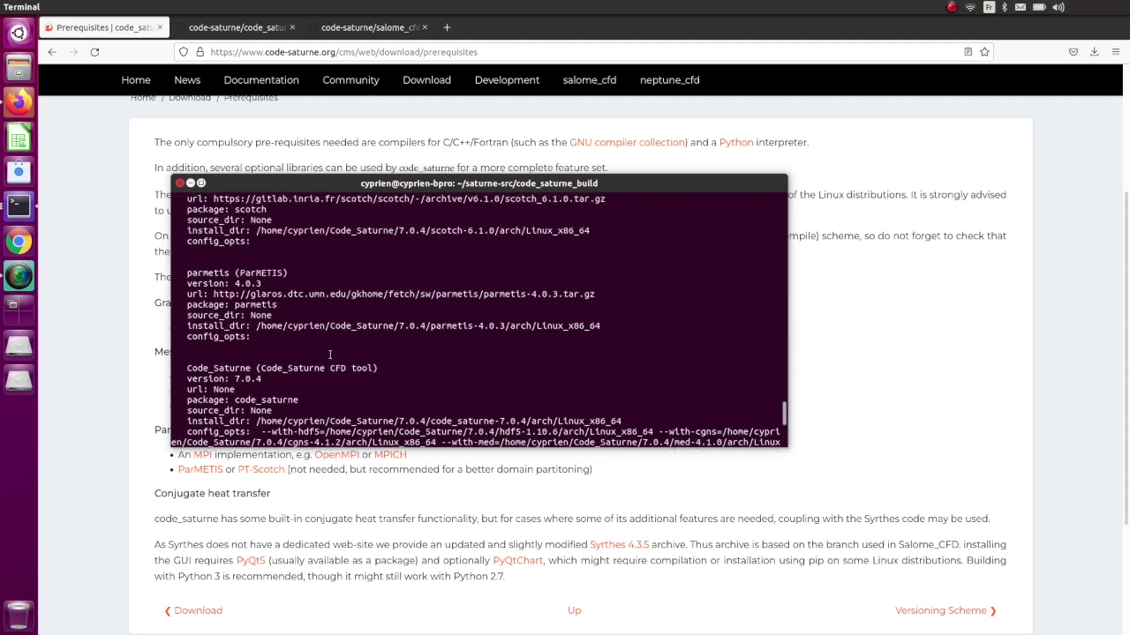
Copy the cspath and code_saturne alias lines from the installer's closing instructions in the Terminal.
{"action": "scroll", "coordinate": [329, 355], "scroll_direction": "up", "scroll_amount": 4}
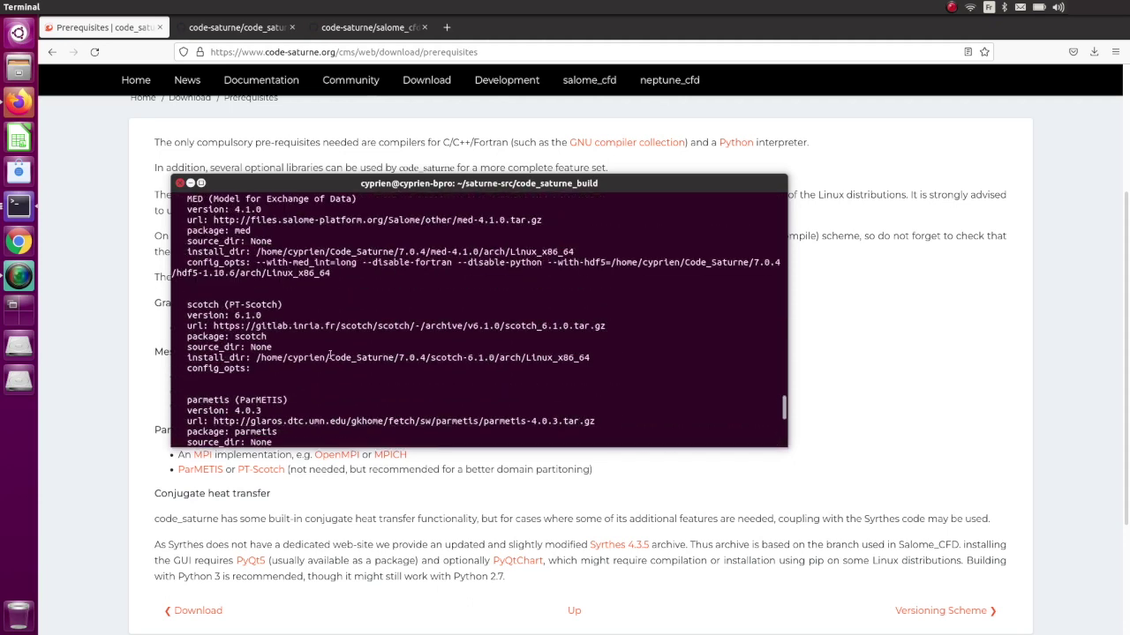
{"action": "scroll", "coordinate": [329, 354], "scroll_direction": "up", "scroll_amount": 2}
{"action": "scroll", "coordinate": [329, 355], "scroll_direction": "down", "scroll_amount": 15}
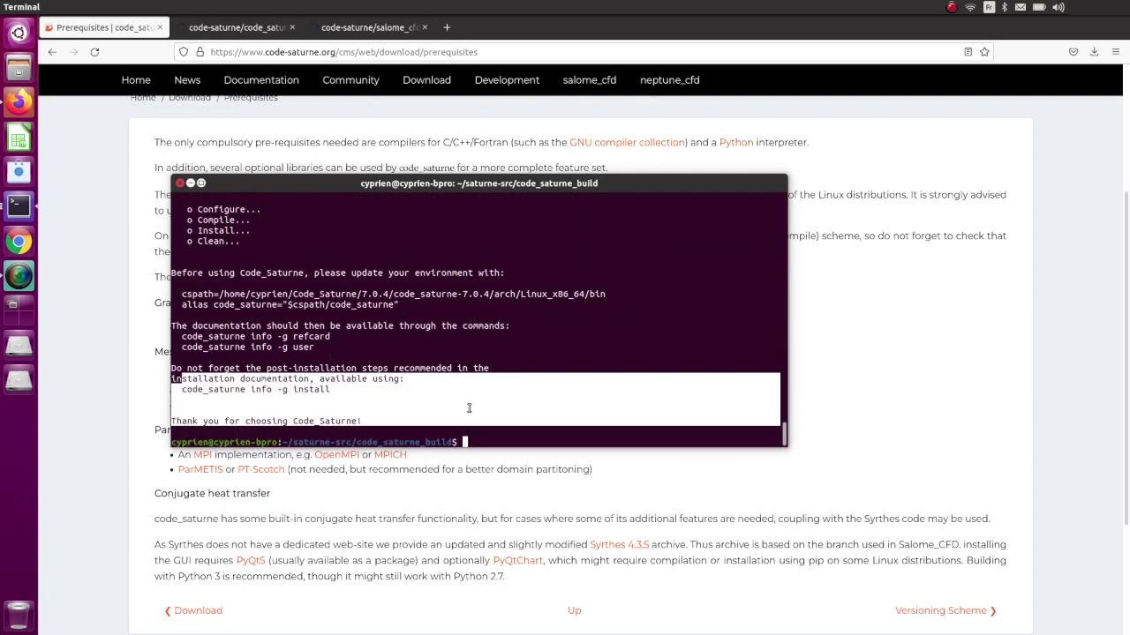
{"action": "left_click", "coordinate": [499, 444]}
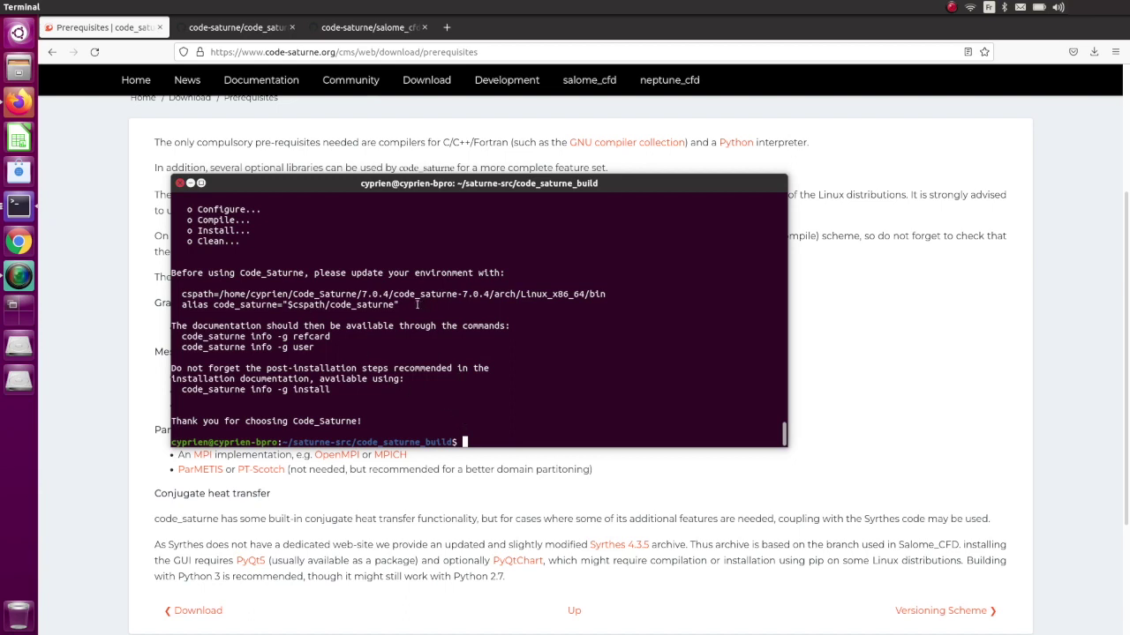
{"action": "left_click_drag", "start_coordinate": [417, 304], "coordinate": [155, 292]}
{"action": "right_click", "coordinate": [204, 301]}
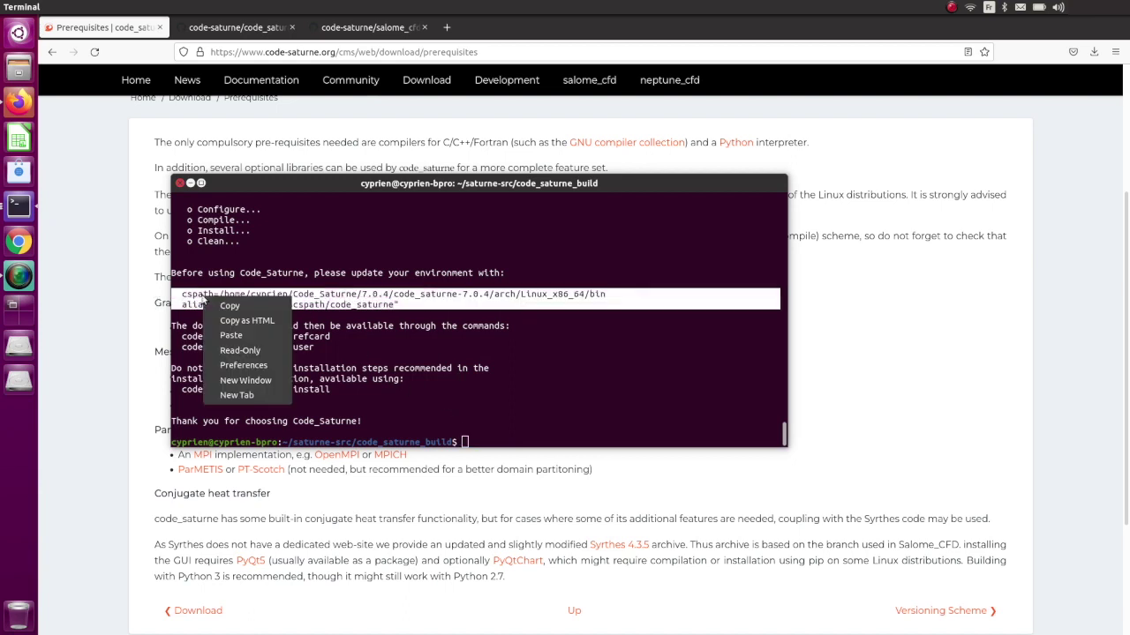
{"action": "left_click", "coordinate": [257, 303]}
Open ~/.bashrc in Emacs from the Terminal and widen the editor to show the environment lines at the file's end.
{"action": "left_click", "coordinate": [508, 436]}
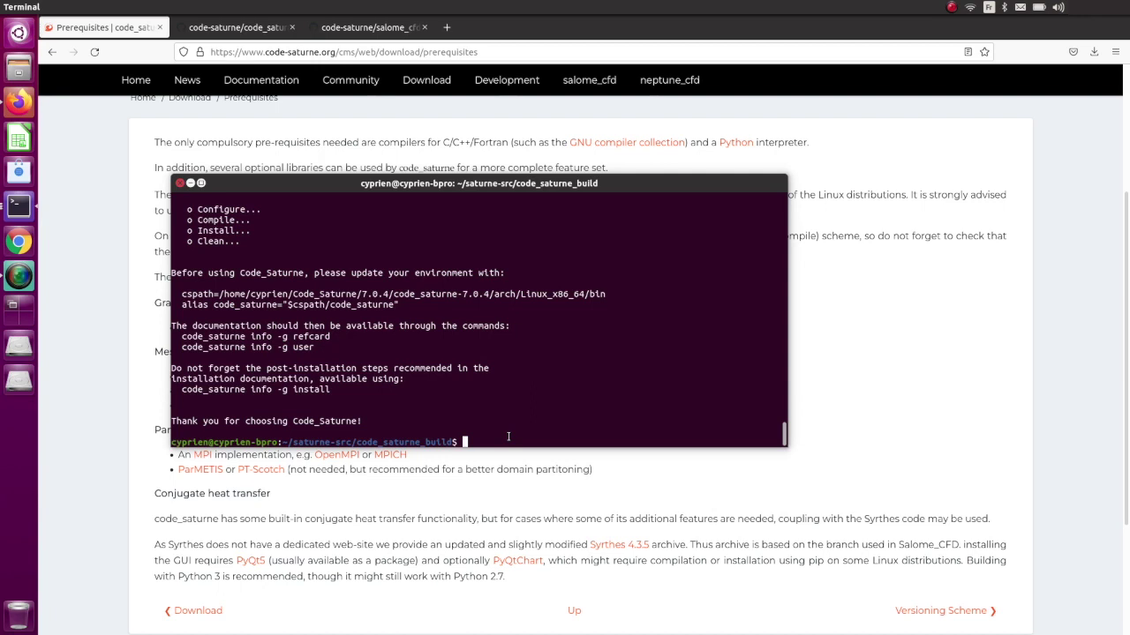
{"action": "type", "text": "emacs ~/.bashrc"}
{"action": "key", "text": "Return"}
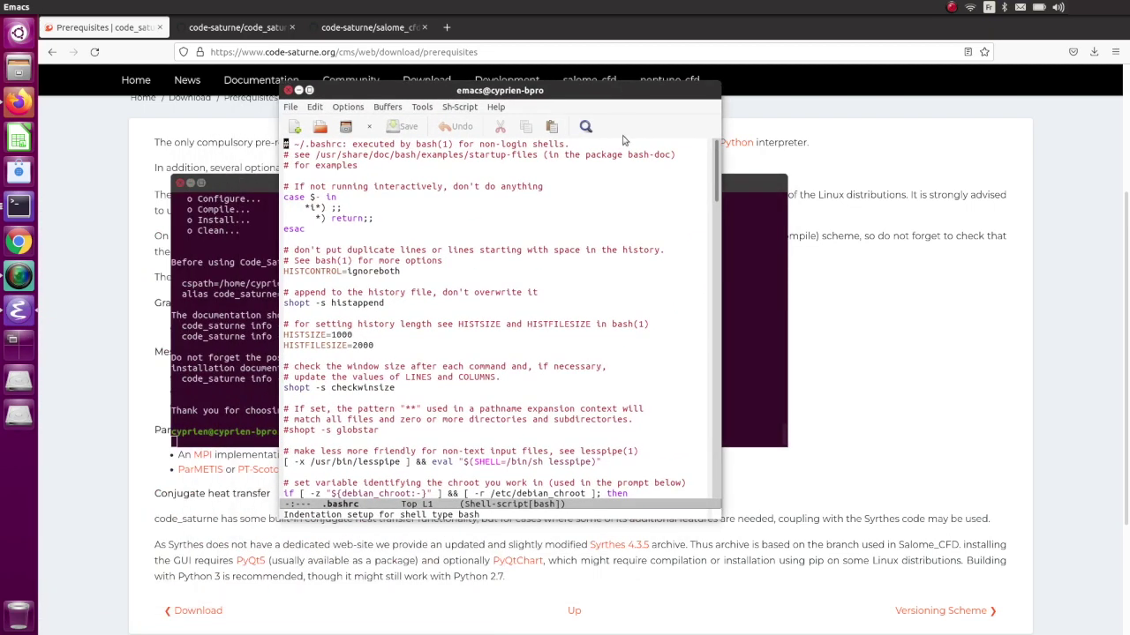
{"action": "scroll", "coordinate": [646, 273], "scroll_direction": "down", "scroll_amount": 20}
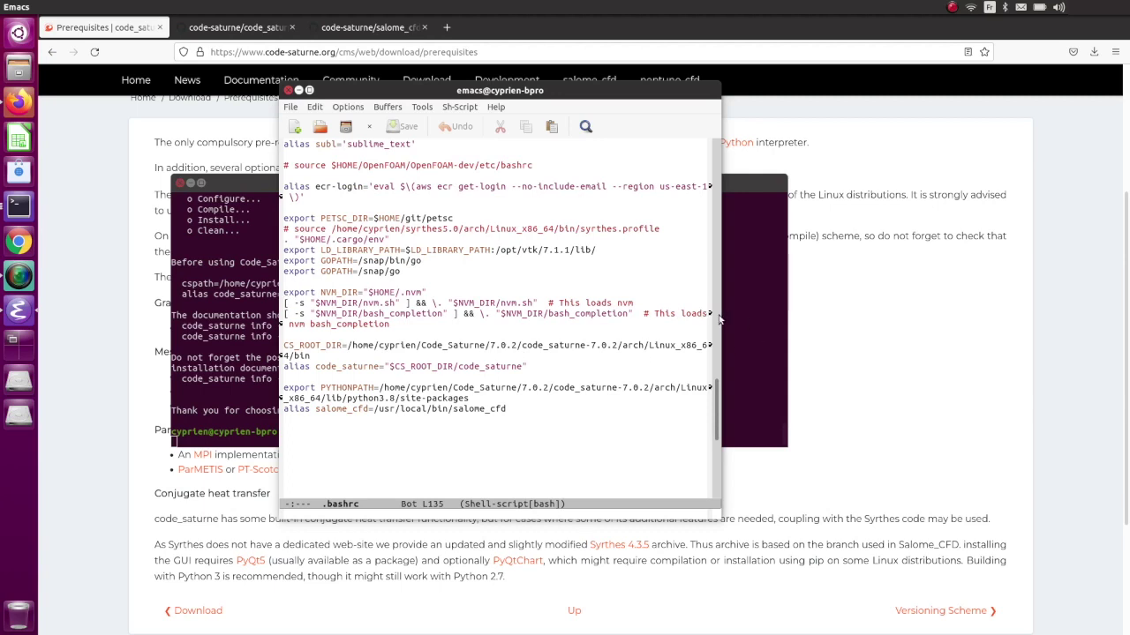
{"action": "left_click_drag", "start_coordinate": [720, 319], "coordinate": [920, 326]}
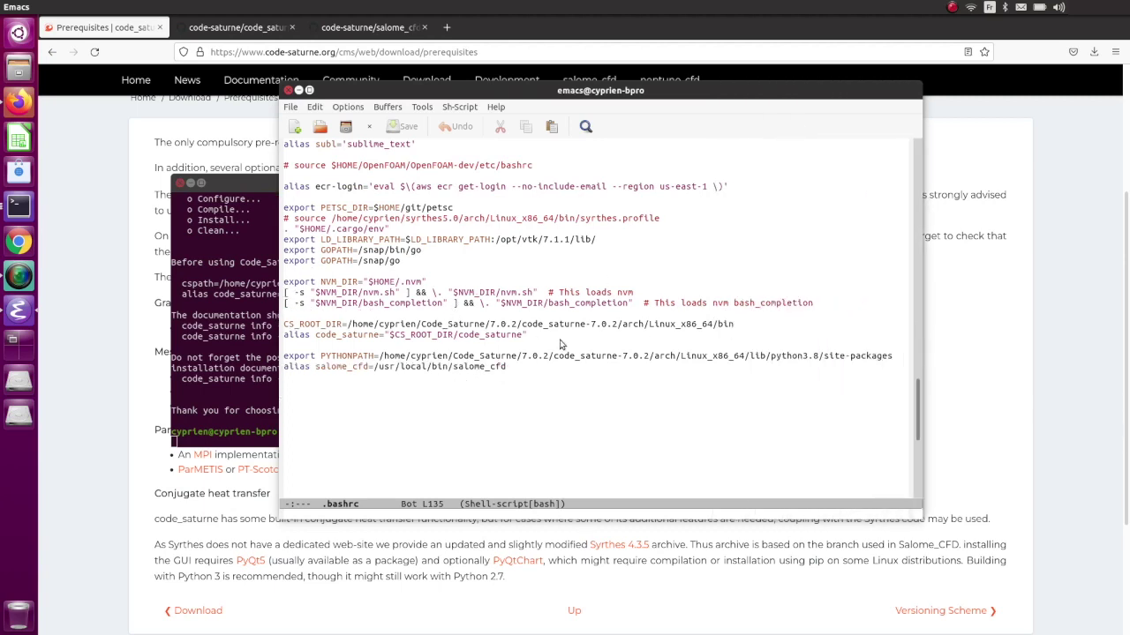
Remove the CS_ROOT_DIR line and the code_saturne alias line of version 7.0.2 from .bashrc.
{"action": "left_click_drag", "start_coordinate": [456, 335], "coordinate": [375, 322]}
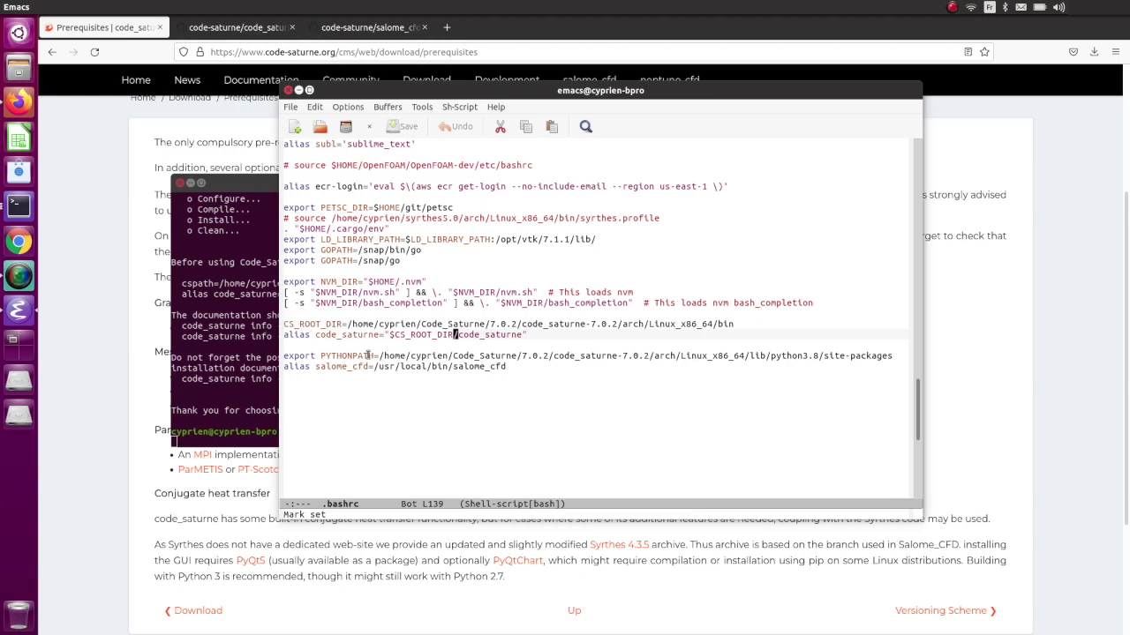
{"action": "left_click", "coordinate": [550, 336]}
{"action": "left_click", "coordinate": [455, 335]}
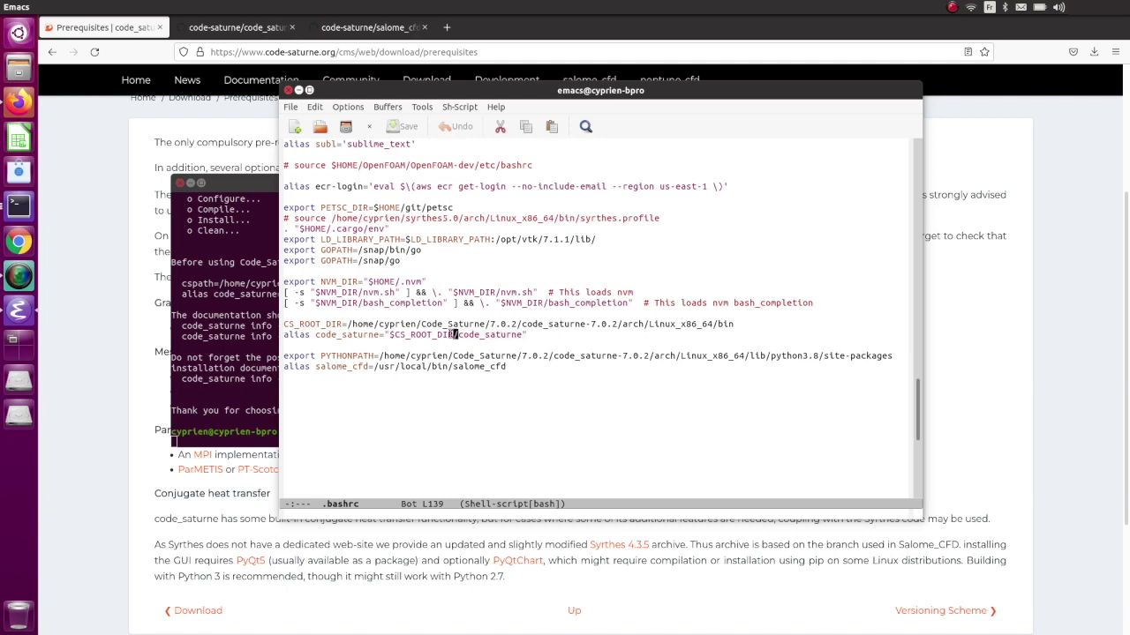
{"action": "left_click", "coordinate": [286, 324]}
{"action": "key", "text": "ctrl+space"}
{"action": "key", "text": "Down"}
{"action": "key", "text": "Down"}
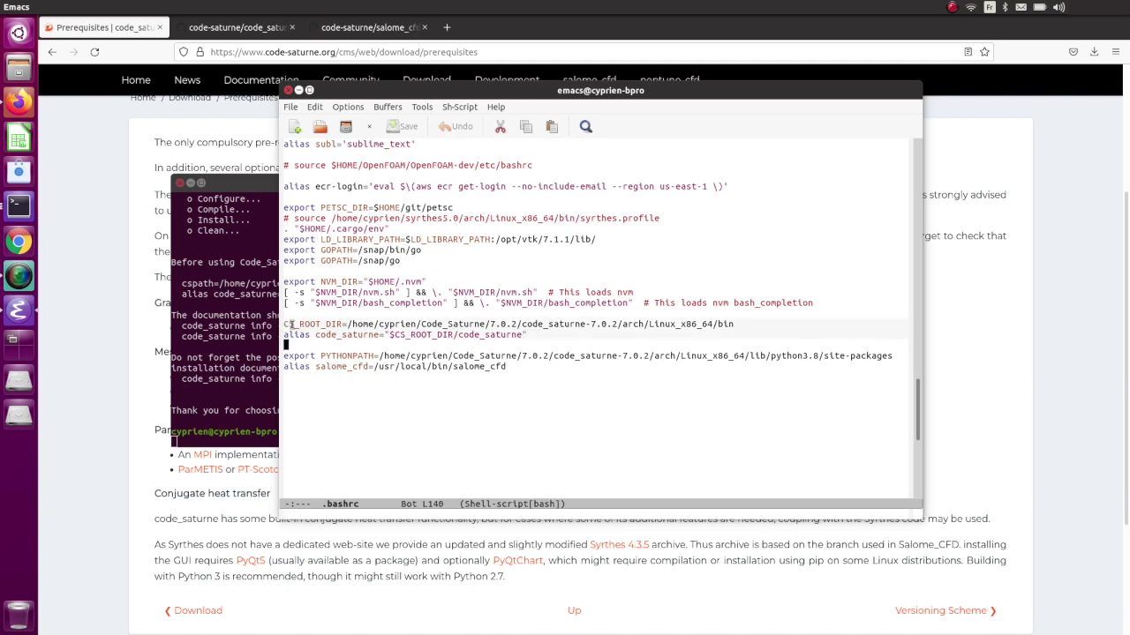
{"action": "key", "text": "ctrl+w"}
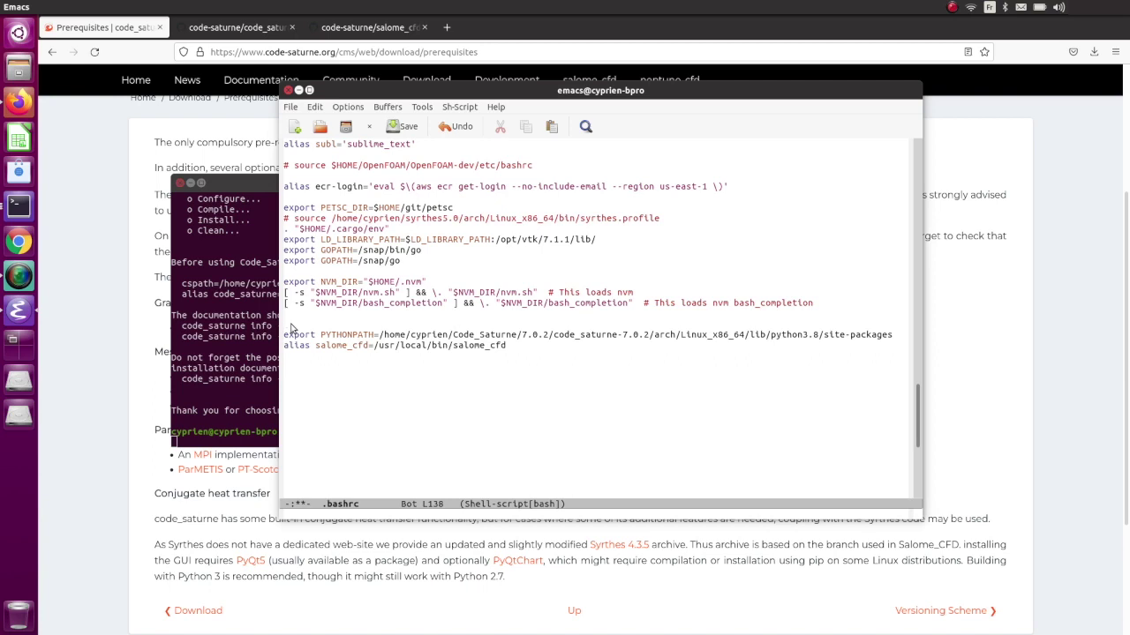
Insert the copied cspath and code_saturne alias lines for version 7.0.4 above the PYTHONPATH export, with blank lines around them.
{"action": "key", "text": "Return"}
{"action": "key", "text": "Return"}
{"action": "key", "text": "Up"}
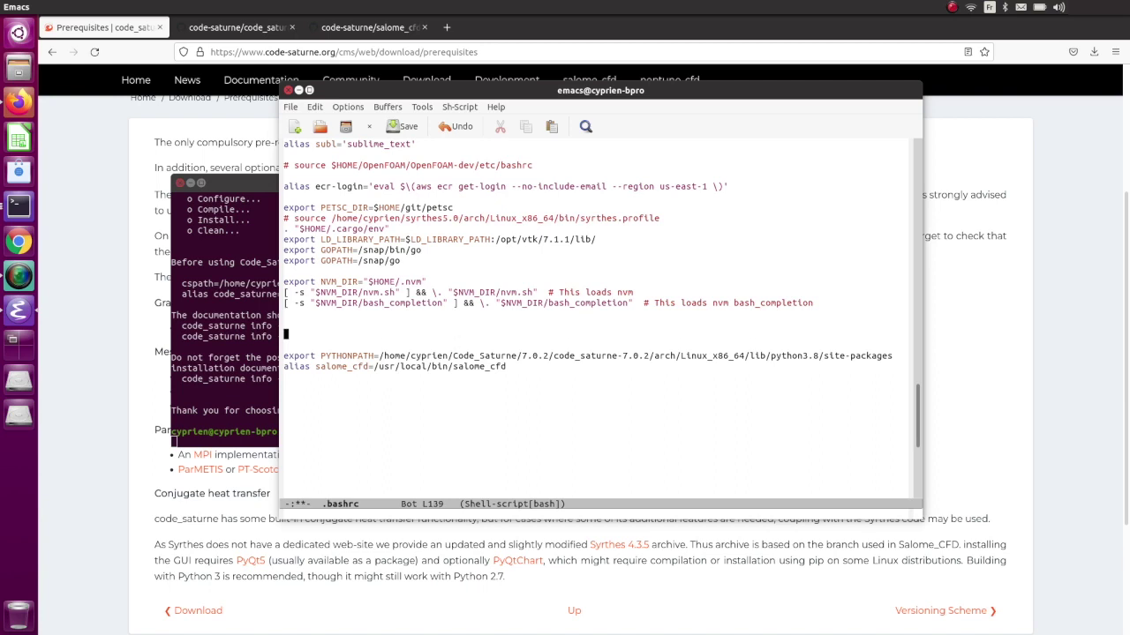
{"action": "key", "text": "ctrl+y"}
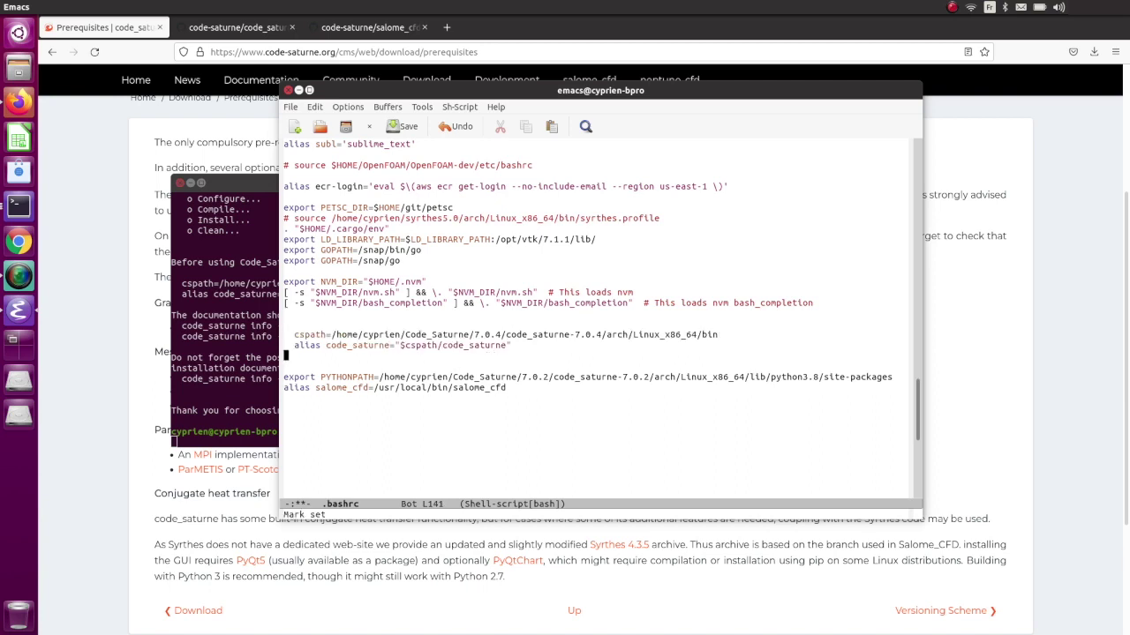
Strip the two leading spaces from the cspath and alias lines, and save and close .bashrc.
{"action": "key", "text": "Up"}
{"action": "key", "text": "Delete"}
{"action": "key", "text": "Delete"}
{"action": "key", "text": "Up"}
{"action": "key", "text": "Delete"}
{"action": "key", "text": "Delete"}
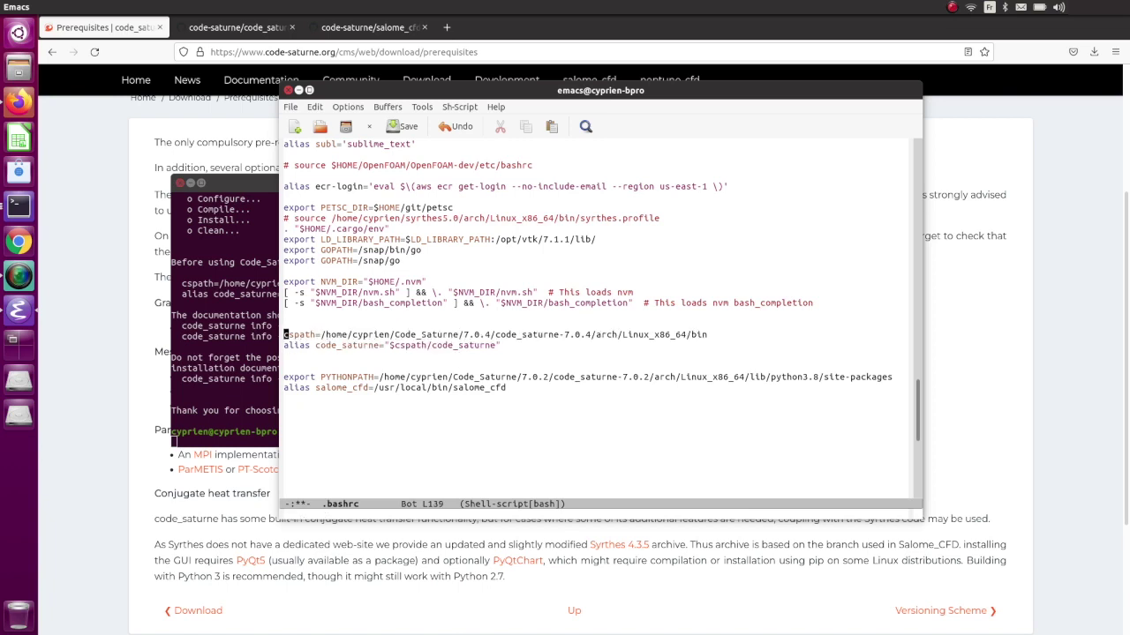
{"action": "left_click", "coordinate": [412, 127]}
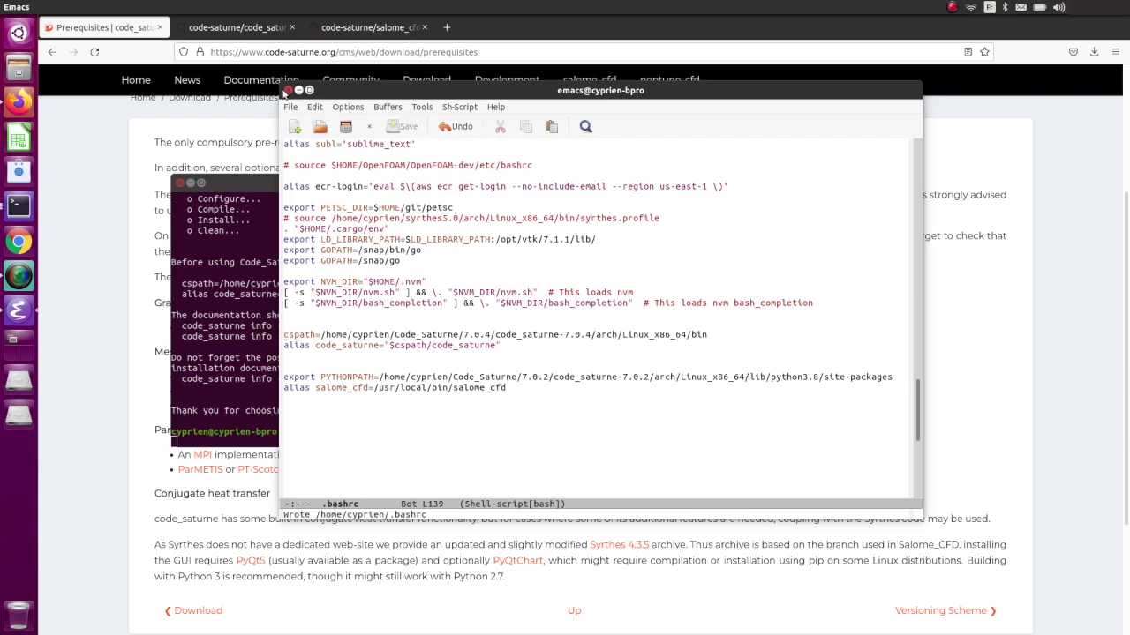
{"action": "left_click", "coordinate": [286, 91]}
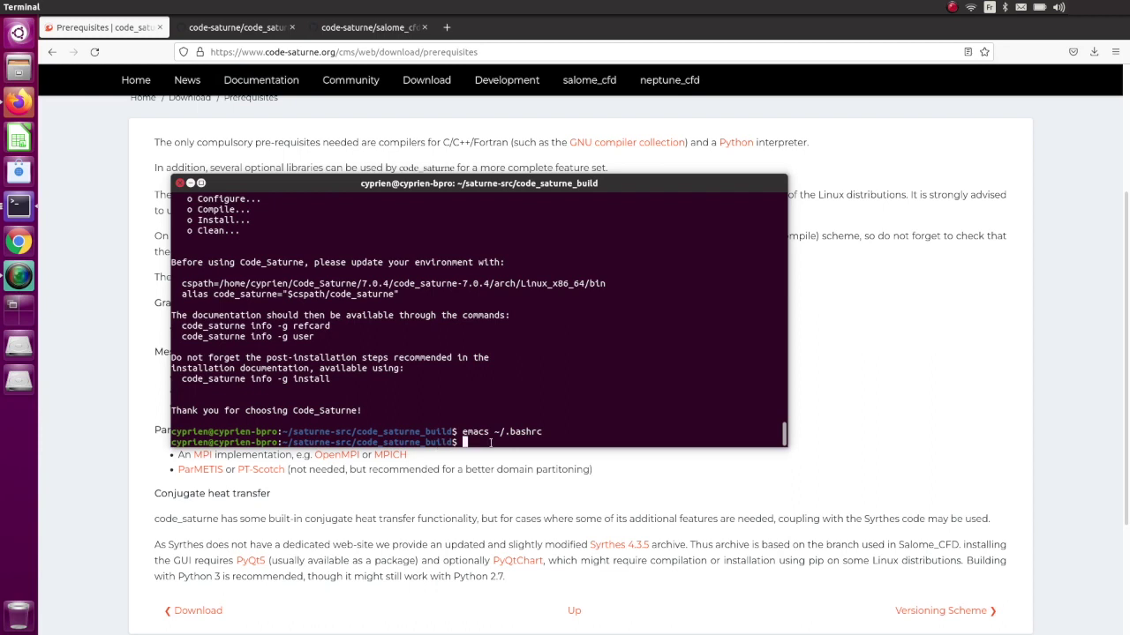
{"action": "type", "text": "code_satur"}
{"action": "key", "text": "BackSpace"}
{"action": "key", "text": "BackSpace"}
{"action": "key", "text": "BackSpace"}
{"action": "key", "text": "BackSpace"}
{"action": "key", "text": "BackSpace"}
{"action": "key", "text": "BackSpace"}
{"action": "key", "text": "BackSpace"}
{"action": "key", "text": "BackSpace"}
{"action": "key", "text": "BackSpace"}
{"action": "key", "text": "BackSpace"}
Open a new Terminal window and run code_saturne in it to review the usage and available topics.
{"action": "right_click", "coordinate": [26, 214]}
{"action": "left_click", "coordinate": [70, 230]}
{"action": "left_click_drag", "start_coordinate": [242, 366], "coordinate": [719, 301]}
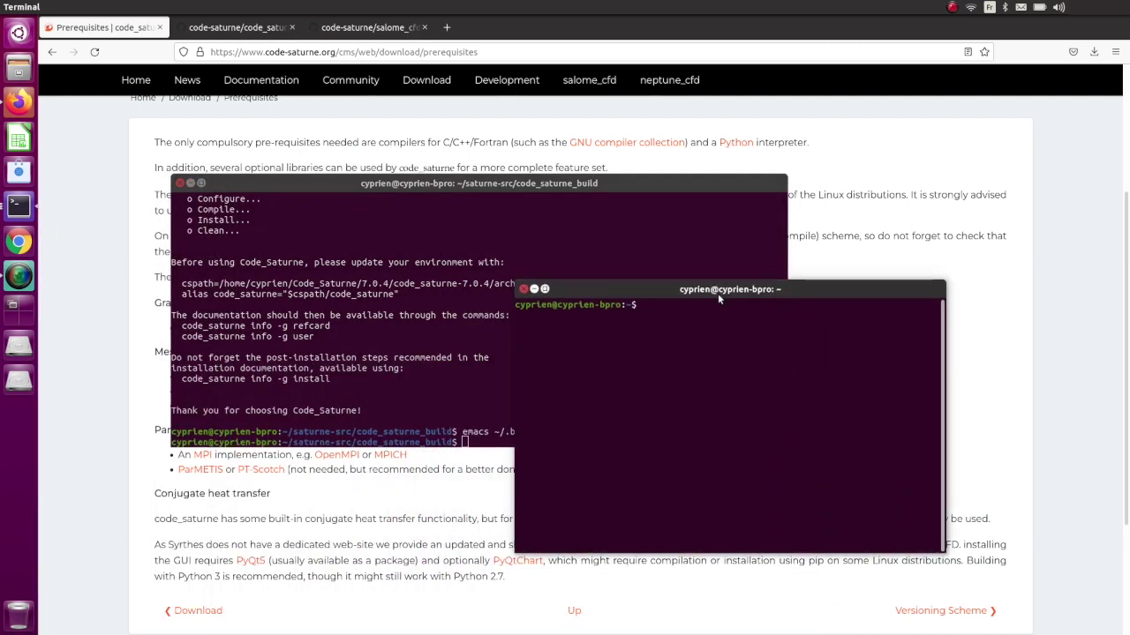
{"action": "type", "text": "code_saturne"}
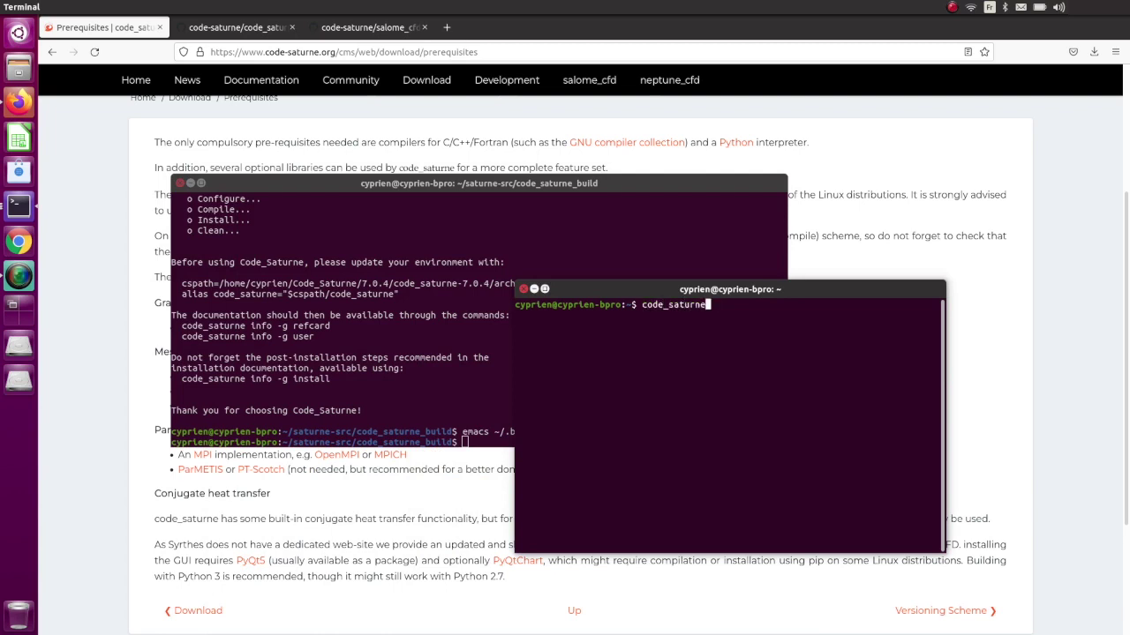
{"action": "key", "text": "Return"}
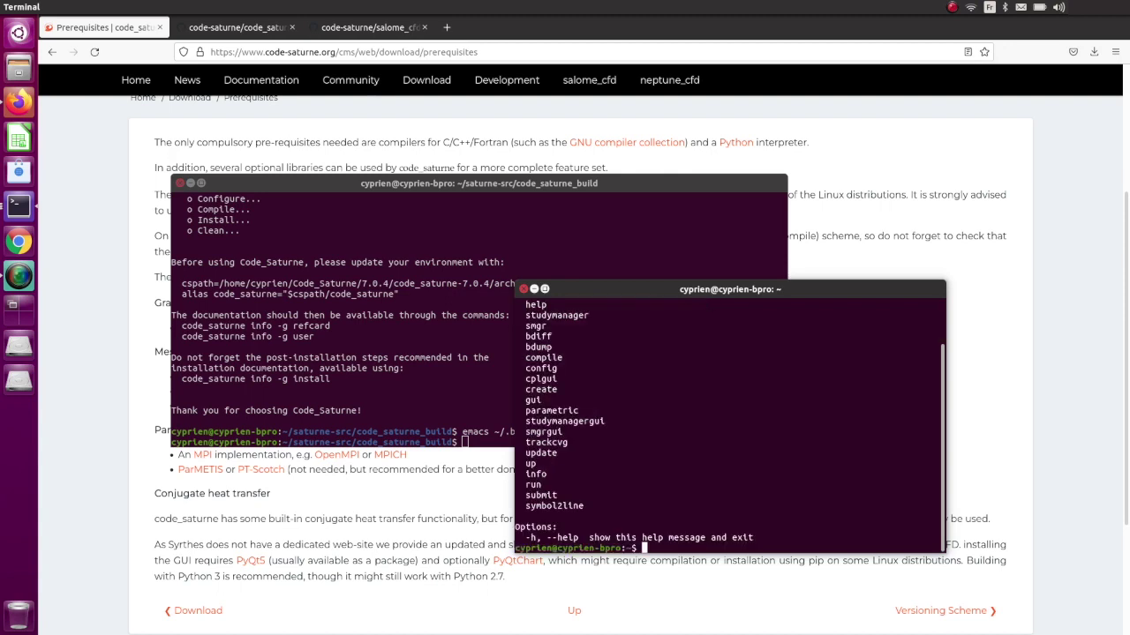
{"action": "scroll", "coordinate": [578, 412], "scroll_direction": "up", "scroll_amount": 2}
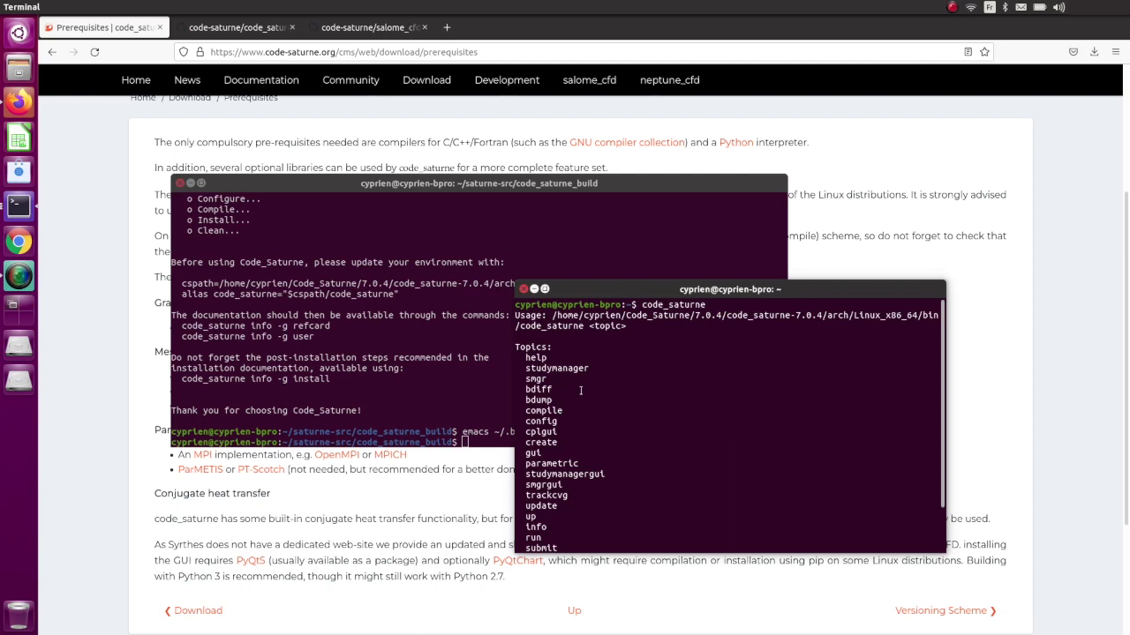
{"action": "scroll", "coordinate": [583, 421], "scroll_direction": "down", "scroll_amount": 2}
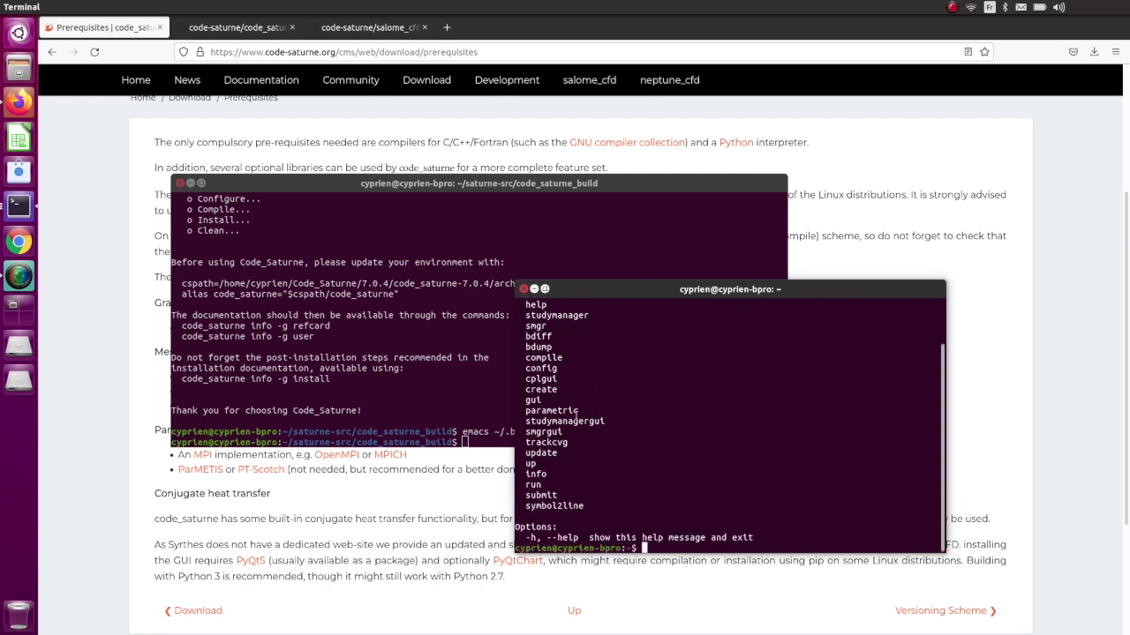
Launch the code_saturne graphical interface from the Terminal with code_saturne gui.
{"action": "type", "text": "code_saturne gui"}
{"action": "key", "text": "Return"}
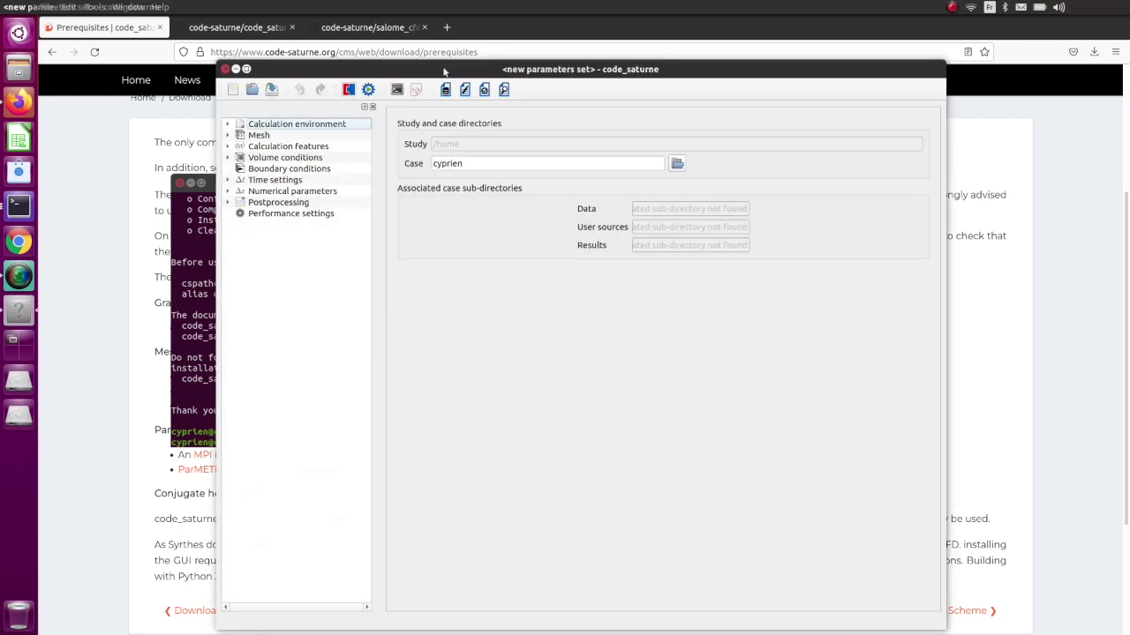
{"action": "mouse_move", "coordinate": [445, 69]}
{"action": "left_mouse_down"}
{"action": "mouse_move", "coordinate": [618, 100]}
{"action": "mouse_move", "coordinate": [492, 84]}
{"action": "mouse_move", "coordinate": [451, 44]}
{"action": "mouse_move", "coordinate": [443, 52]}
{"action": "left_mouse_up"}
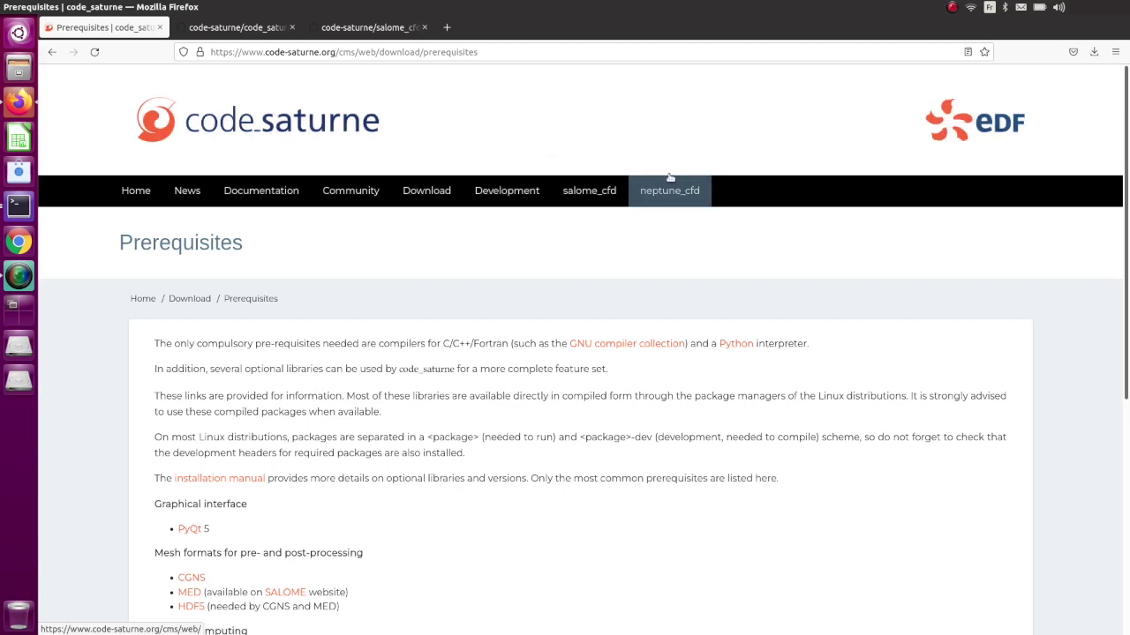
In Firefox, open the salome_cfd page of the code_saturne website and bring up its Salome link in a new tab.
{"action": "left_click", "coordinate": [595, 195]}
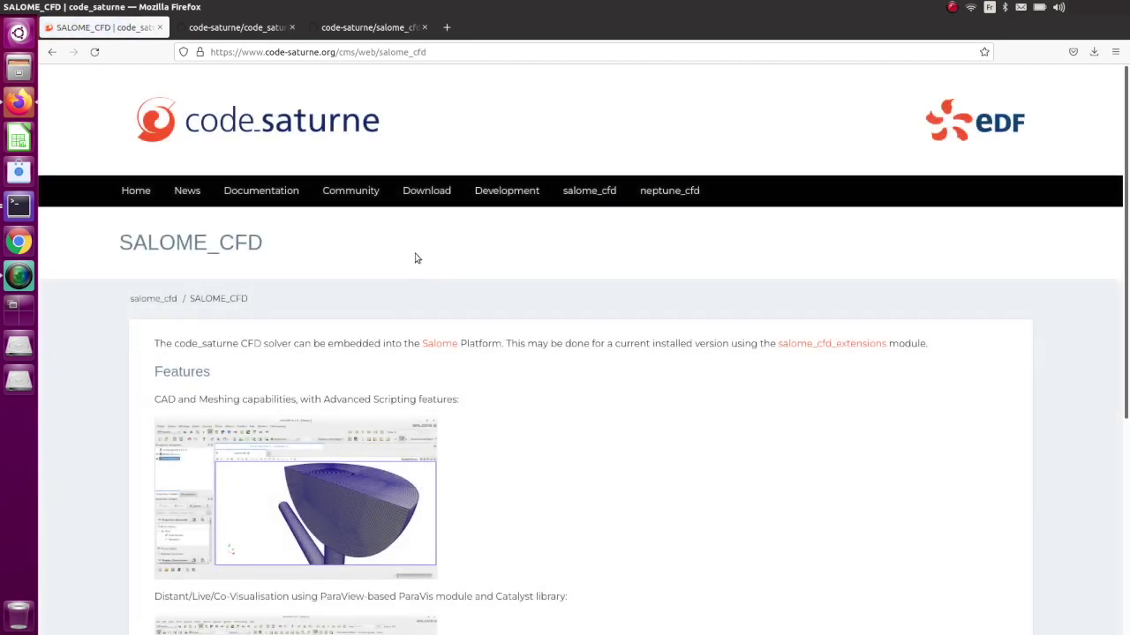
{"action": "scroll", "coordinate": [177, 300], "scroll_direction": "down", "scroll_amount": 2}
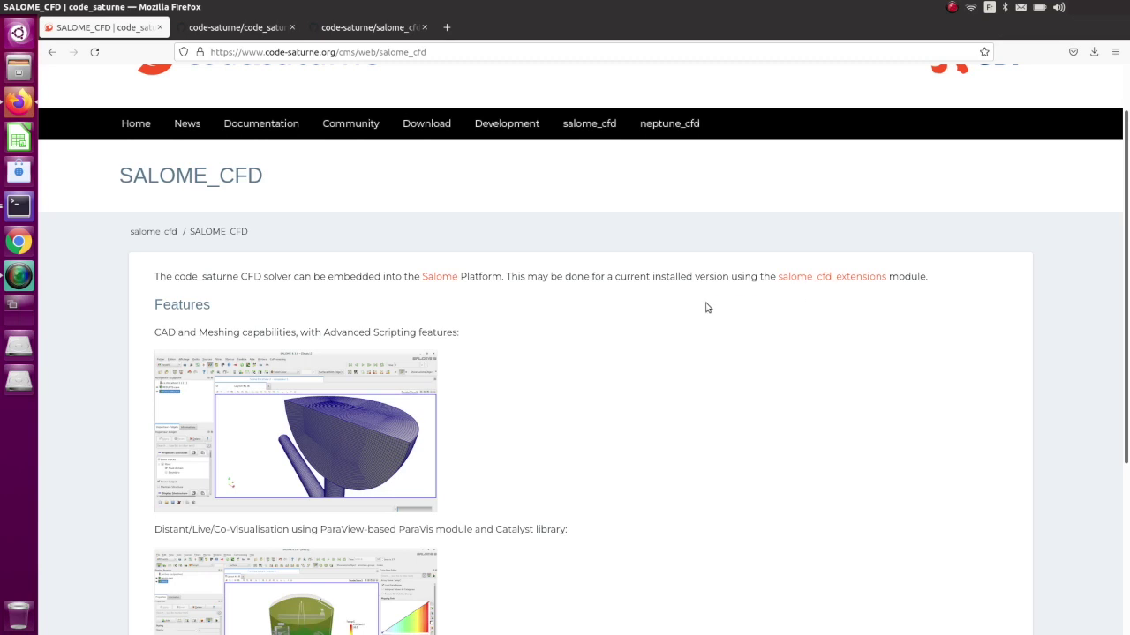
{"action": "right_click", "coordinate": [436, 282]}
{"action": "left_click", "coordinate": [446, 286]}
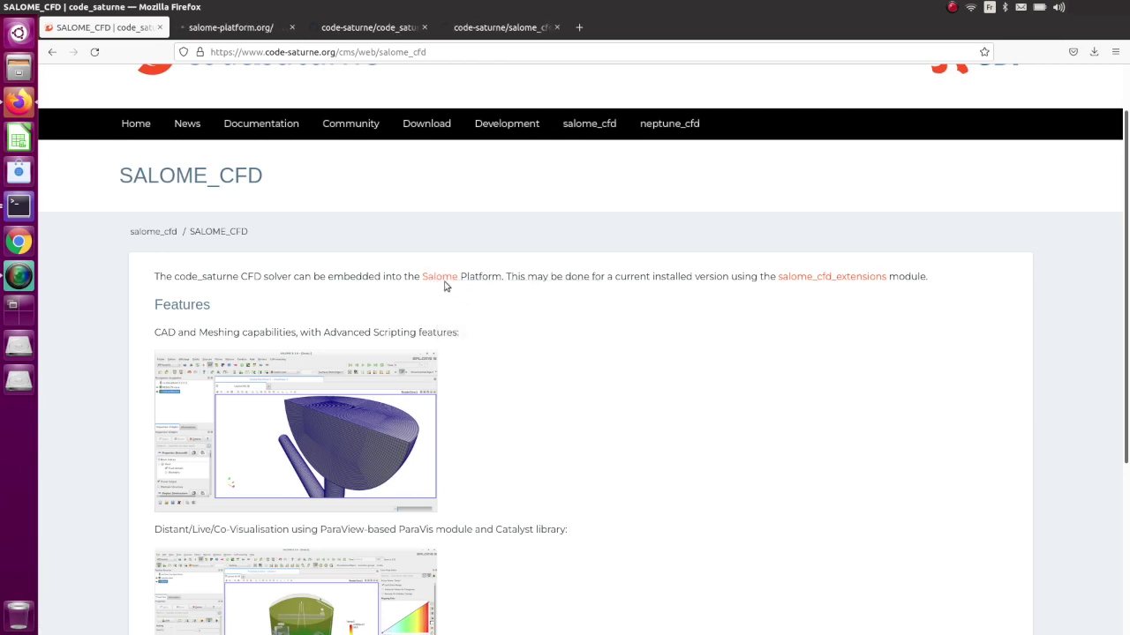
{"action": "left_click", "coordinate": [265, 29]}
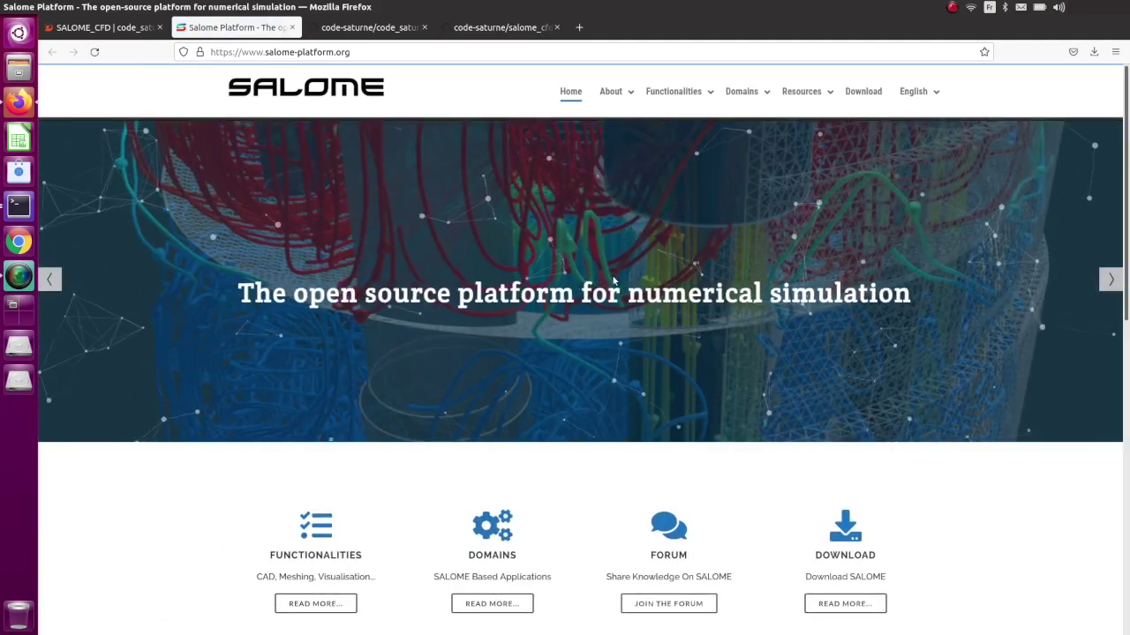
Go to the Salome Platform download page and download the SALOME 9.8.0 package for Ubuntu 20.
{"action": "scroll", "coordinate": [614, 279], "scroll_direction": "down", "scroll_amount": 1}
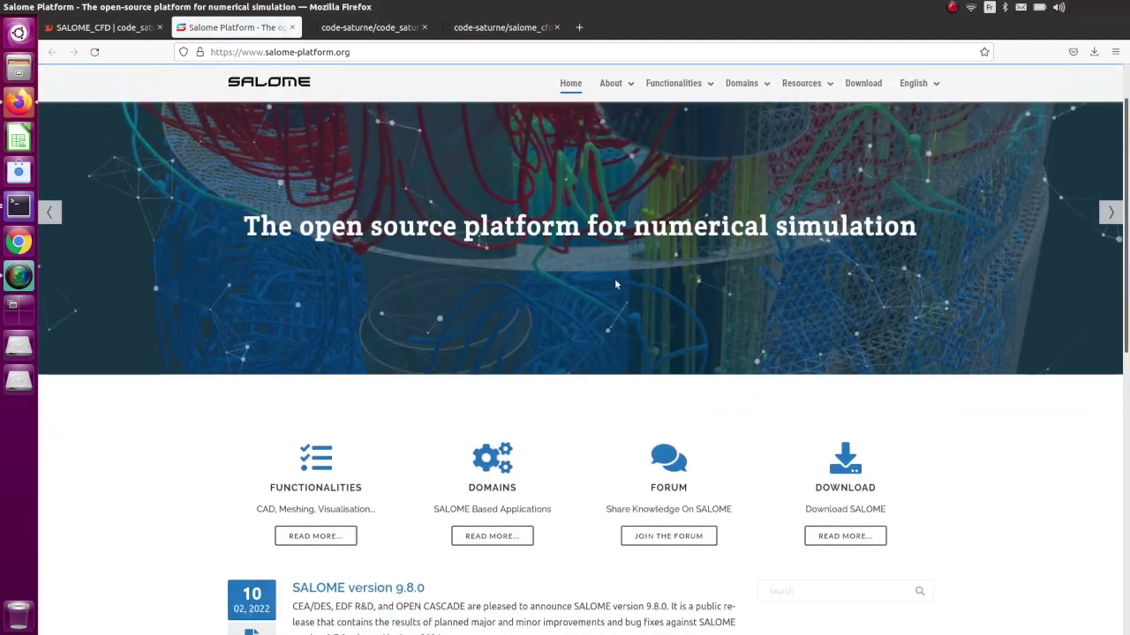
{"action": "left_click", "coordinate": [841, 474]}
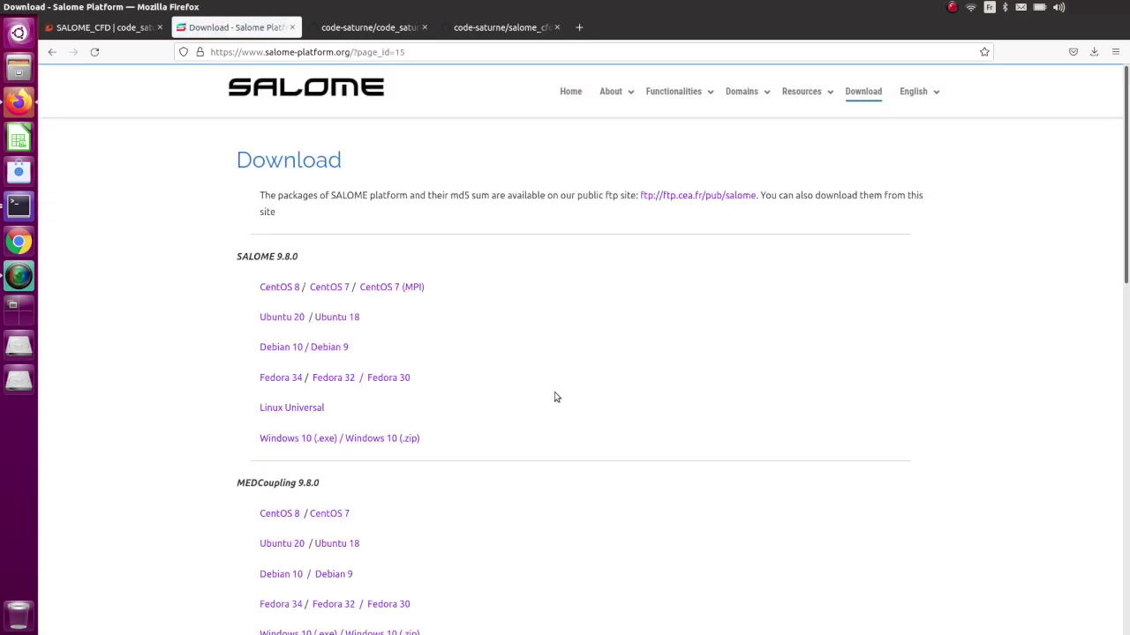
{"action": "scroll", "coordinate": [190, 287], "scroll_direction": "down", "scroll_amount": 1}
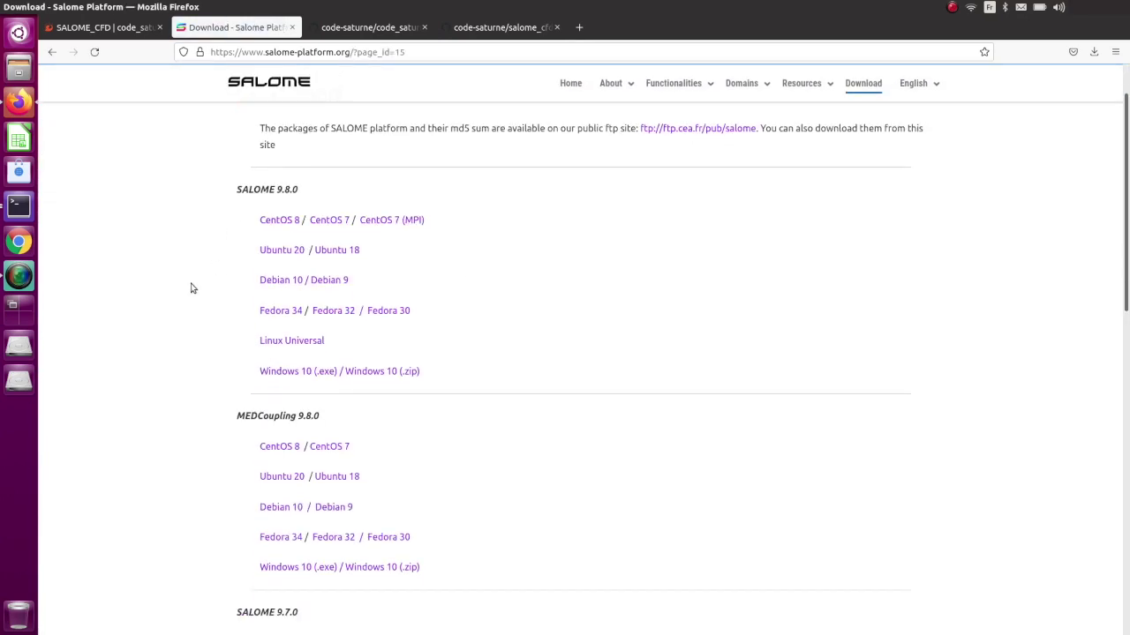
{"action": "scroll", "coordinate": [190, 287], "scroll_direction": "up", "scroll_amount": 1}
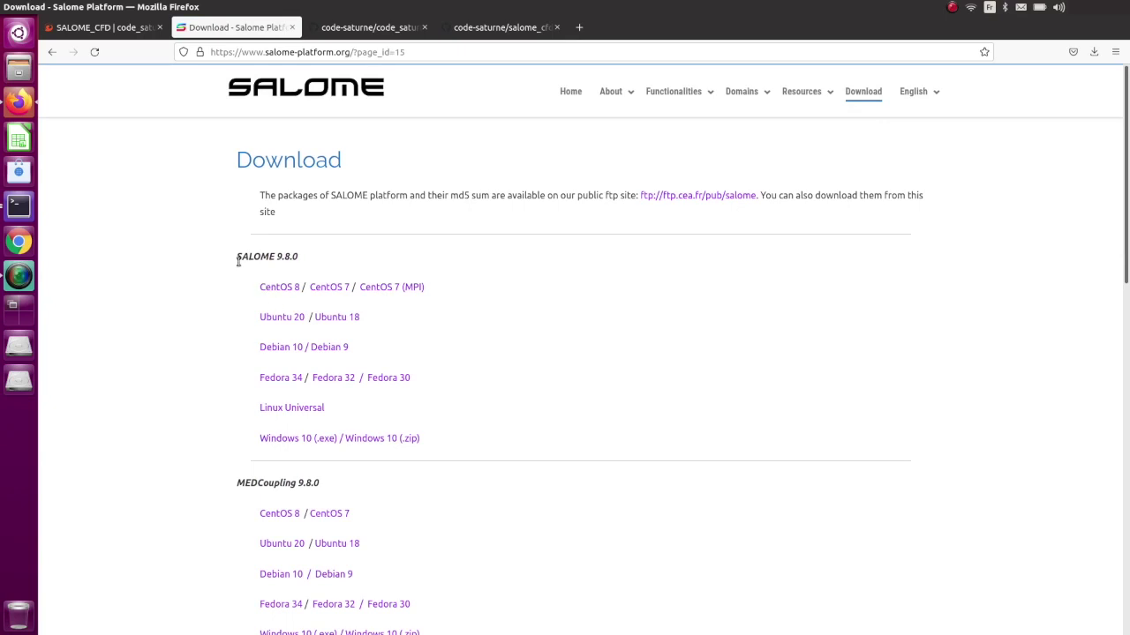
{"action": "left_click_drag", "start_coordinate": [237, 259], "coordinate": [302, 262]}
{"action": "left_click", "coordinate": [279, 319]}
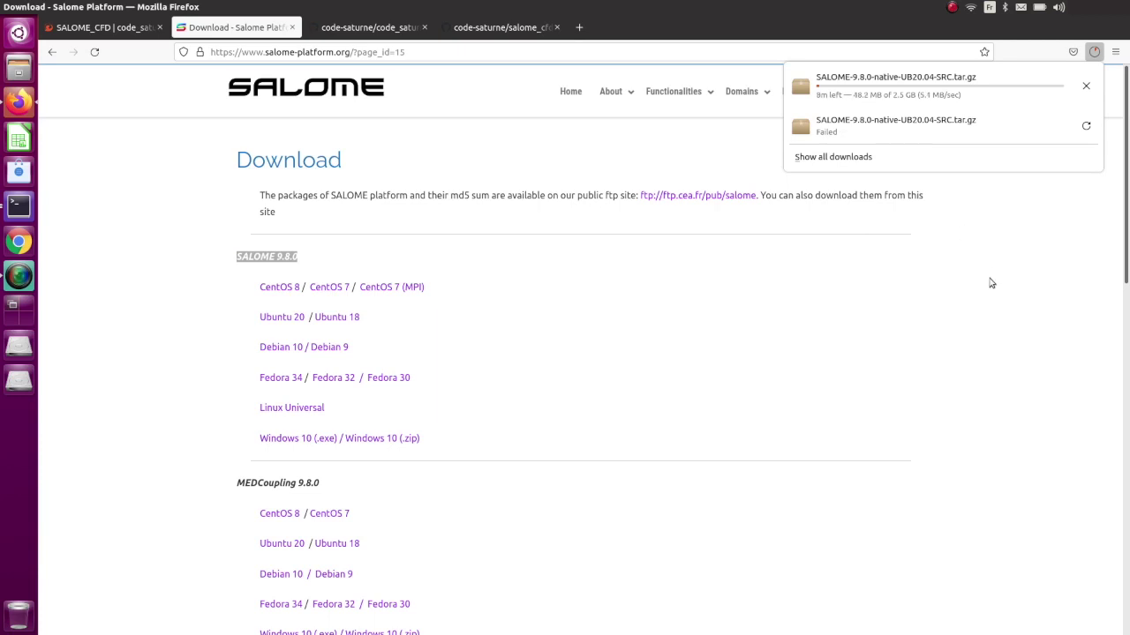
Switch to the file manager and open a Terminal in the SALOME-9.8.0-native-UB20.04-SRC folder.
{"action": "key", "text": "alt+Tab"}
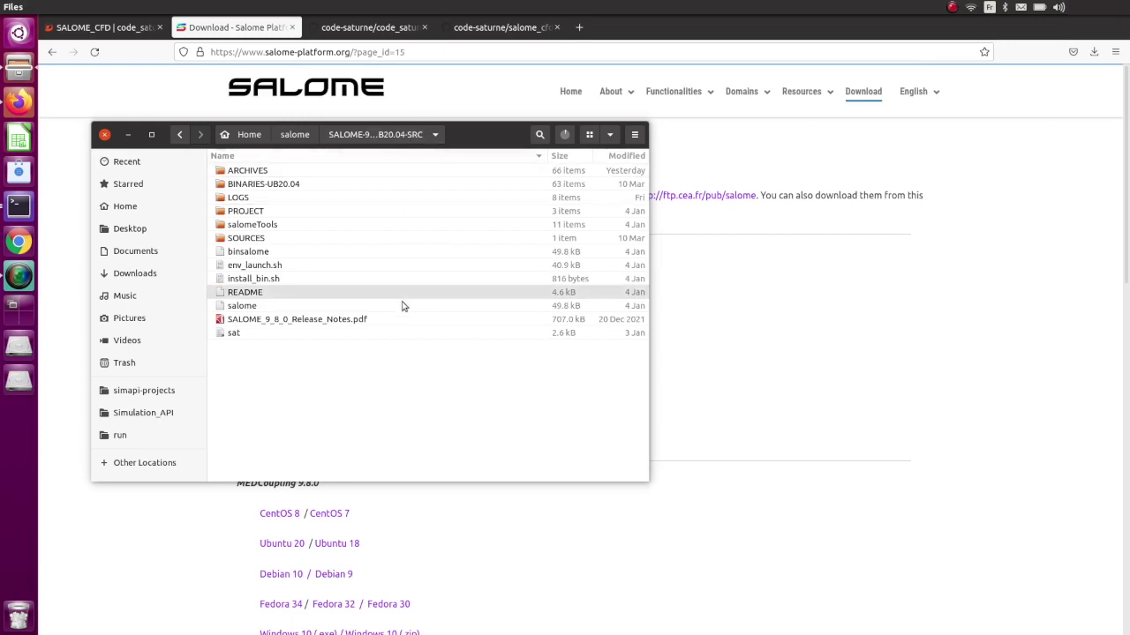
{"action": "right_click", "coordinate": [358, 393]}
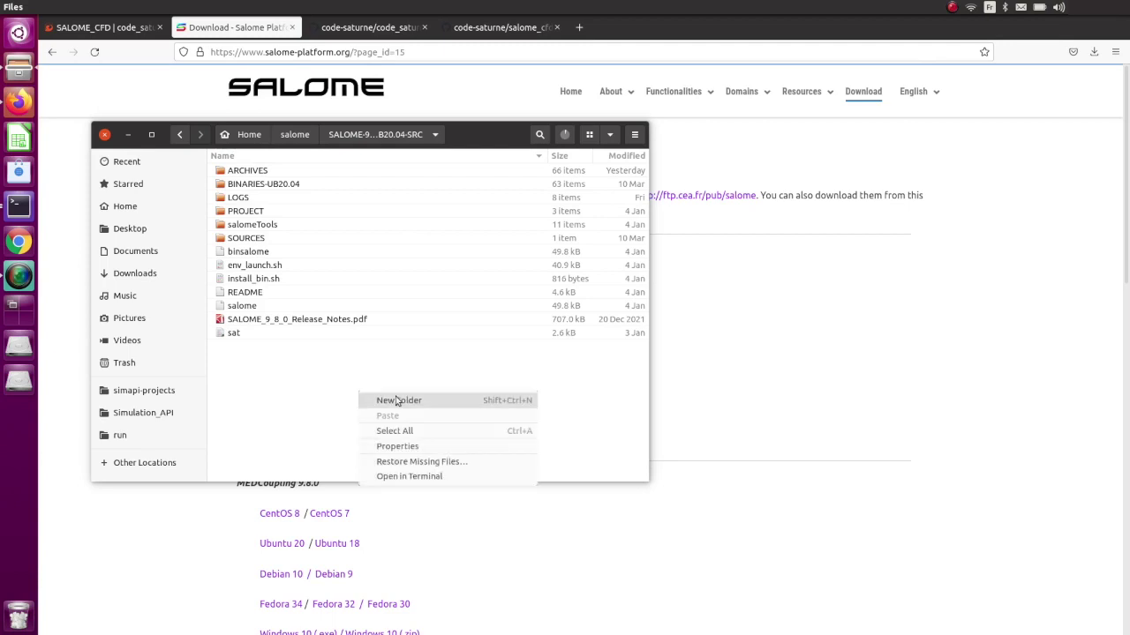
{"action": "left_click", "coordinate": [434, 482]}
{"action": "left_click_drag", "start_coordinate": [396, 370], "coordinate": [598, 291]}
{"action": "type", "text": "tar"}
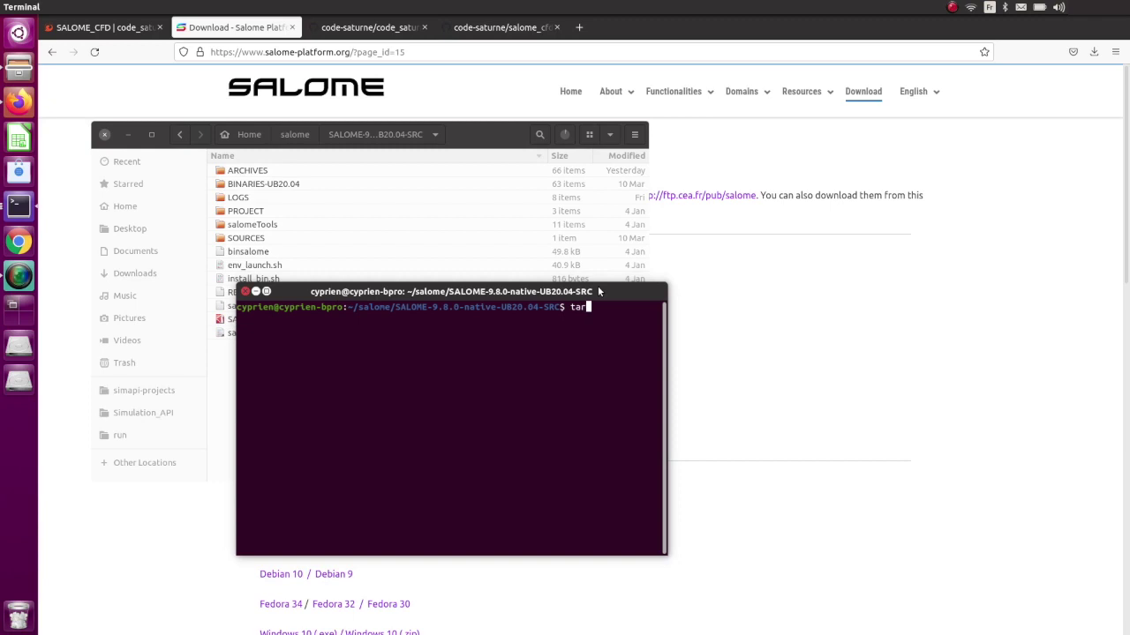
{"action": "type", "text": " -xvf"}
{"action": "key", "text": "BackSpace"}
{"action": "key", "text": "BackSpace"}
{"action": "key", "text": "BackSpace"}
{"action": "key", "text": "BackSpace"}
{"action": "key", "text": "BackSpace"}
{"action": "key", "text": "BackSpace"}
{"action": "key", "text": "BackSpace"}
{"action": "key", "text": "BackSpace"}
{"action": "key", "text": "BackSpace"}
Open the README file in the SALOME package folder and read its Binaries section.
{"action": "left_click_drag", "start_coordinate": [385, 291], "coordinate": [188, 371]}
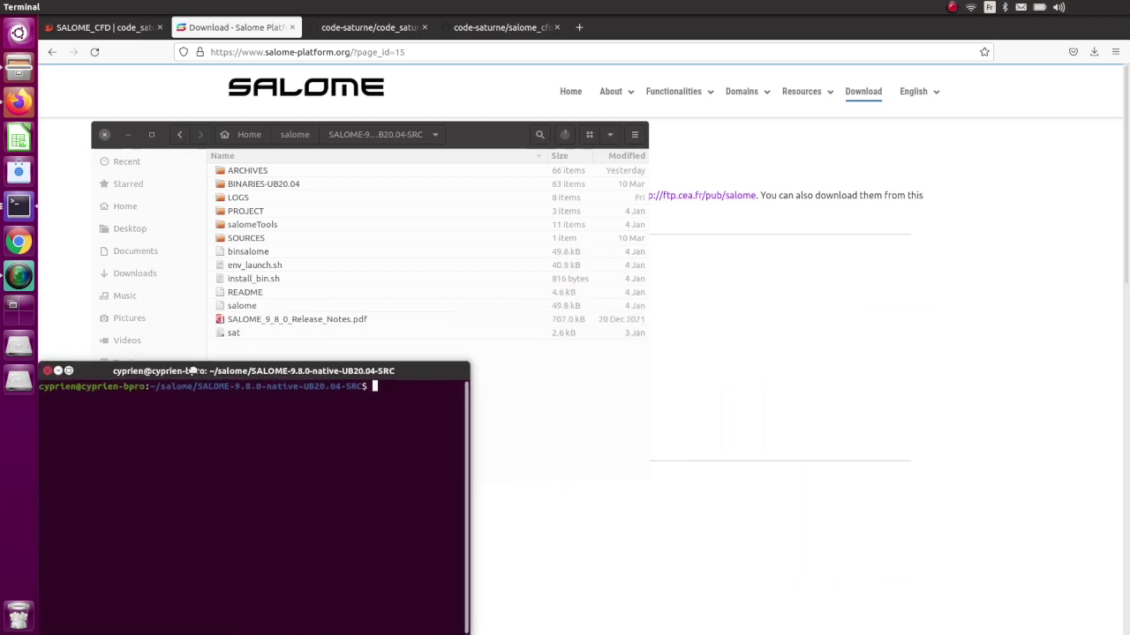
{"action": "double_click", "coordinate": [259, 293]}
{"action": "scroll", "coordinate": [803, 226], "scroll_direction": "up", "scroll_amount": 10}
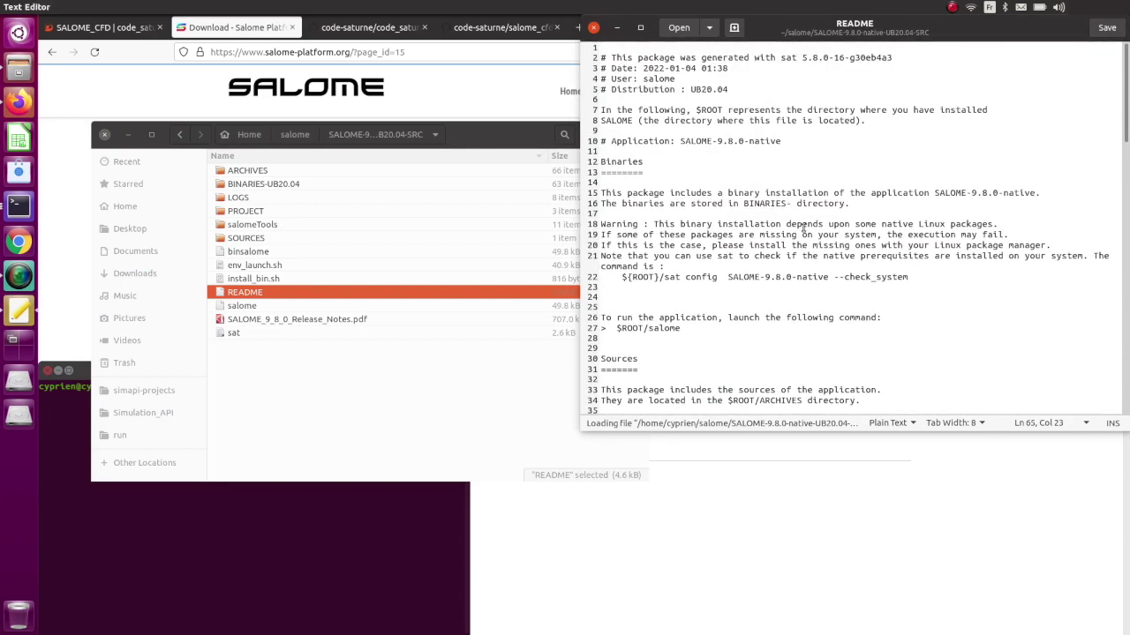
{"action": "left_click", "coordinate": [261, 187]}
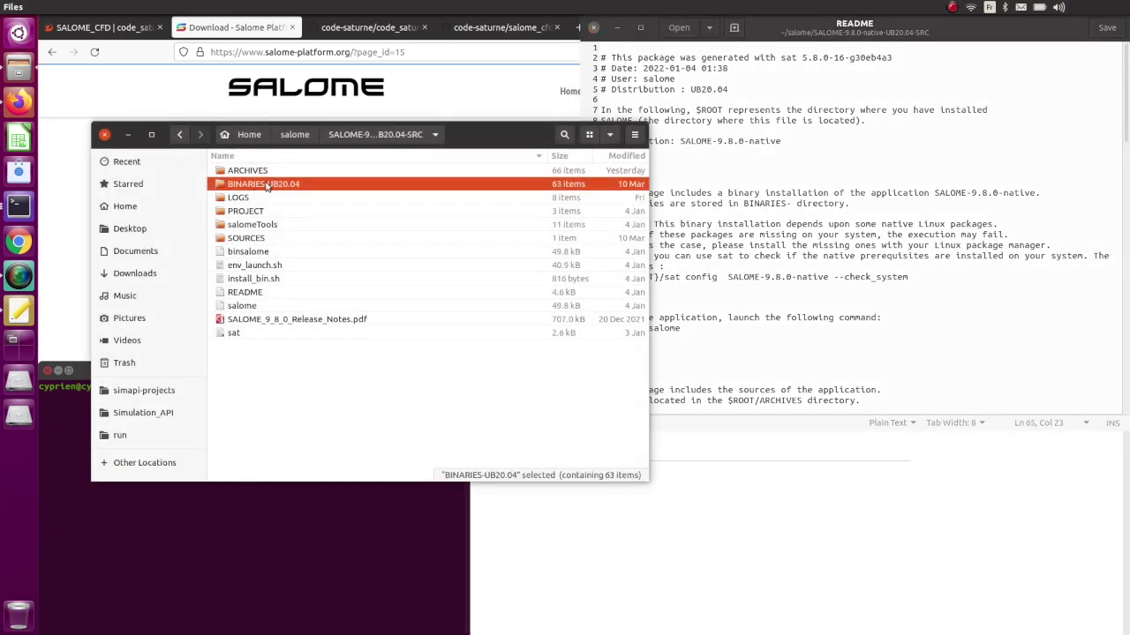
{"action": "left_click", "coordinate": [784, 165]}
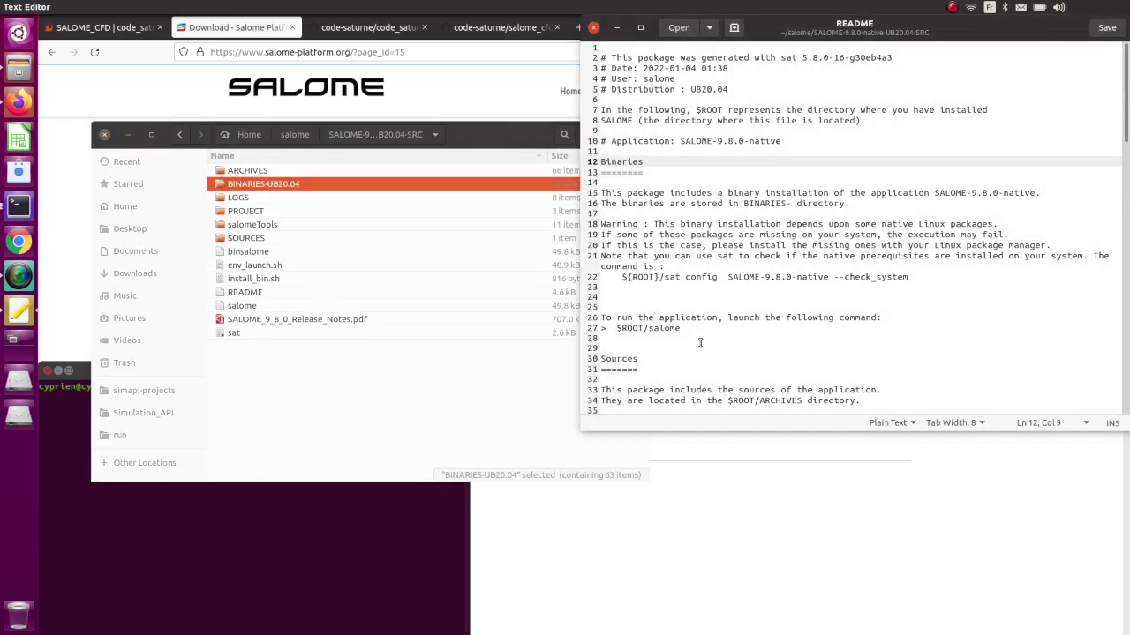
{"action": "left_click_drag", "start_coordinate": [709, 337], "coordinate": [589, 169]}
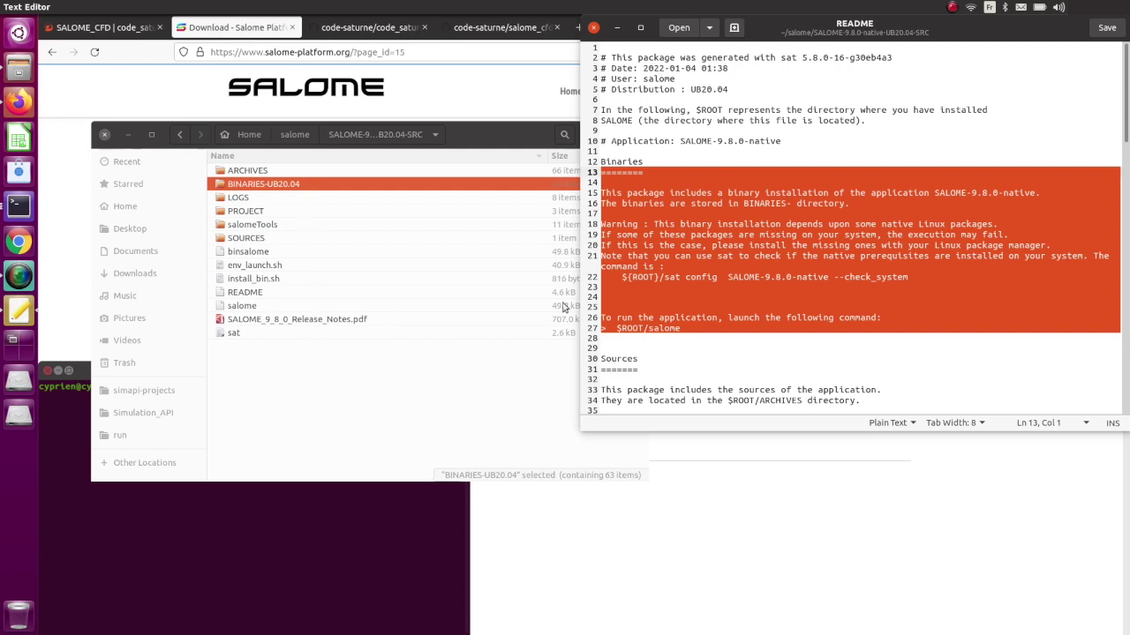
Copy the system check command from the README, starting at /sat and leaving out the ${ROOT} prefix.
{"action": "left_click", "coordinate": [849, 277]}
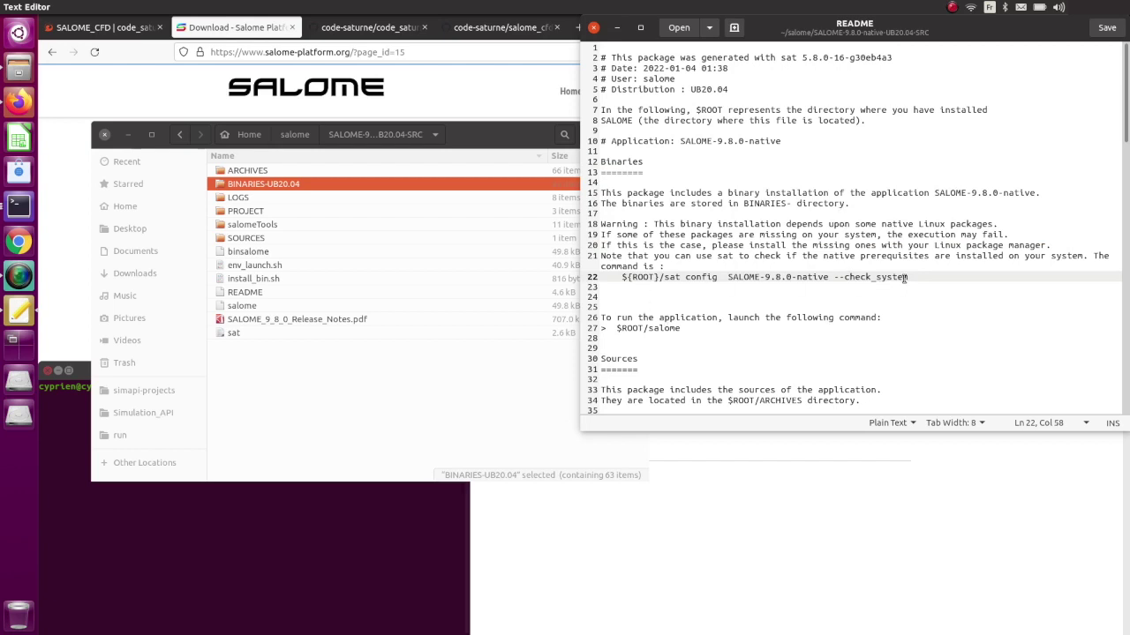
{"action": "left_click_drag", "start_coordinate": [908, 277], "coordinate": [653, 279]}
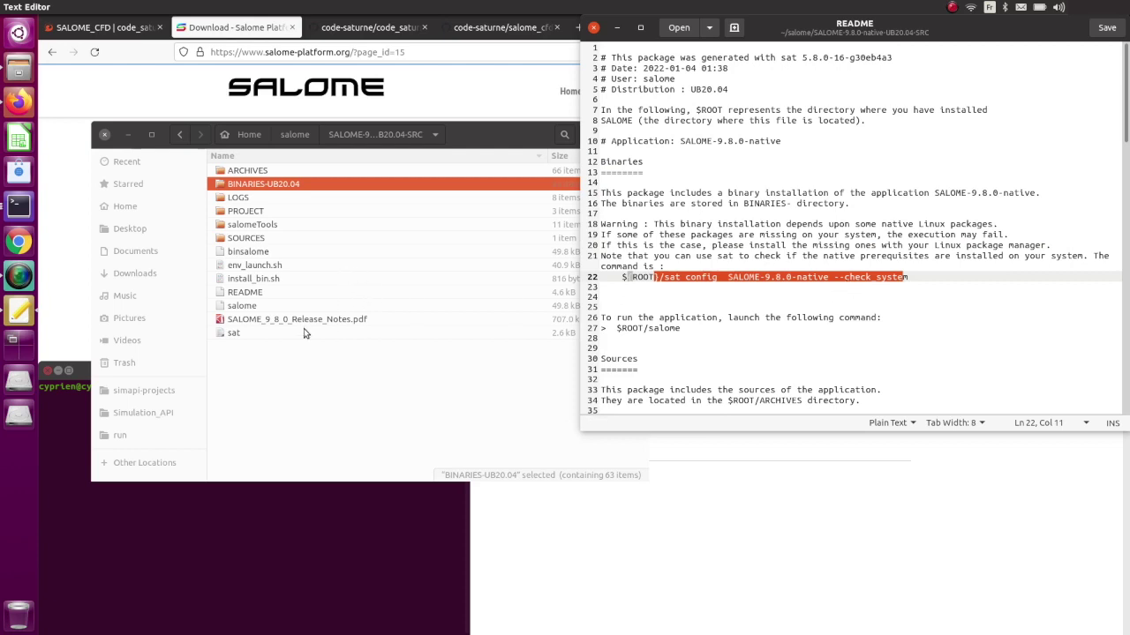
{"action": "left_click", "coordinate": [396, 408]}
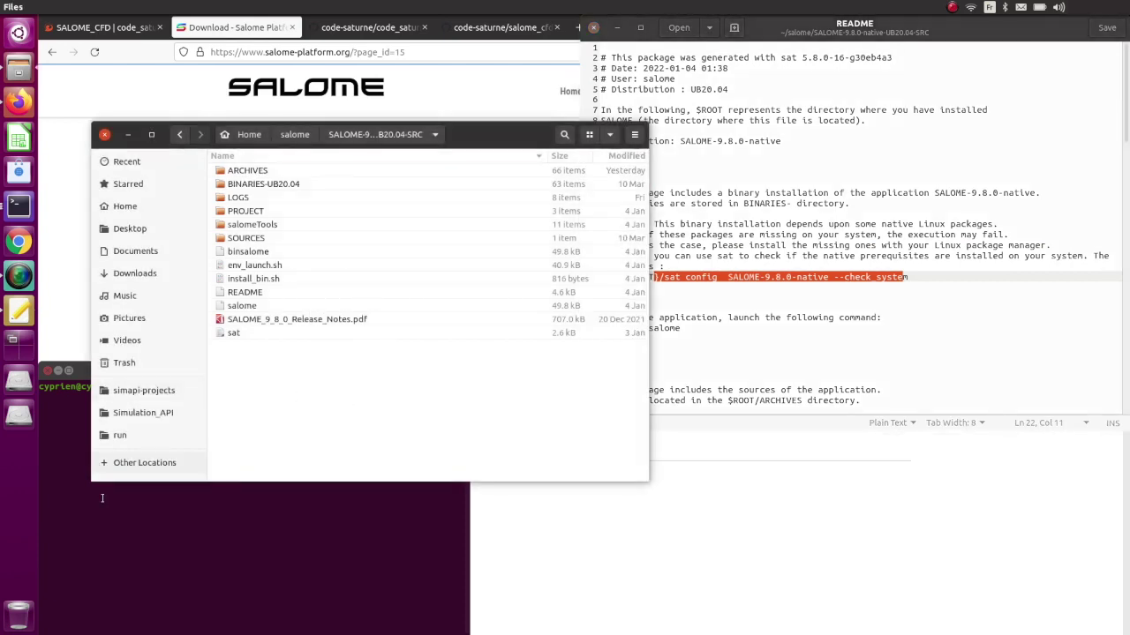
{"action": "left_click", "coordinate": [83, 455]}
{"action": "left_click_drag", "start_coordinate": [349, 372], "coordinate": [419, 378]}
{"action": "left_click", "coordinate": [814, 293]}
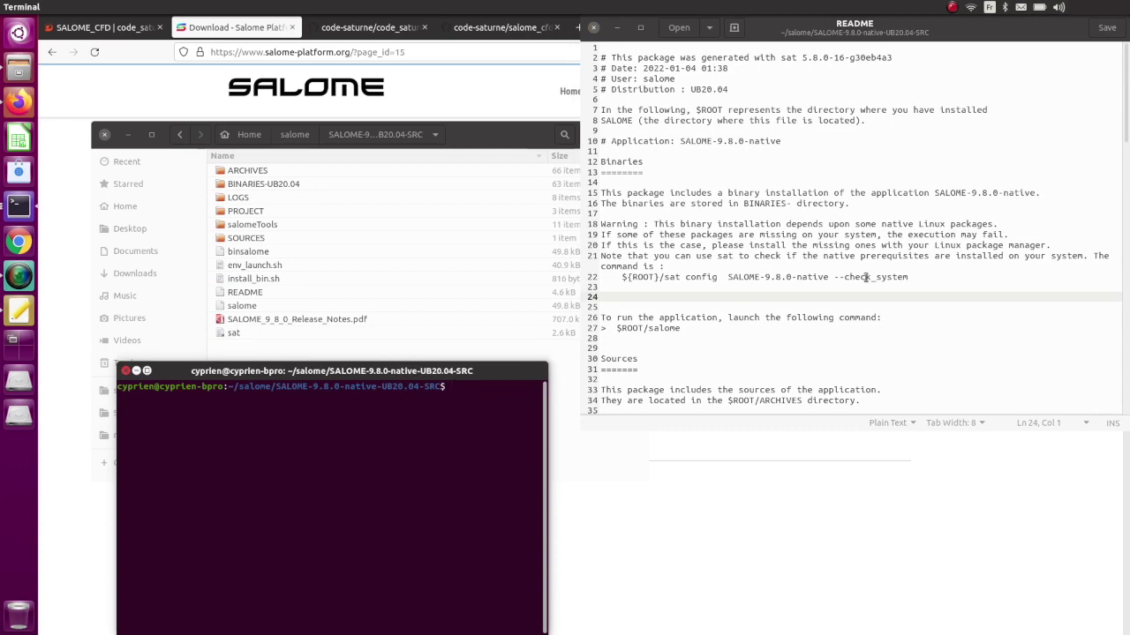
{"action": "left_click_drag", "start_coordinate": [909, 277], "coordinate": [659, 277]}
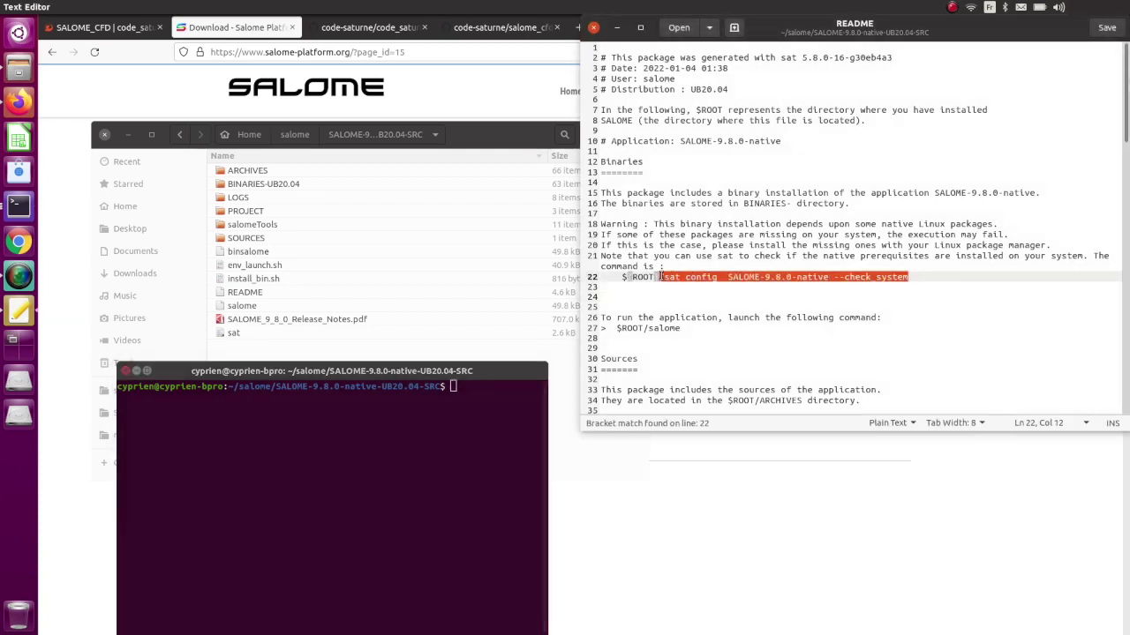
{"action": "left_click", "coordinate": [662, 278]}
{"action": "left_click_drag", "start_coordinate": [912, 276], "coordinate": [660, 277]}
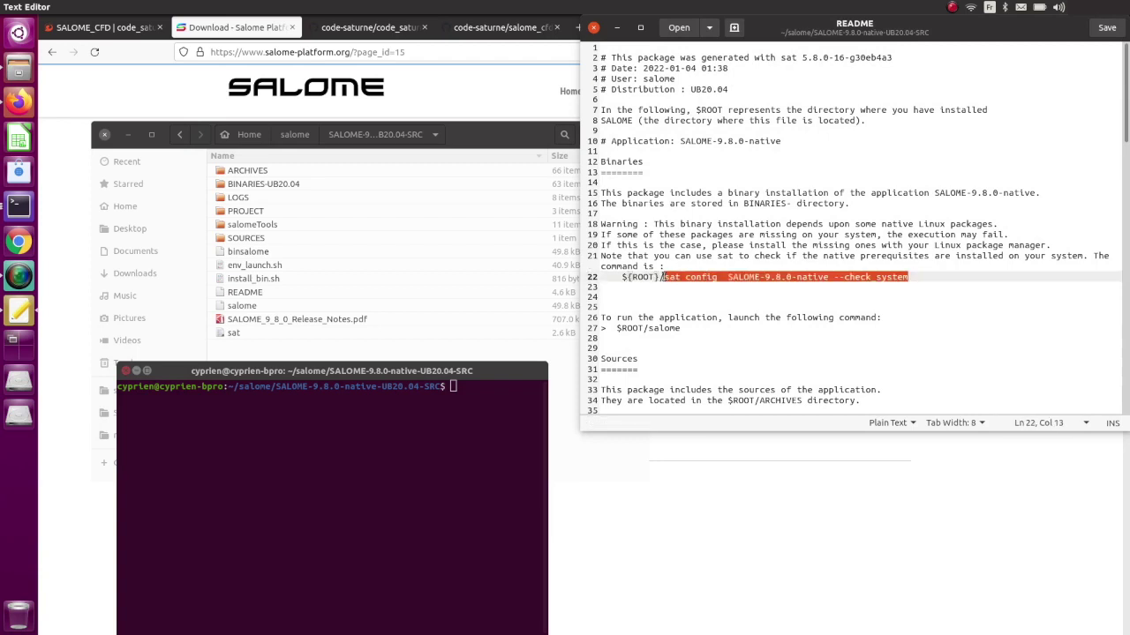
{"action": "right_click", "coordinate": [664, 279]}
{"action": "left_click", "coordinate": [693, 331]}
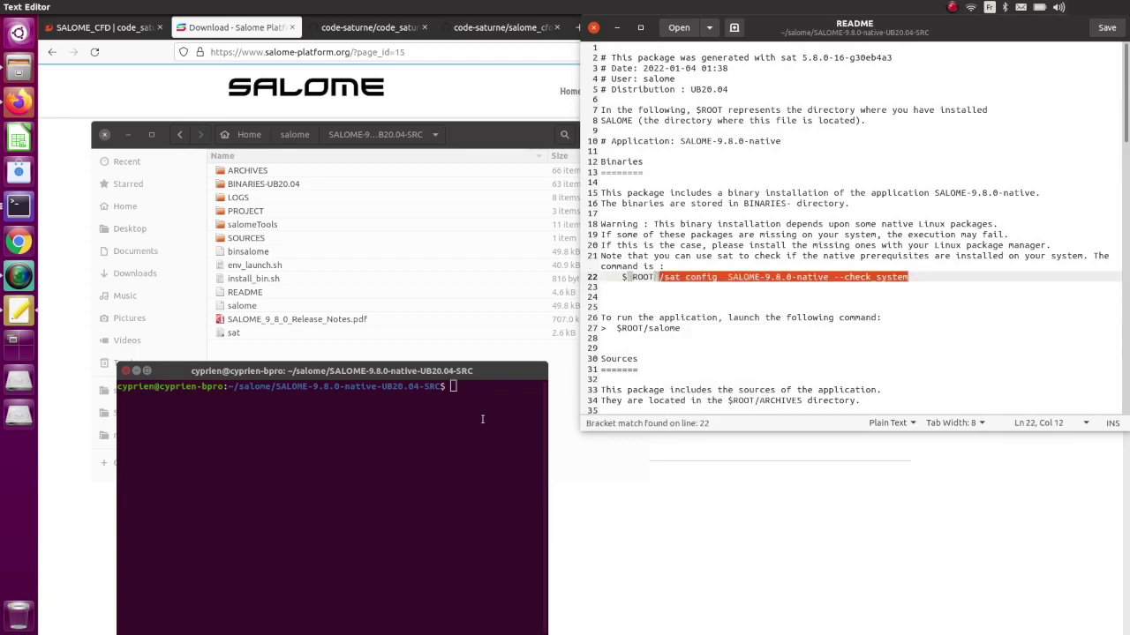
Run ./sat config SALOME-9.8.0-native --check_system in the Terminal opened in the SALOME package folder.
{"action": "left_click", "coordinate": [473, 431]}
{"action": "type", "text": "."}
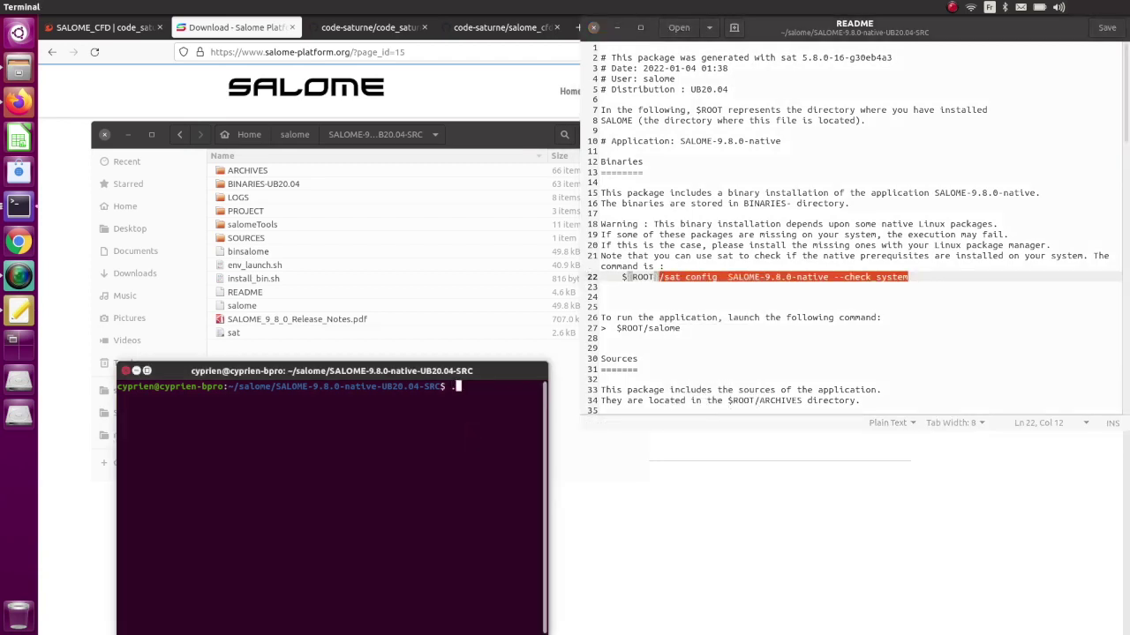
{"action": "right_click", "coordinate": [484, 392]}
{"action": "left_click", "coordinate": [503, 428]}
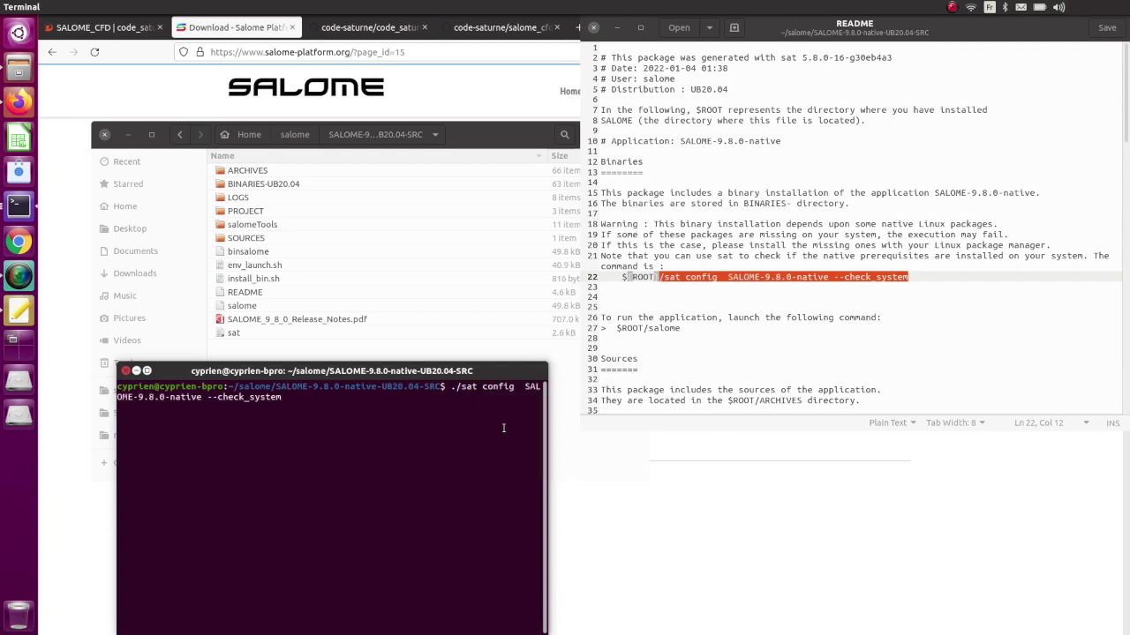
{"action": "key", "text": "Return"}
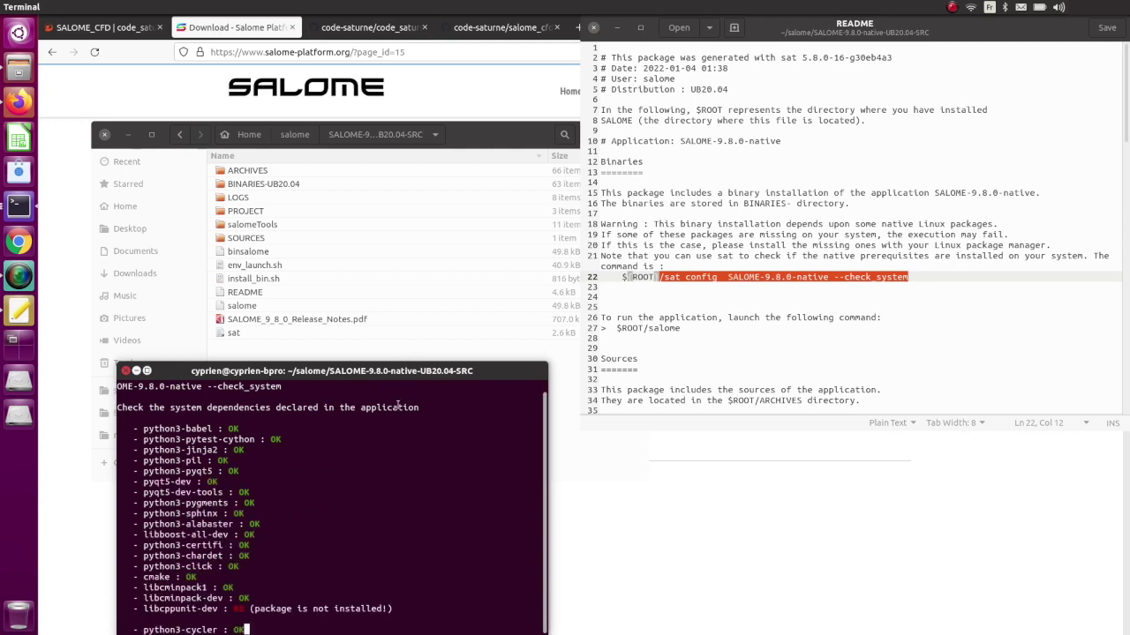
Enlarge the Terminal window and examine the system dependency check for packages that are not installed.
{"action": "left_click_drag", "start_coordinate": [398, 371], "coordinate": [412, 157]}
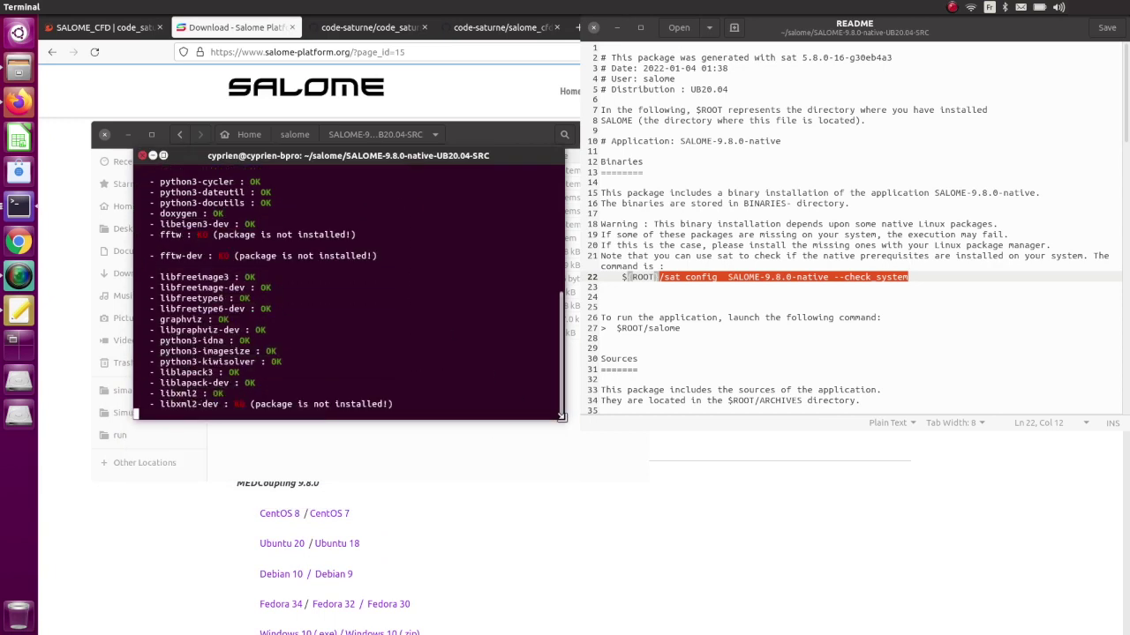
{"action": "left_click_drag", "start_coordinate": [560, 415], "coordinate": [680, 587]}
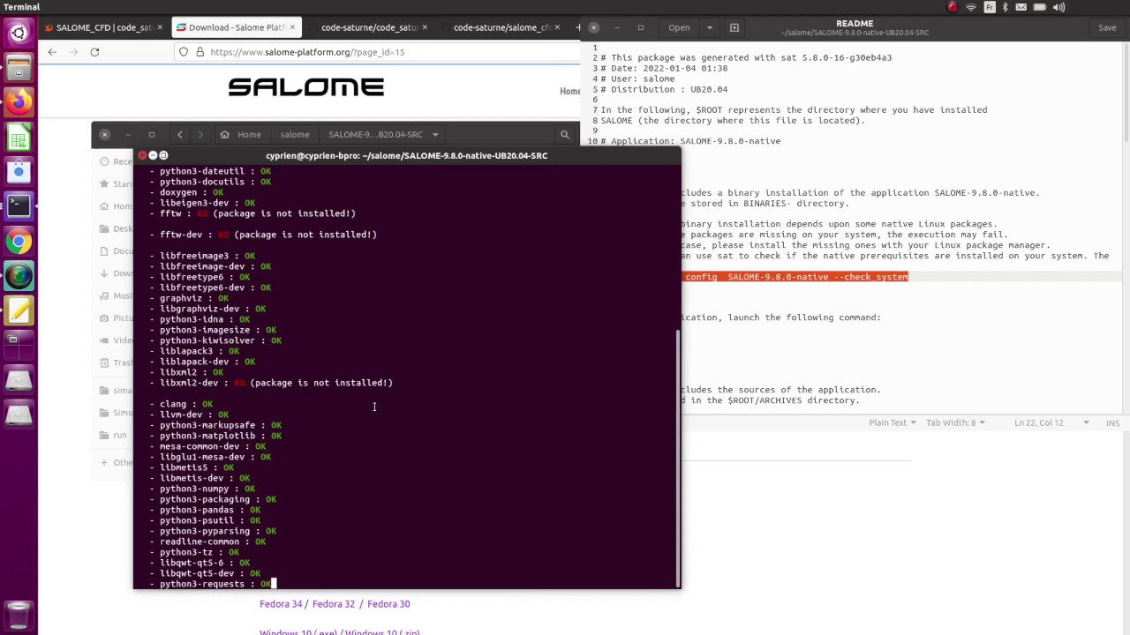
{"action": "scroll", "coordinate": [375, 407], "scroll_direction": "up", "scroll_amount": 5}
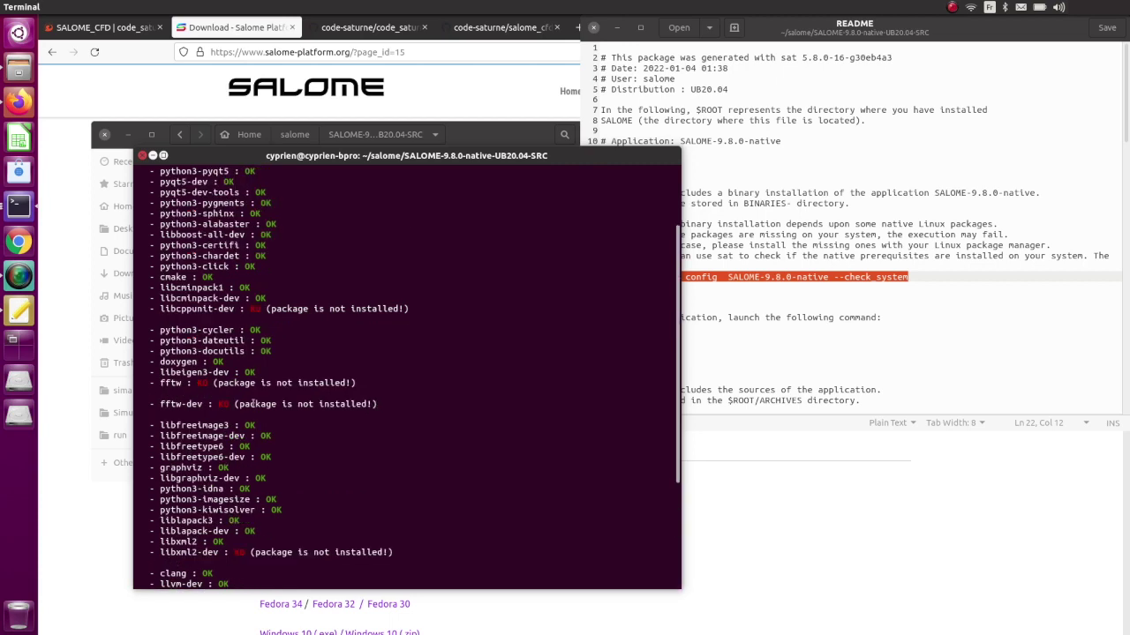
{"action": "scroll", "coordinate": [237, 302], "scroll_direction": "up", "scroll_amount": 3}
{"action": "scroll", "coordinate": [238, 322], "scroll_direction": "down", "scroll_amount": 1}
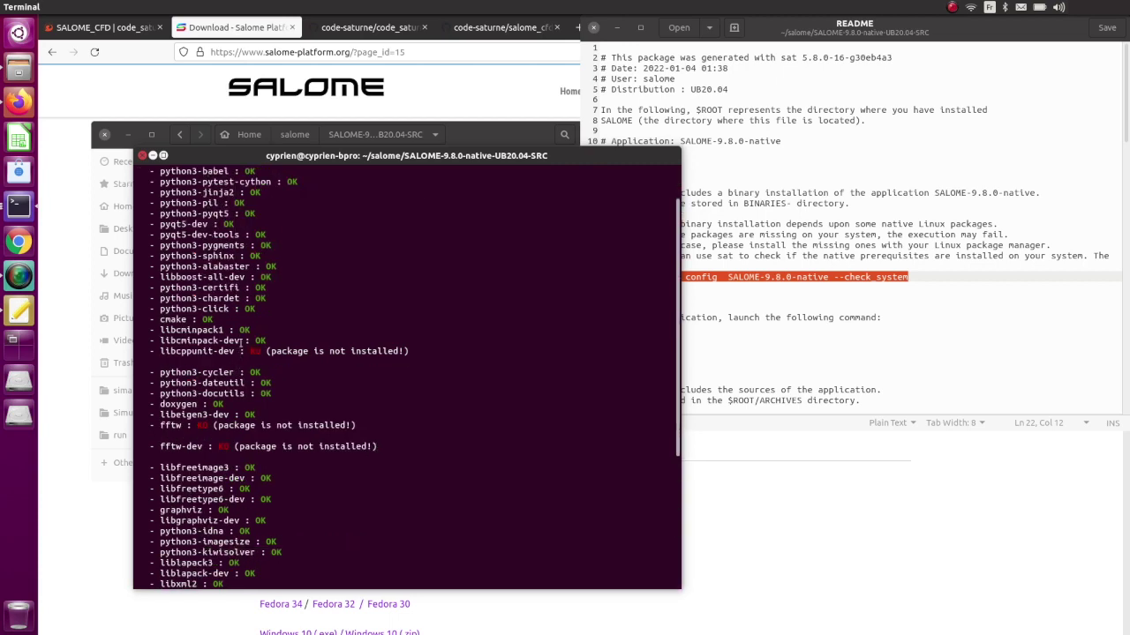
{"action": "scroll", "coordinate": [240, 342], "scroll_direction": "up", "scroll_amount": 2}
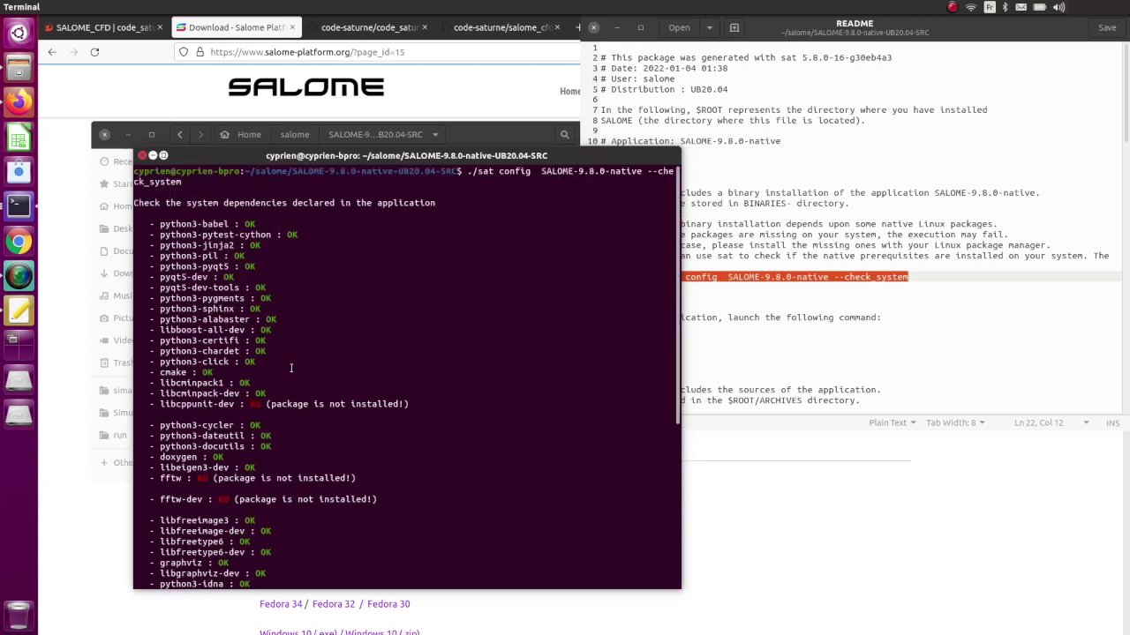
{"action": "scroll", "coordinate": [220, 309], "scroll_direction": "down", "scroll_amount": 8}
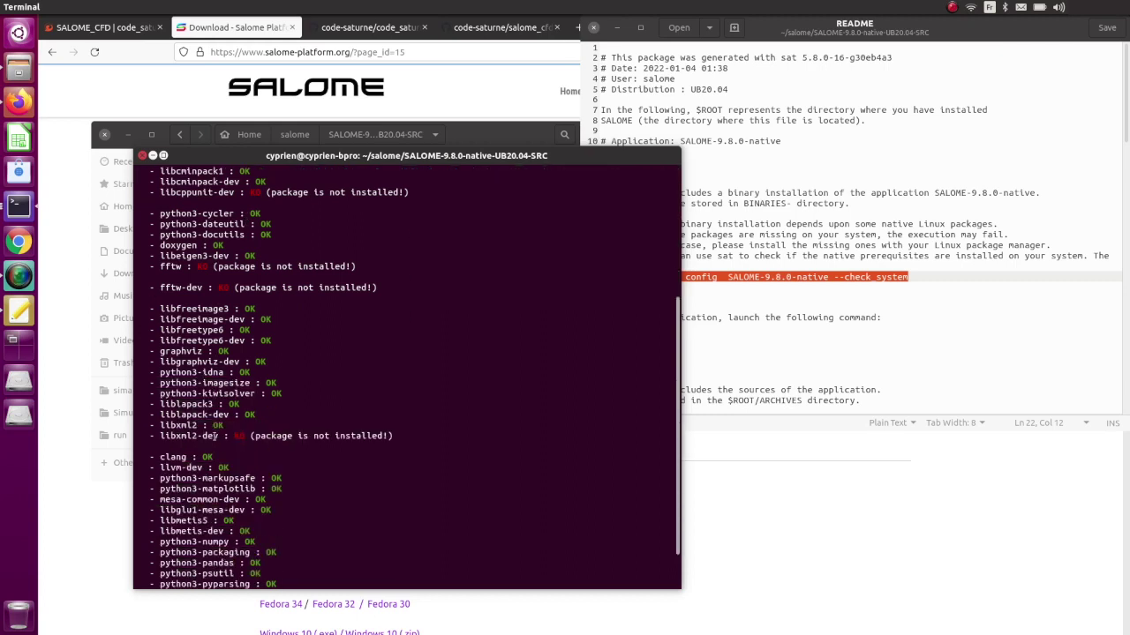
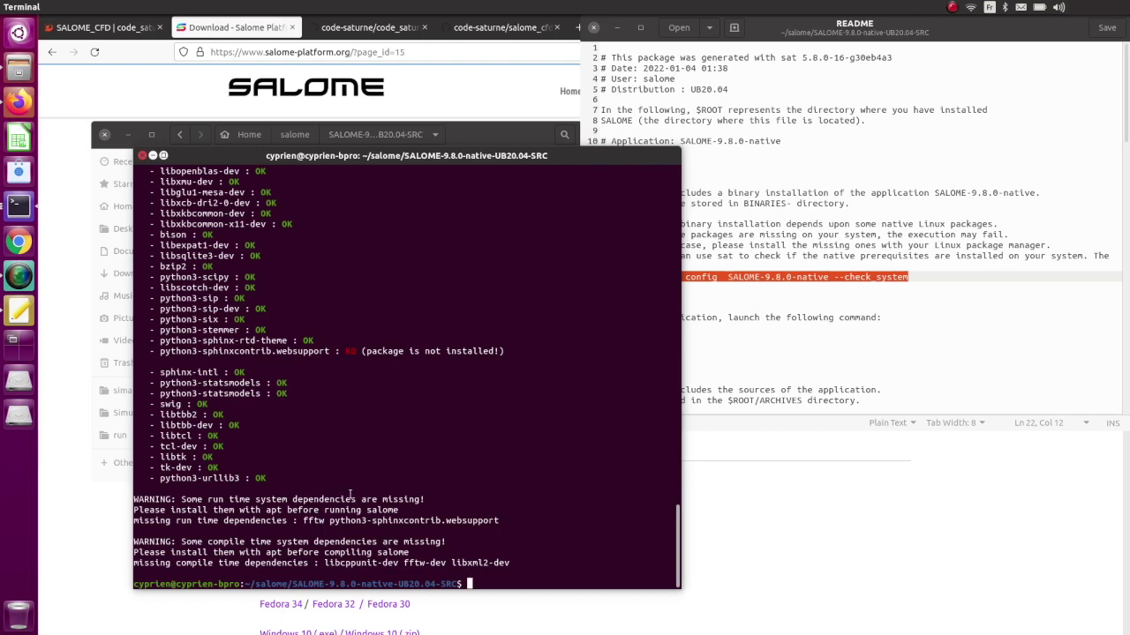
{"action": "scroll", "coordinate": [349, 494], "scroll_direction": "up", "scroll_amount": 15}
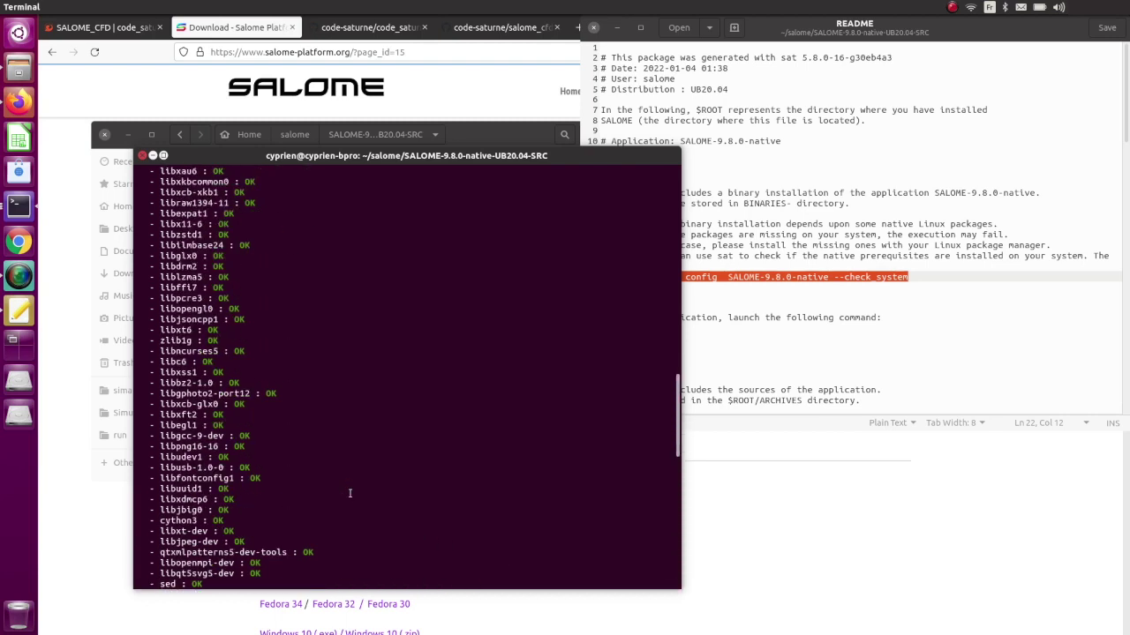
{"action": "scroll", "coordinate": [350, 493], "scroll_direction": "up", "scroll_amount": 15}
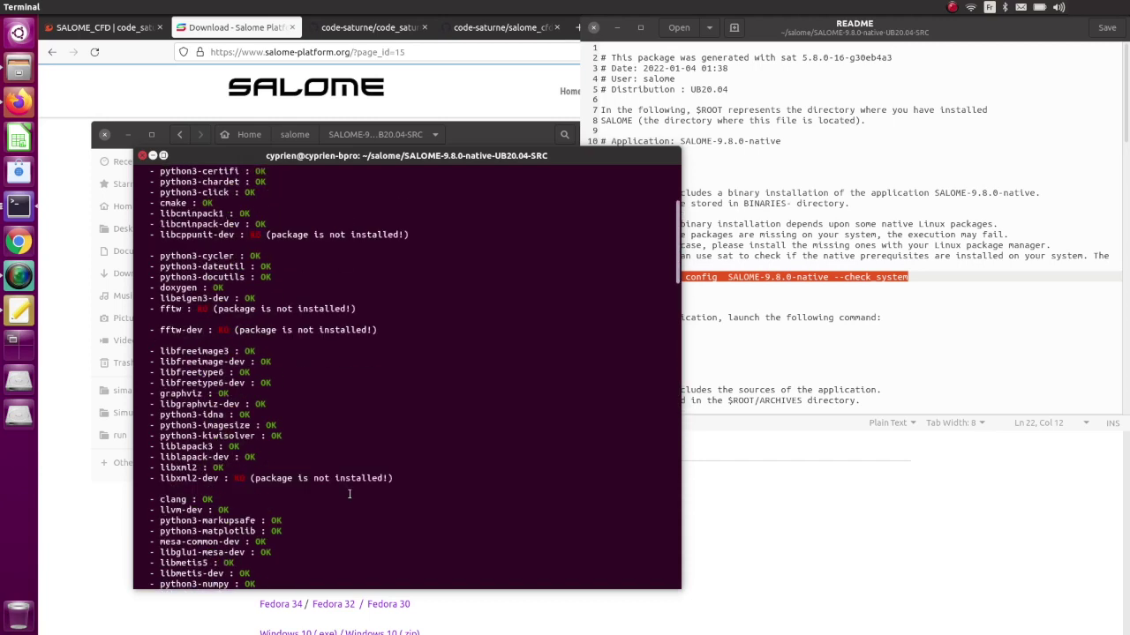
{"action": "scroll", "coordinate": [350, 495], "scroll_direction": "up", "scroll_amount": 5}
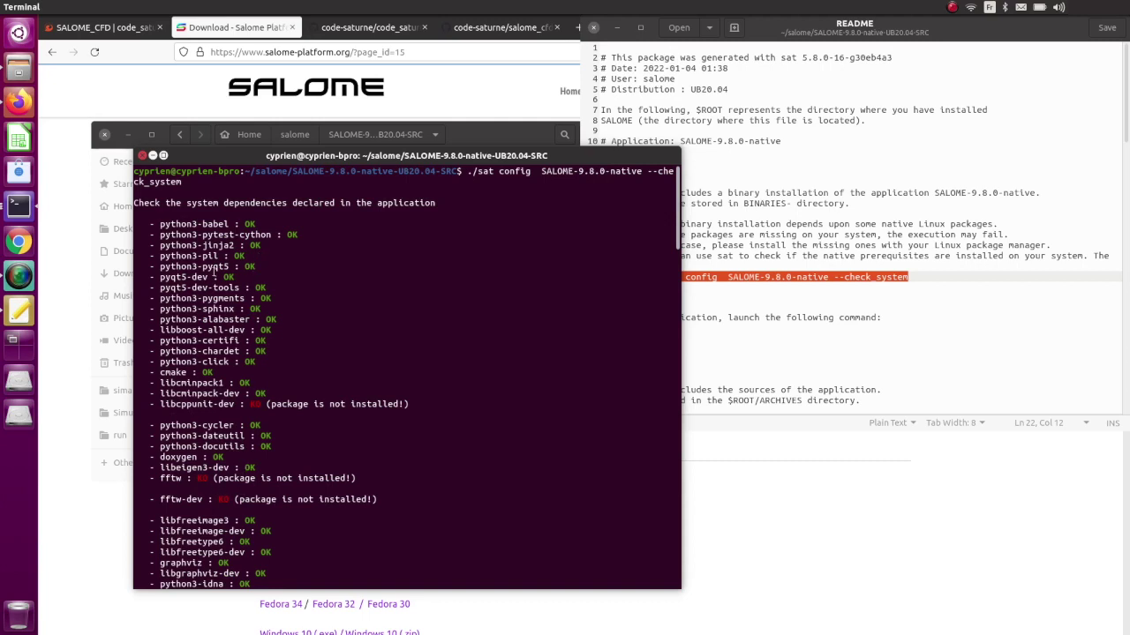
Open a new Terminal window and enter apt-get install synaptic at its prompt without running it.
{"action": "right_click", "coordinate": [30, 212]}
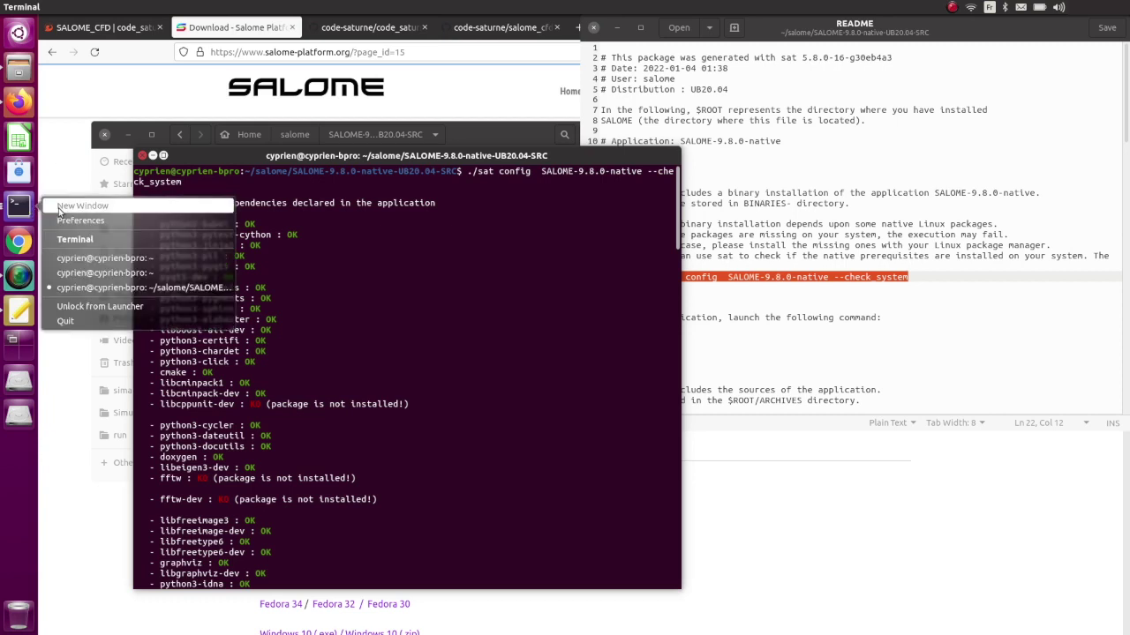
{"action": "left_click", "coordinate": [62, 212]}
{"action": "left_click_drag", "start_coordinate": [808, 370], "coordinate": [704, 247]}
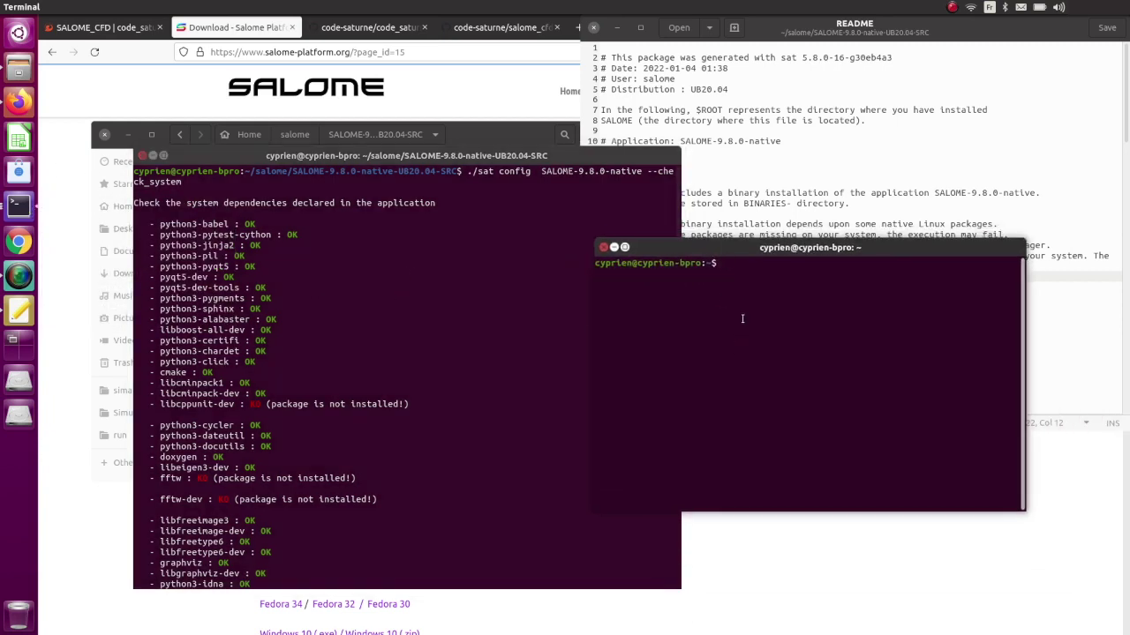
{"action": "type", "text": "apt_get"}
{"action": "key", "text": "BackSpace"}
{"action": "key", "text": "BackSpace"}
{"action": "key", "text": "BackSpace"}
{"action": "key", "text": "BackSpace"}
{"action": "type", "text": "-get insta"}
{"action": "type", "text": "ll synapt"}
{"action": "type", "text": "ic"}
Change the command to sudo synaptic, run it and enter the account password to launch Synaptic Package Manager.
{"action": "key", "text": "Left"}
{"action": "key", "text": "Left"}
{"action": "key", "text": "Left"}
{"action": "key", "text": "Left"}
{"action": "key", "text": "Left"}
{"action": "key", "text": "Left"}
{"action": "key", "text": "Left"}
{"action": "key", "text": "ctrl+u"}
{"action": "type", "text": "sudo"}
{"action": "key", "text": "Return"}
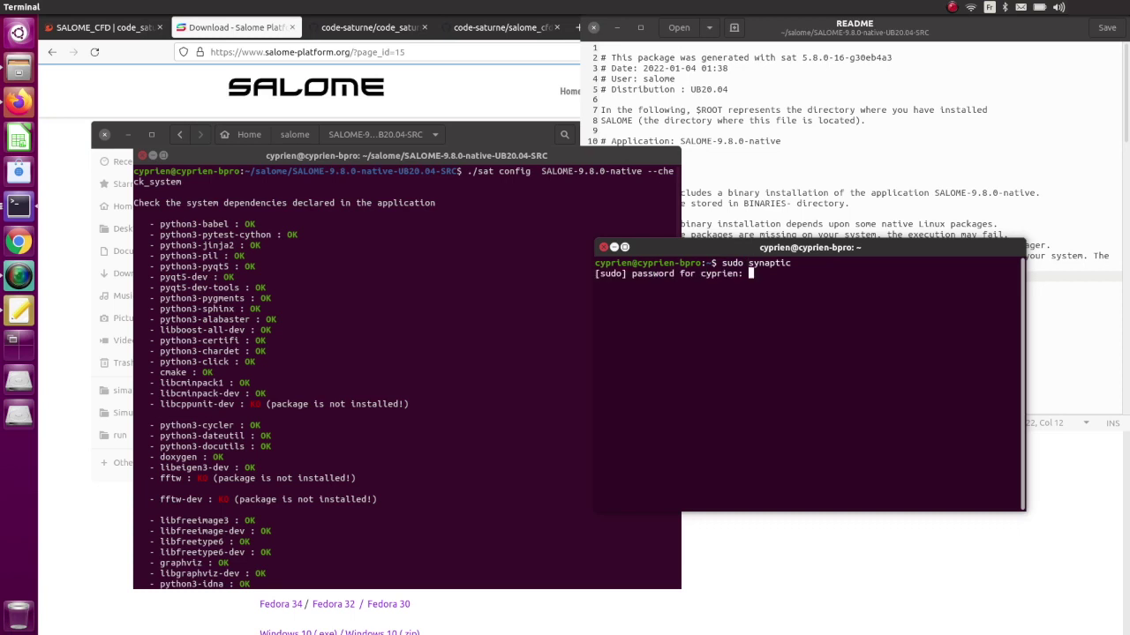
{"action": "key", "text": "Return"}
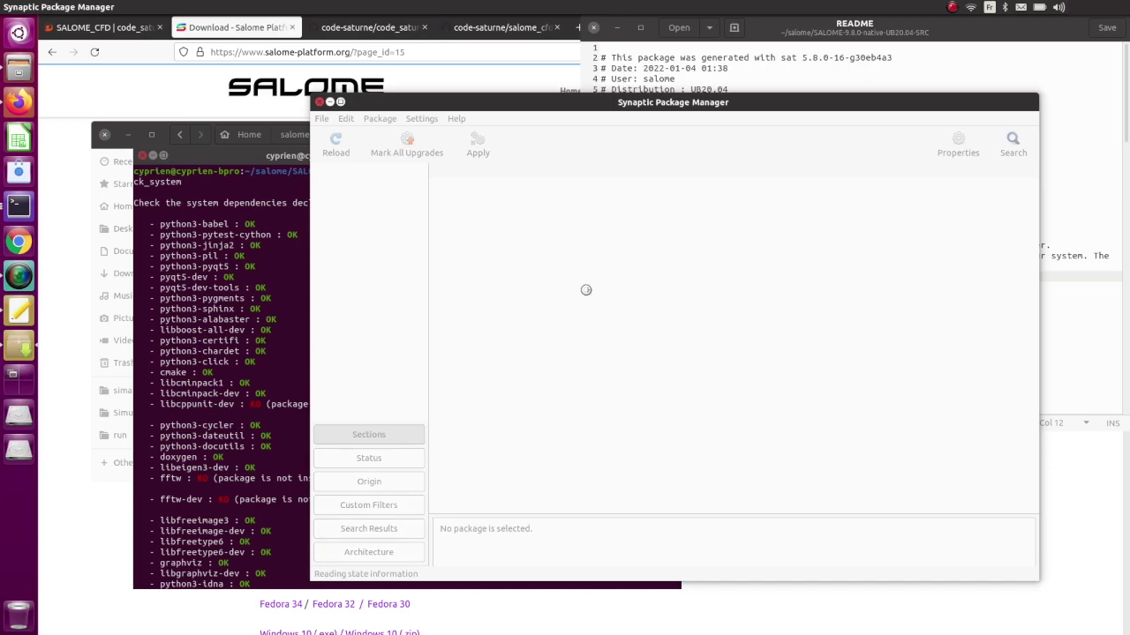
Move the Synaptic window aside and copy the package name graphviz from the dependency check in the Terminal.
{"action": "left_click_drag", "start_coordinate": [540, 99], "coordinate": [595, 82]}
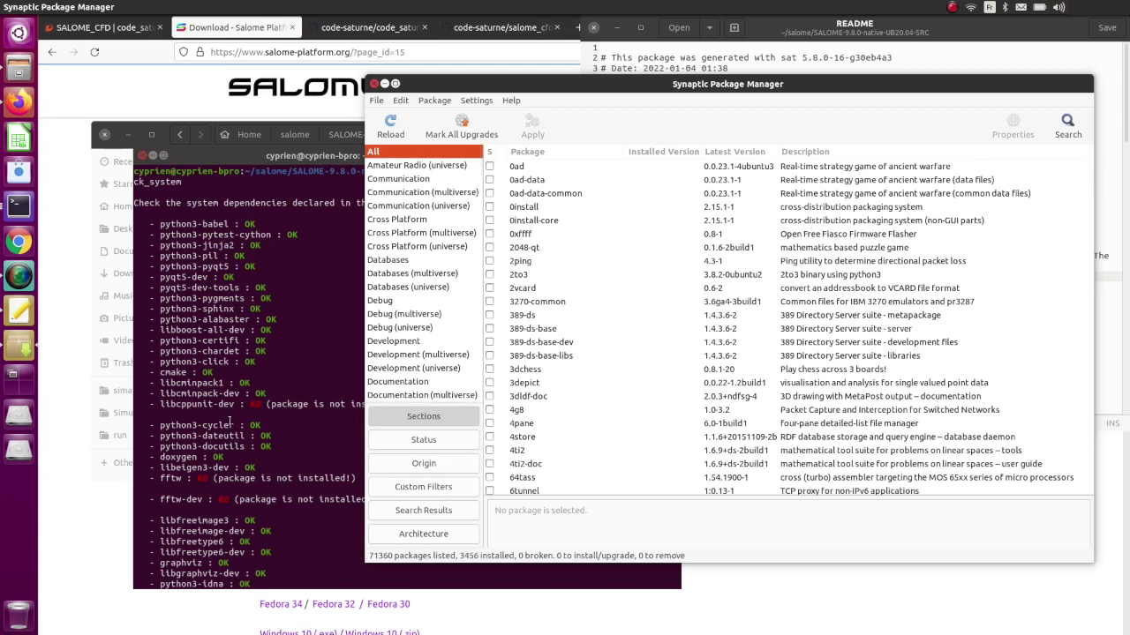
{"action": "scroll", "coordinate": [238, 415], "scroll_direction": "down", "scroll_amount": 1}
{"action": "scroll", "coordinate": [232, 421], "scroll_direction": "up", "scroll_amount": 1}
{"action": "scroll", "coordinate": [197, 340], "scroll_direction": "down", "scroll_amount": 3}
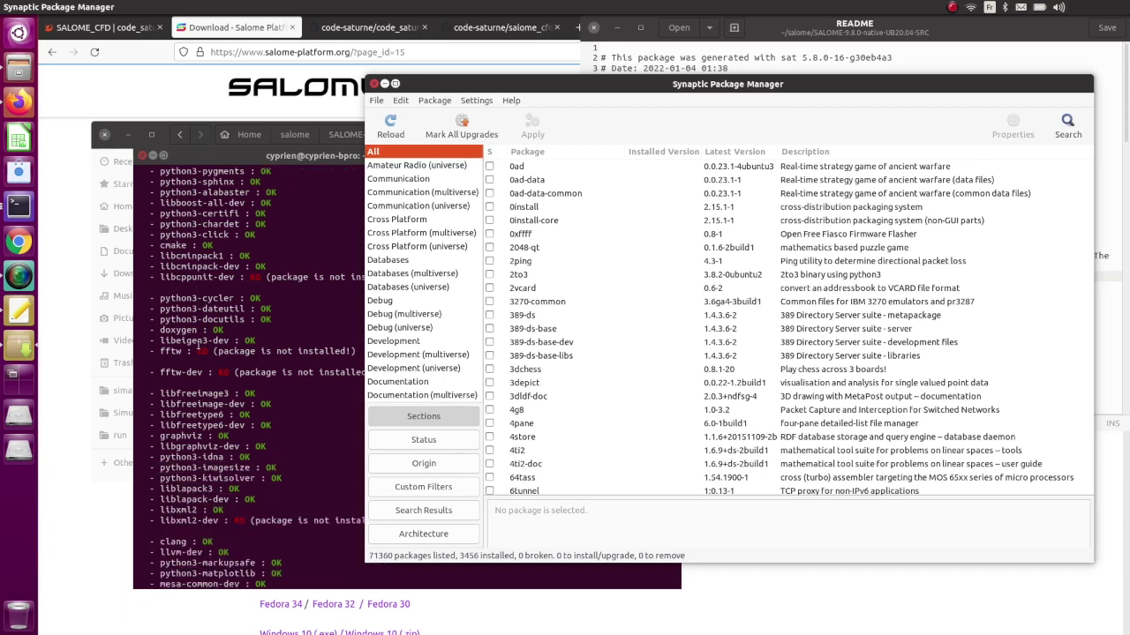
{"action": "scroll", "coordinate": [182, 408], "scroll_direction": "down", "scroll_amount": 1}
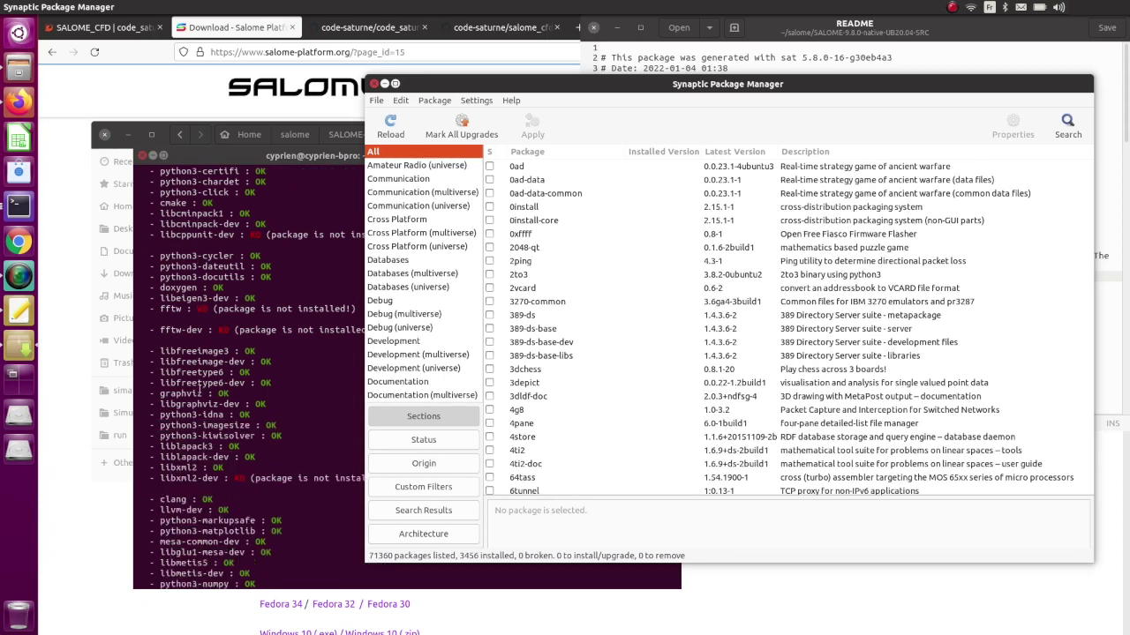
{"action": "left_click", "coordinate": [202, 395]}
{"action": "left_click_drag", "start_coordinate": [203, 394], "coordinate": [161, 394]}
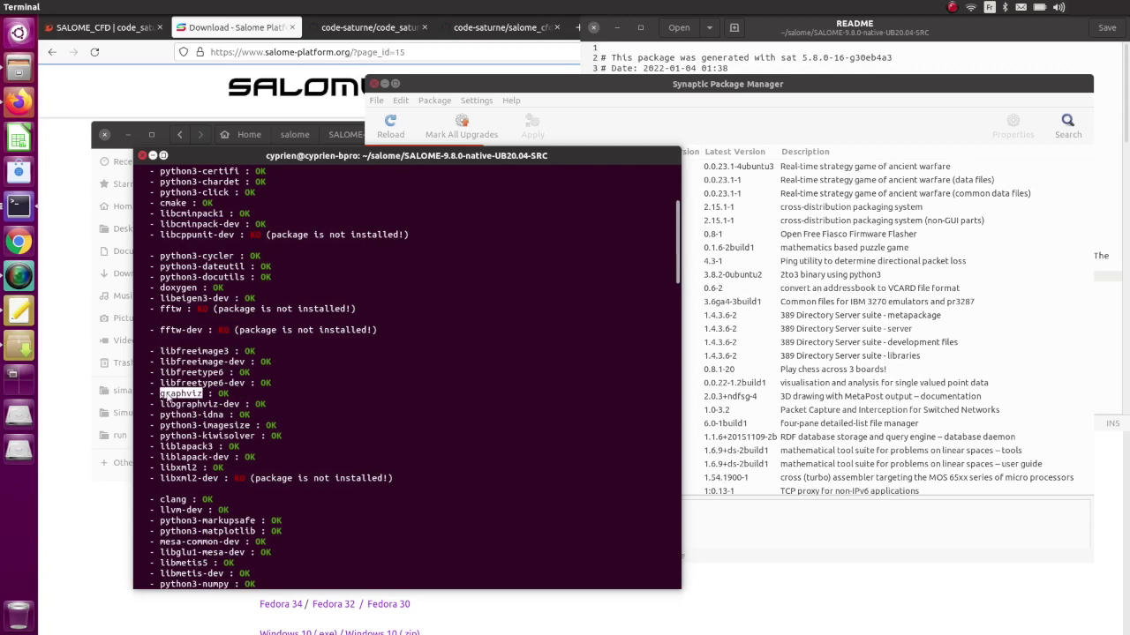
{"action": "right_click", "coordinate": [183, 398]}
{"action": "left_click", "coordinate": [190, 410]}
Search for the copied name graphviz in Synaptic Package Manager.
{"action": "left_click", "coordinate": [1063, 122]}
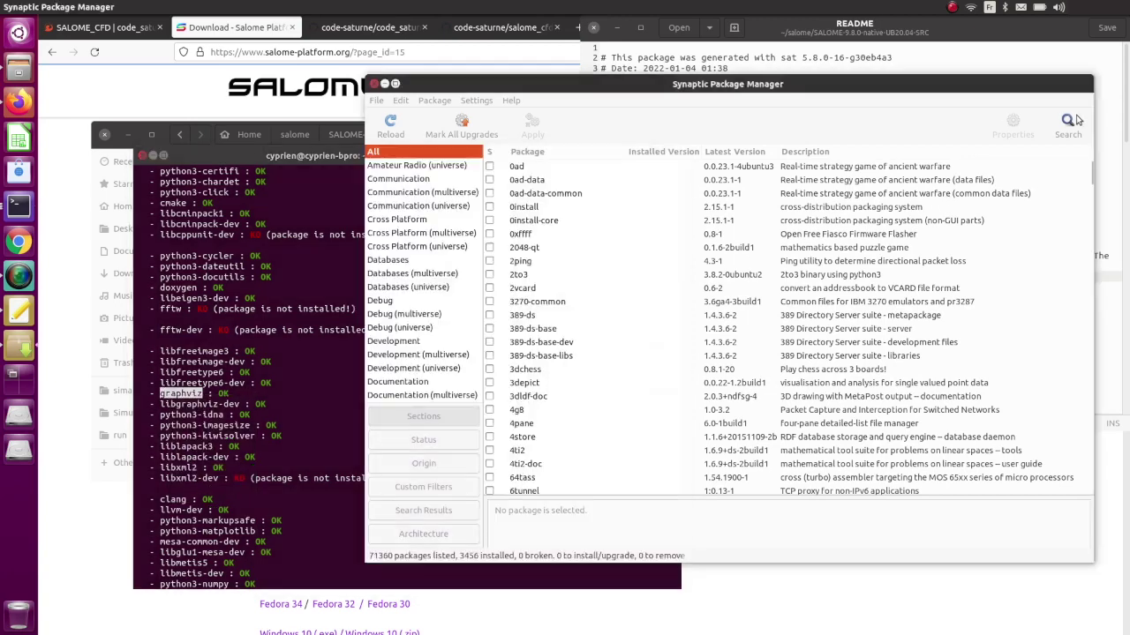
{"action": "right_click", "coordinate": [727, 326]}
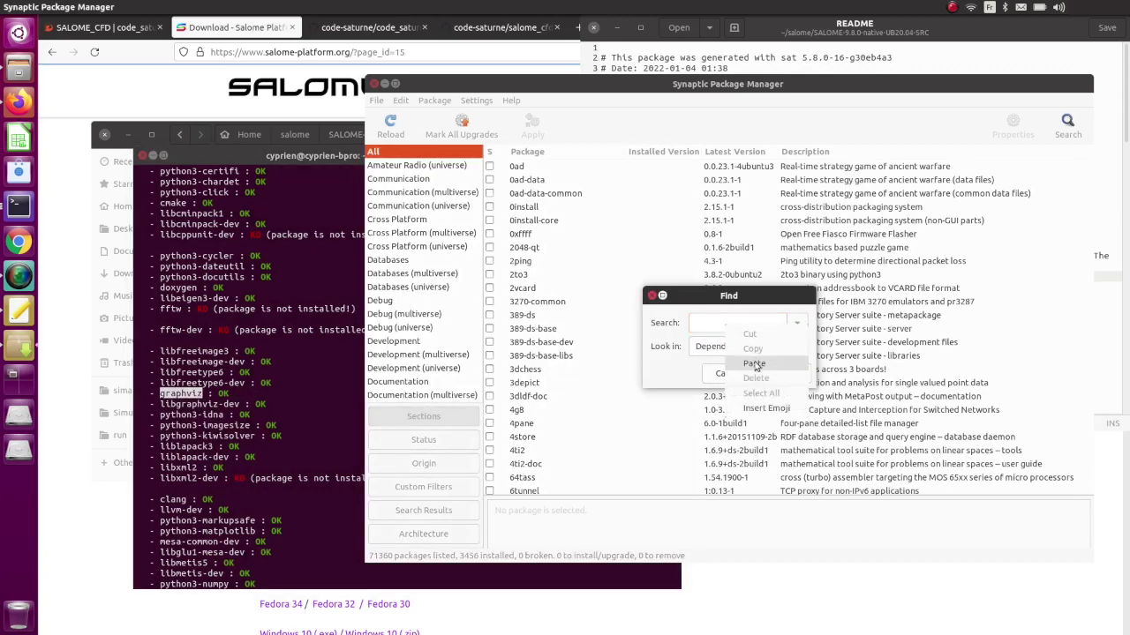
{"action": "left_click", "coordinate": [752, 360]}
{"action": "left_click", "coordinate": [784, 374]}
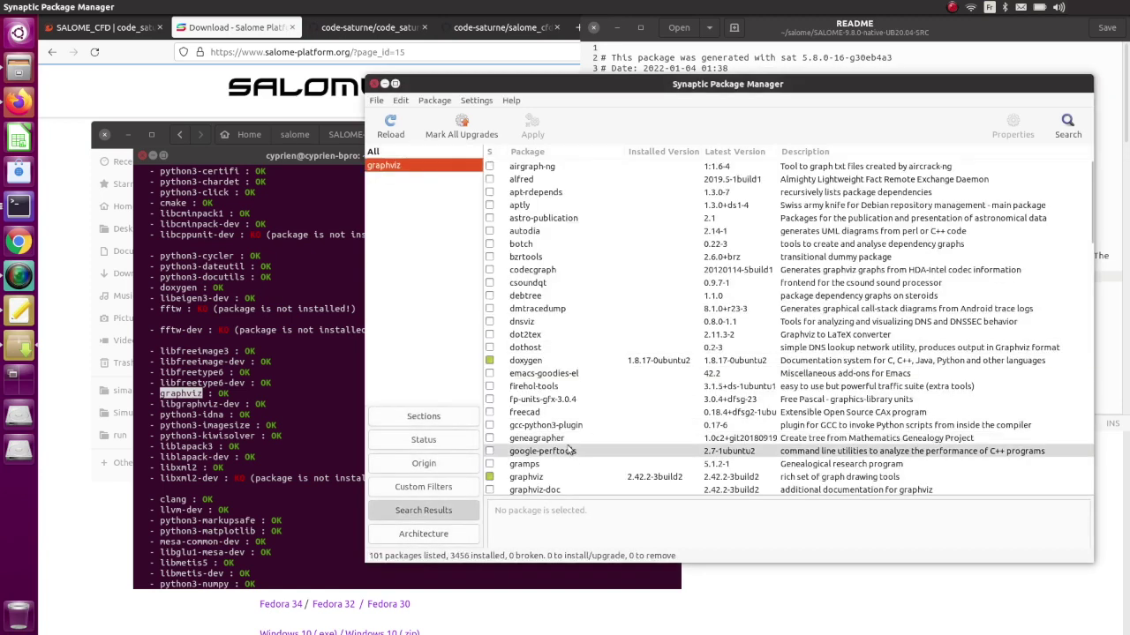
Select the graphviz package, view its marking options without choosing any, and close Synaptic Package Manager.
{"action": "left_click", "coordinate": [527, 477]}
{"action": "scroll", "coordinate": [527, 477], "scroll_direction": "down", "scroll_amount": 1}
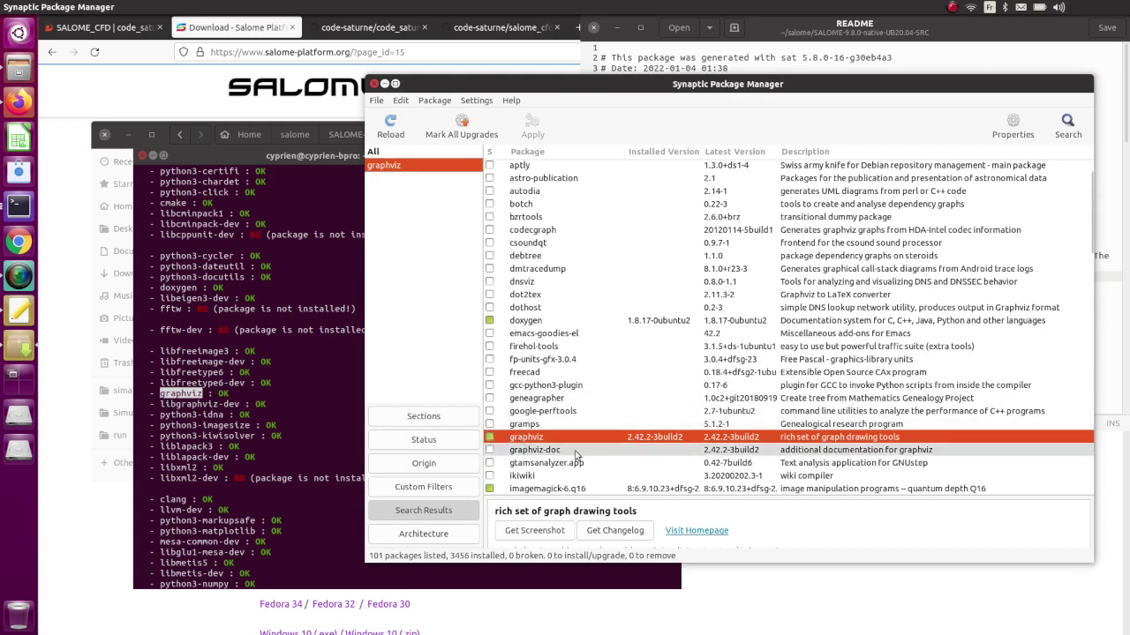
{"action": "left_click", "coordinate": [492, 444]}
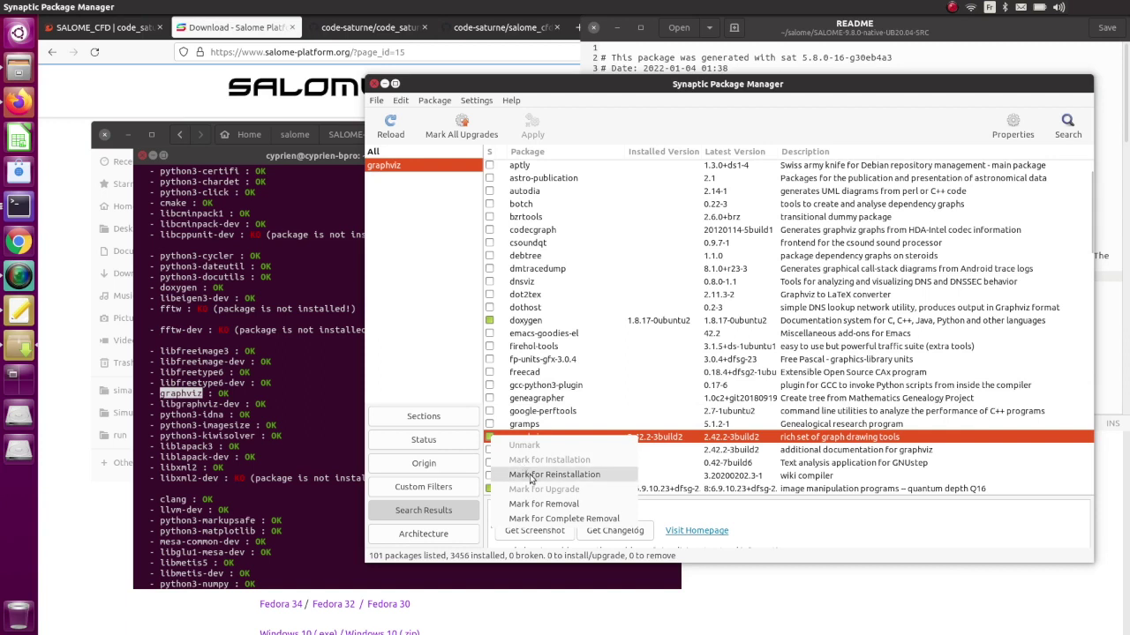
{"action": "left_click", "coordinate": [438, 375]}
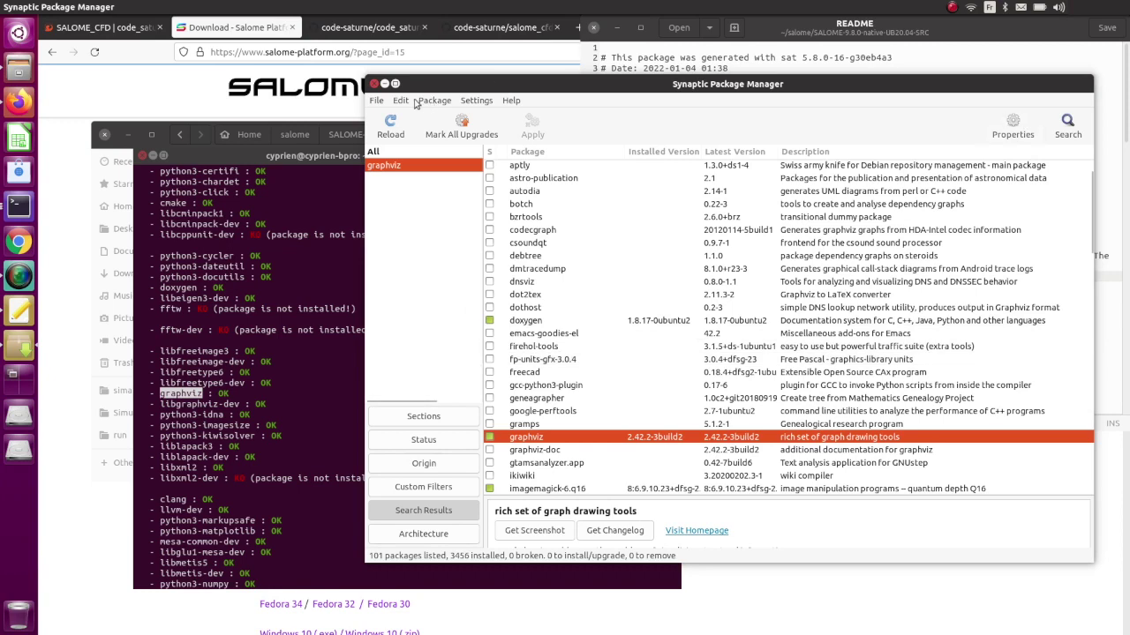
{"action": "left_click", "coordinate": [374, 84]}
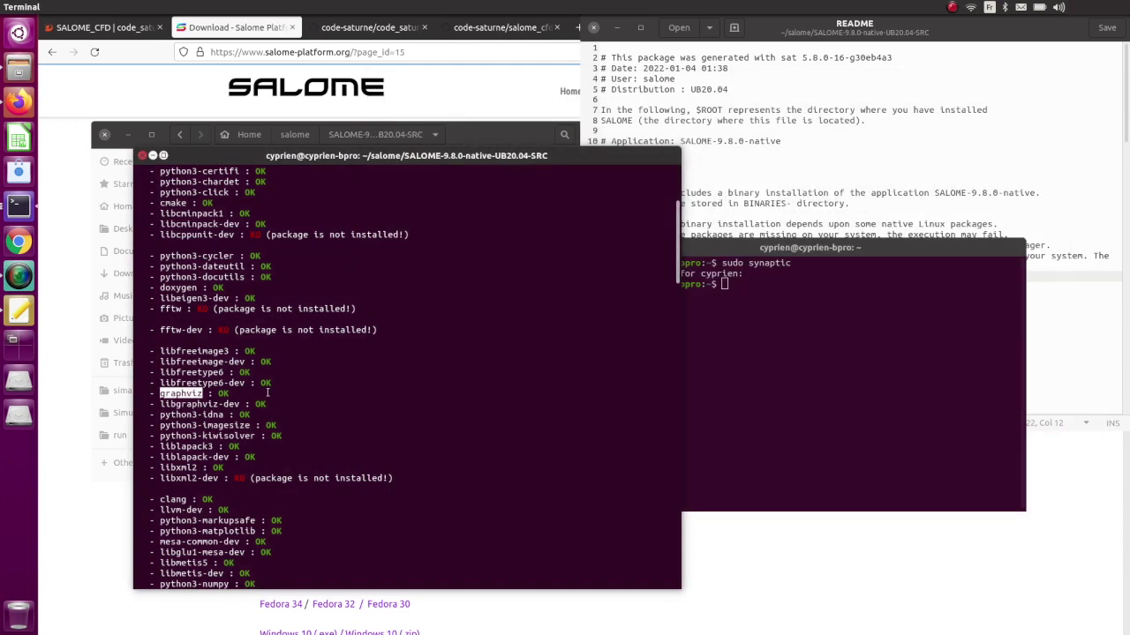
Examine the whole dependency check down to its summary of missing run time and compile time dependencies.
{"action": "scroll", "coordinate": [268, 392], "scroll_direction": "down", "scroll_amount": 9}
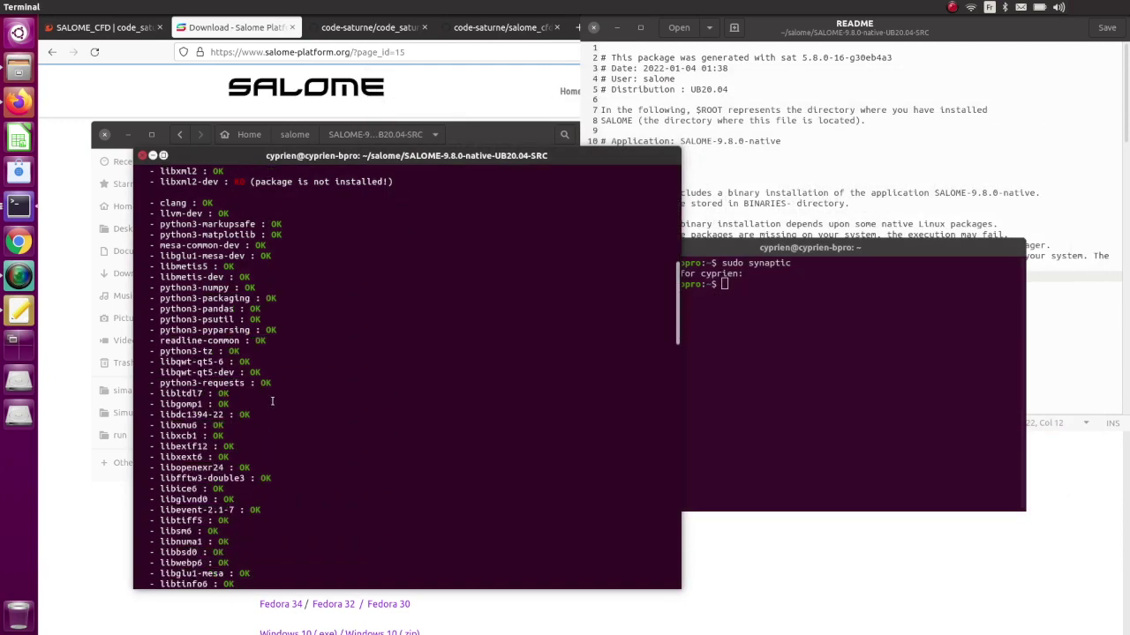
{"action": "scroll", "coordinate": [271, 402], "scroll_direction": "down", "scroll_amount": 20}
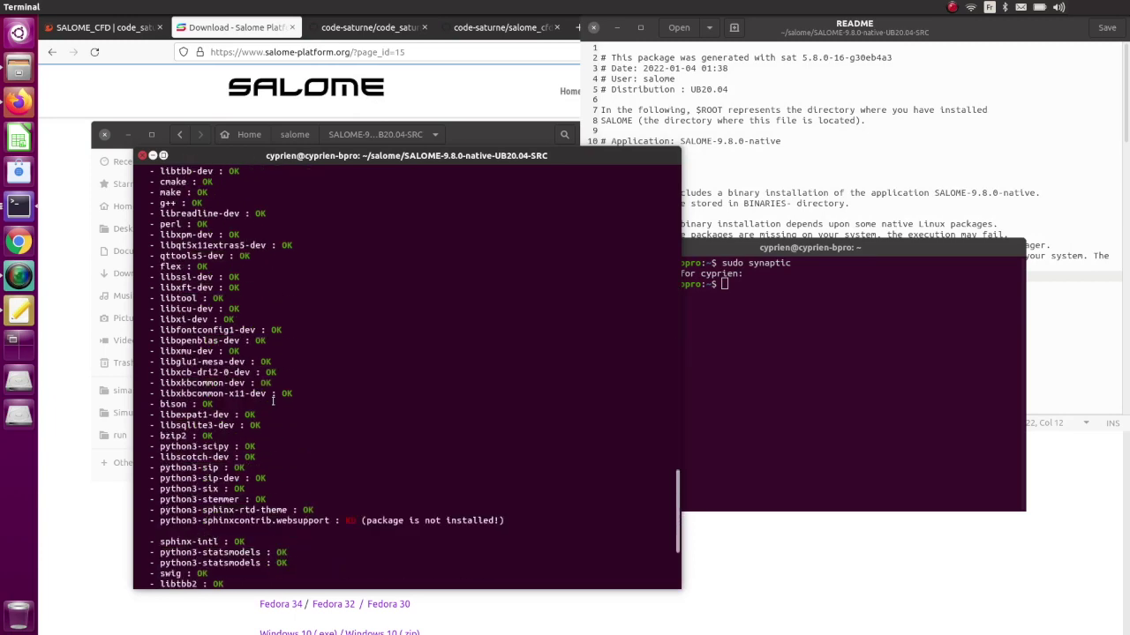
{"action": "scroll", "coordinate": [274, 401], "scroll_direction": "down", "scroll_amount": 4}
{"action": "scroll", "coordinate": [239, 327], "scroll_direction": "down", "scroll_amount": 2}
{"action": "scroll", "coordinate": [247, 353], "scroll_direction": "up", "scroll_amount": 20}
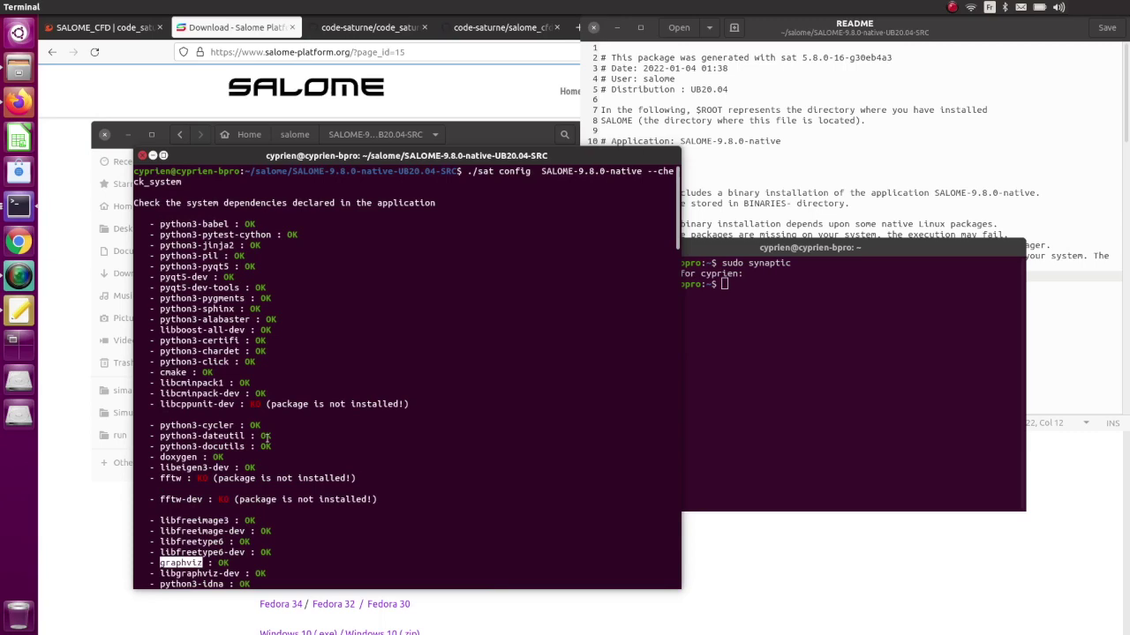
{"action": "scroll", "coordinate": [267, 435], "scroll_direction": "down", "scroll_amount": 20}
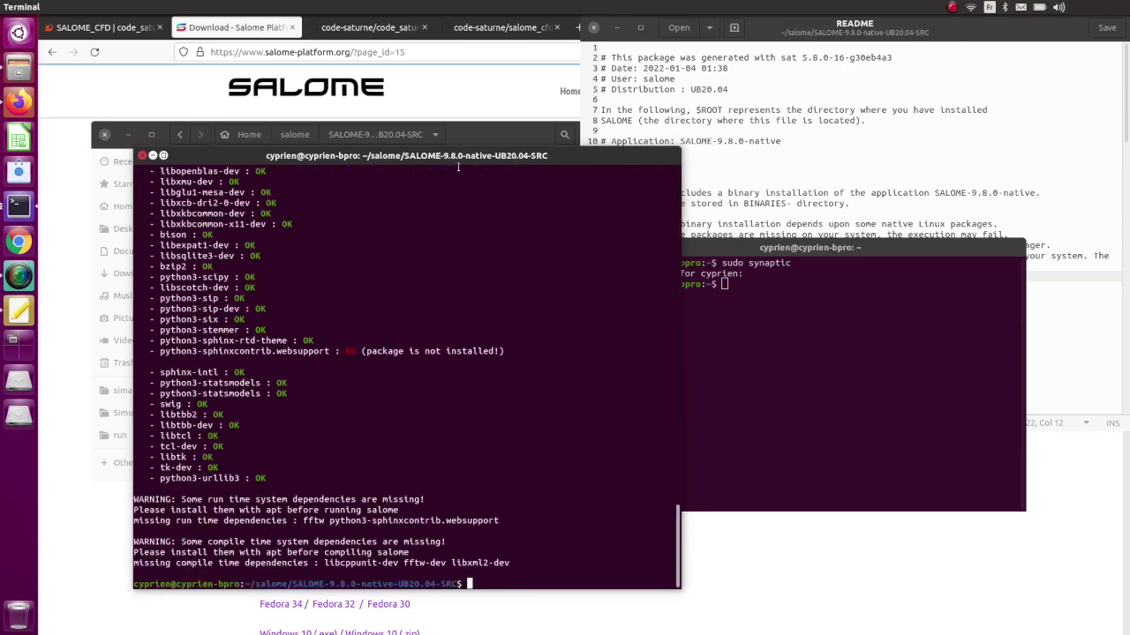
Move the Terminal clear of the package folder window and run ./install_bin.sh in it.
{"action": "left_click_drag", "start_coordinate": [449, 160], "coordinate": [714, 79]}
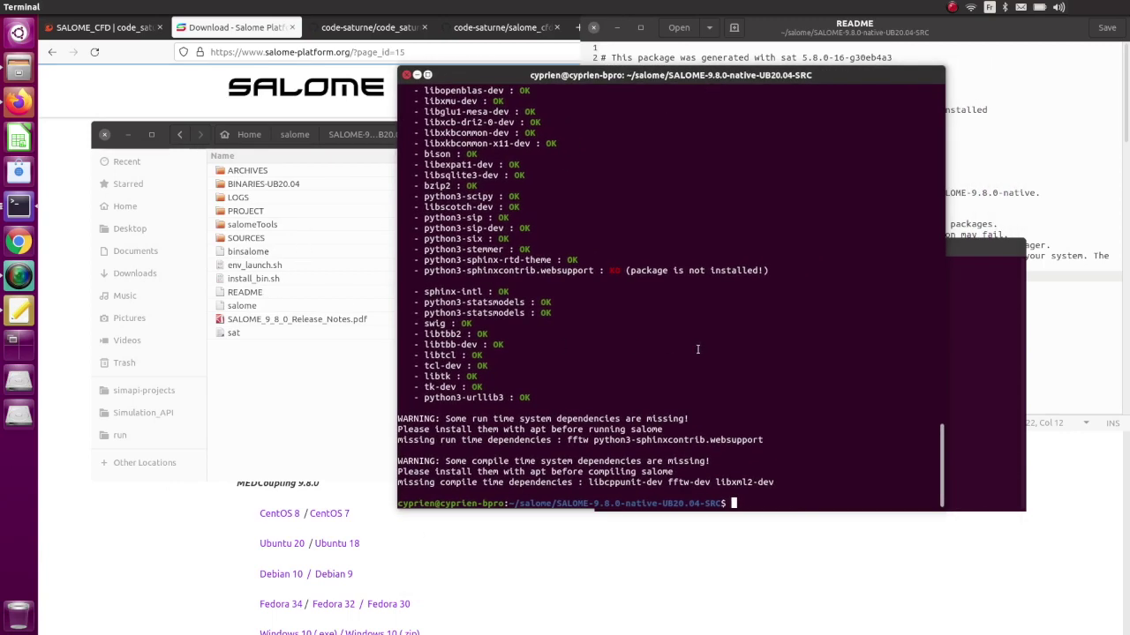
{"action": "type", "text": "./ins"}
{"action": "key", "text": "Tab"}
{"action": "key", "text": "Return"}
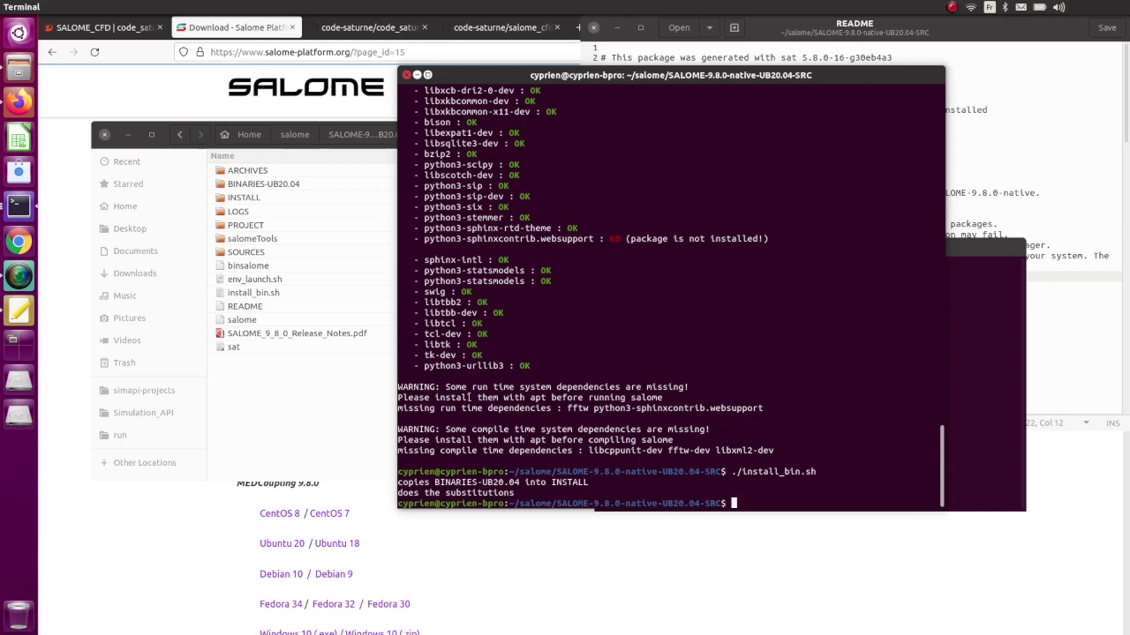
Open the INSTALL folder, look through its contents, and return to the SALOME package folder.
{"action": "double_click", "coordinate": [243, 197]}
{"action": "scroll", "coordinate": [318, 265], "scroll_direction": "down", "scroll_amount": 10}
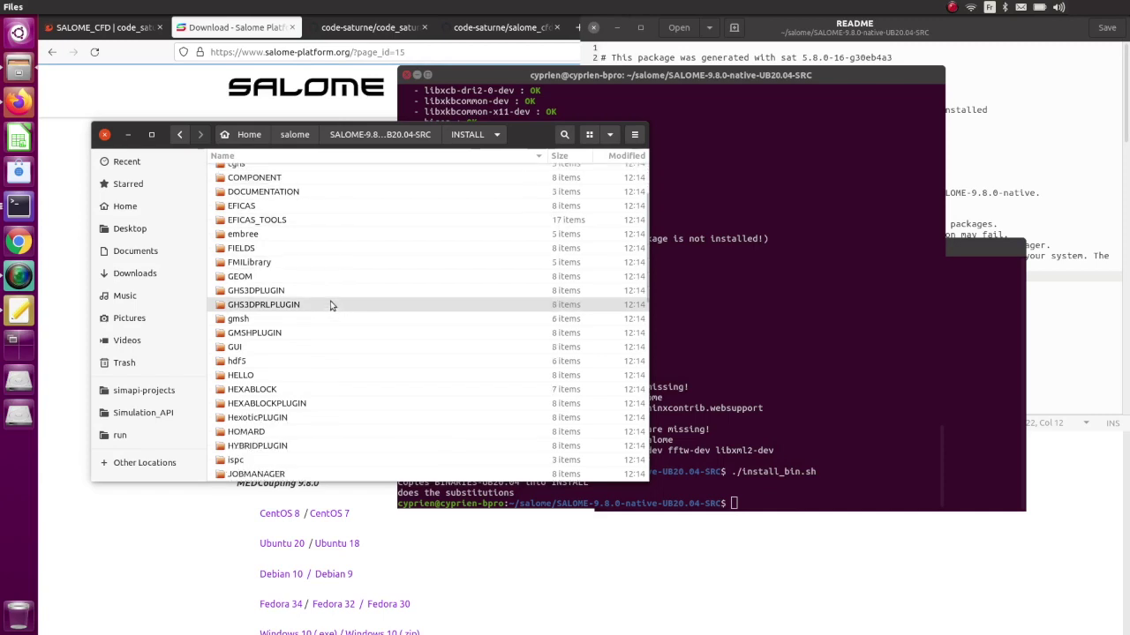
{"action": "scroll", "coordinate": [333, 338], "scroll_direction": "up", "scroll_amount": 10}
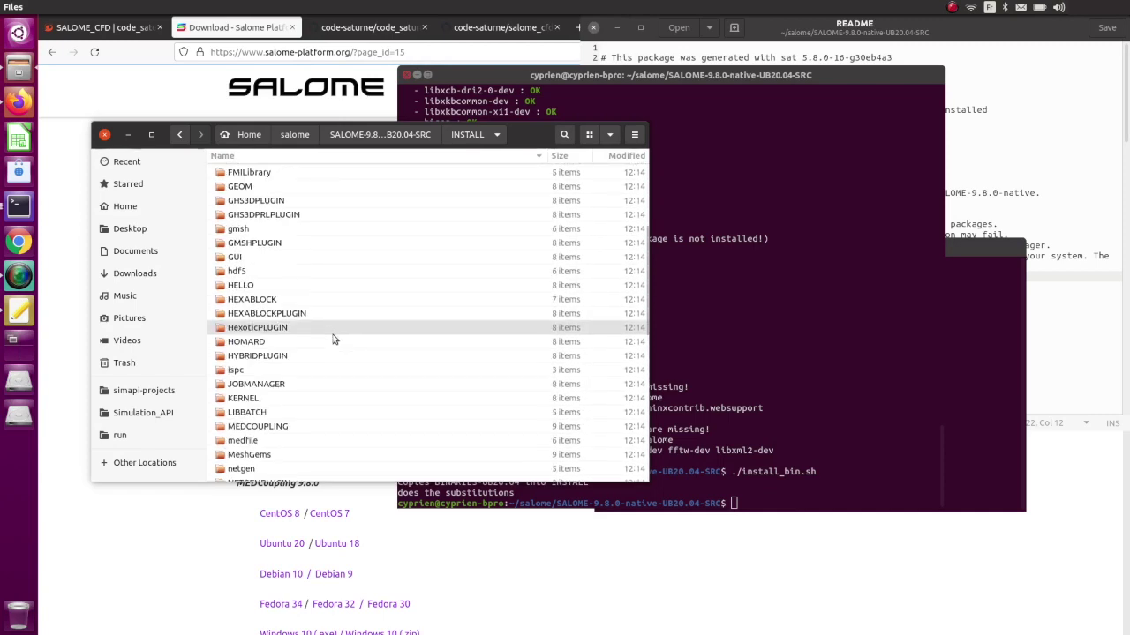
{"action": "left_click", "coordinate": [409, 135]}
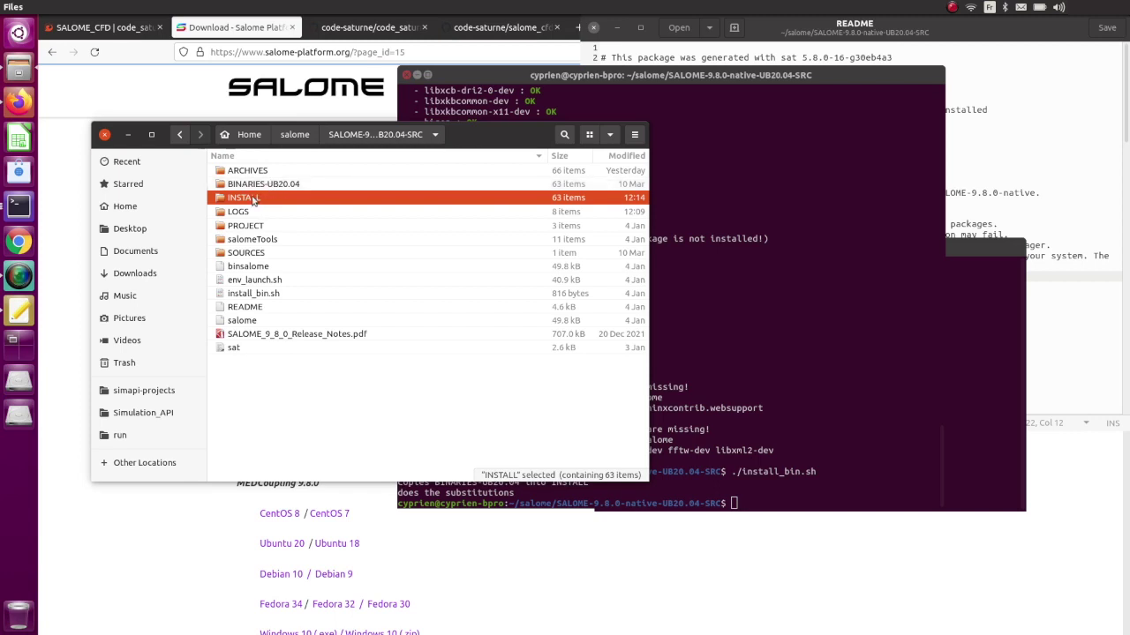
Launch SALOME by running ./salome in the Terminal and maximize its window.
{"action": "left_click", "coordinate": [764, 496]}
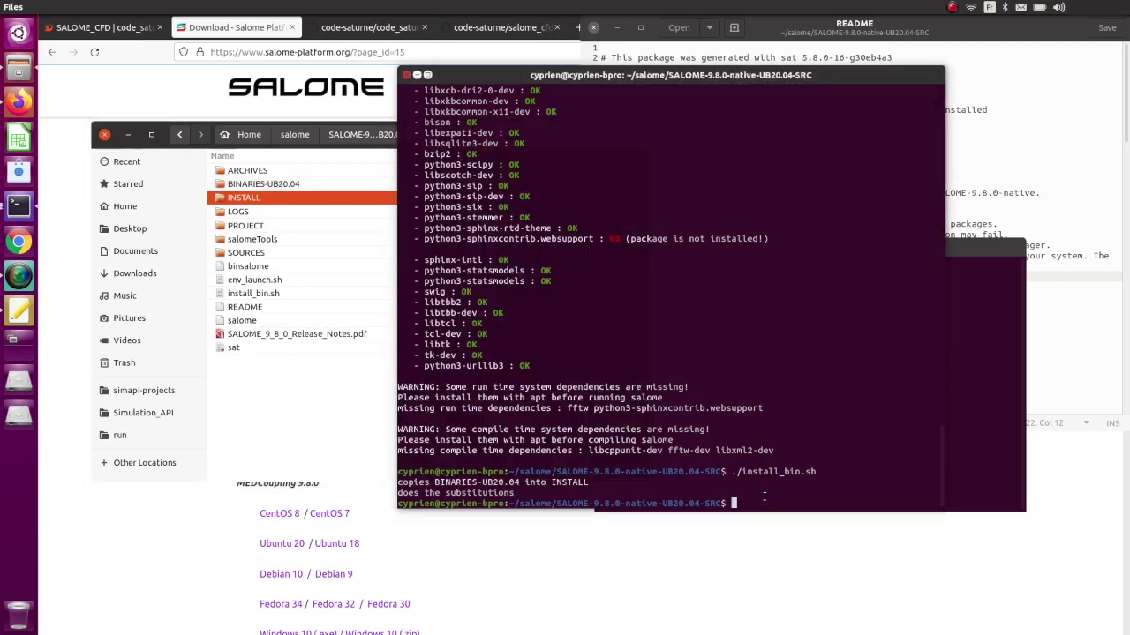
{"action": "type", "text": "./"}
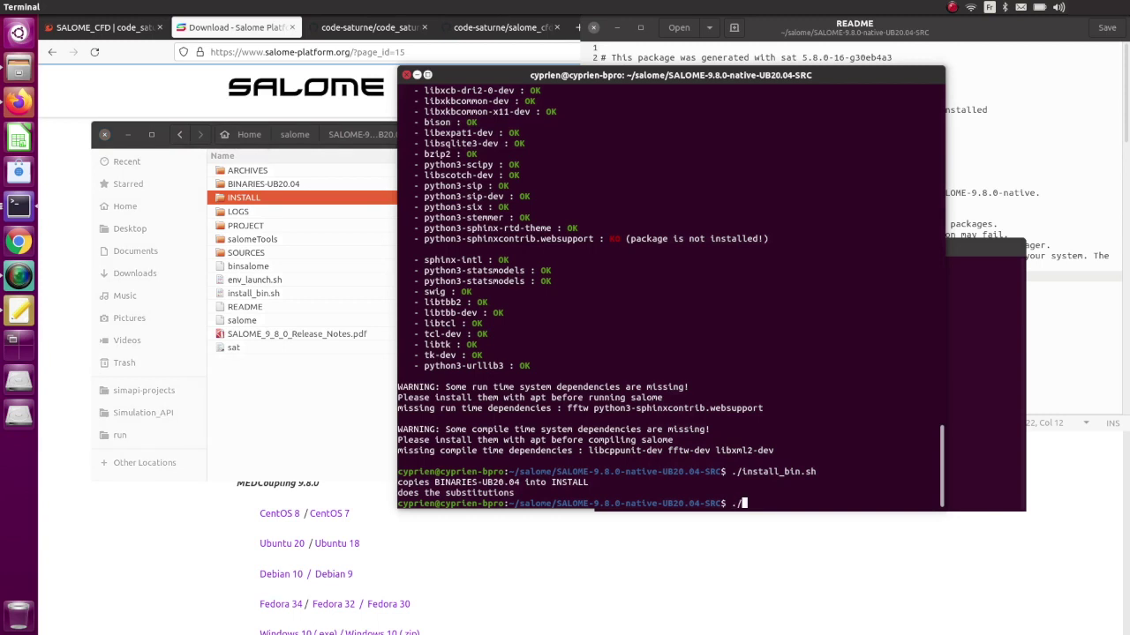
{"action": "type", "text": "salome"}
{"action": "key", "text": "Return"}
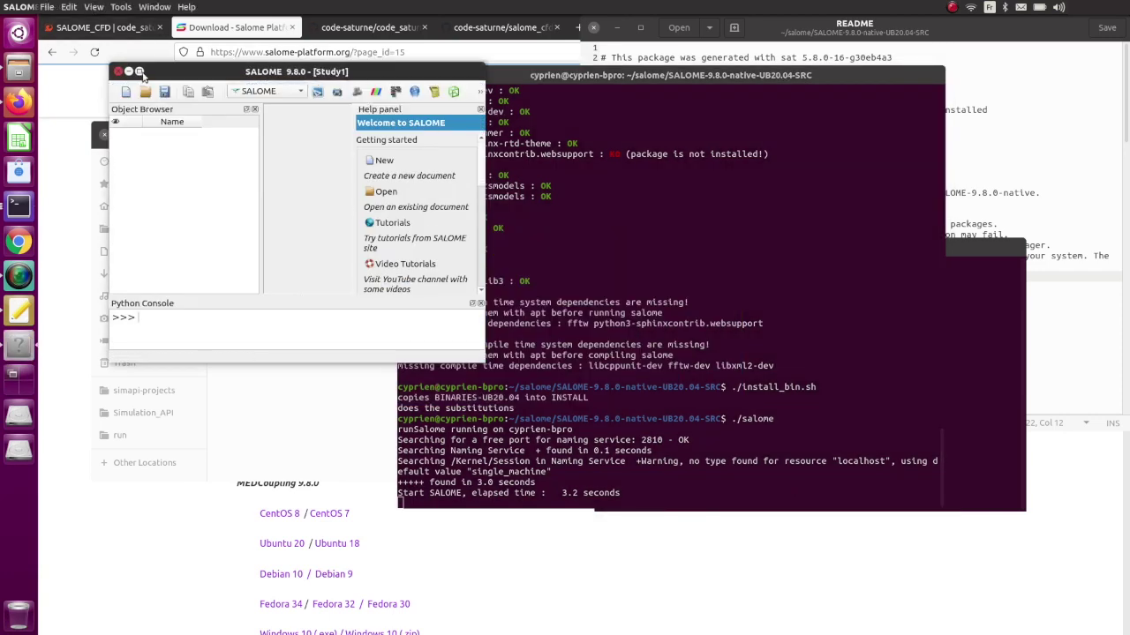
{"action": "left_click", "coordinate": [139, 71]}
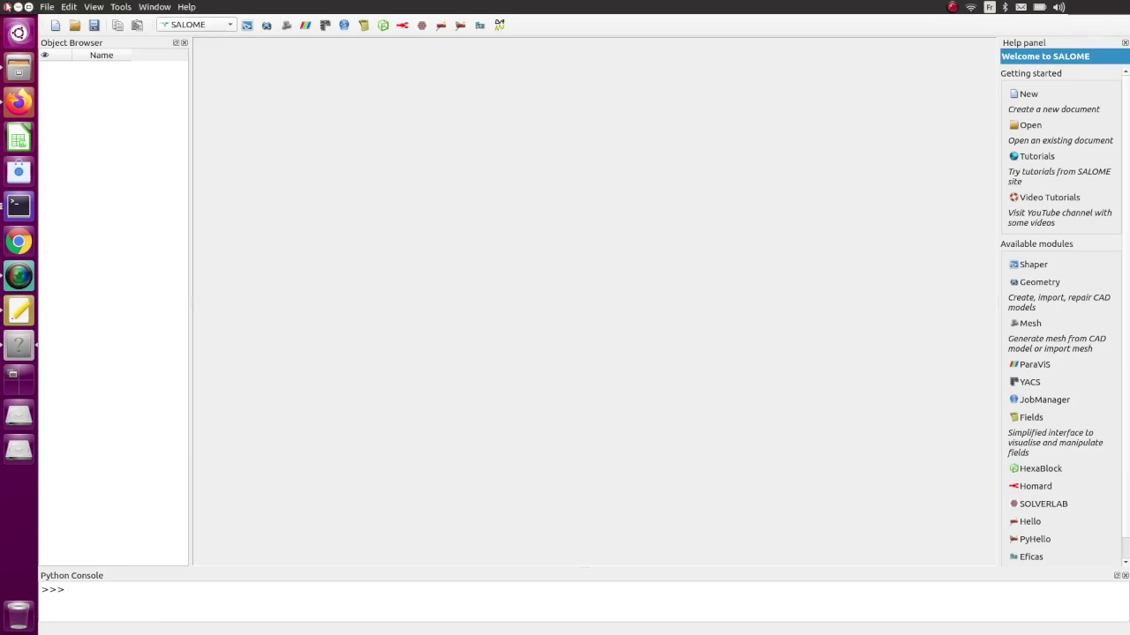
Exit SALOME, highlight the message "double free or corruption (out)" in the Terminal, and interrupt back to the prompt.
{"action": "left_click", "coordinate": [7, 6]}
{"action": "left_click", "coordinate": [503, 350]}
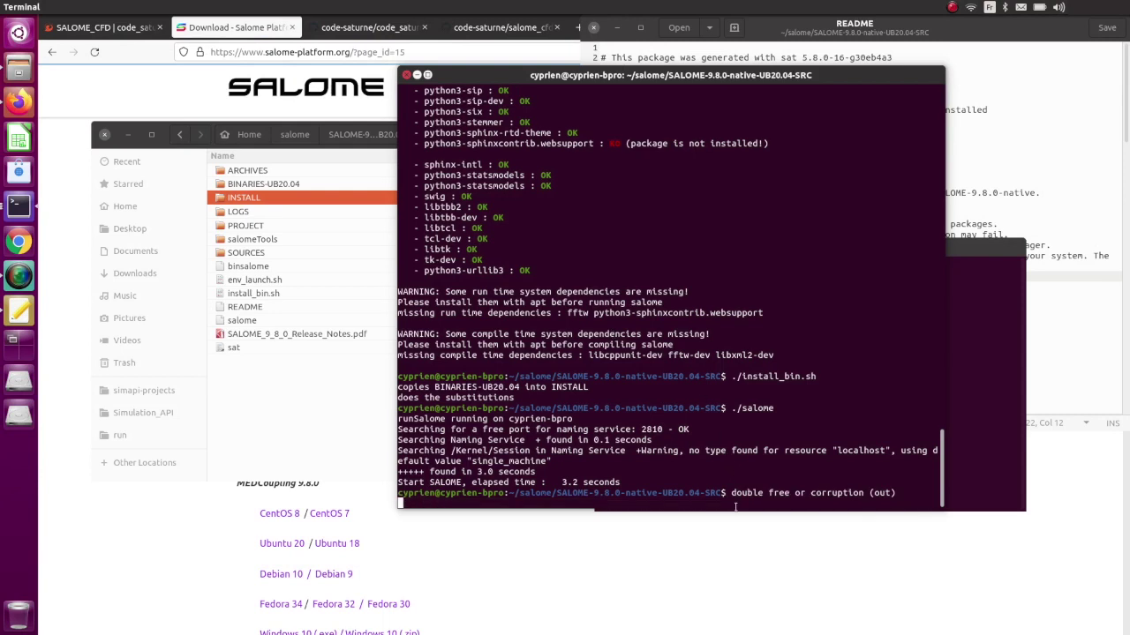
{"action": "left_click_drag", "start_coordinate": [730, 493], "coordinate": [901, 494]}
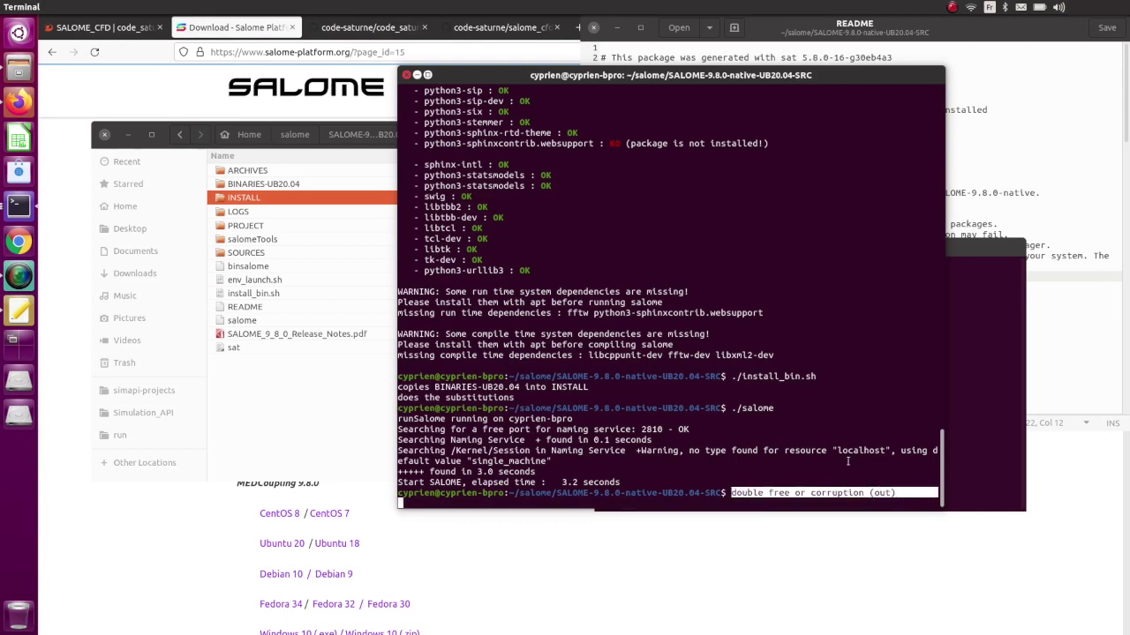
{"action": "key", "text": "ctrl+c"}
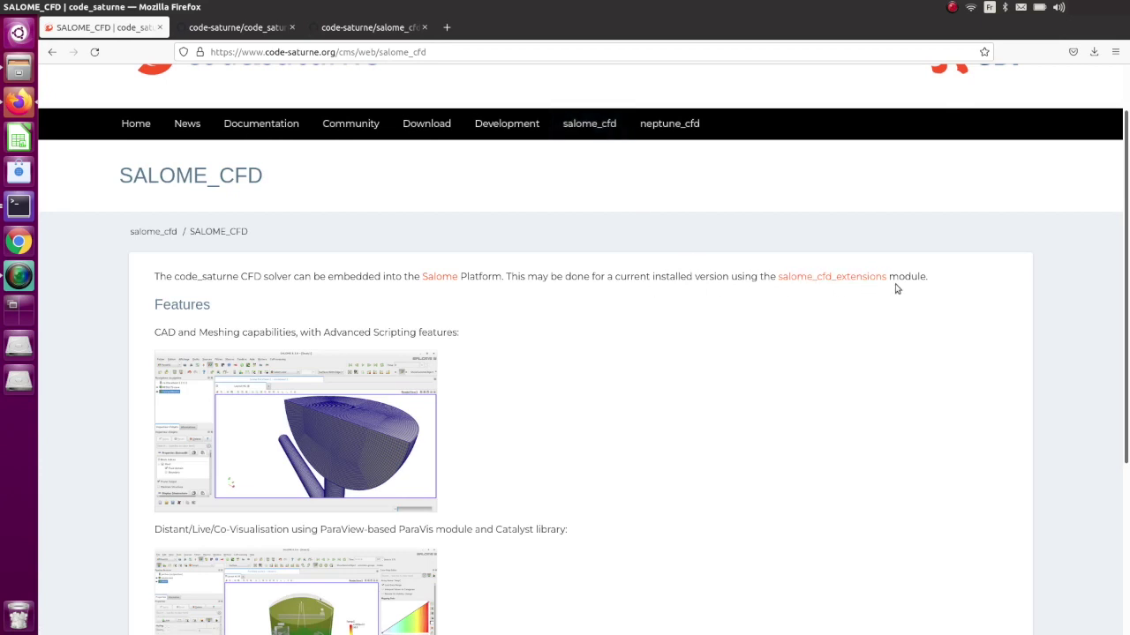
Open the salome_cfd_extensions repository page and change to the salome folder in a new Terminal window.
{"action": "left_click", "coordinate": [834, 280]}
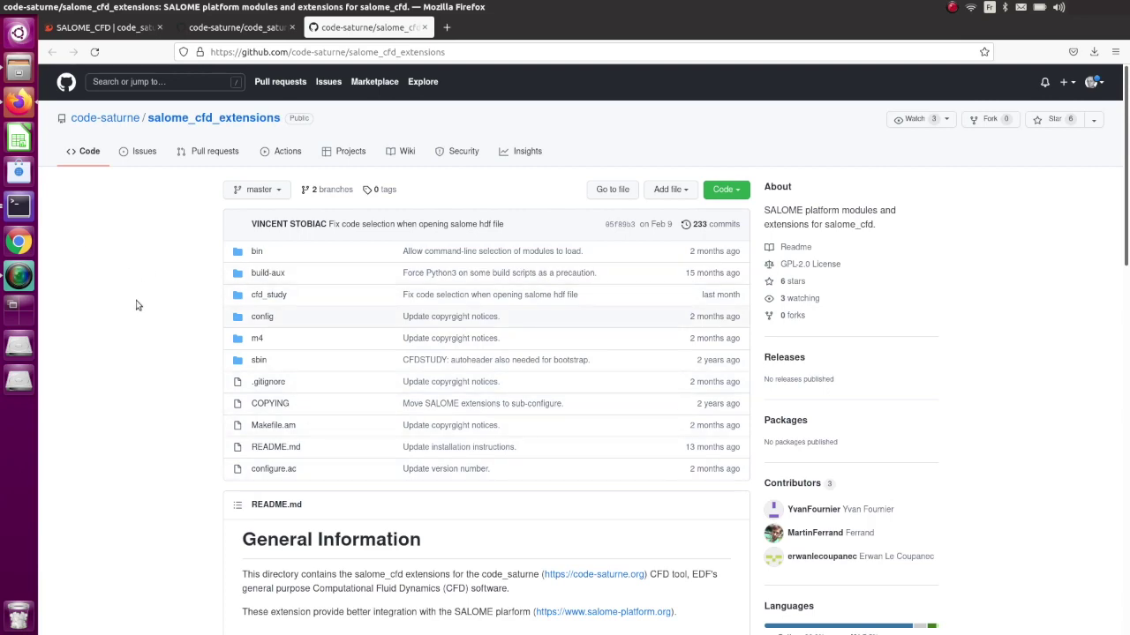
{"action": "left_click", "coordinate": [18, 209]}
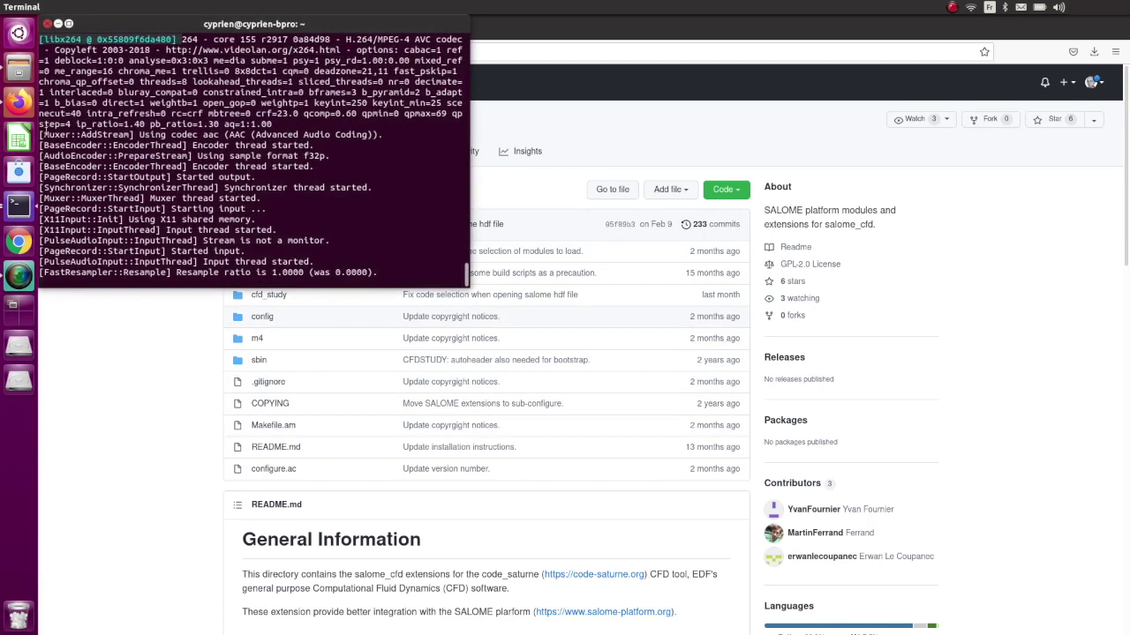
{"action": "left_click", "coordinate": [58, 23]}
{"action": "right_click", "coordinate": [25, 212]}
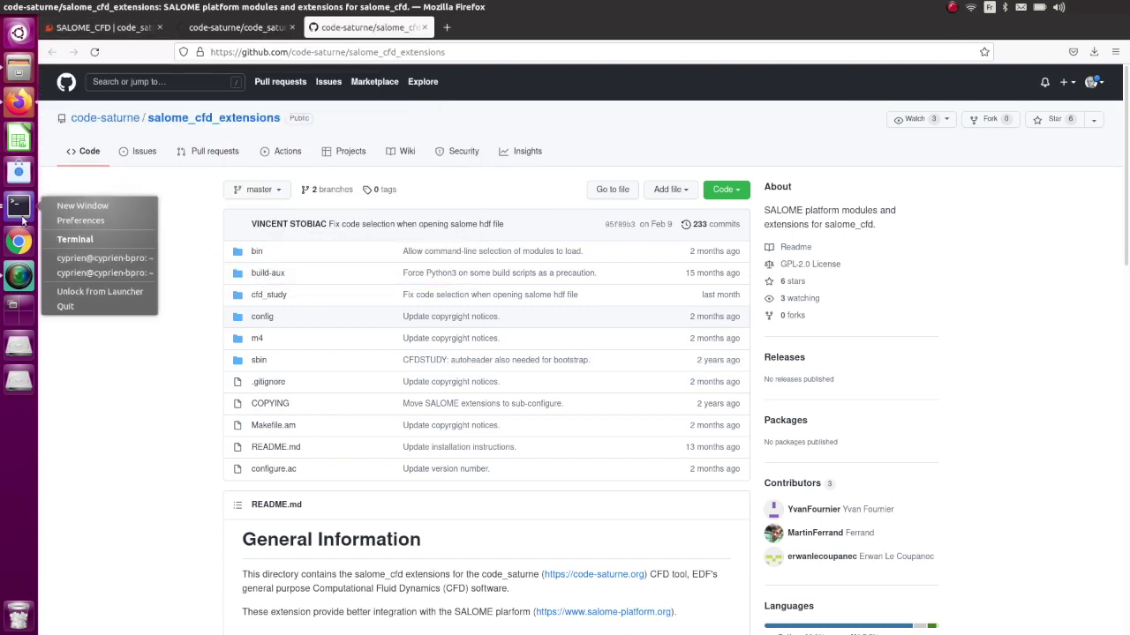
{"action": "left_click", "coordinate": [71, 206]}
{"action": "left_click_drag", "start_coordinate": [675, 21], "coordinate": [812, 212]}
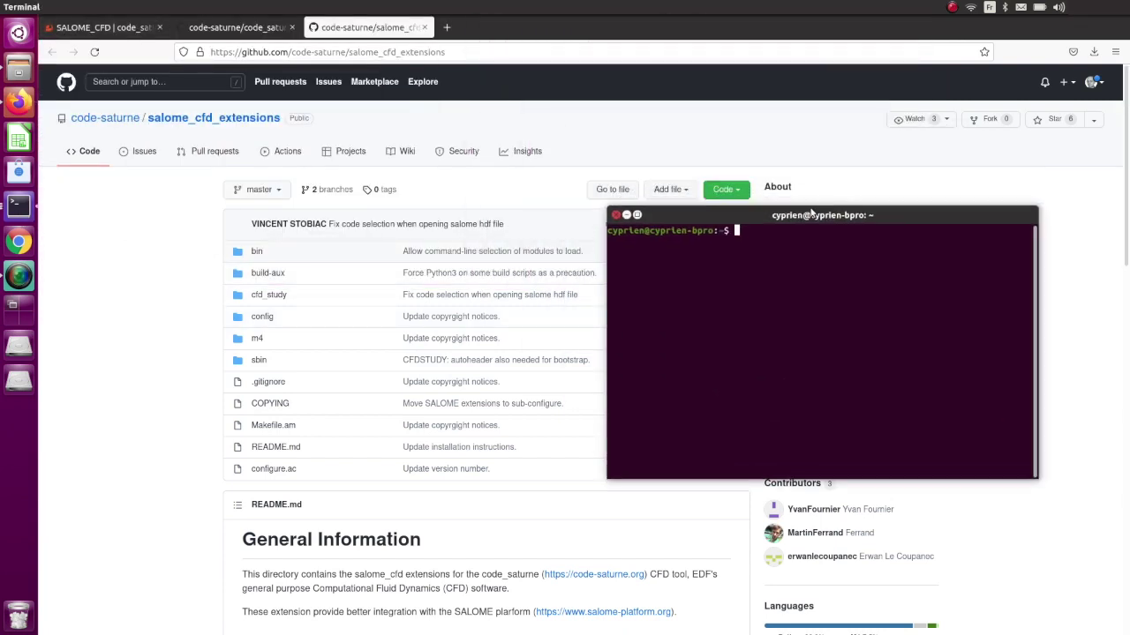
{"action": "type", "text": "cd salome"}
{"action": "key", "text": "Return"}
{"action": "type", "text": "git clo"}
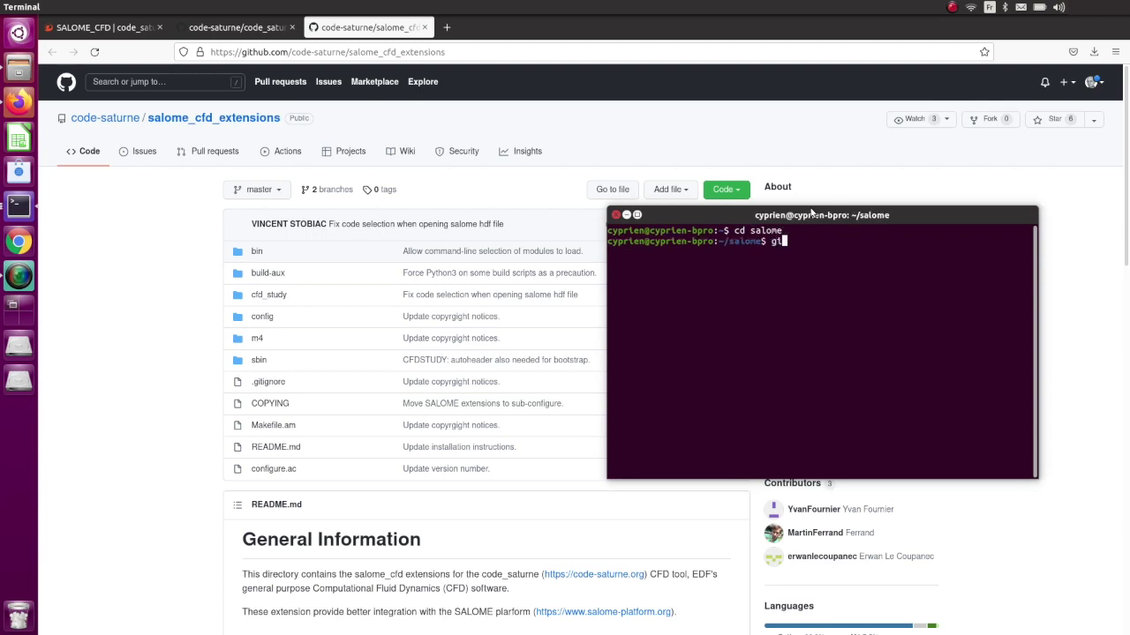
{"action": "type", "text": "ne"}
{"action": "left_click", "coordinate": [571, 192]}
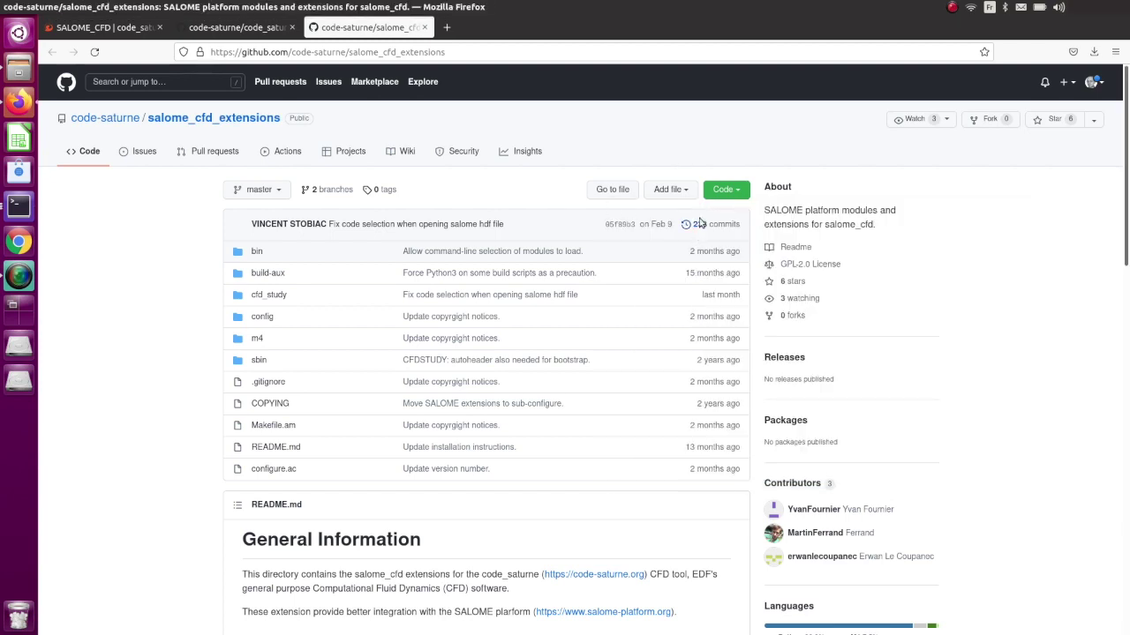
{"action": "left_click", "coordinate": [724, 190]}
{"action": "left_click", "coordinate": [726, 259]}
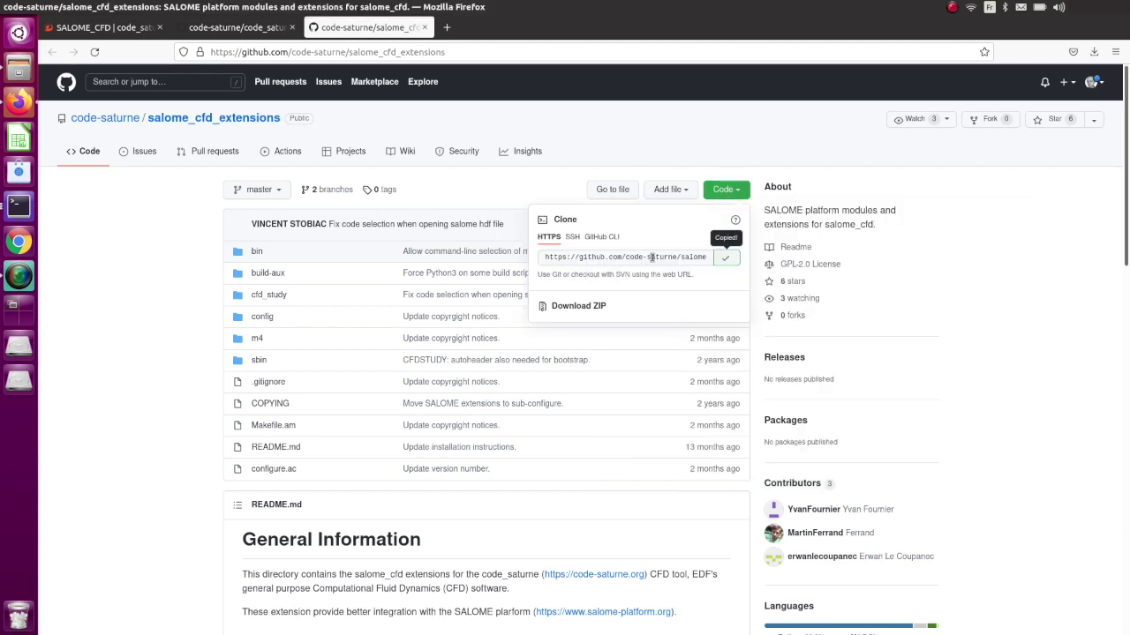
{"action": "key", "text": "alt+Tab"}
{"action": "right_click", "coordinate": [850, 285]}
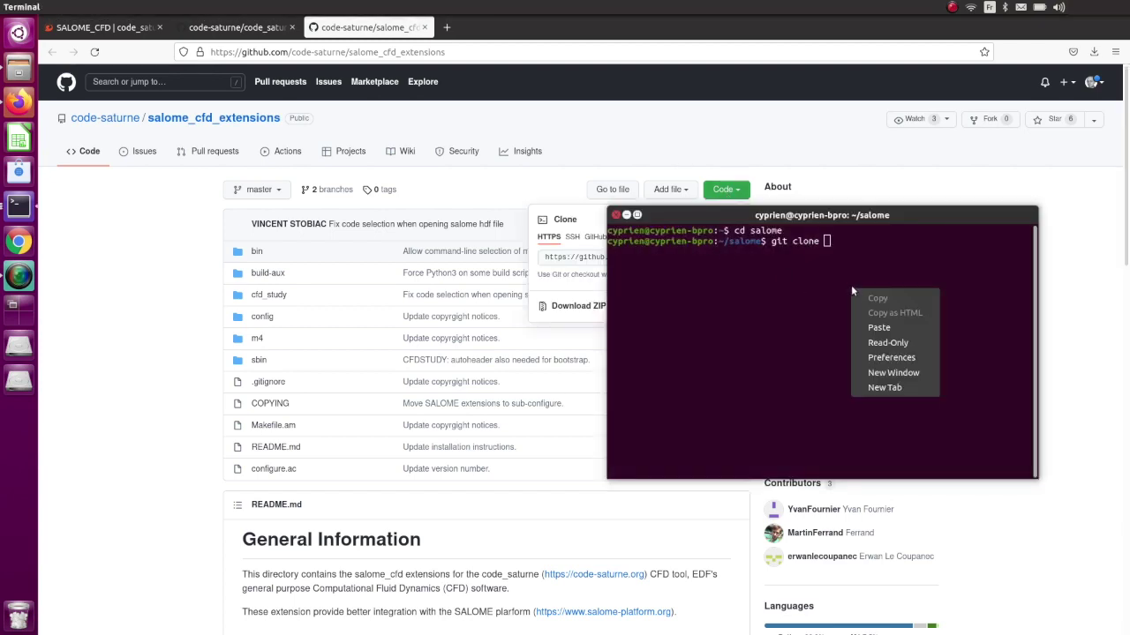
{"action": "left_click", "coordinate": [875, 322]}
{"action": "key", "text": "Return"}
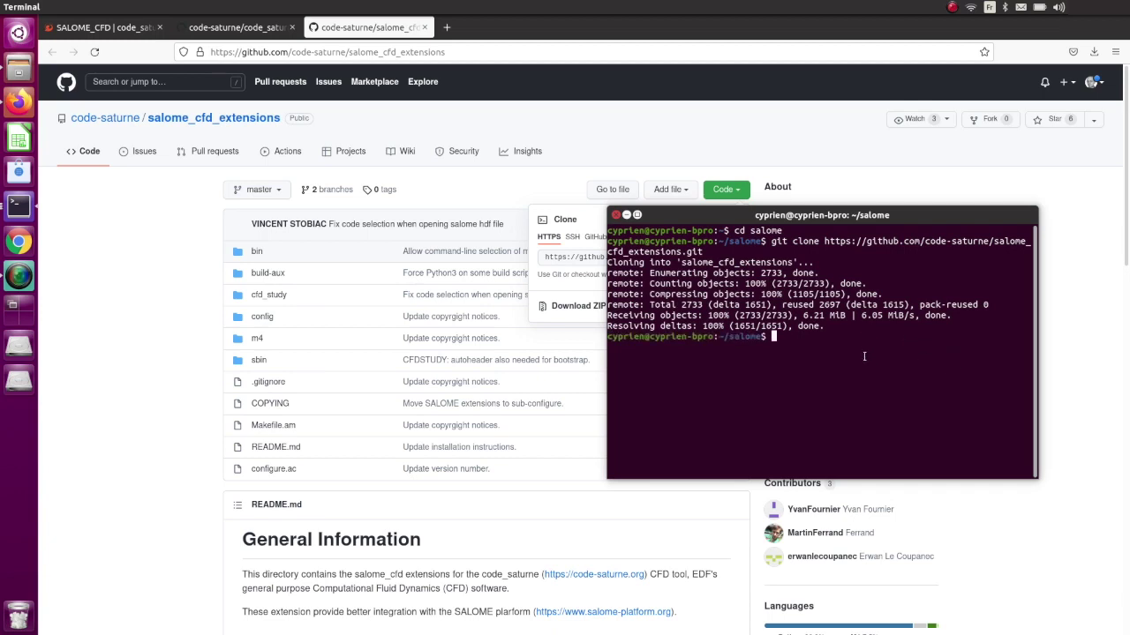
Change to the cloned salome_cfd_extensions directory in the Terminal.
{"action": "type", "text": "cd sal"}
{"action": "key", "text": "Tab"}
{"action": "key", "text": "Return"}
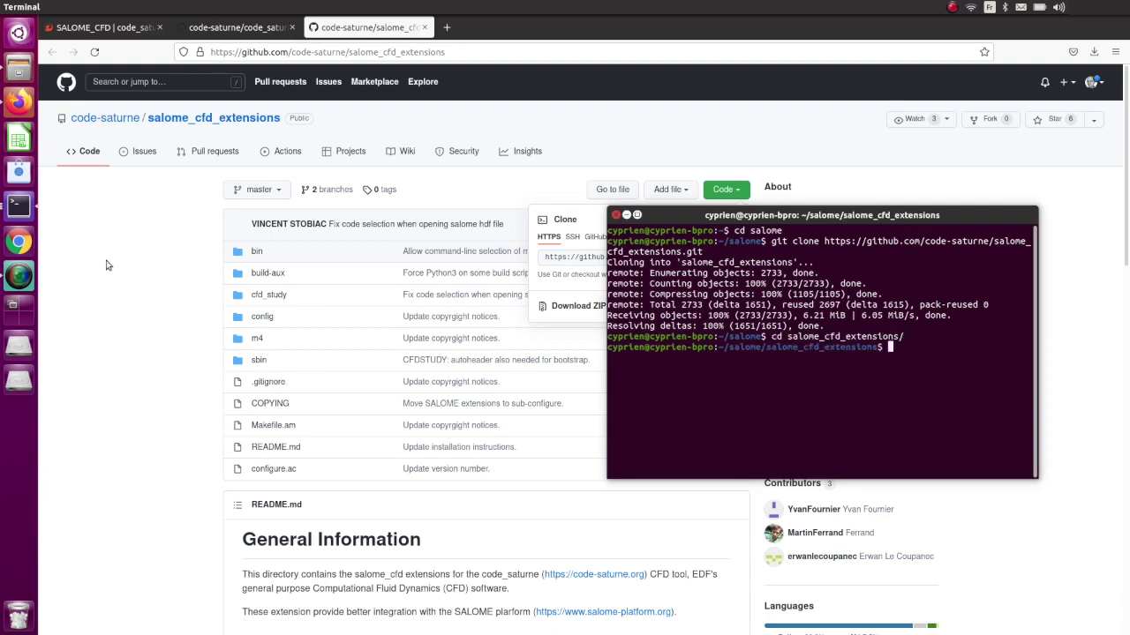
Switch the salome_cfd_extensions repository page in Firefox from the master branch to v7.0.
{"action": "scroll", "coordinate": [250, 331], "scroll_direction": "down", "scroll_amount": 1}
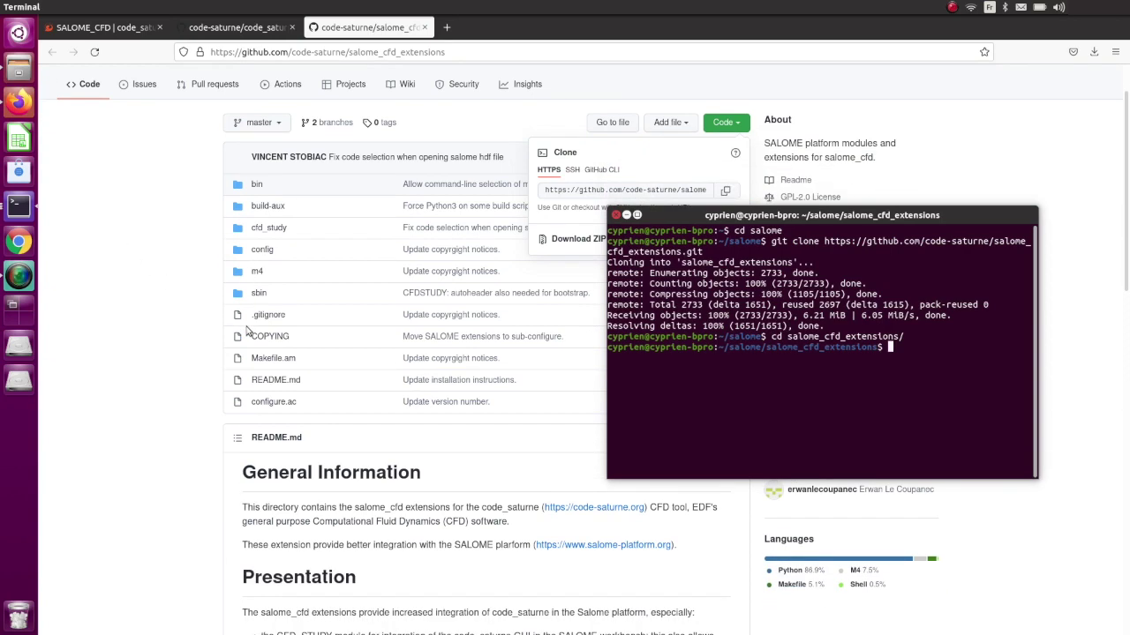
{"action": "scroll", "coordinate": [250, 331], "scroll_direction": "up", "scroll_amount": 1}
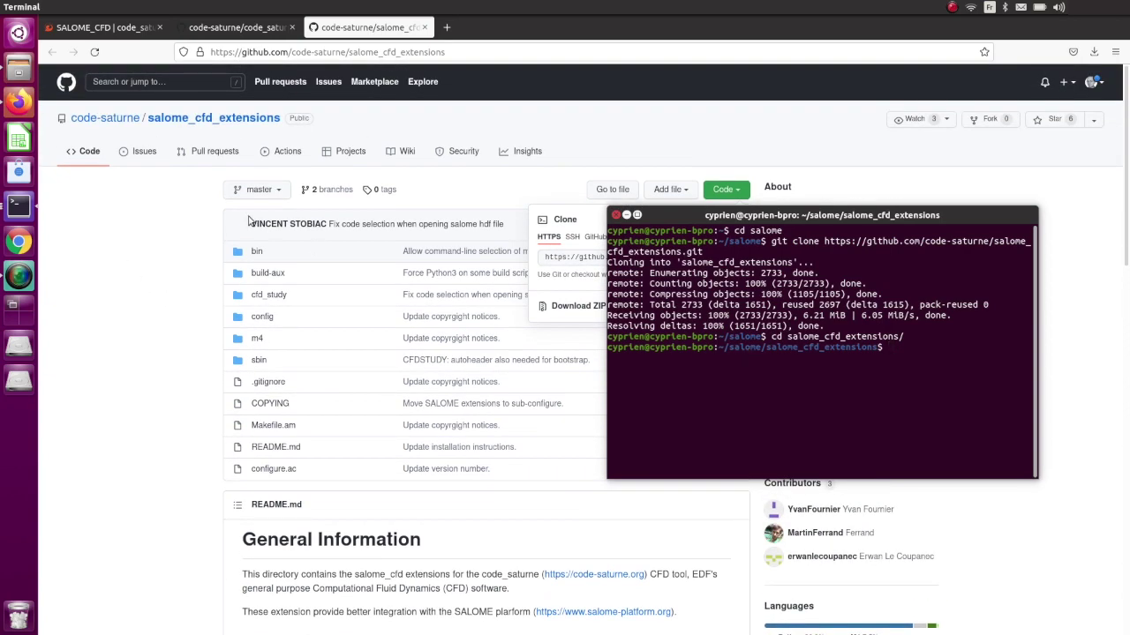
{"action": "left_click", "coordinate": [189, 230]}
{"action": "left_click", "coordinate": [279, 194]}
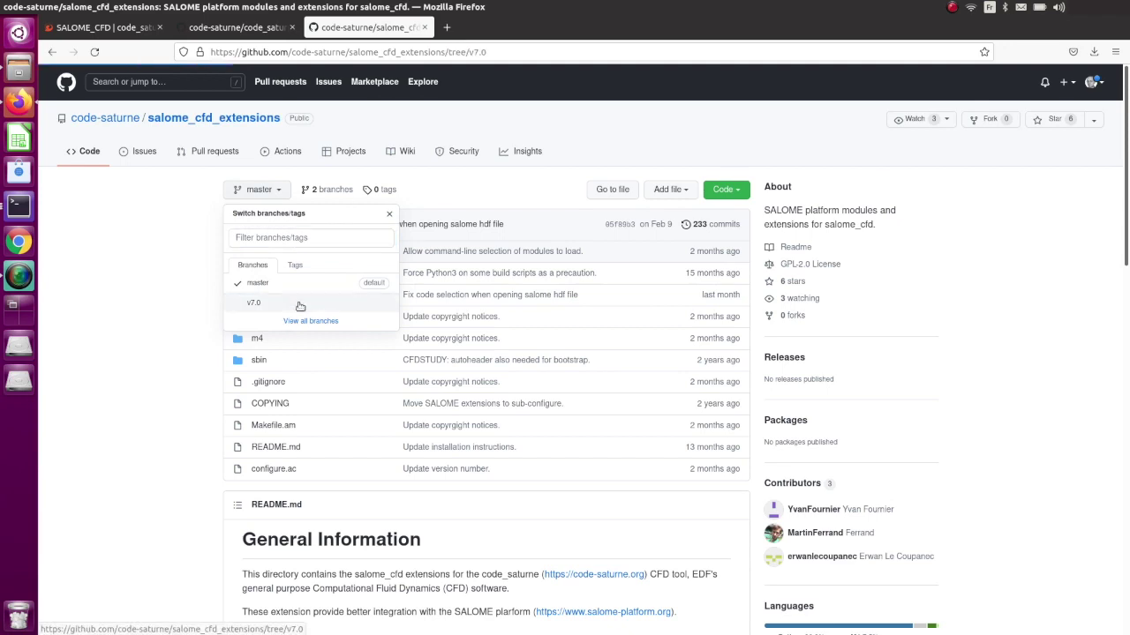
{"action": "left_click", "coordinate": [263, 305]}
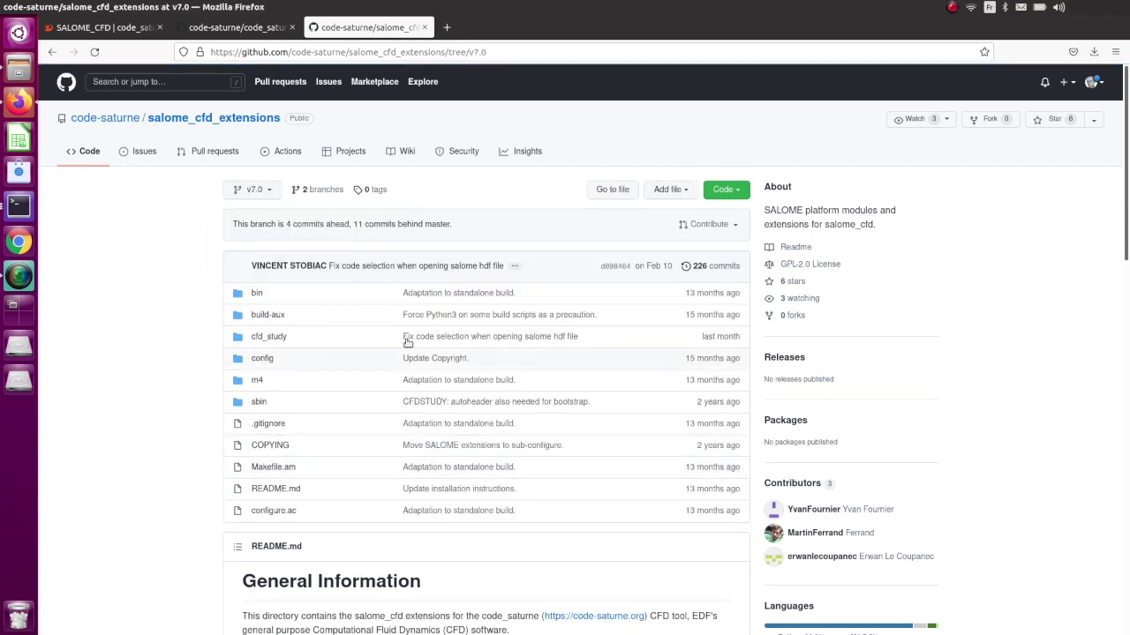
{"action": "left_click", "coordinate": [269, 196]}
{"action": "key", "text": "Escape"}
In the Terminal, check out the v7.0 branch of salome_cfd_extensions with git and run ./sbin/bootstrap.
{"action": "left_click", "coordinate": [27, 216]}
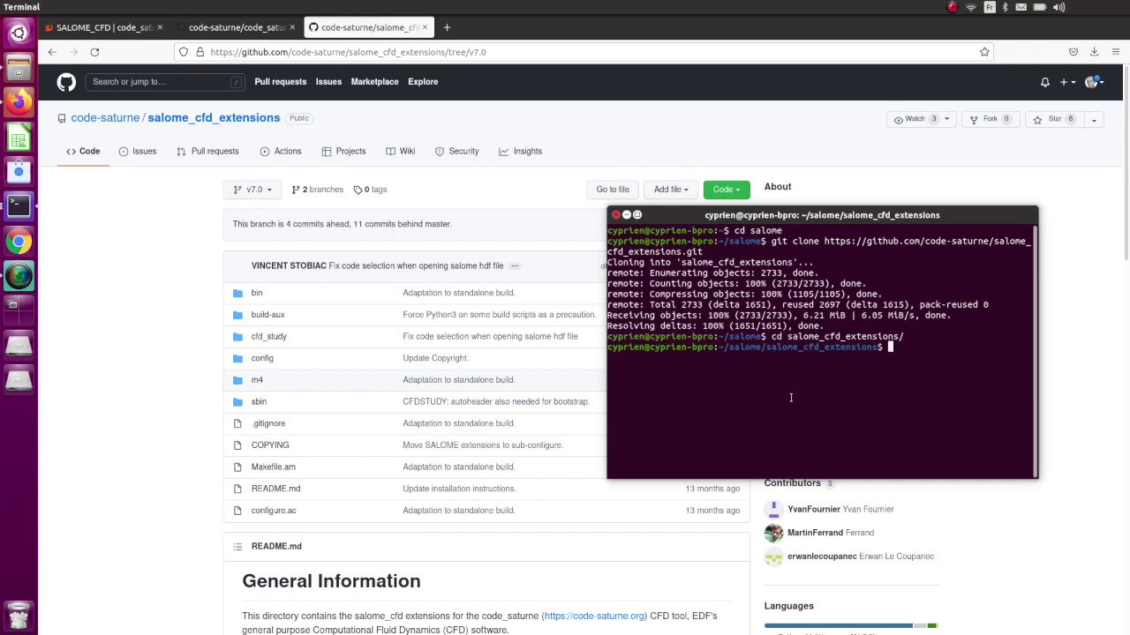
{"action": "type", "text": "git checkout v7.0"}
{"action": "key", "text": "Return"}
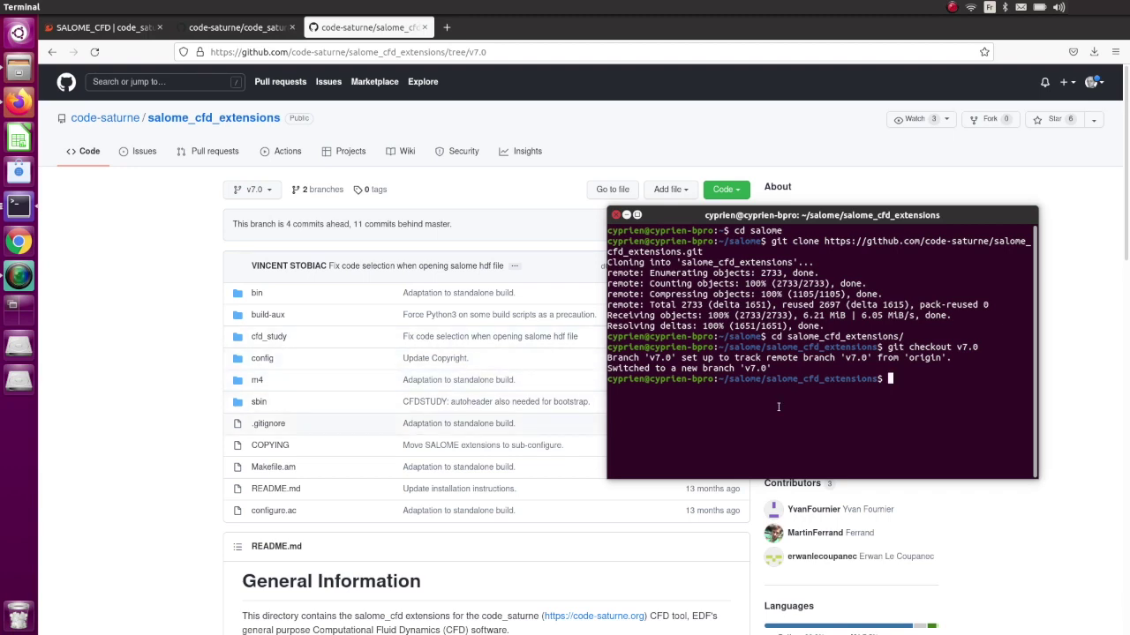
{"action": "type", "text": "./sbin/bootstrap"}
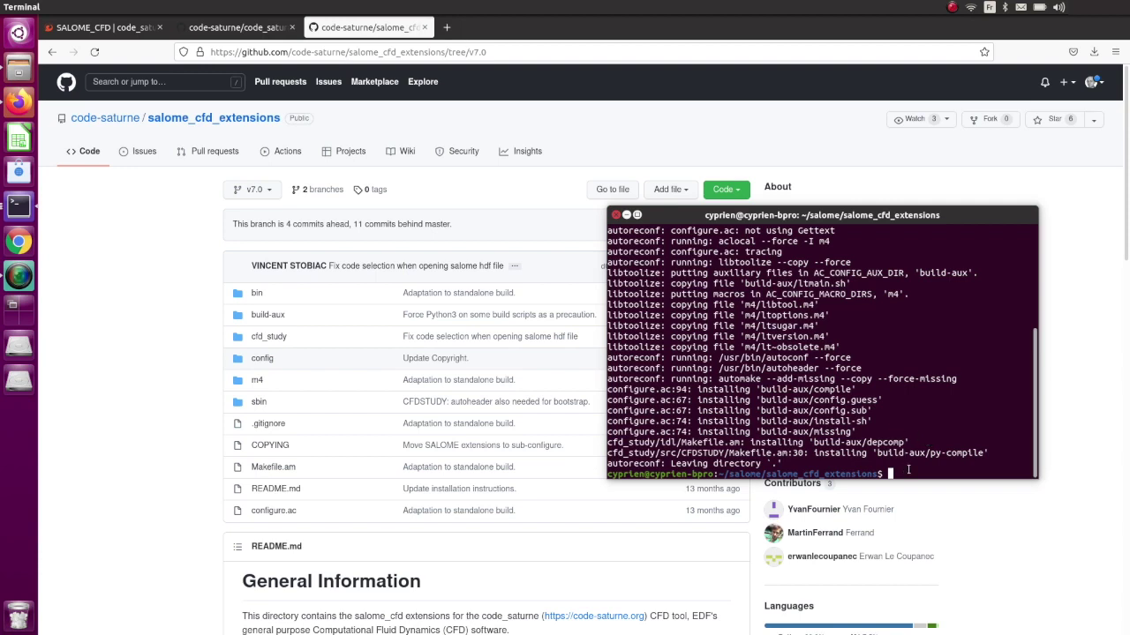
Go up one directory in the terminal, enter SALOME-9.8.0-native-UB20.04-SRC and list its contents.
{"action": "type", "text": "cd .."}
{"action": "key", "text": "Return"}
{"action": "type", "text": "cd"}
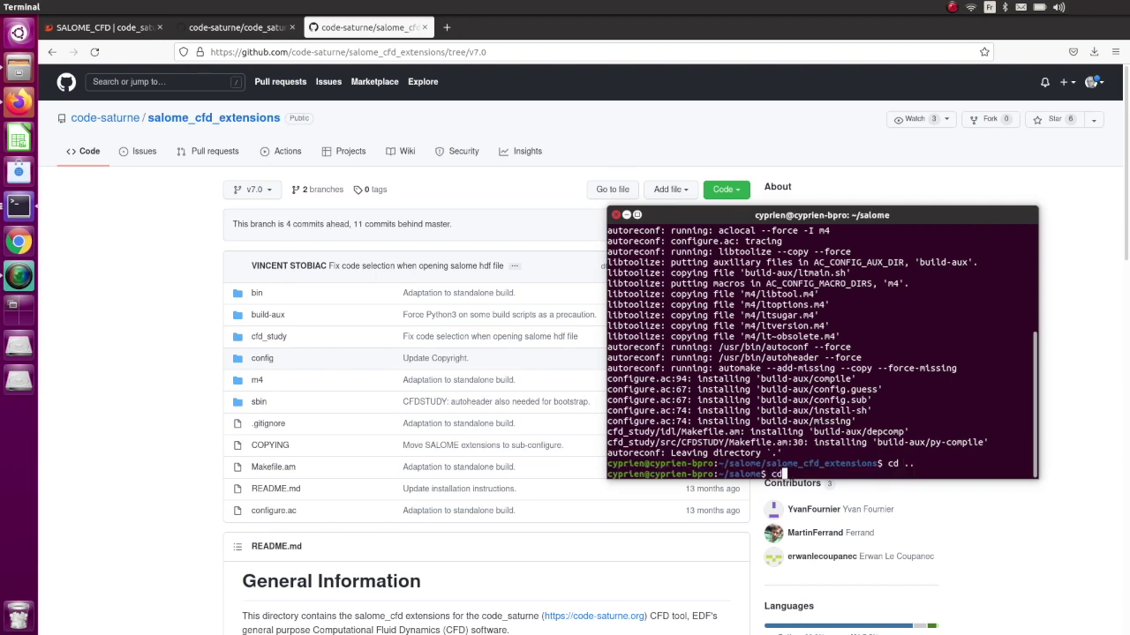
{"action": "type", "text": " SA"}
{"action": "key", "text": "Tab"}
{"action": "key", "text": "Return"}
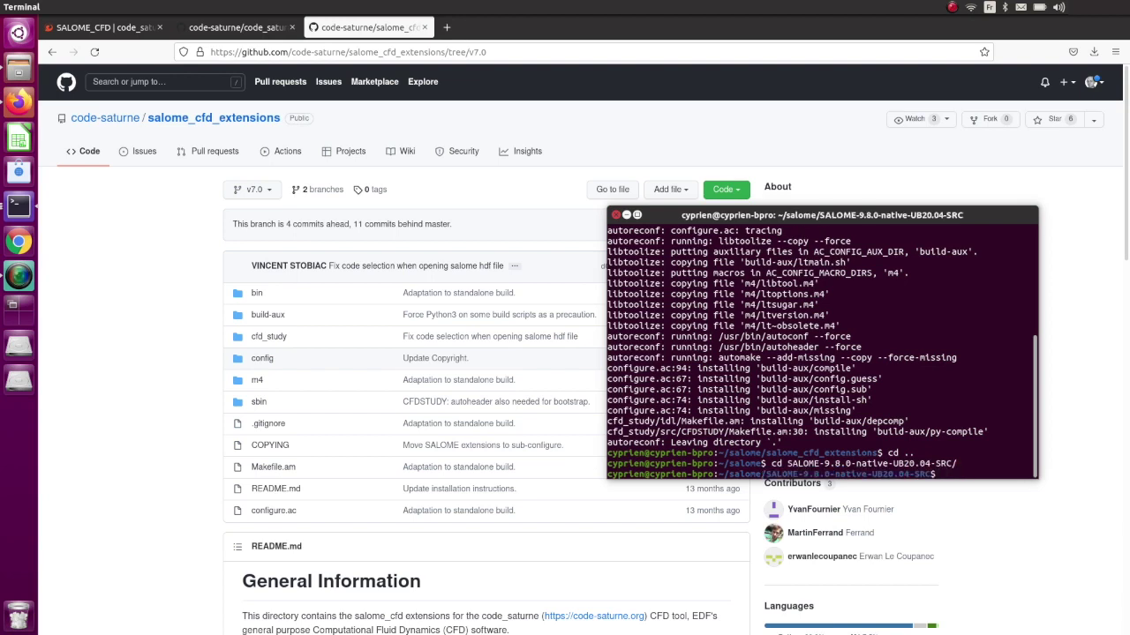
{"action": "type", "text": "ls"}
{"action": "key", "text": "Return"}
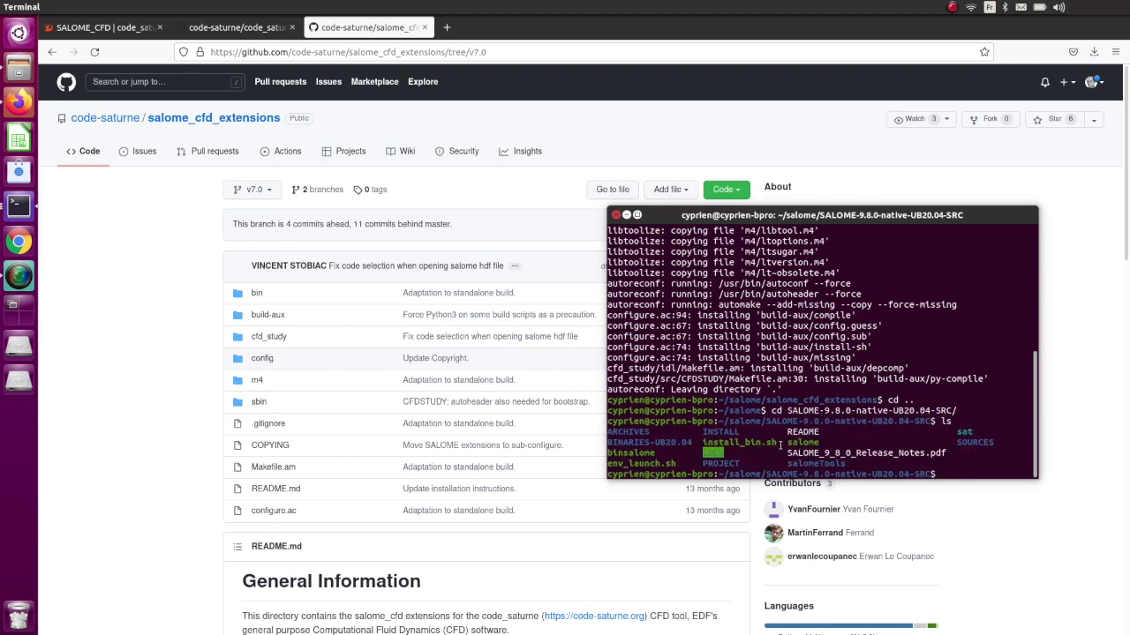
Start the Salome environment with ./salome shell and change to the ../salome_cfd_extensions/ directory.
{"action": "type", "text": "./salome shell"}
{"action": "key", "text": "Return"}
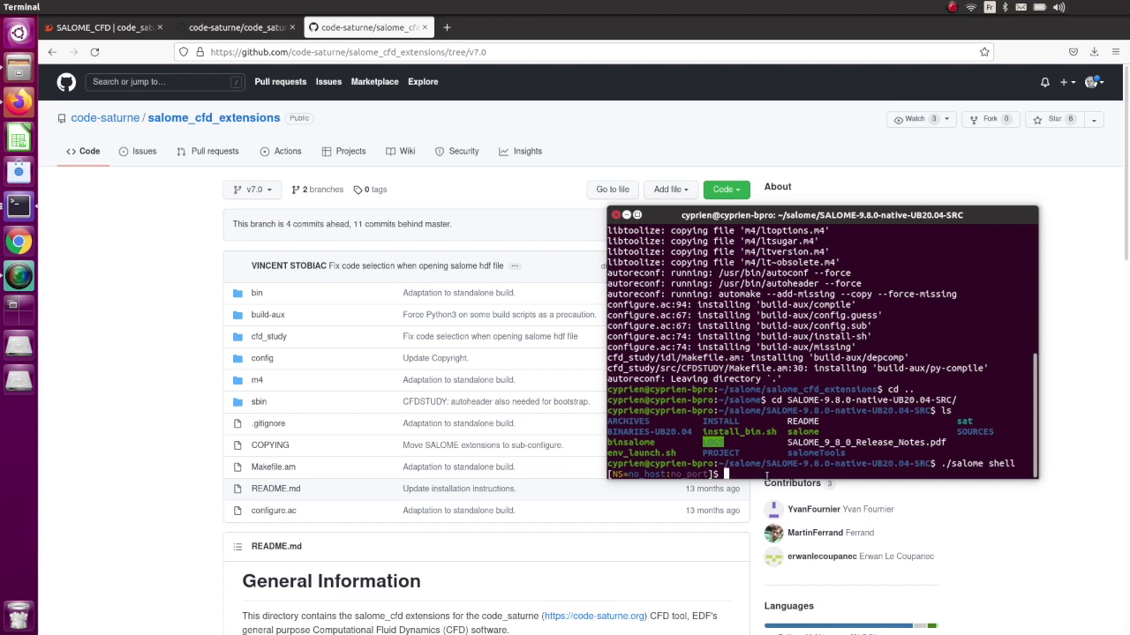
{"action": "type", "text": "cd ../salome_cfd_extensions/"}
{"action": "key", "text": "Return"}
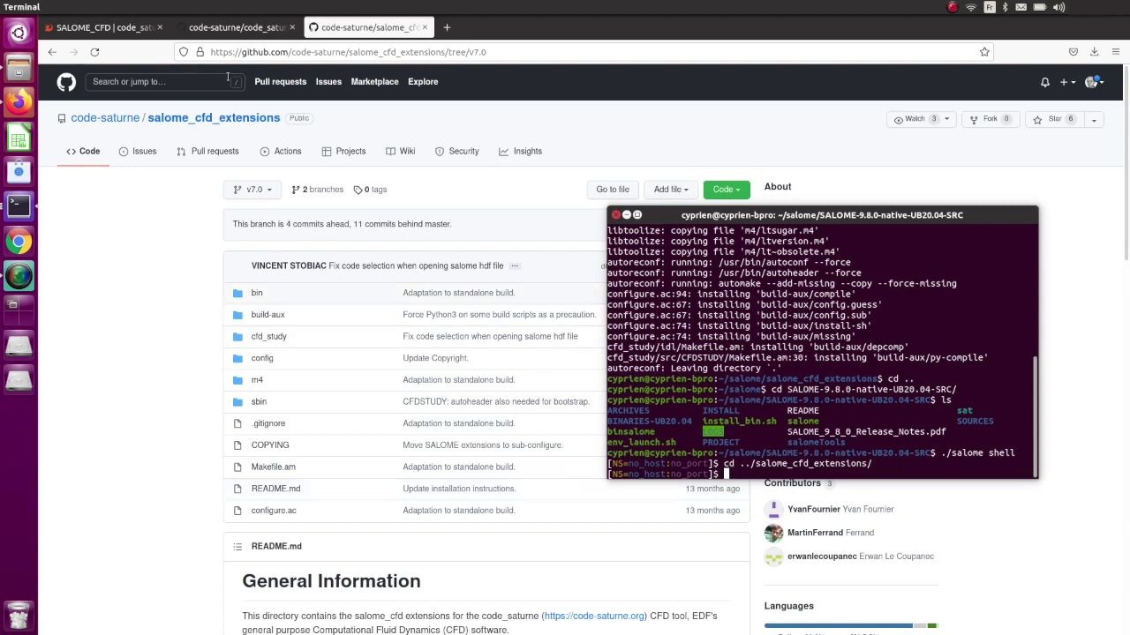
Open the configure script from the salome_cfd_extensions folder in Emacs and enlarge the editor window.
{"action": "left_click", "coordinate": [21, 70]}
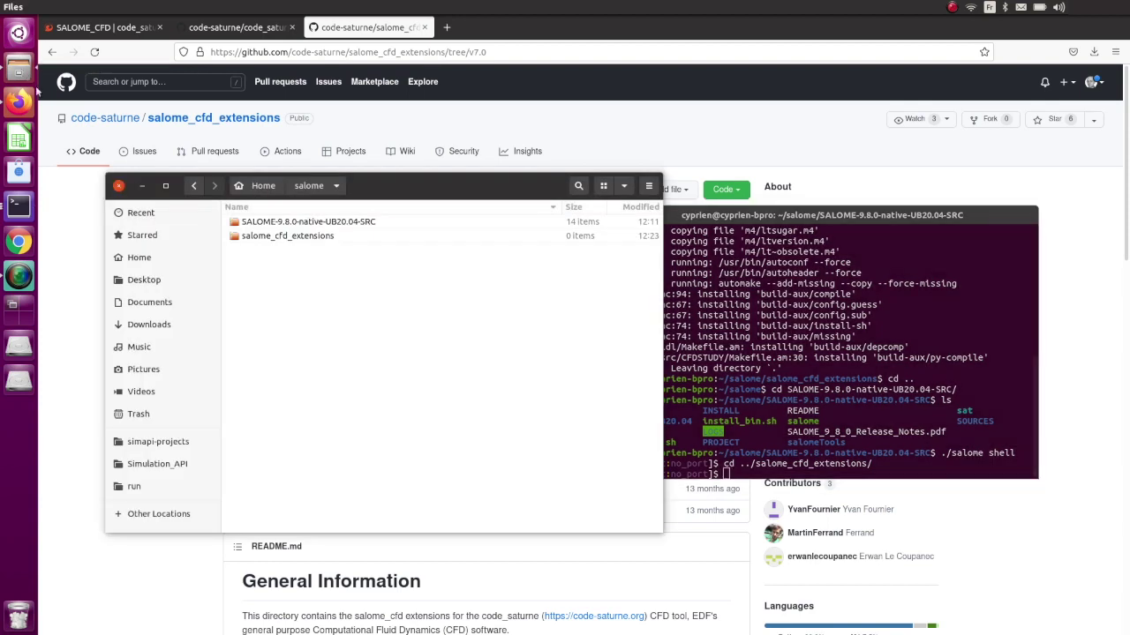
{"action": "left_click", "coordinate": [305, 240]}
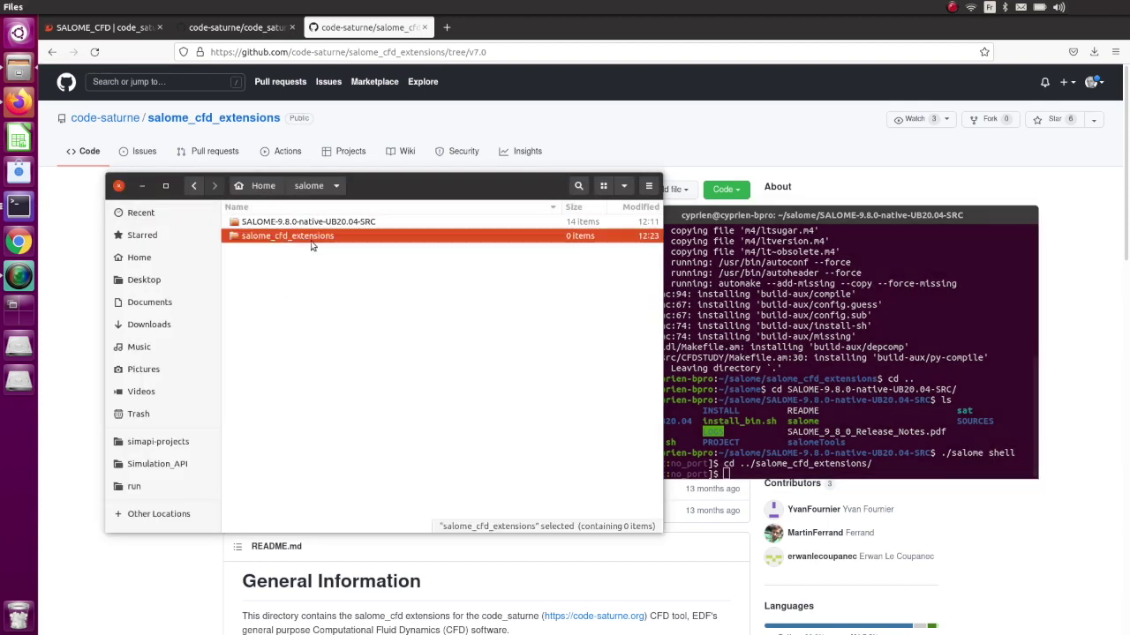
{"action": "double_click", "coordinate": [312, 237]}
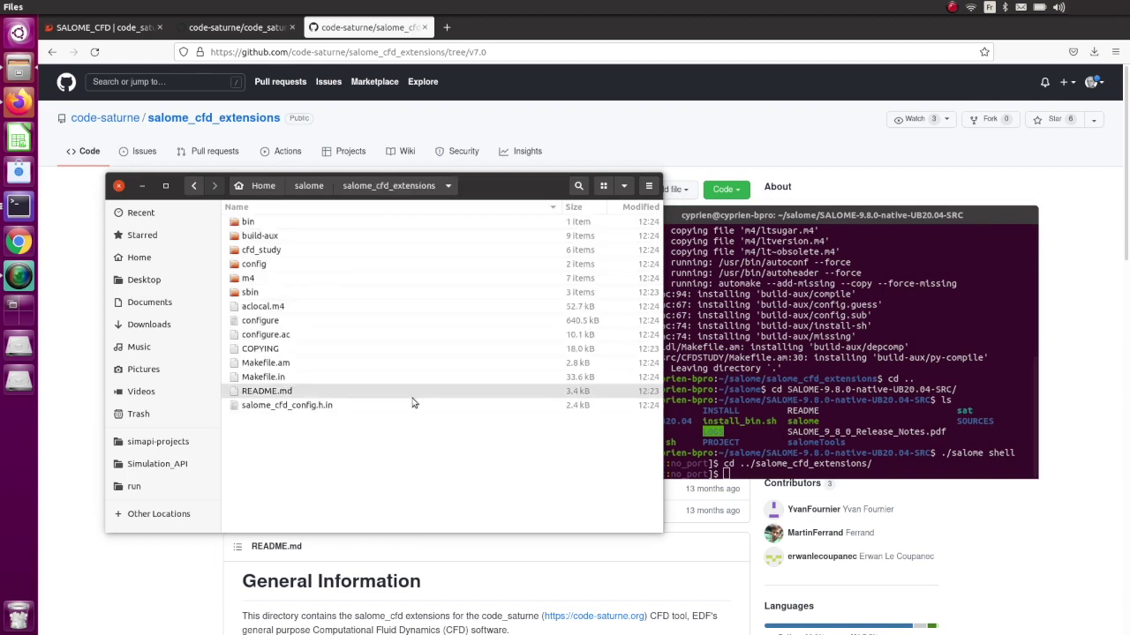
{"action": "left_click", "coordinate": [279, 395]}
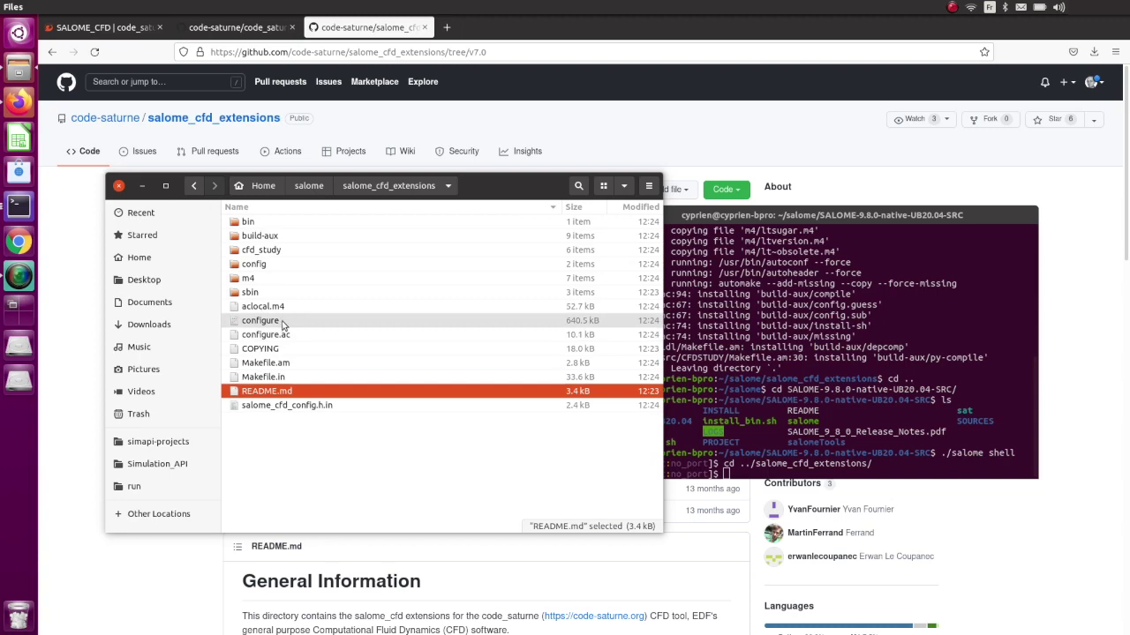
{"action": "left_click", "coordinate": [282, 324]}
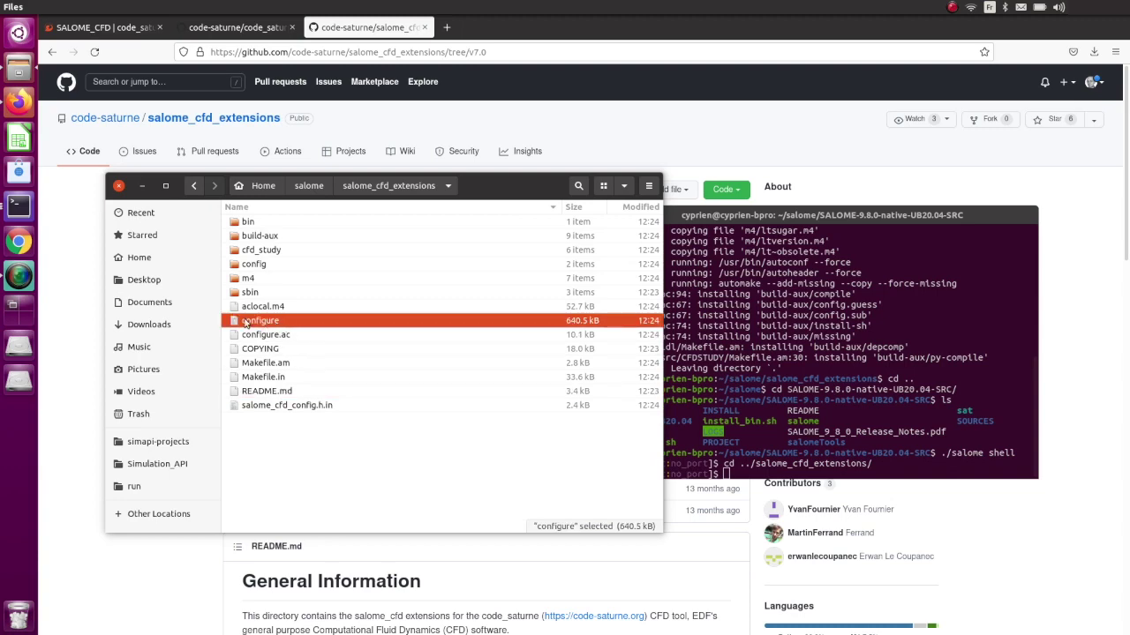
{"action": "double_click", "coordinate": [264, 323]}
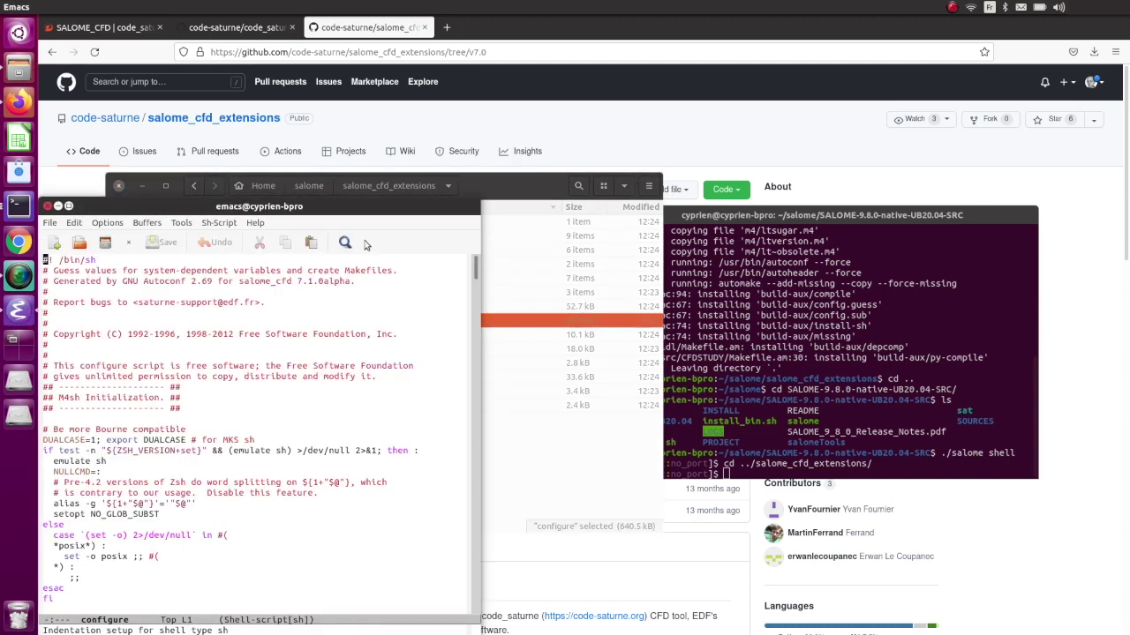
{"action": "left_click_drag", "start_coordinate": [361, 210], "coordinate": [467, 126]}
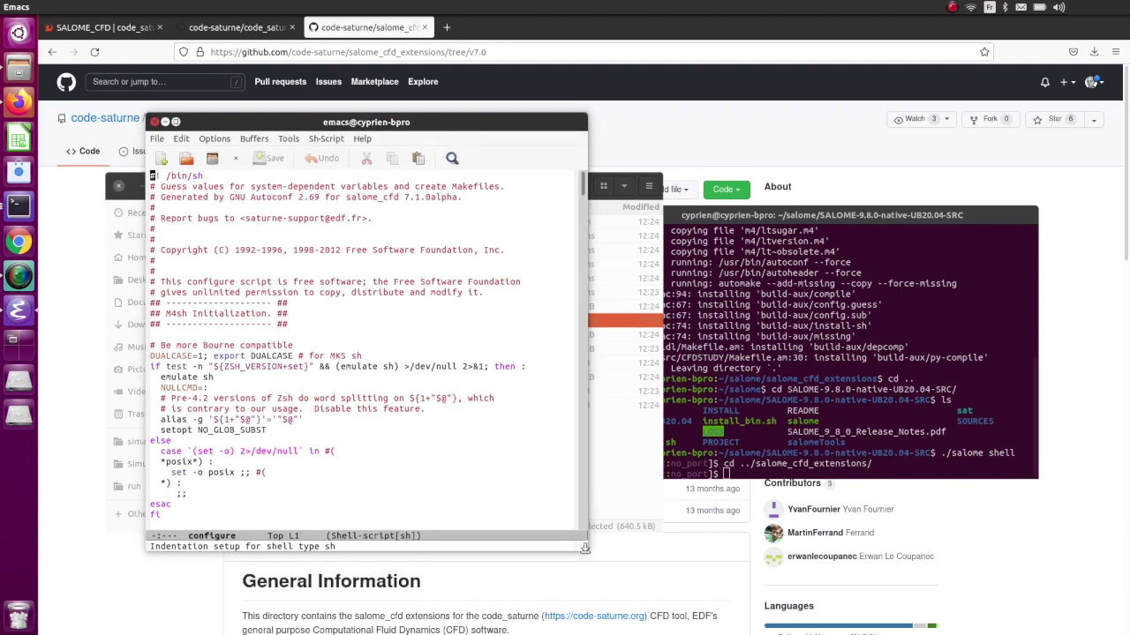
{"action": "left_click_drag", "start_coordinate": [584, 547], "coordinate": [735, 611]}
Search the configure script for "with-salome".
{"action": "scroll", "coordinate": [444, 413], "scroll_direction": "down", "scroll_amount": 10}
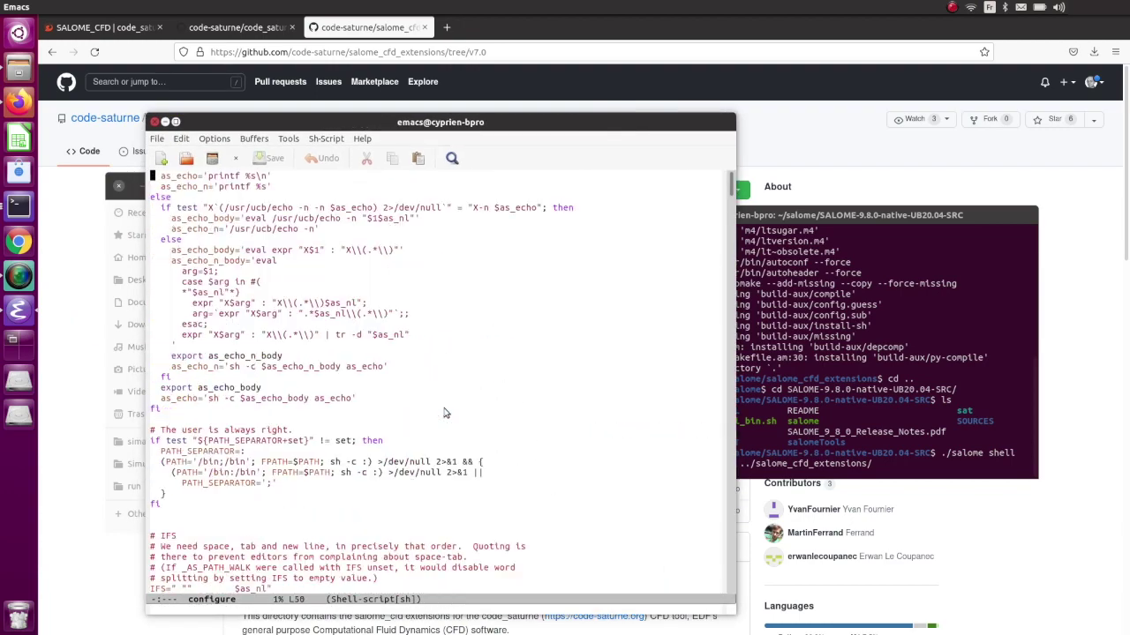
{"action": "scroll", "coordinate": [444, 413], "scroll_direction": "down", "scroll_amount": 20}
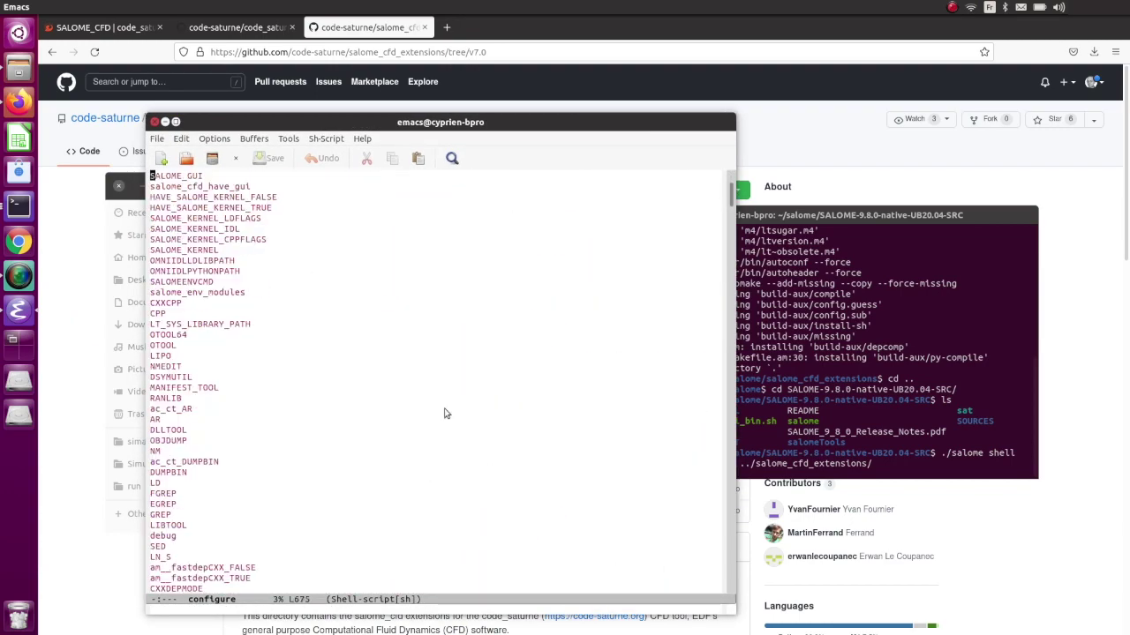
{"action": "scroll", "coordinate": [445, 413], "scroll_direction": "down", "scroll_amount": 20}
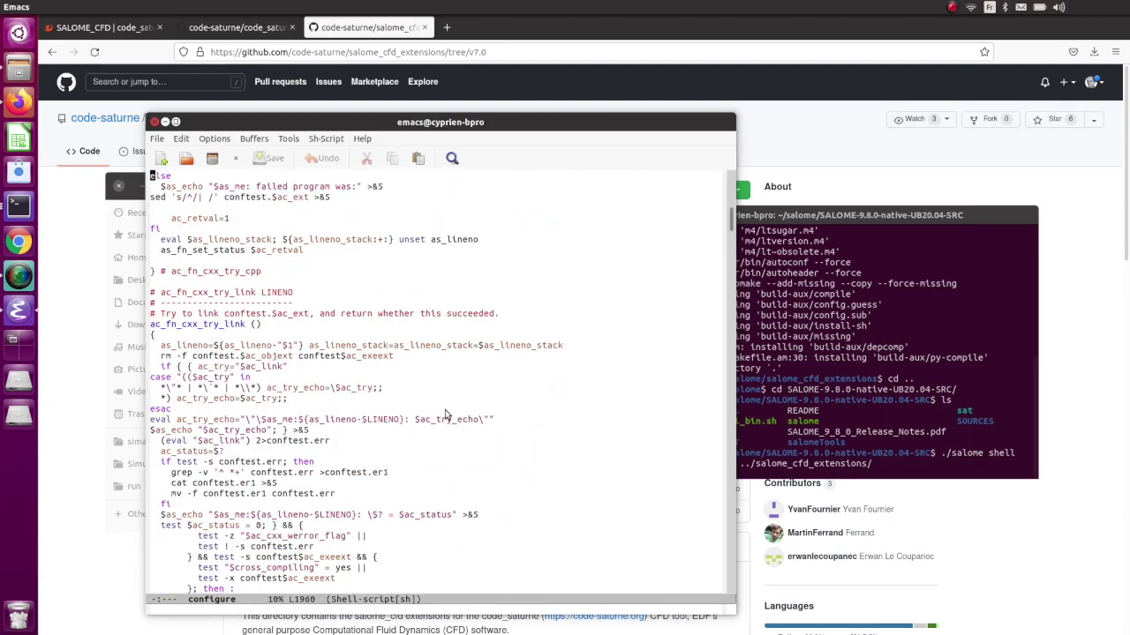
{"action": "scroll", "coordinate": [445, 413], "scroll_direction": "down", "scroll_amount": 20}
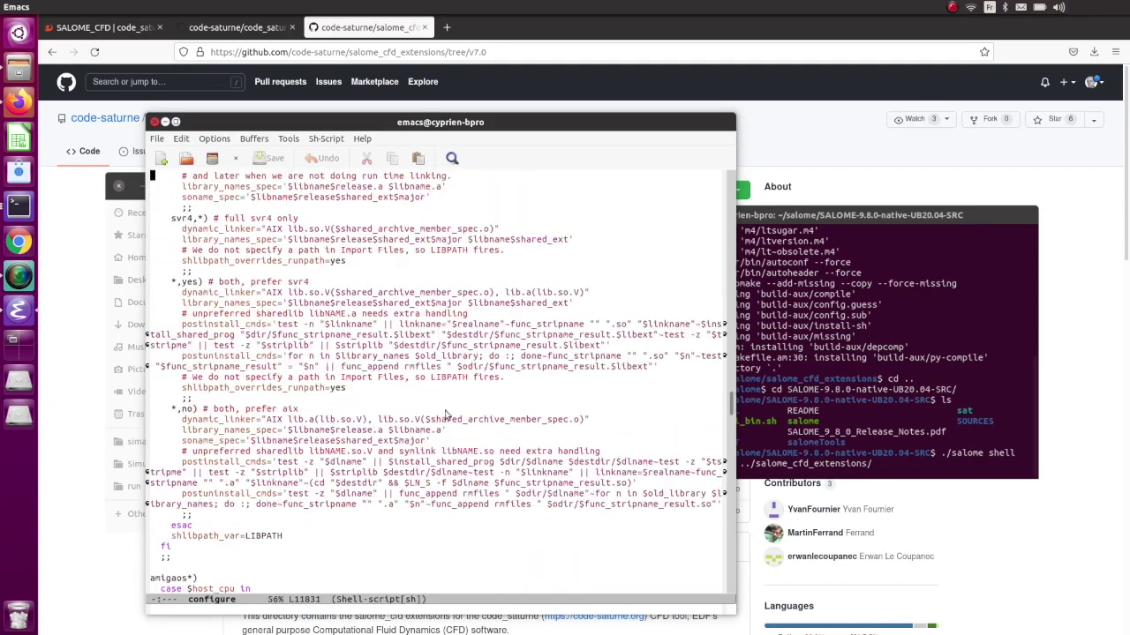
{"action": "scroll", "coordinate": [445, 413], "scroll_direction": "down", "scroll_amount": 20}
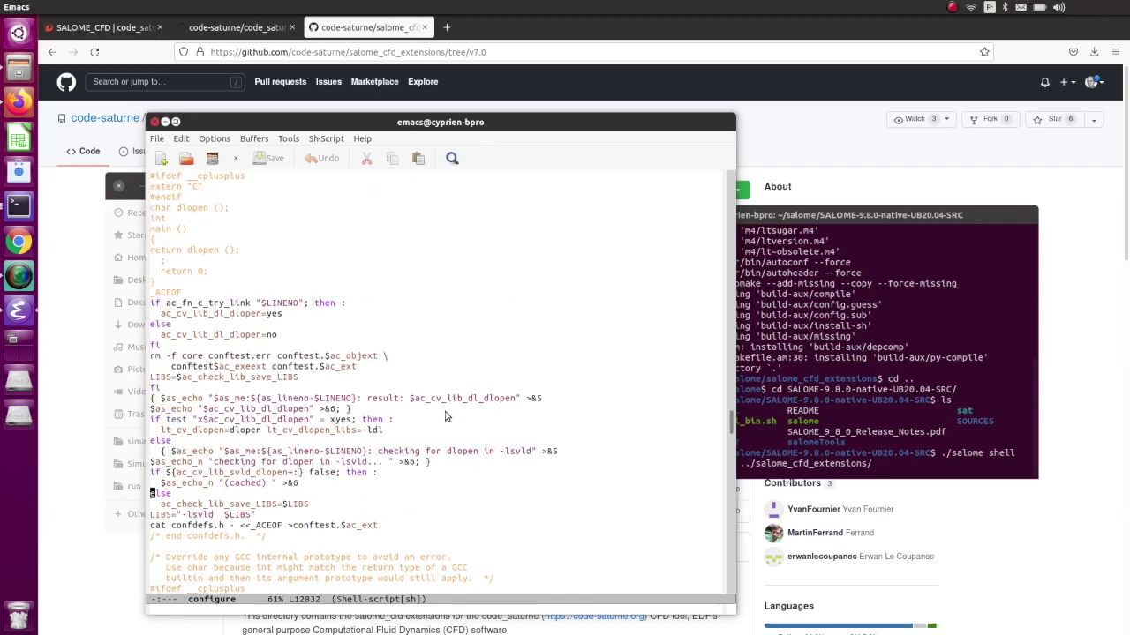
{"action": "scroll", "coordinate": [445, 416], "scroll_direction": "up", "scroll_amount": 17}
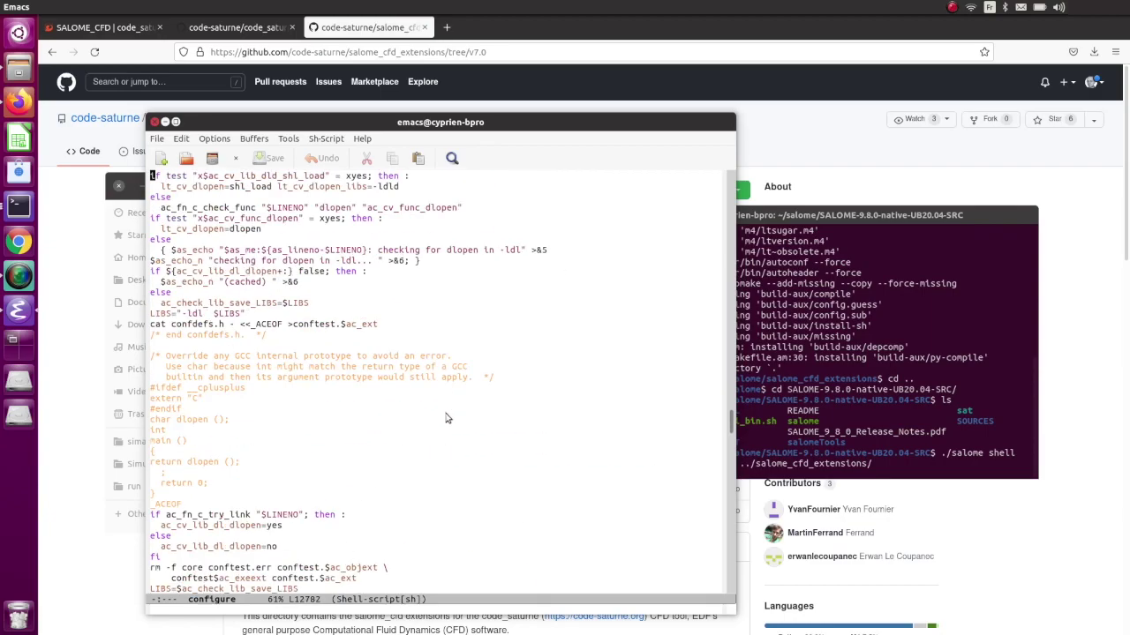
{"action": "scroll", "coordinate": [446, 418], "scroll_direction": "down", "scroll_amount": 20}
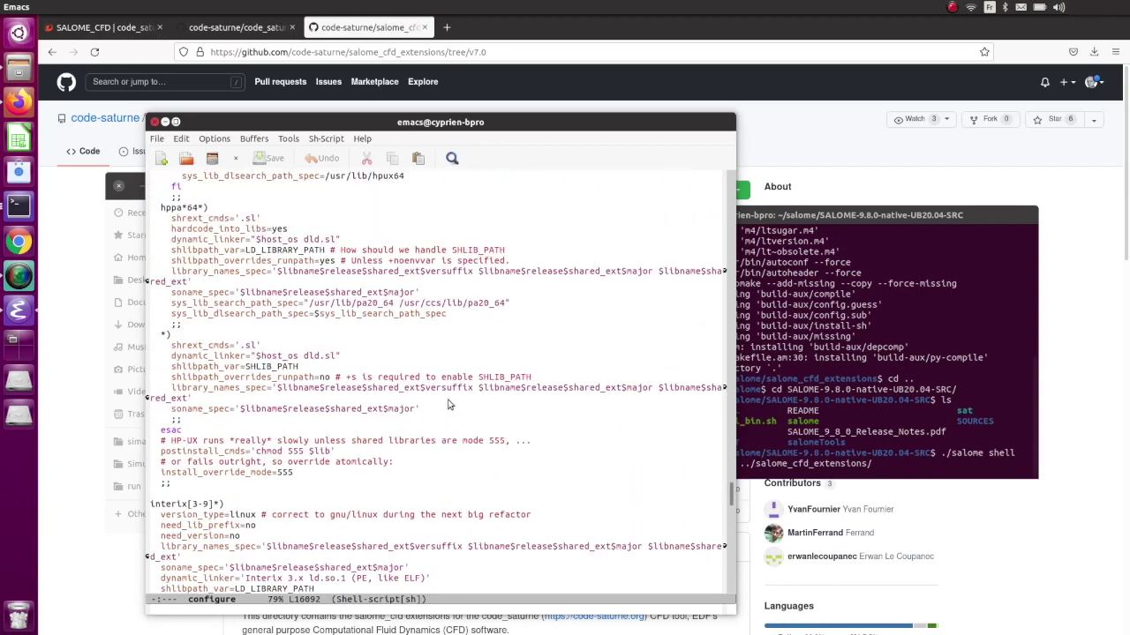
{"action": "key", "text": "ctrl+s"}
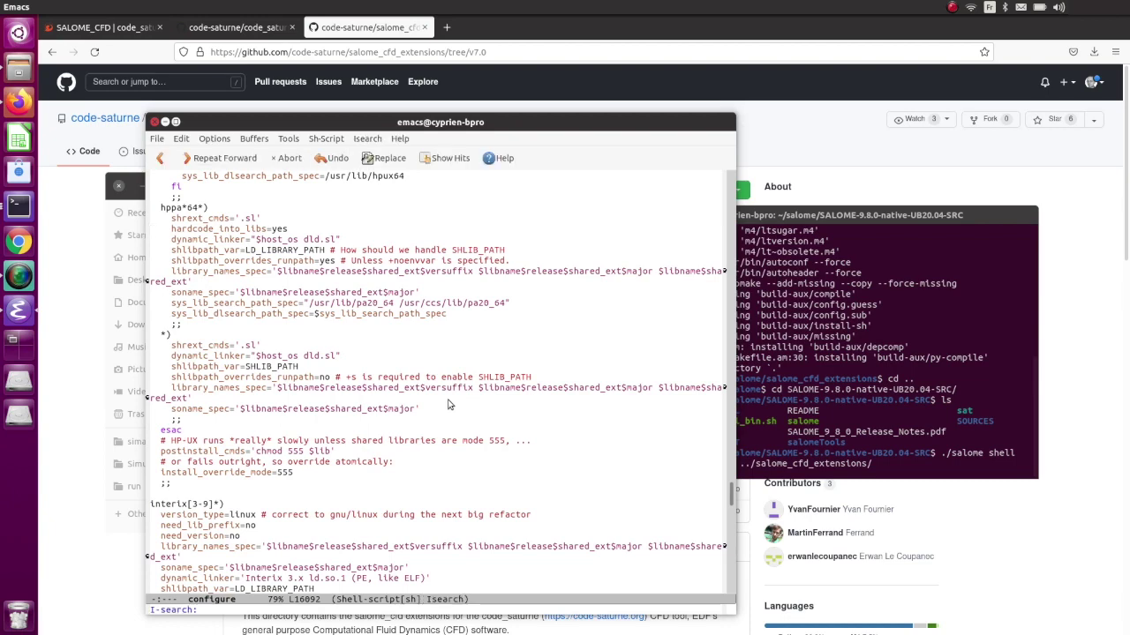
{"action": "type", "text": "with-"}
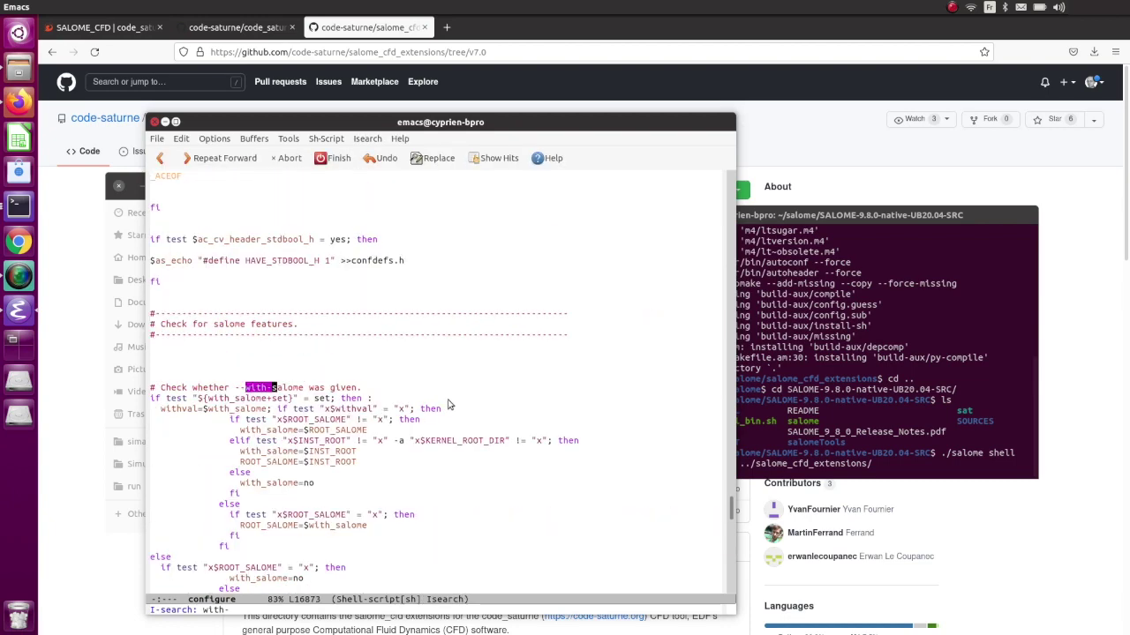
{"action": "type", "text": "salome"}
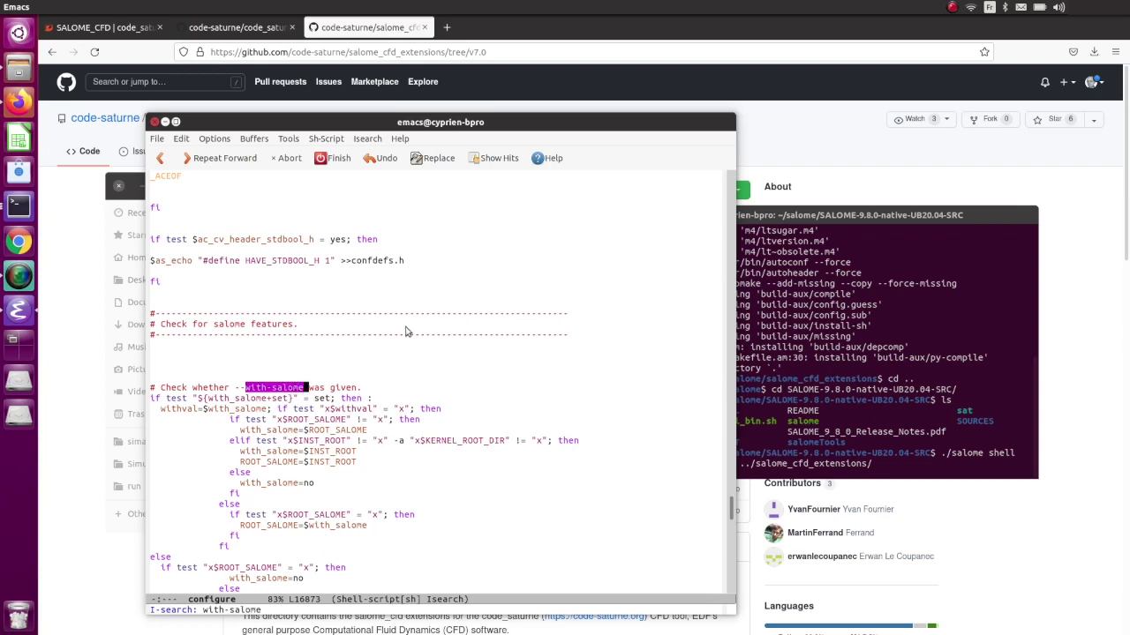
{"action": "key", "text": "Return"}
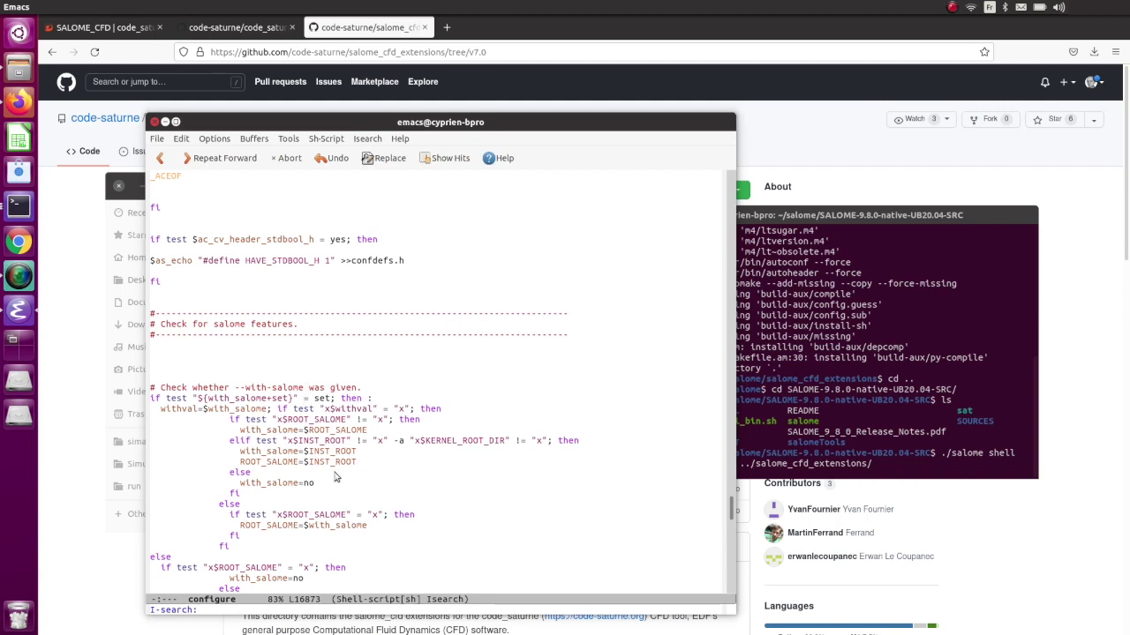
Read the --with-salome and ROOT_SALOME checks in the configure script, and close the editor.
{"action": "scroll", "coordinate": [291, 380], "scroll_direction": "down", "scroll_amount": 1}
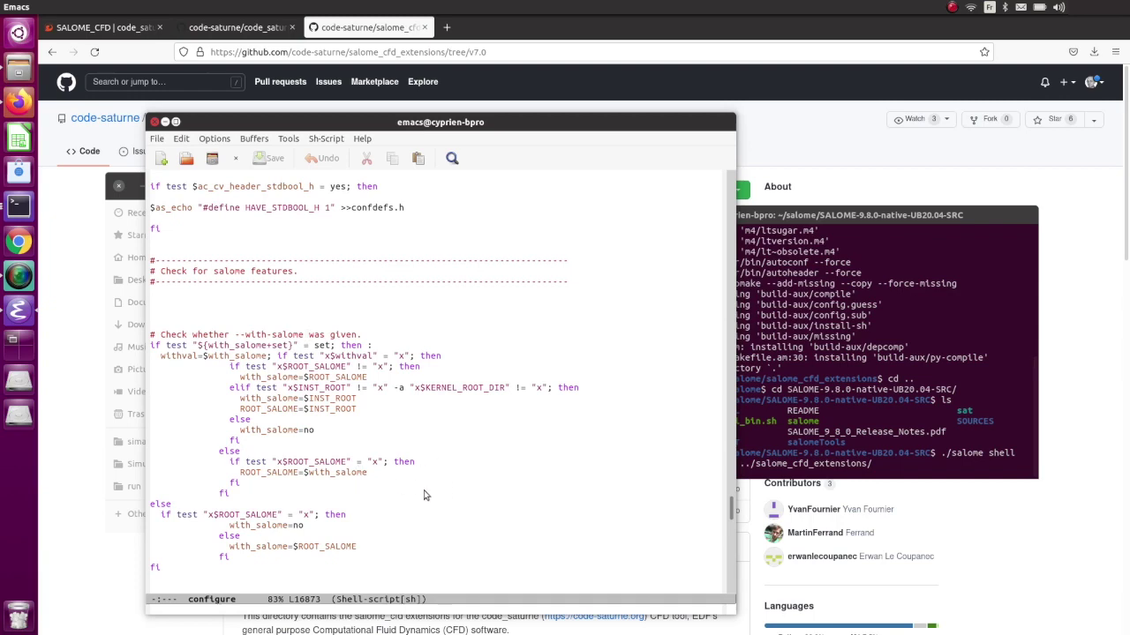
{"action": "scroll", "coordinate": [370, 496], "scroll_direction": "down", "scroll_amount": 3}
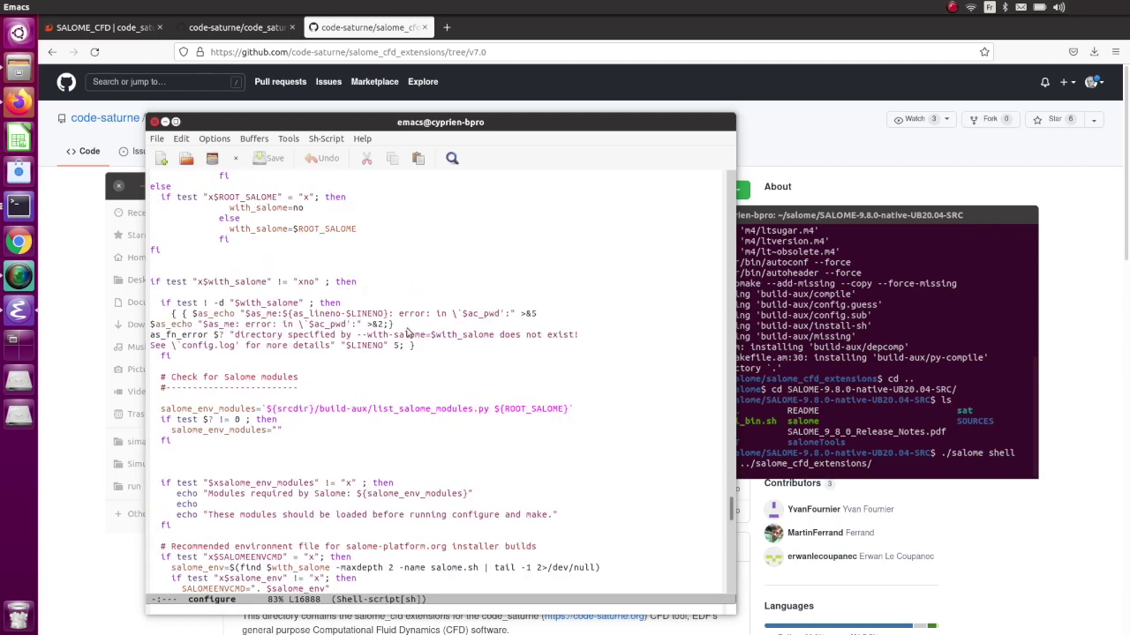
{"action": "scroll", "coordinate": [394, 402], "scroll_direction": "down", "scroll_amount": 1}
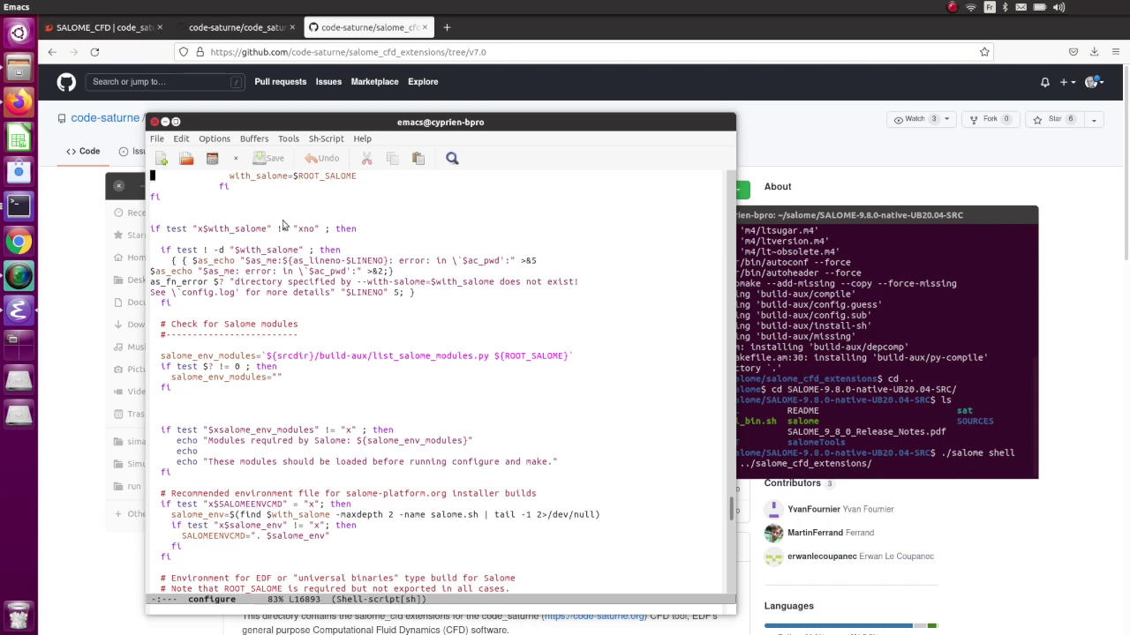
{"action": "scroll", "coordinate": [297, 258], "scroll_direction": "up", "scroll_amount": 3}
{"action": "left_click", "coordinate": [154, 121]}
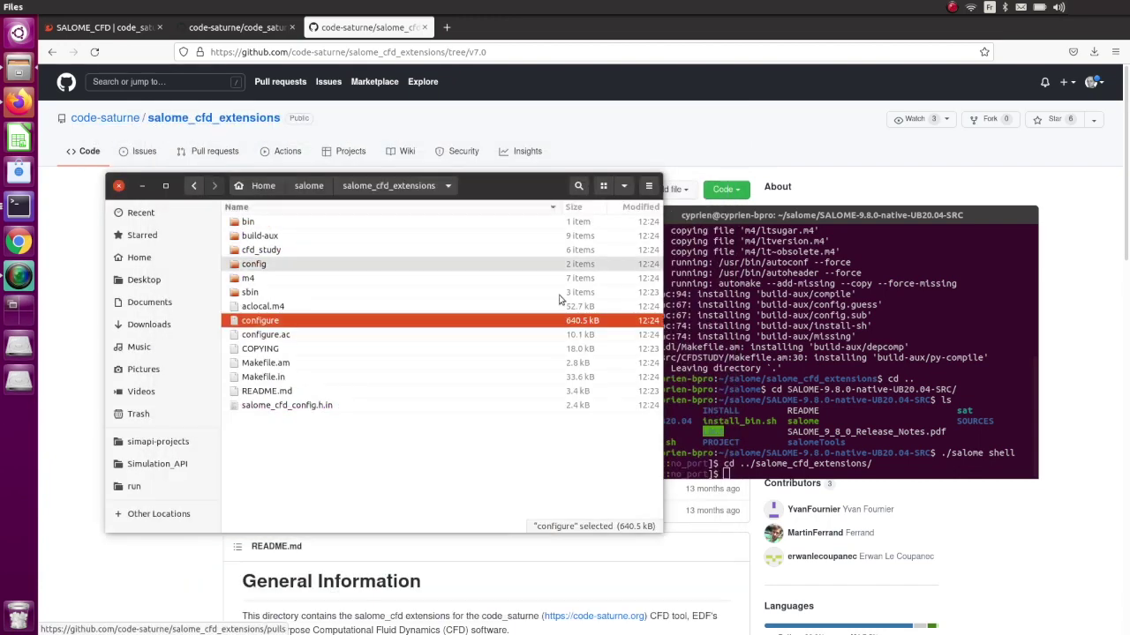
Review the installation procedure's lines on the environment variables and the ./configure --with-salome=$SALOME_ROOT_DIR command.
{"action": "left_click", "coordinate": [761, 474]}
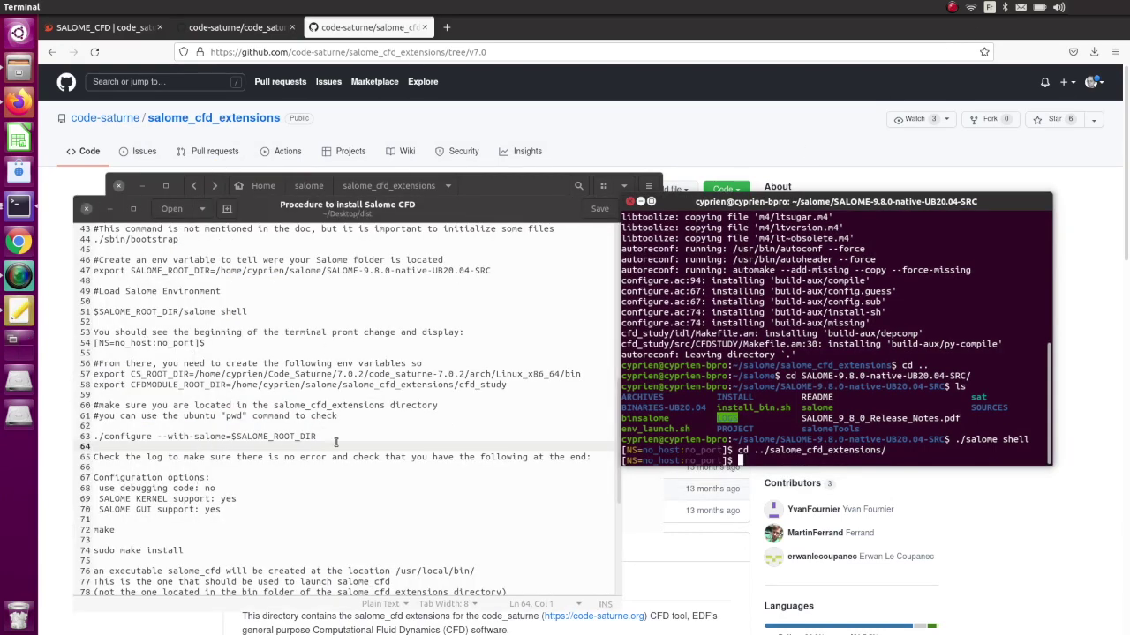
{"action": "left_click_drag", "start_coordinate": [336, 446], "coordinate": [63, 252]}
{"action": "left_click_drag", "start_coordinate": [65, 257], "coordinate": [74, 364]}
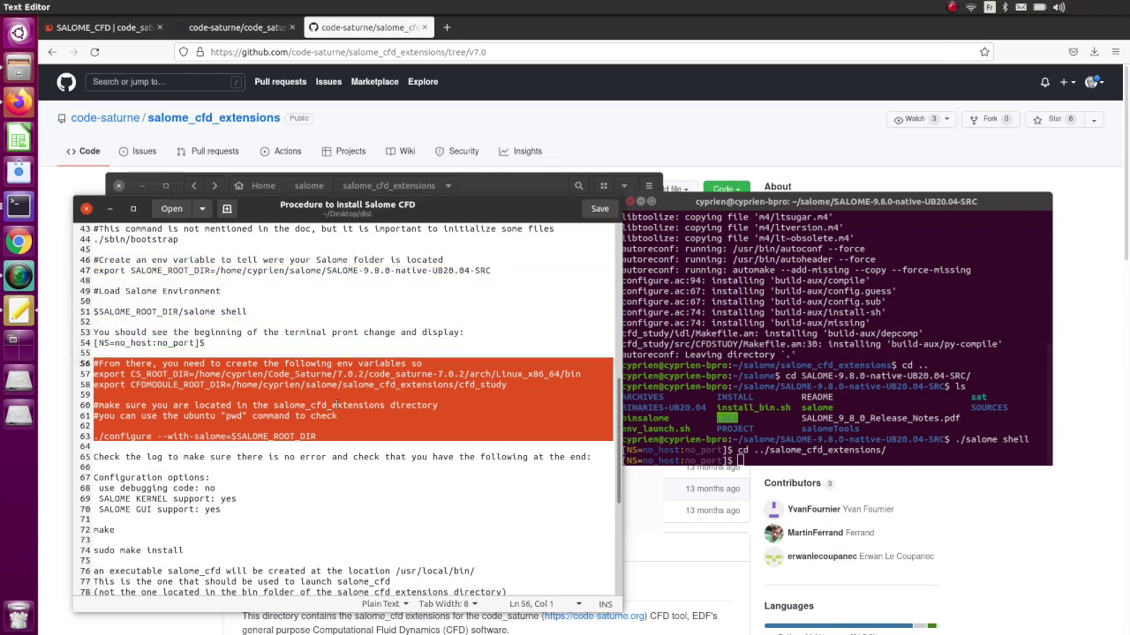
{"action": "left_click", "coordinate": [741, 457]}
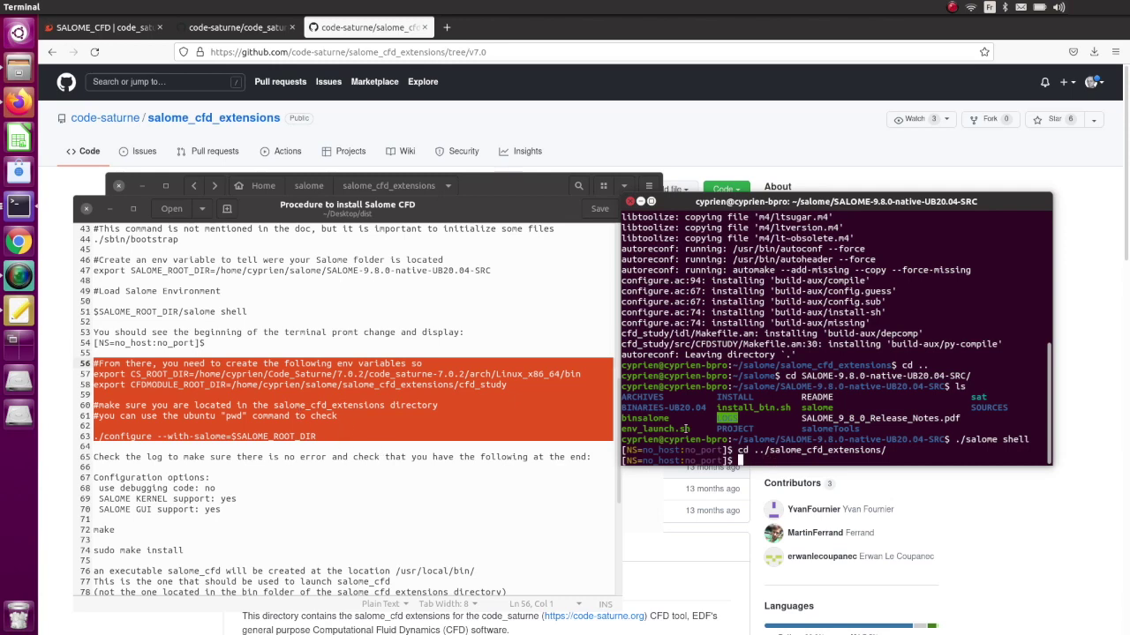
{"action": "left_click", "coordinate": [155, 363]}
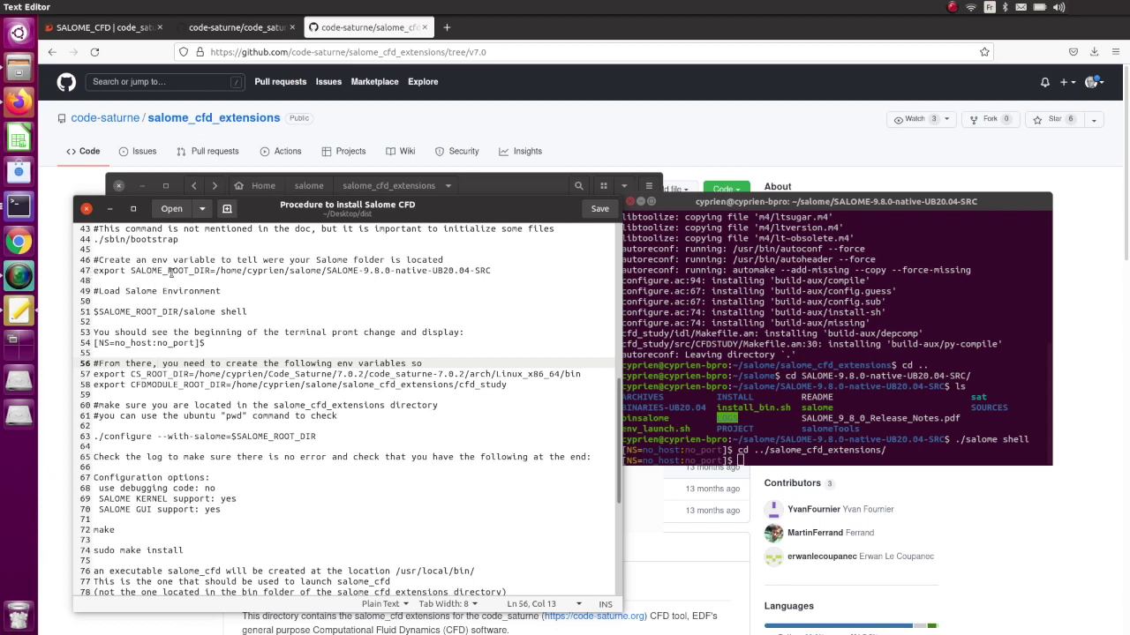
Copy the procedure's export command setting SALOME_ROOT_DIR to the SALOME-9.8.0-native-UB20.04-SRC folder, run it in the Salome shell and echo the variable.
{"action": "left_click_drag", "start_coordinate": [513, 275], "coordinate": [105, 278]}
{"action": "right_click", "coordinate": [104, 277]}
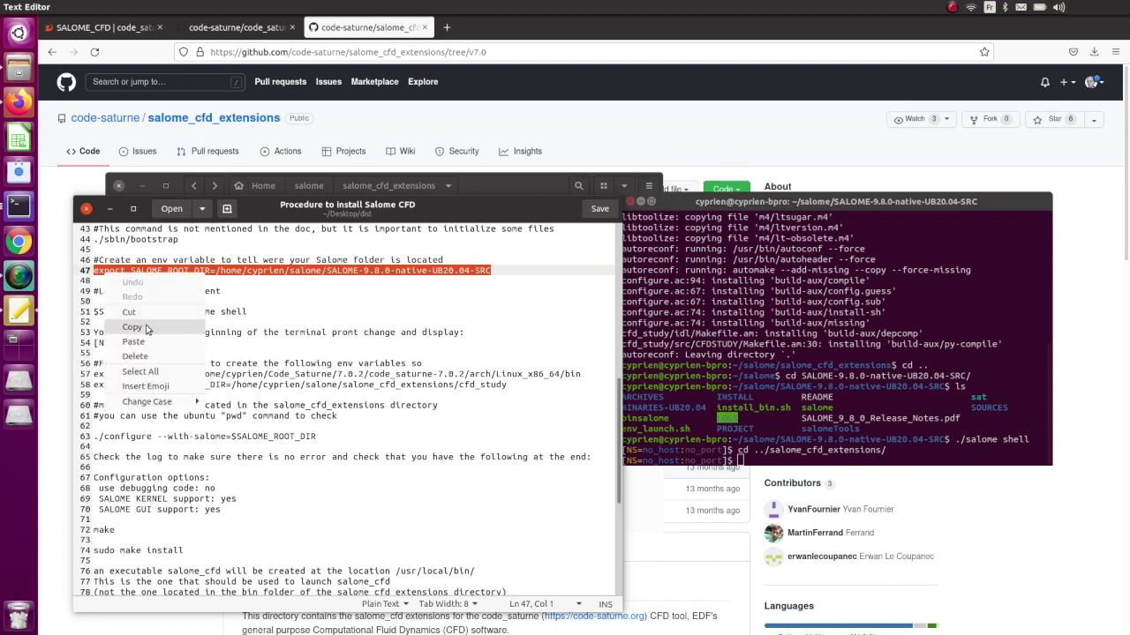
{"action": "left_click", "coordinate": [148, 328]}
{"action": "left_click", "coordinate": [769, 459]}
{"action": "right_click", "coordinate": [772, 458]}
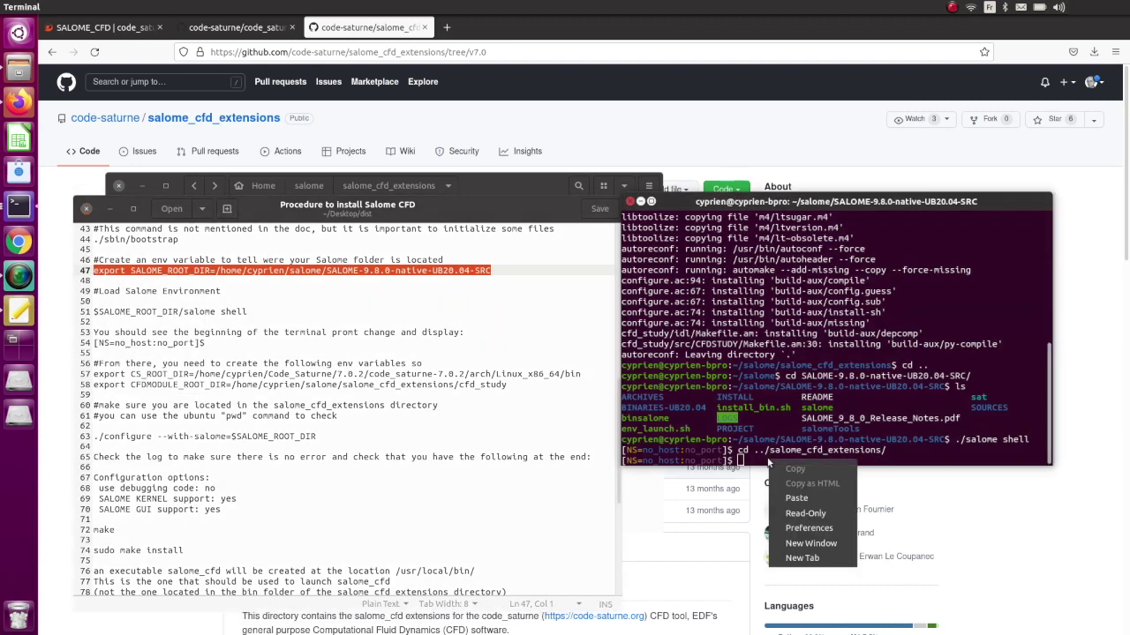
{"action": "left_click", "coordinate": [801, 502]}
{"action": "key", "text": "Return"}
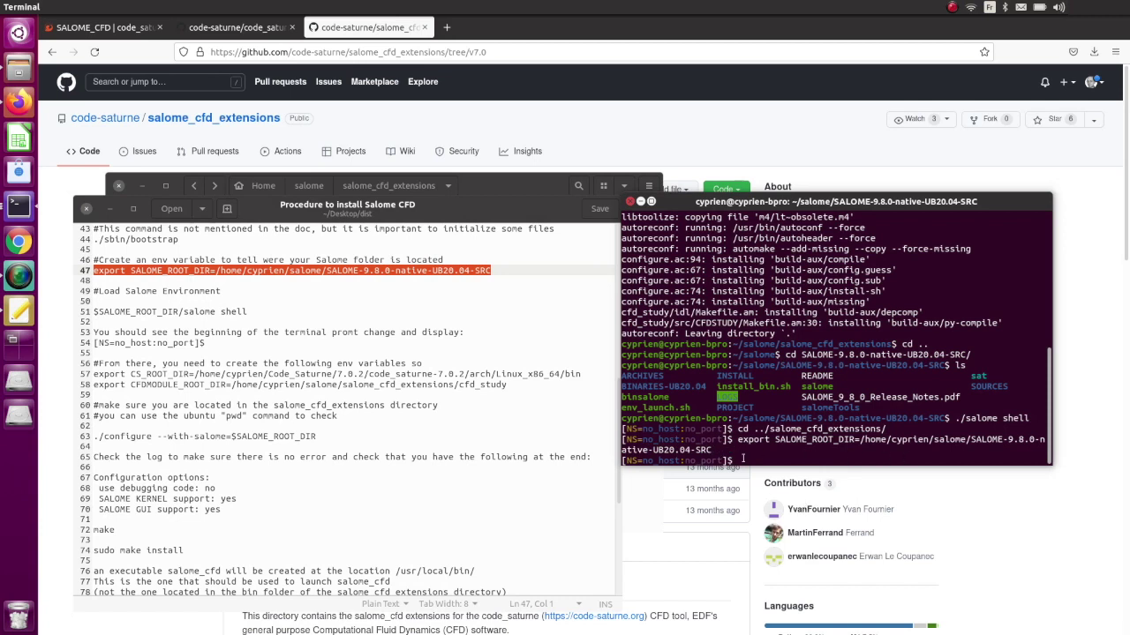
{"action": "type", "text": "echo $SALOME_ROOT_DIR"}
{"action": "key", "text": "Return"}
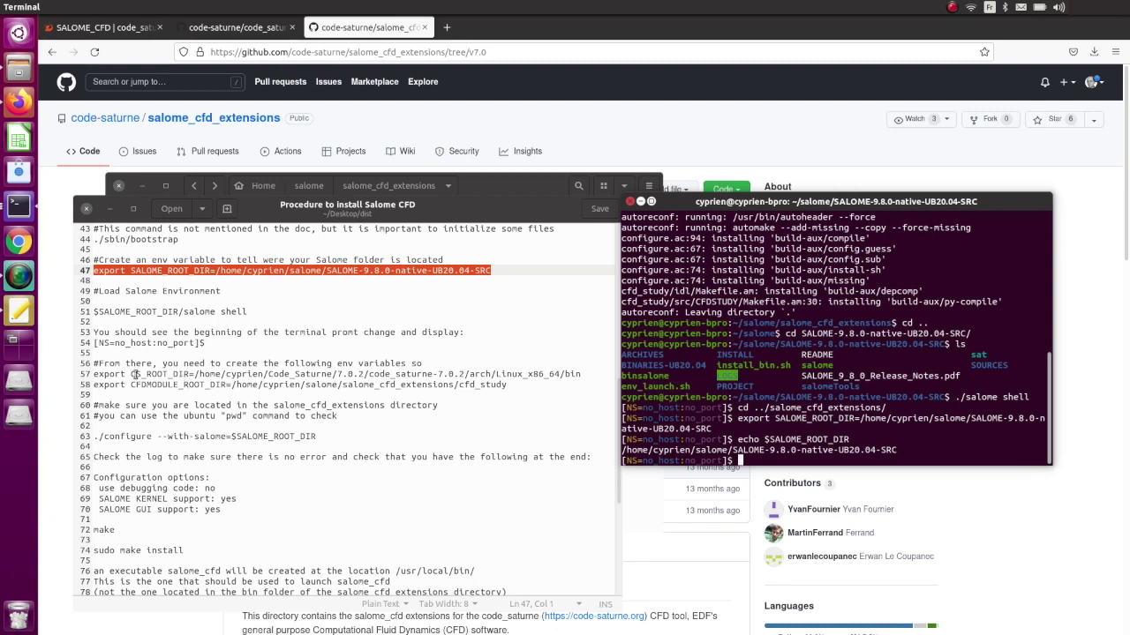
Copy only the "export CS_ROOT_DIR=" part of the procedure and paste it at the Salome shell prompt without running it.
{"action": "left_click_drag", "start_coordinate": [135, 374], "coordinate": [89, 372]}
{"action": "left_click", "coordinate": [146, 382]}
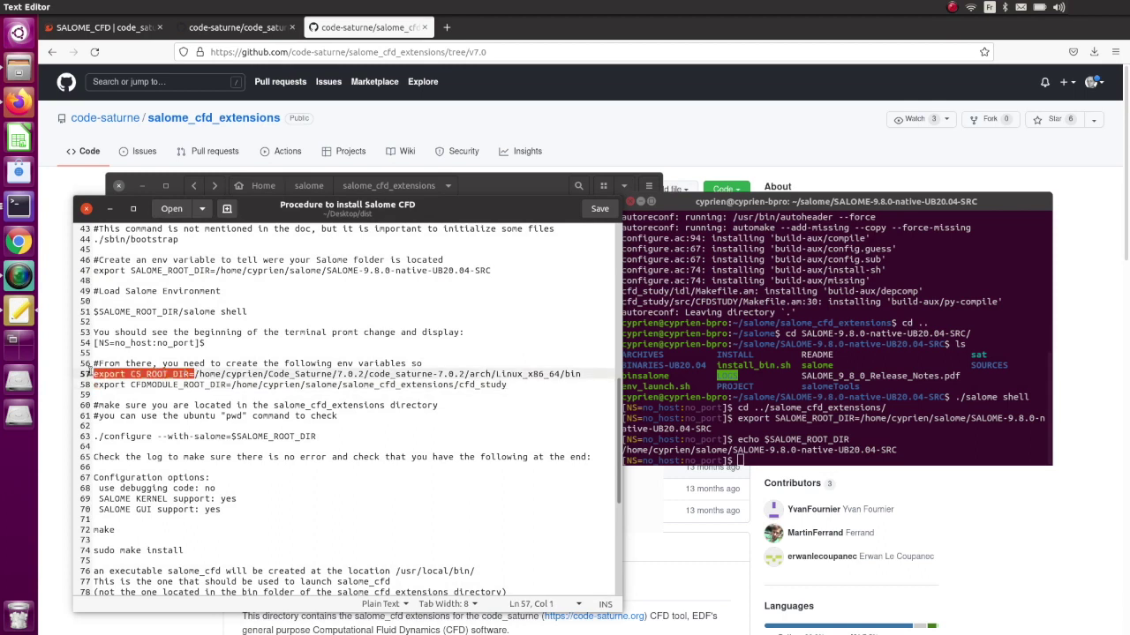
{"action": "right_click", "coordinate": [152, 379]}
{"action": "left_click", "coordinate": [206, 427]}
{"action": "left_click", "coordinate": [777, 461]}
{"action": "right_click", "coordinate": [777, 461]}
{"action": "left_click", "coordinate": [806, 499]}
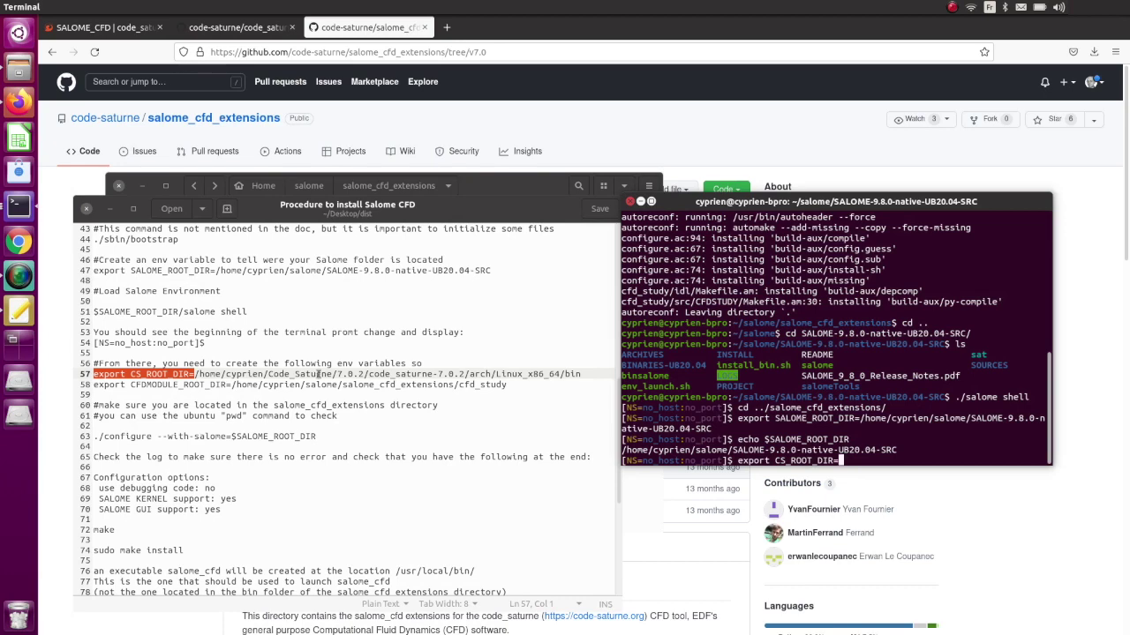
In the file manager, open the home folder's Code_Saturne/7.0.4/code_saturne-7.0.4/arch/Linux_x86_64/bin directory.
{"action": "left_click", "coordinate": [22, 78]}
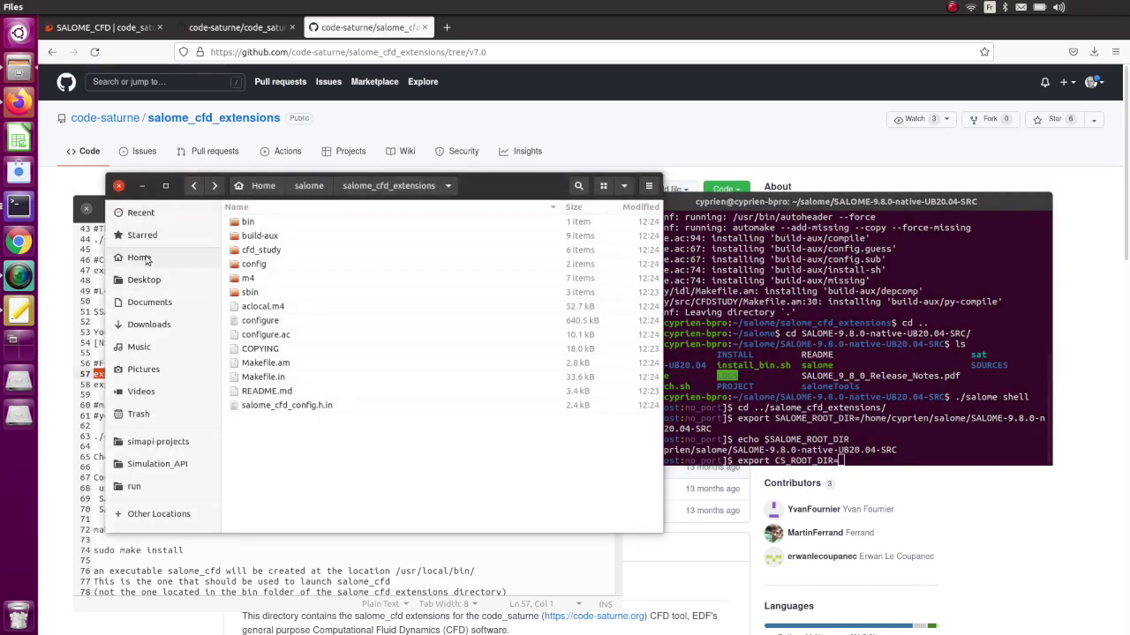
{"action": "left_click", "coordinate": [143, 257]}
{"action": "scroll", "coordinate": [294, 384], "scroll_direction": "up", "scroll_amount": 3}
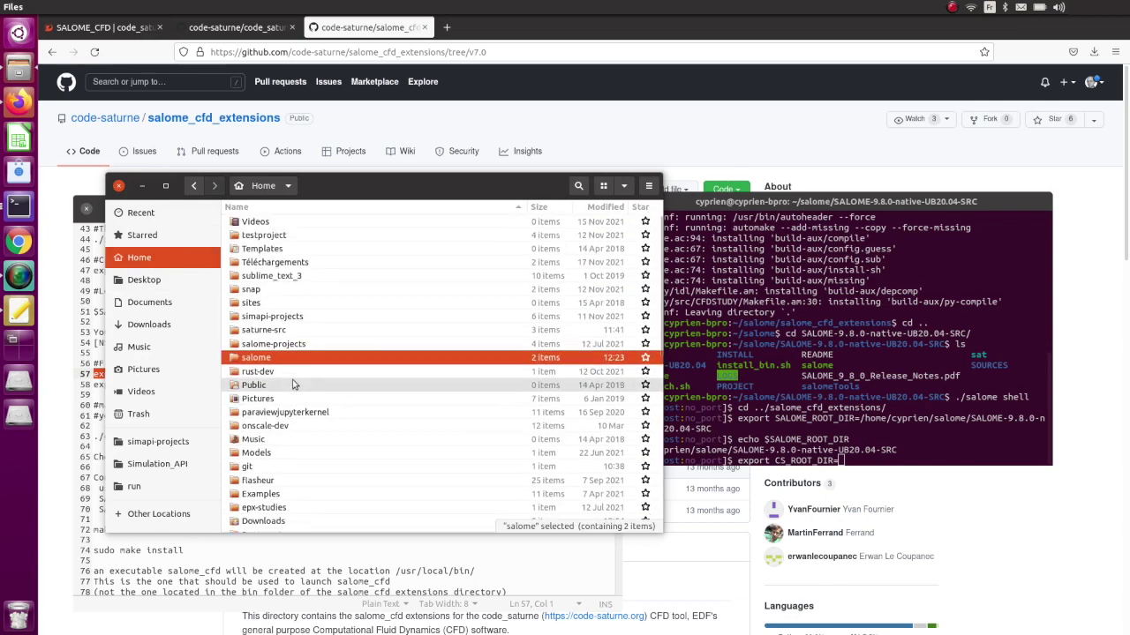
{"action": "scroll", "coordinate": [294, 382], "scroll_direction": "down", "scroll_amount": 4}
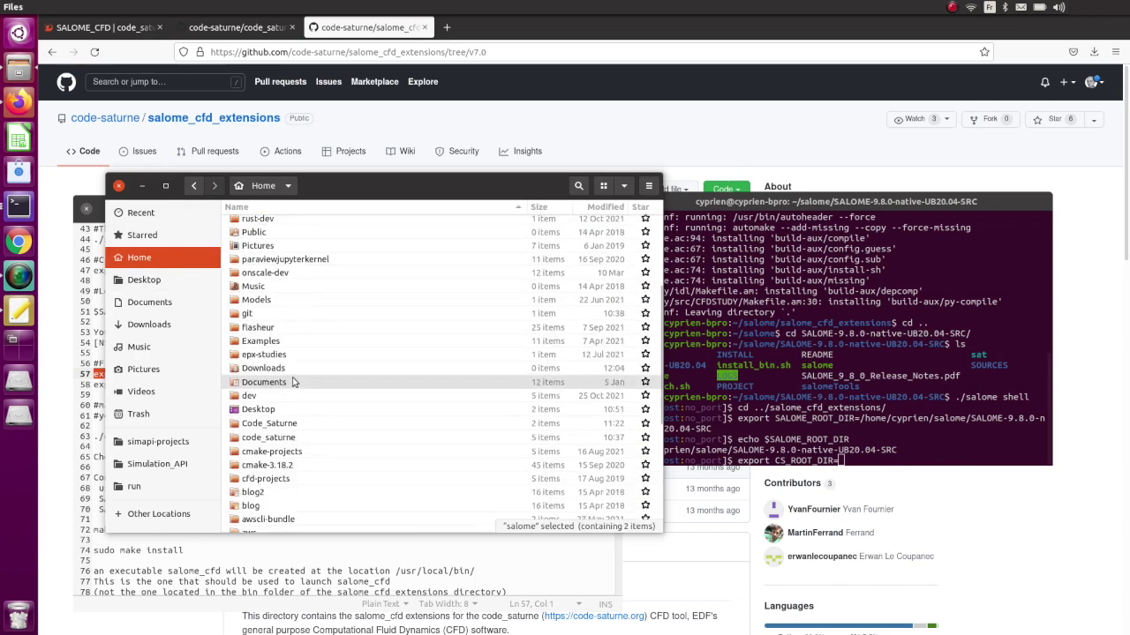
{"action": "double_click", "coordinate": [281, 424]}
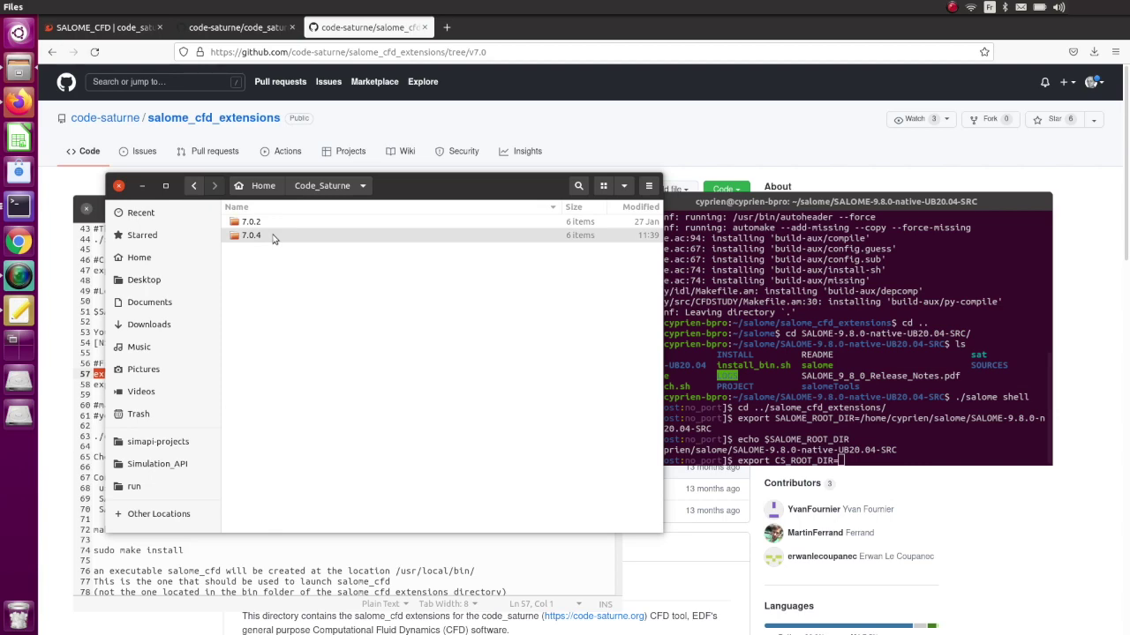
{"action": "mouse_move", "coordinate": [416, 178]}
{"action": "left_mouse_down"}
{"action": "mouse_move", "coordinate": [979, 178]}
{"action": "mouse_move", "coordinate": [401, 181]}
{"action": "left_mouse_up"}
{"action": "double_click", "coordinate": [315, 235]}
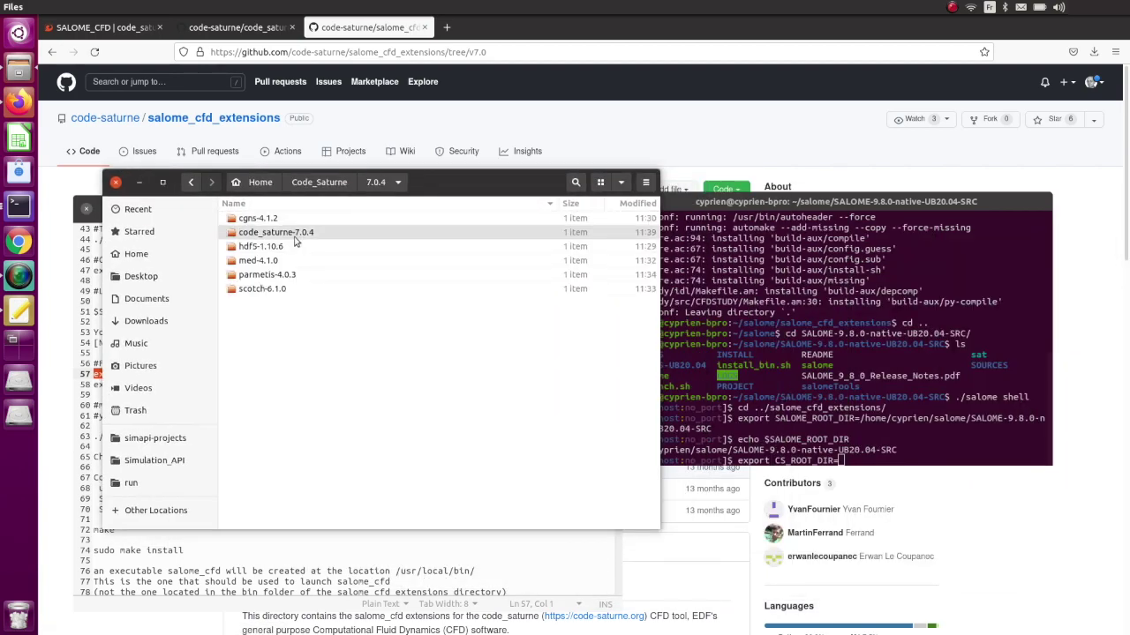
{"action": "double_click", "coordinate": [285, 233]}
{"action": "double_click", "coordinate": [287, 220]}
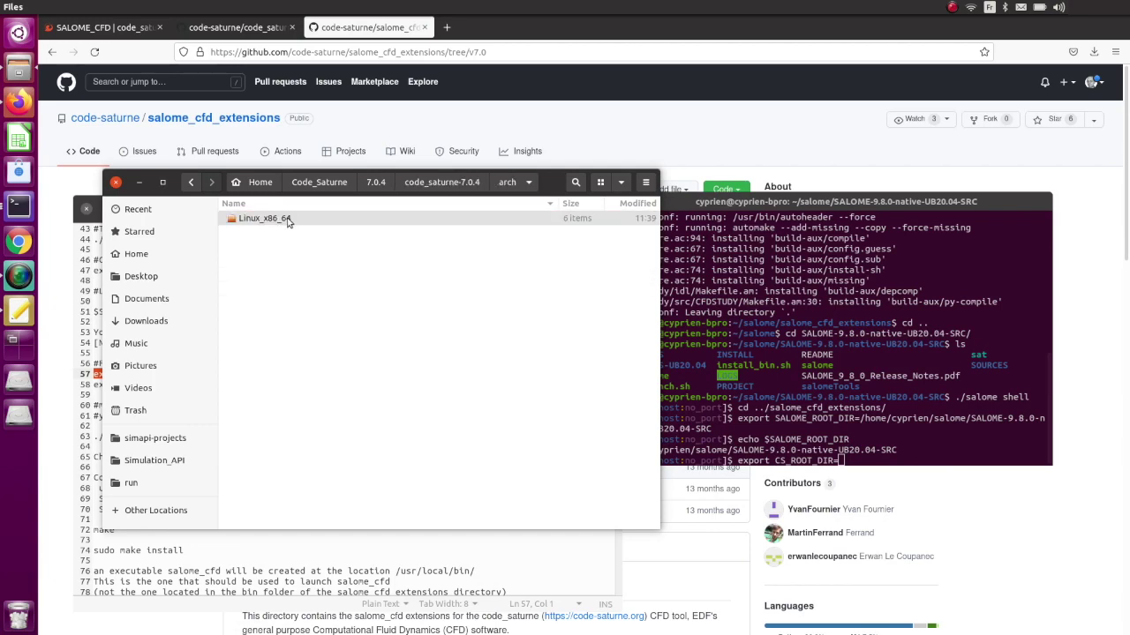
{"action": "double_click", "coordinate": [287, 221]}
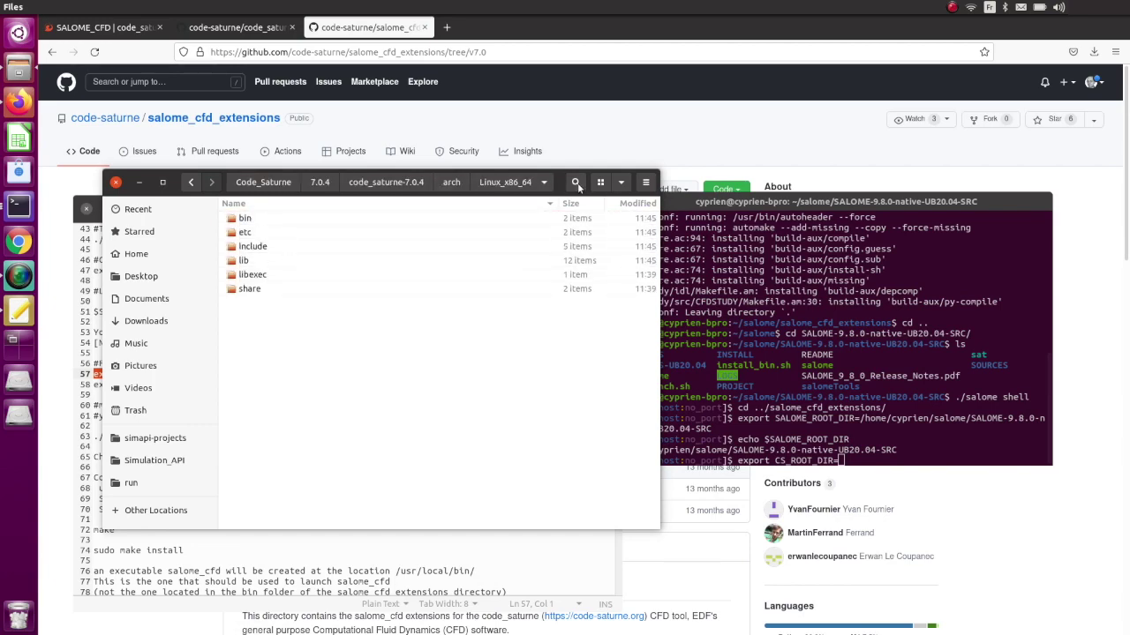
{"action": "left_click_drag", "start_coordinate": [565, 182], "coordinate": [579, 225]}
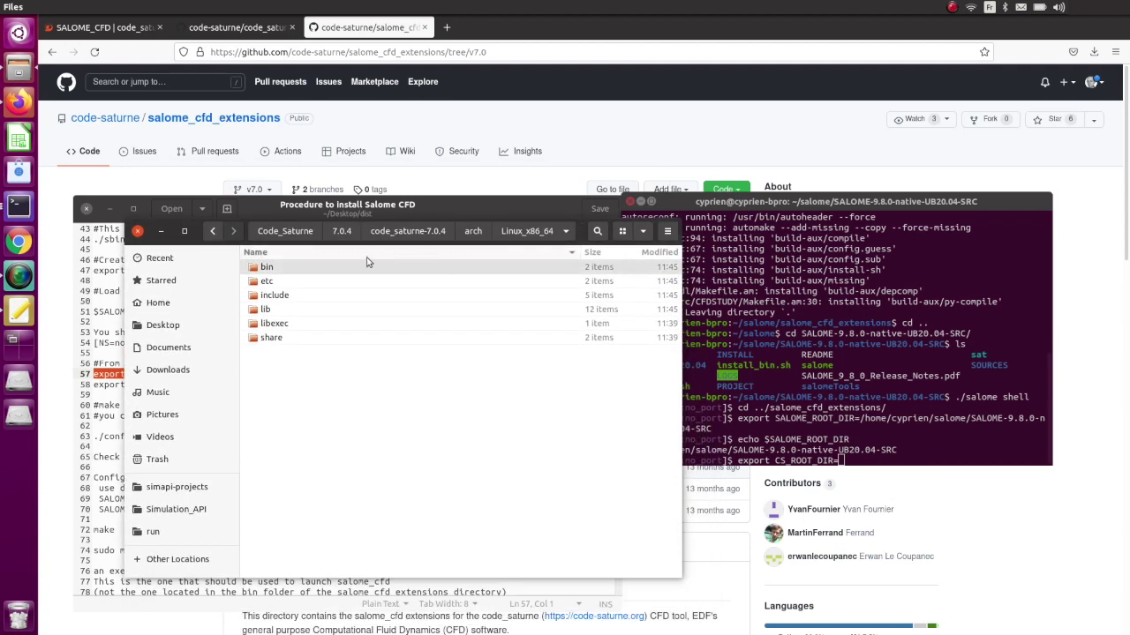
{"action": "double_click", "coordinate": [344, 268]}
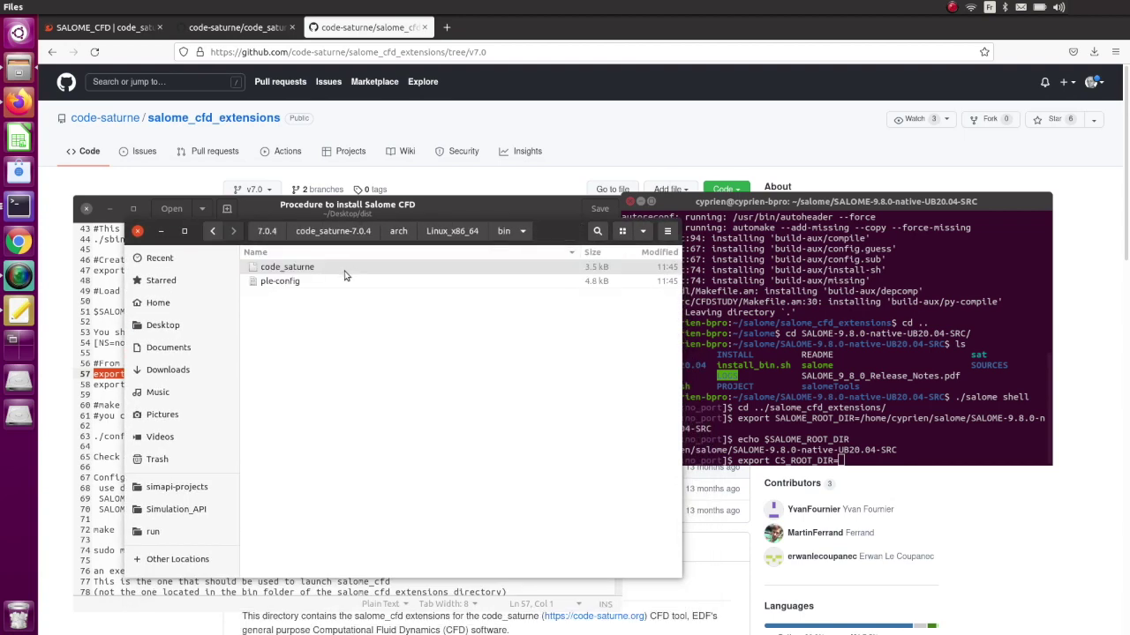
Copy the parent folder path from the code_saturne file's properties, append it to export CS_ROOT_DIR= in the shell and run the command.
{"action": "right_click", "coordinate": [296, 270]}
{"action": "left_click", "coordinate": [334, 442]}
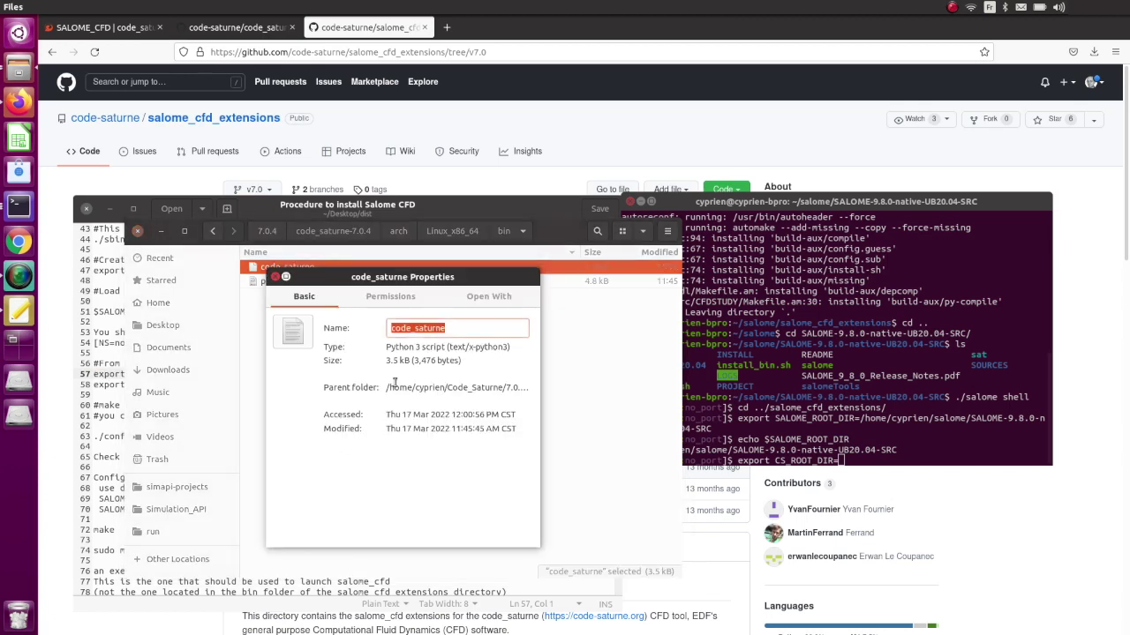
{"action": "left_click_drag", "start_coordinate": [386, 387], "coordinate": [446, 393]}
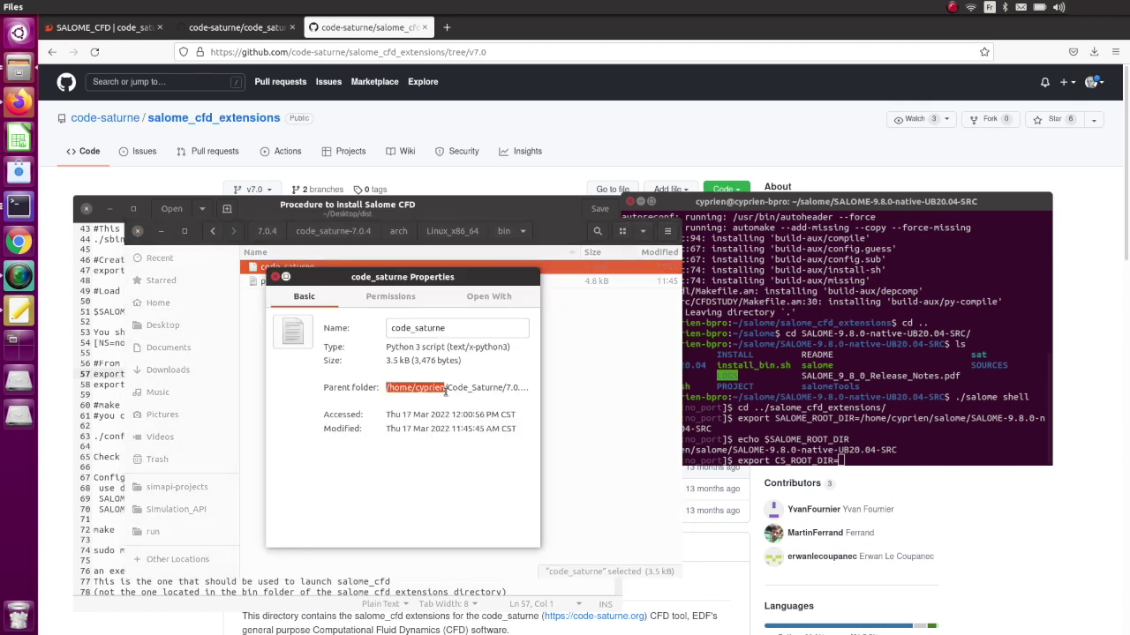
{"action": "triple_click", "coordinate": [446, 393]}
{"action": "left_click", "coordinate": [275, 276]}
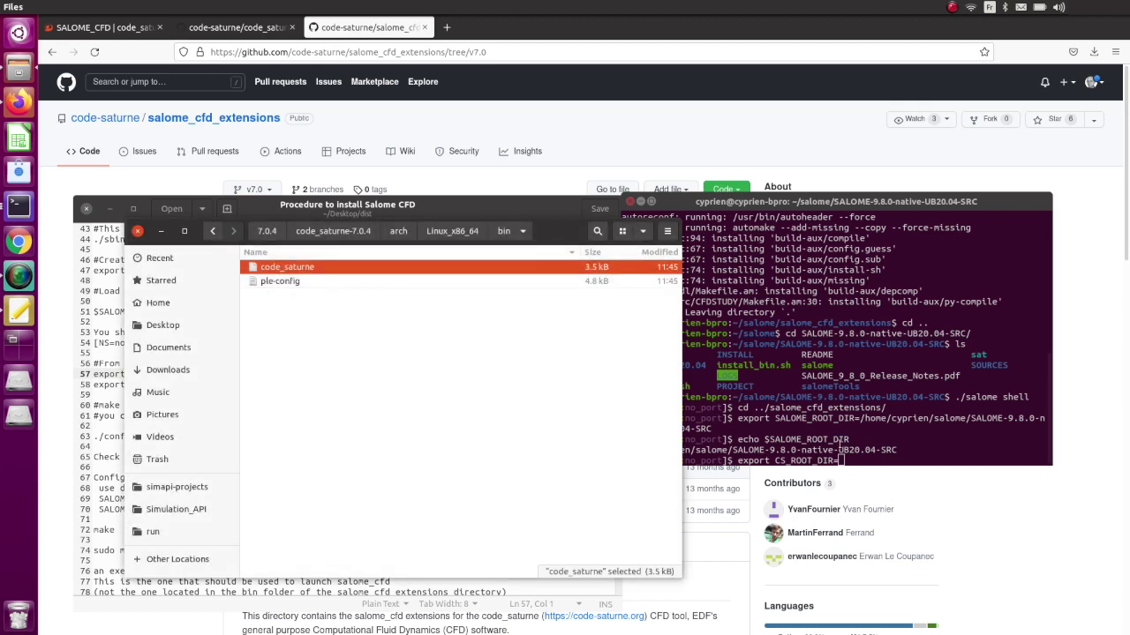
{"action": "left_click", "coordinate": [849, 463]}
{"action": "right_click", "coordinate": [849, 463]}
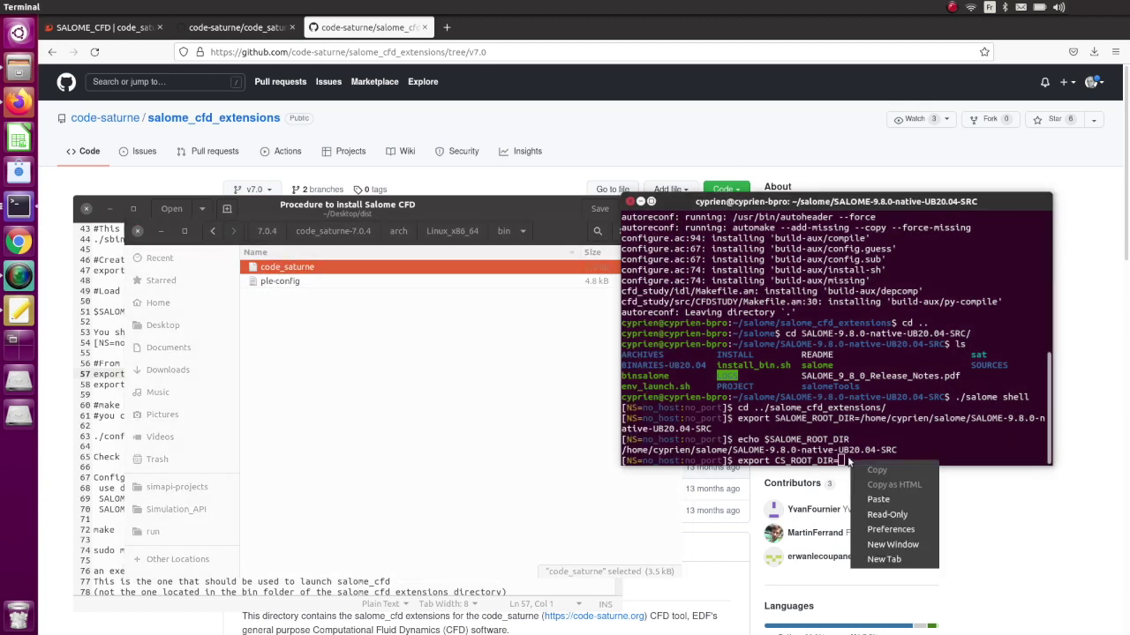
{"action": "left_click", "coordinate": [884, 497]}
{"action": "key", "text": "Return"}
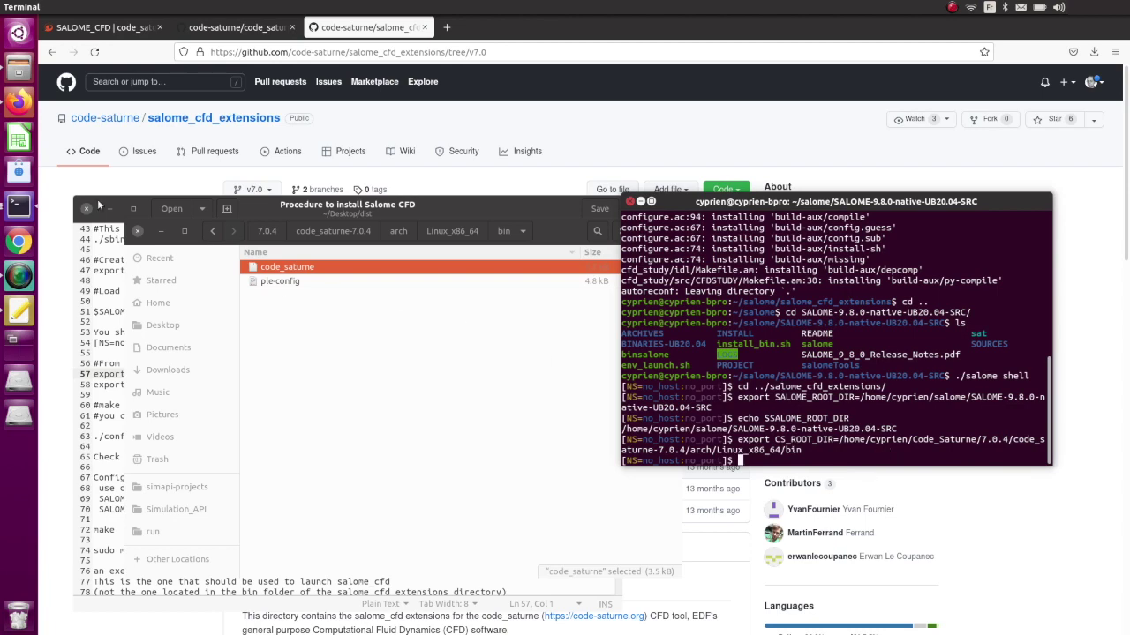
{"action": "left_click", "coordinate": [161, 231]}
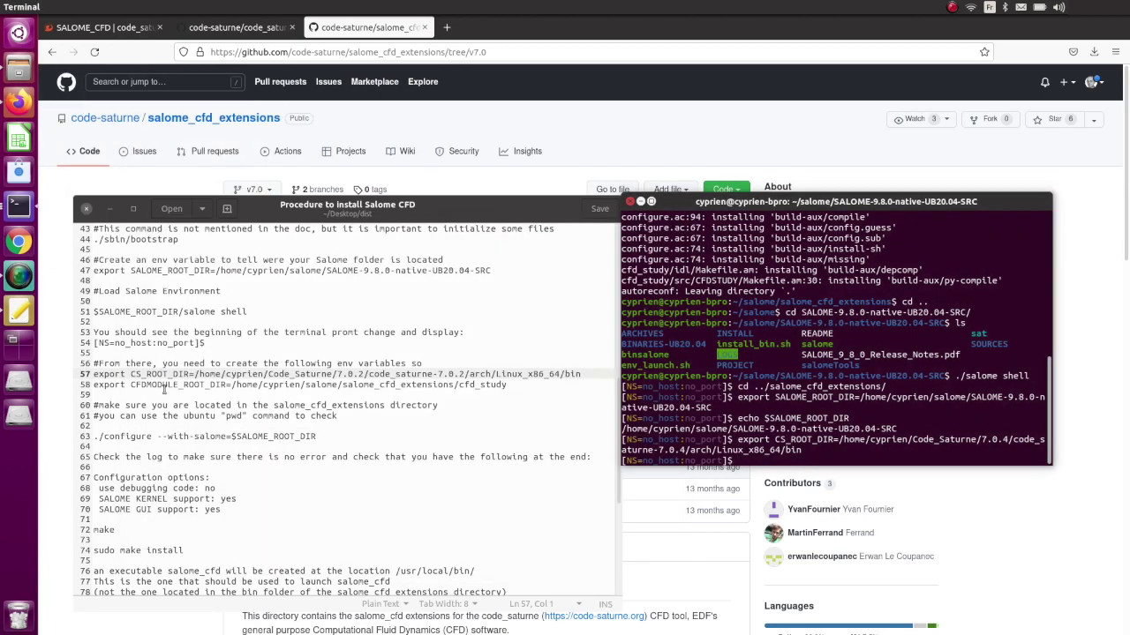
Check the procedure's CFDMODULE_ROOT_DIR path by browsing to salome/salome_cfd_extensions/cfd_study in the home folder.
{"action": "left_click", "coordinate": [158, 394]}
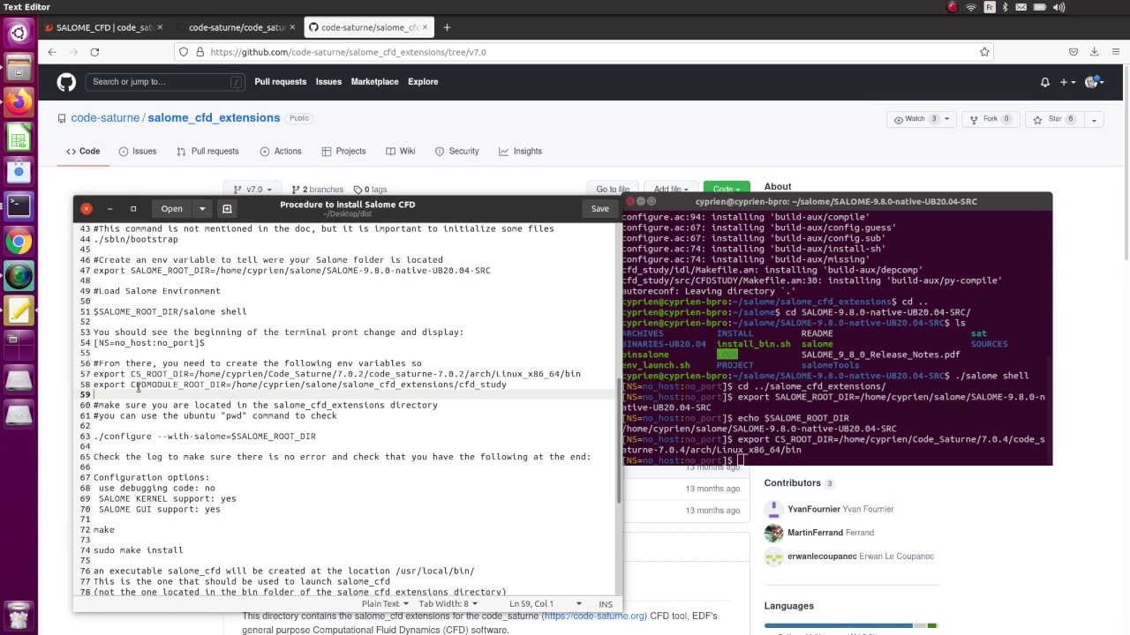
{"action": "left_click", "coordinate": [18, 69]}
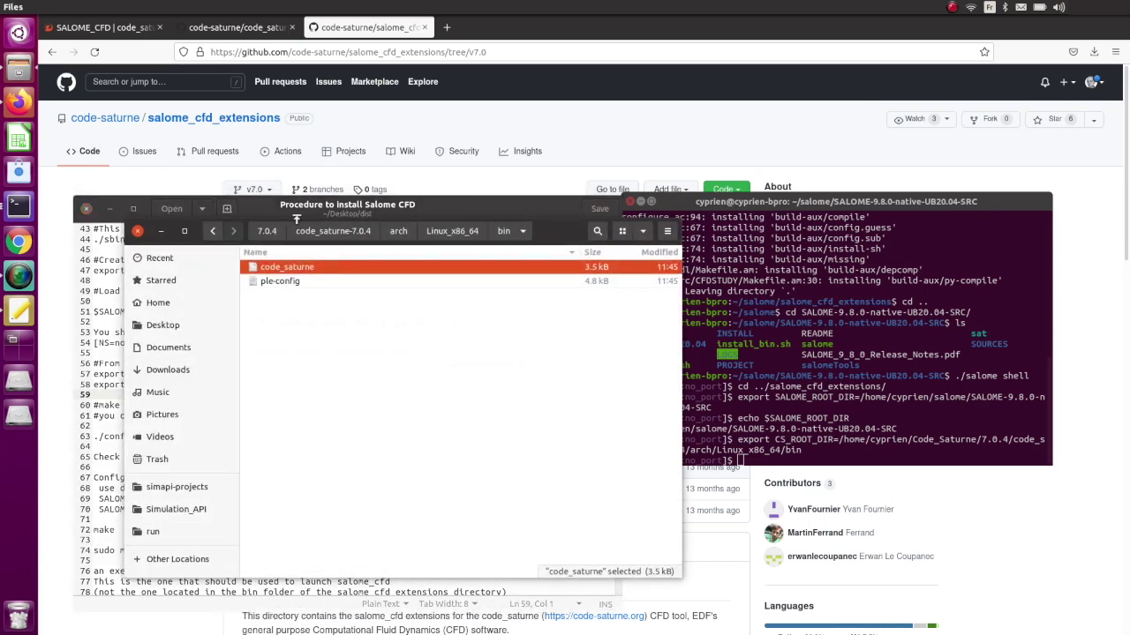
{"action": "left_click", "coordinate": [161, 302]}
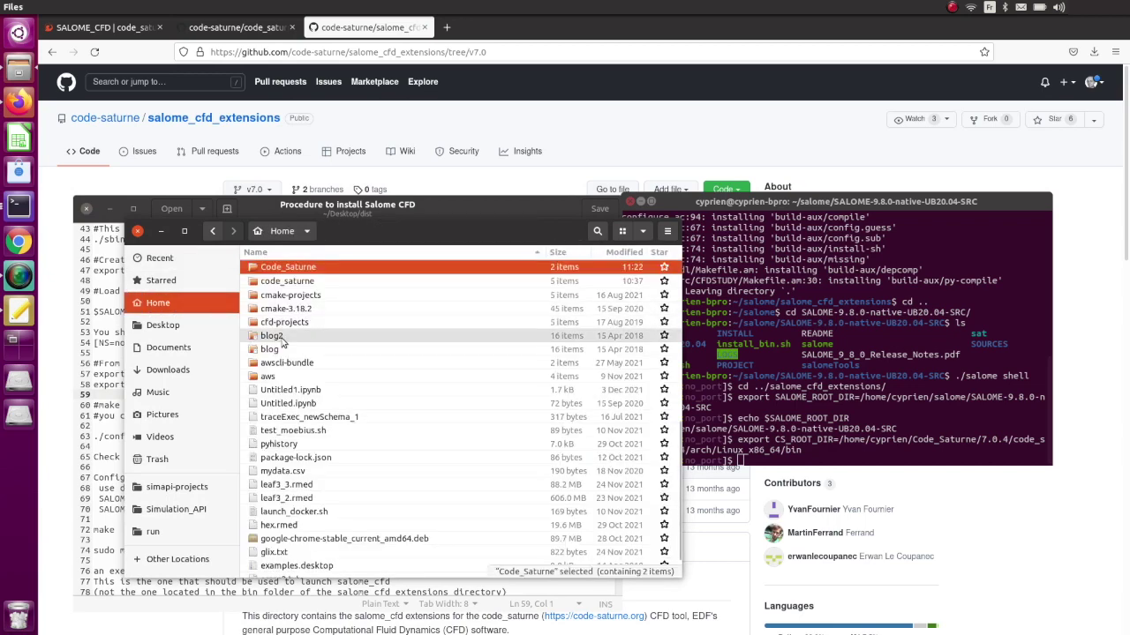
{"action": "scroll", "coordinate": [300, 430], "scroll_direction": "up", "scroll_amount": 8}
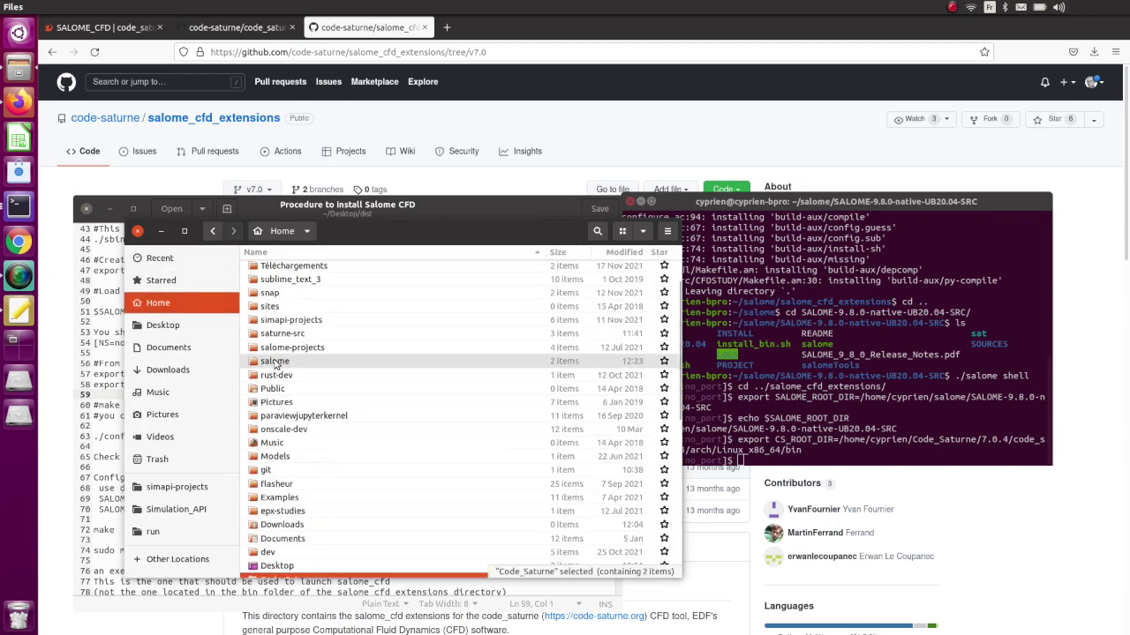
{"action": "double_click", "coordinate": [284, 402]}
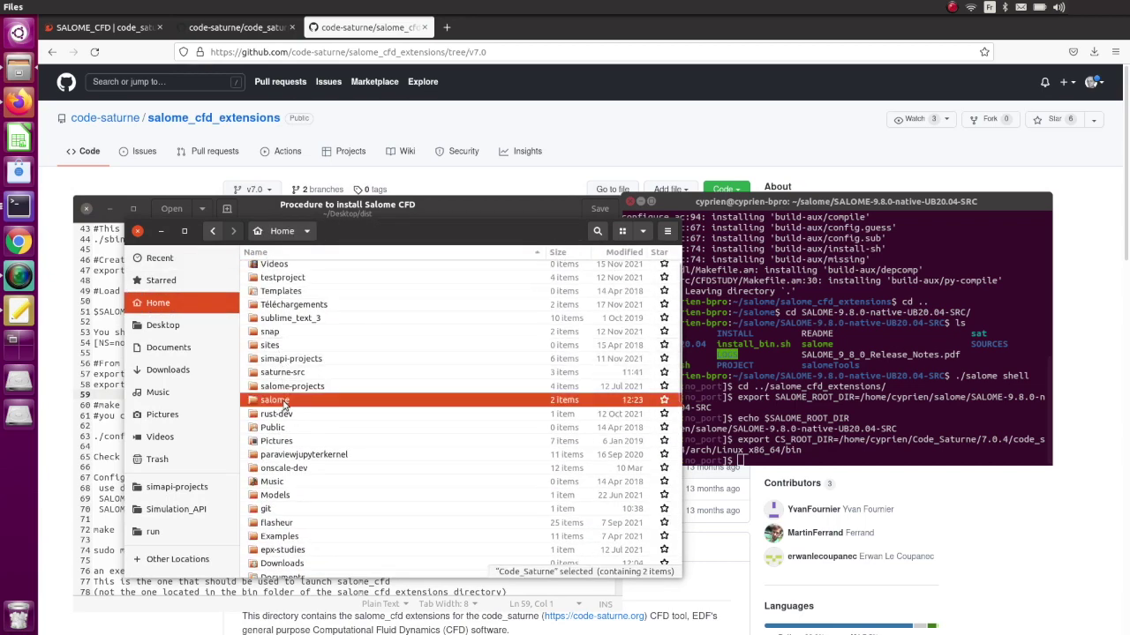
{"action": "double_click", "coordinate": [309, 283]}
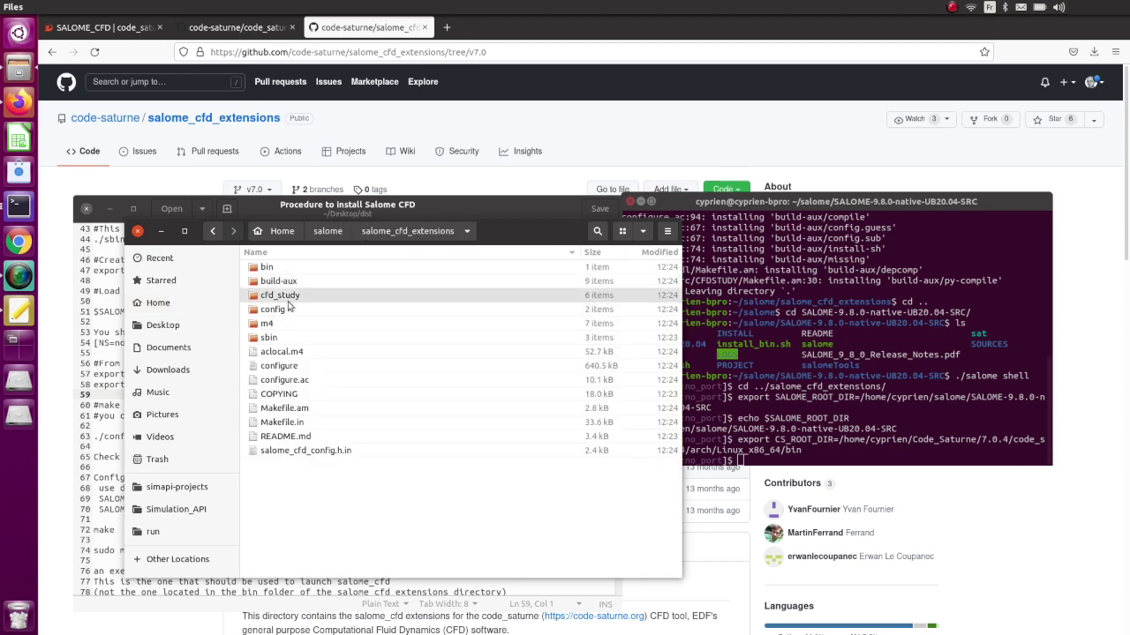
{"action": "double_click", "coordinate": [276, 296]}
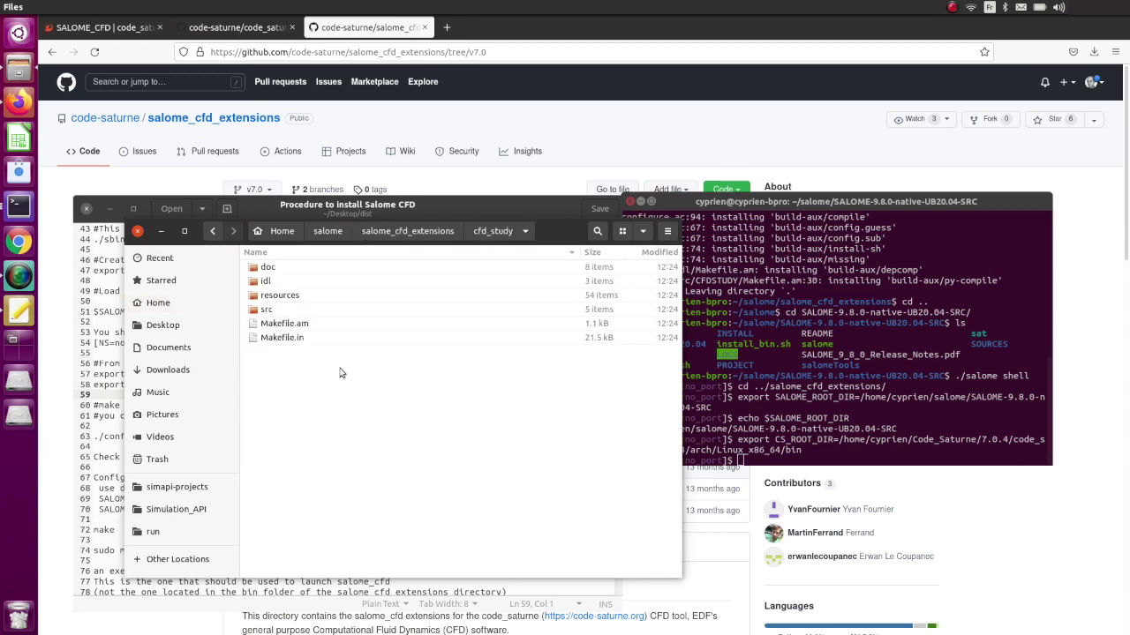
{"action": "left_click", "coordinate": [161, 231]}
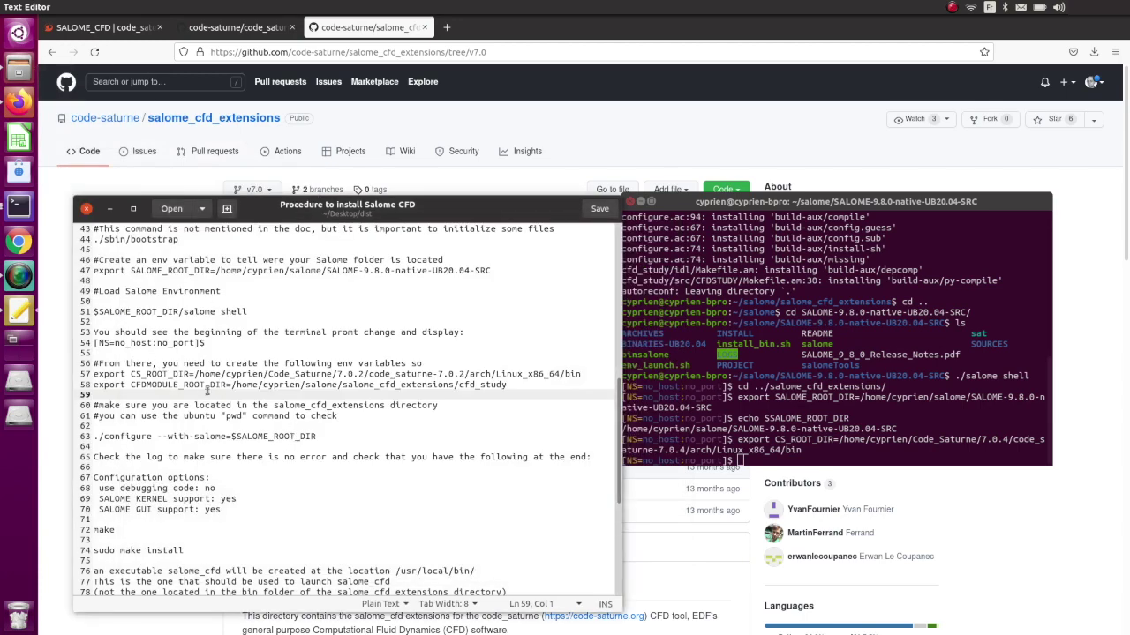
Copy the procedure's export command setting CFDMODULE_ROOT_DIR to the salome_cfd_extensions/cfd_study folder and run it in the Salome shell.
{"action": "left_click_drag", "start_coordinate": [507, 385], "coordinate": [93, 385]}
{"action": "right_click", "coordinate": [93, 386]}
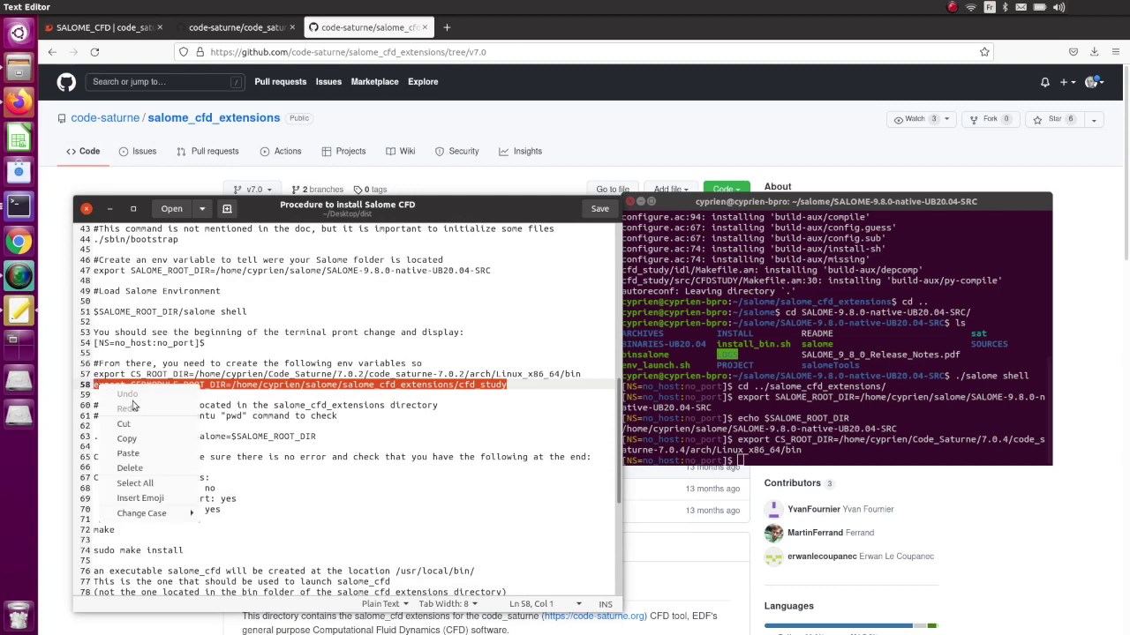
{"action": "left_click", "coordinate": [139, 439]}
{"action": "left_click", "coordinate": [755, 461]}
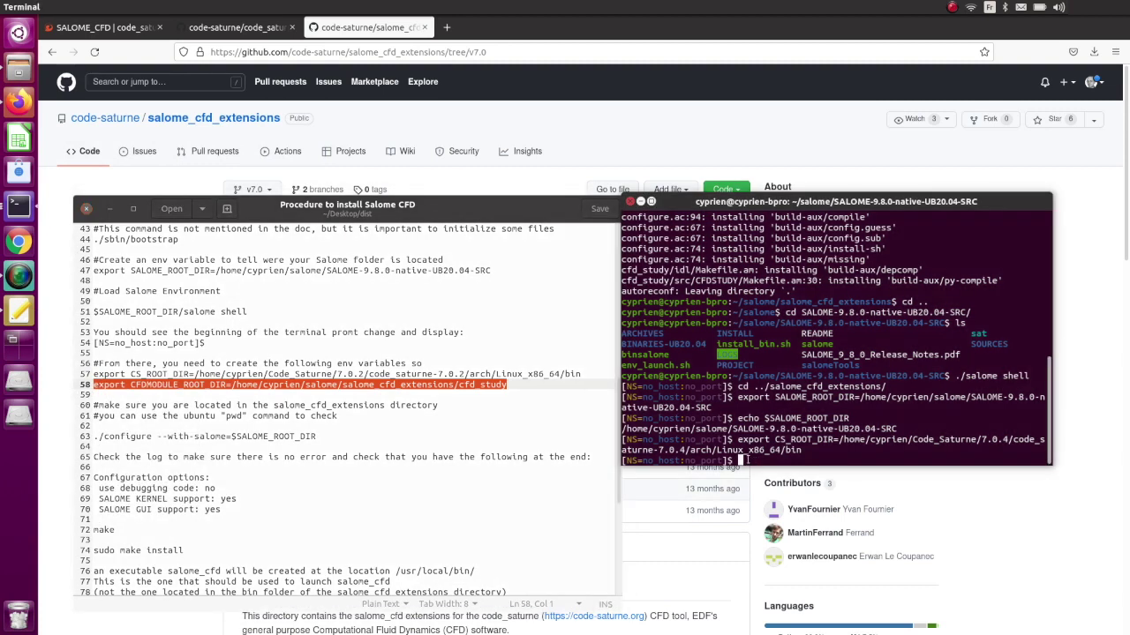
{"action": "right_click", "coordinate": [754, 461]}
{"action": "left_click", "coordinate": [776, 499]}
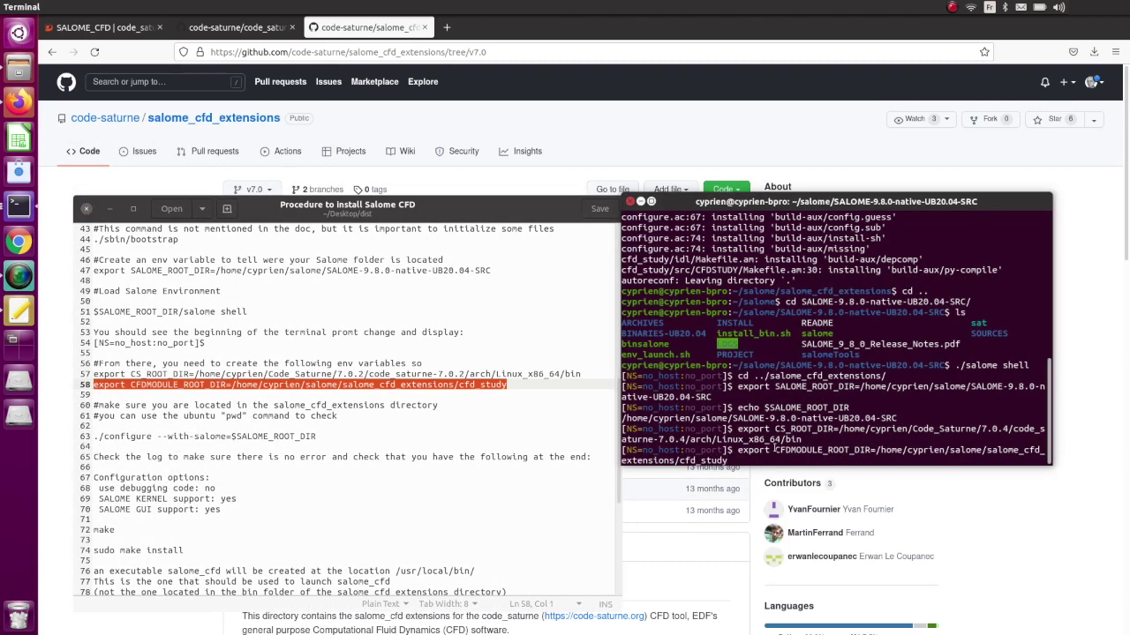
{"action": "key", "text": "Return"}
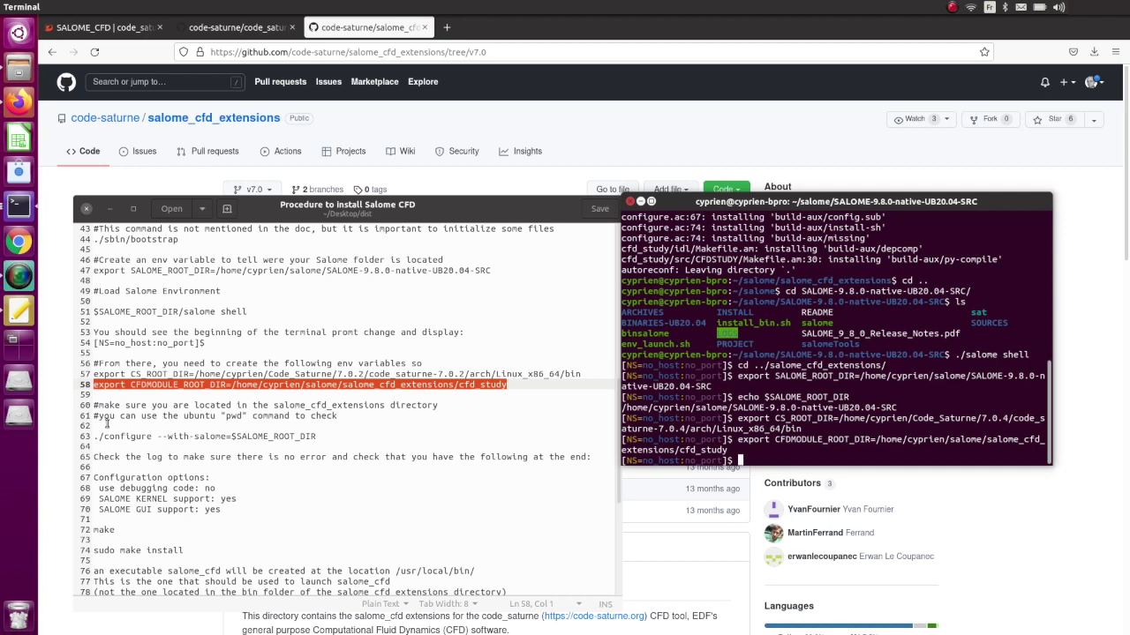
Copy ./configure --with-salome=$SALOME_ROOT_DIR from the procedure, run it in the Salome shell and highlight the SALOME KERNEL and GUI support lines.
{"action": "left_click", "coordinate": [320, 436]}
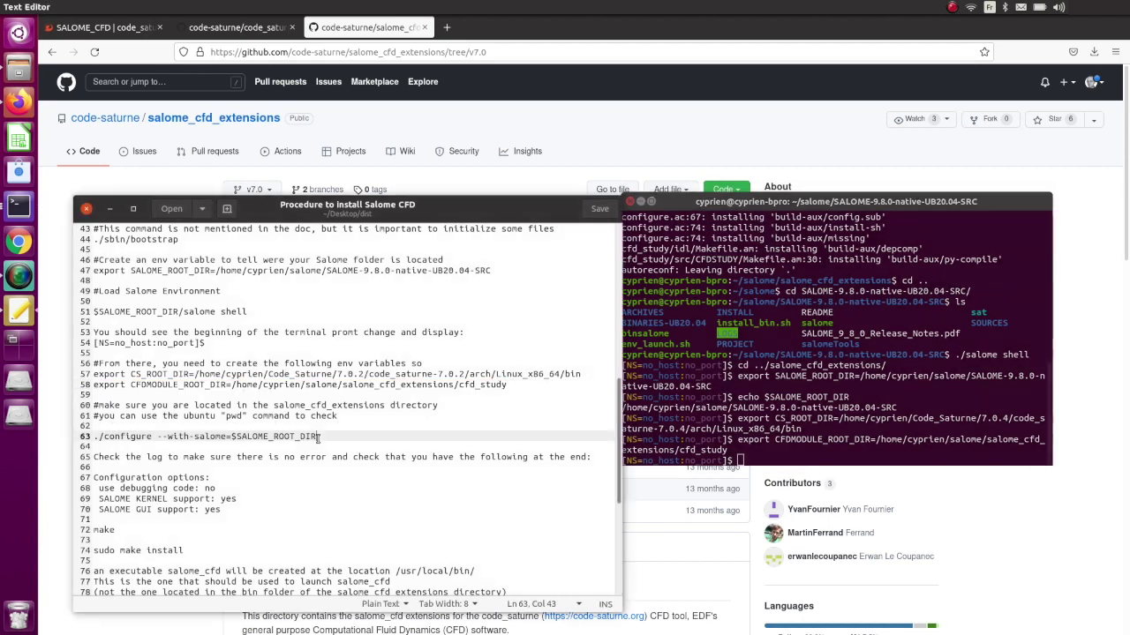
{"action": "left_click_drag", "start_coordinate": [320, 436], "coordinate": [90, 438]}
{"action": "right_click", "coordinate": [107, 441]}
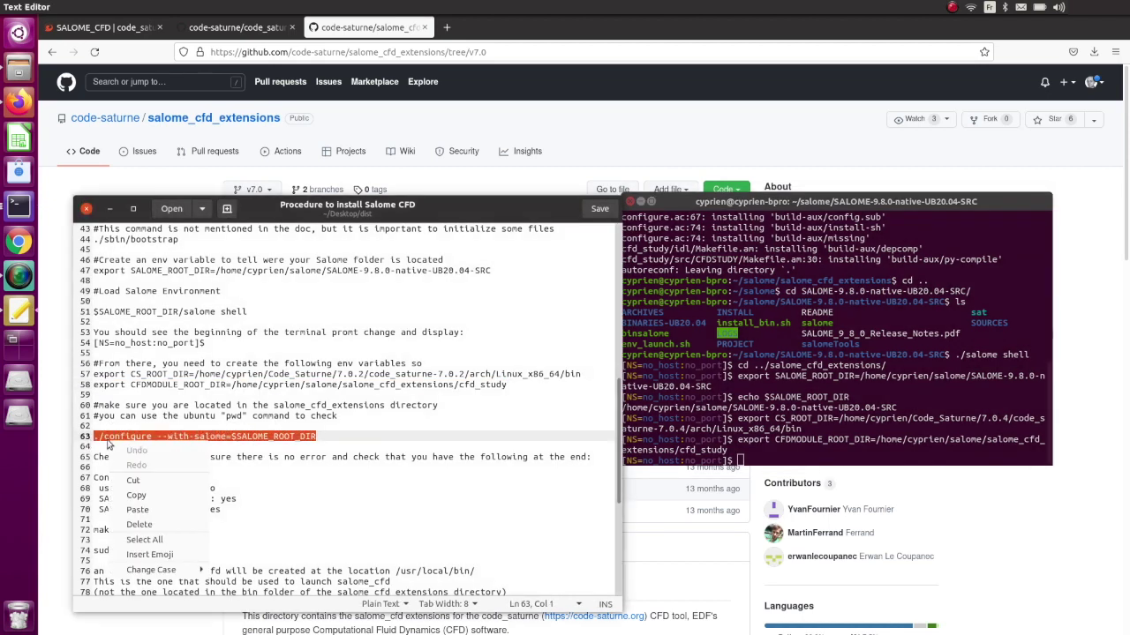
{"action": "left_click", "coordinate": [161, 495]}
{"action": "left_click", "coordinate": [778, 455]}
{"action": "right_click", "coordinate": [779, 454]}
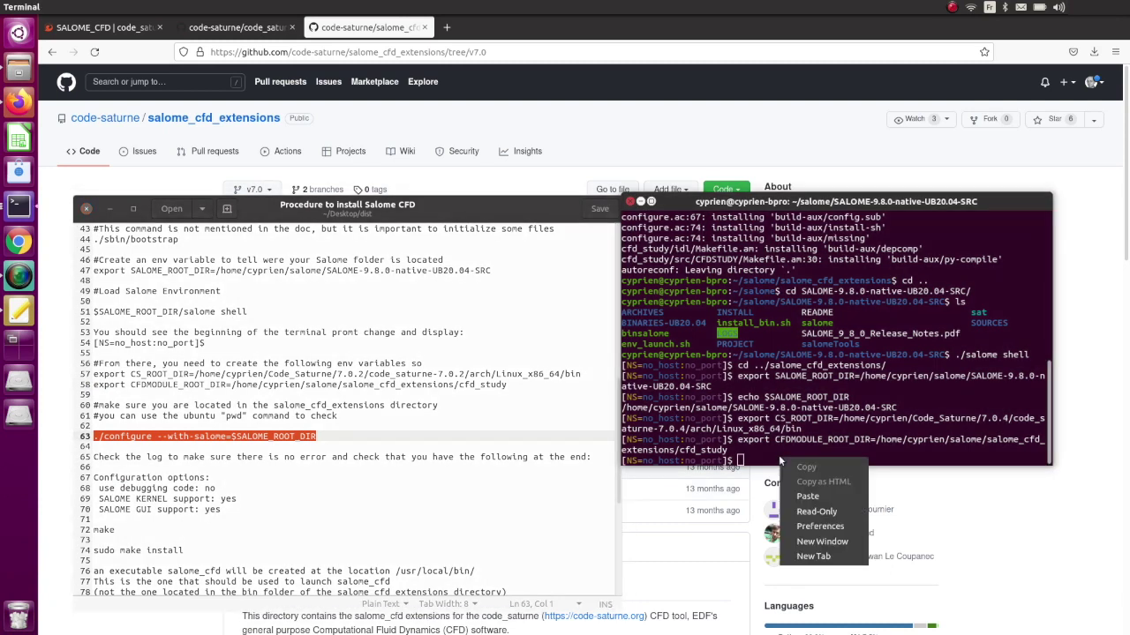
{"action": "left_click", "coordinate": [807, 496]}
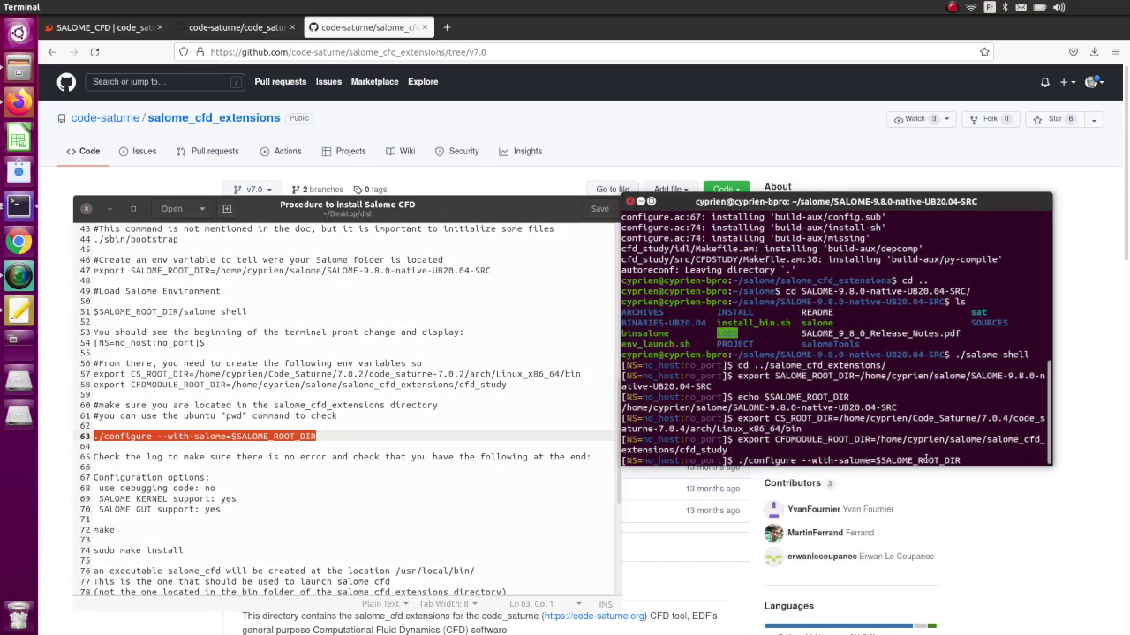
{"action": "key", "text": "Return"}
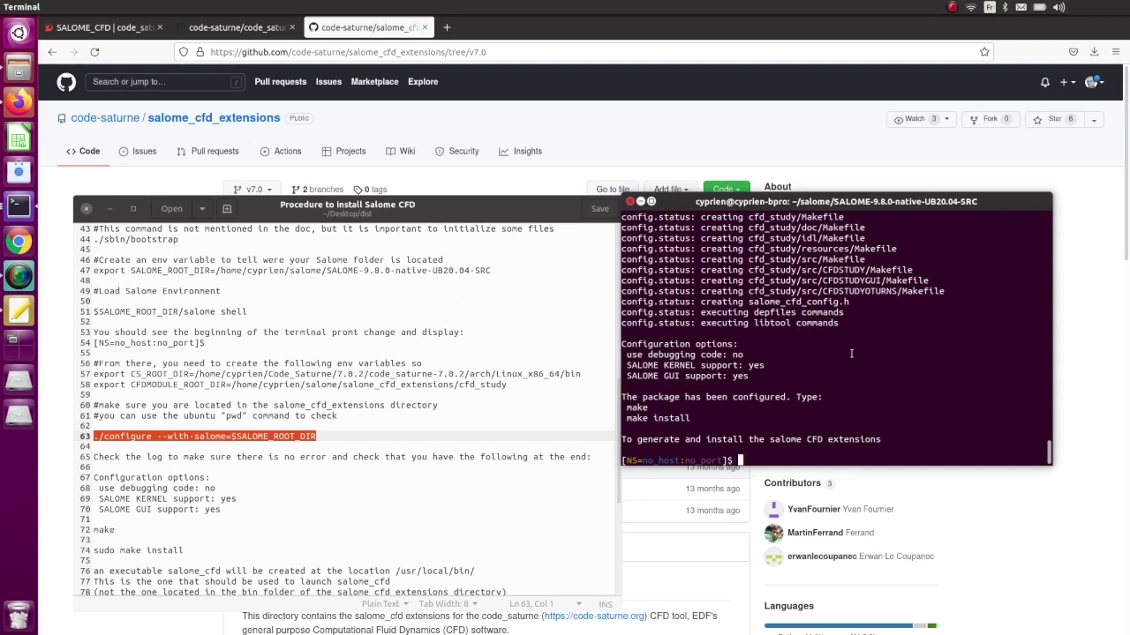
{"action": "left_click_drag", "start_coordinate": [762, 381], "coordinate": [622, 366]}
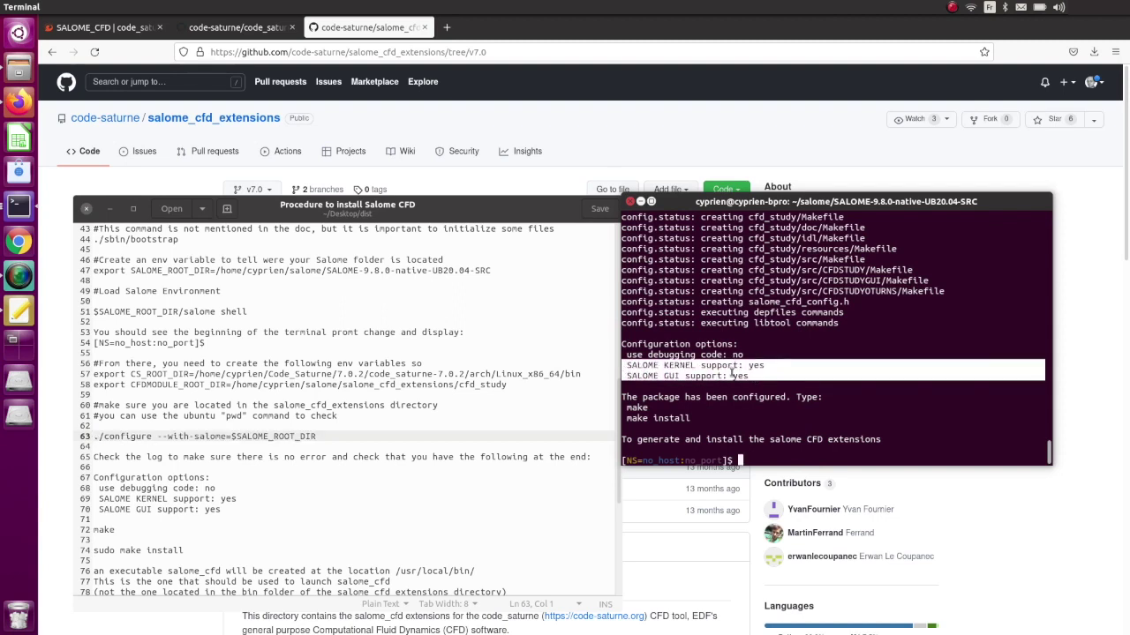
Highlight the use debugging code line in the configure output and review the surrounding log.
{"action": "left_click", "coordinate": [765, 374]}
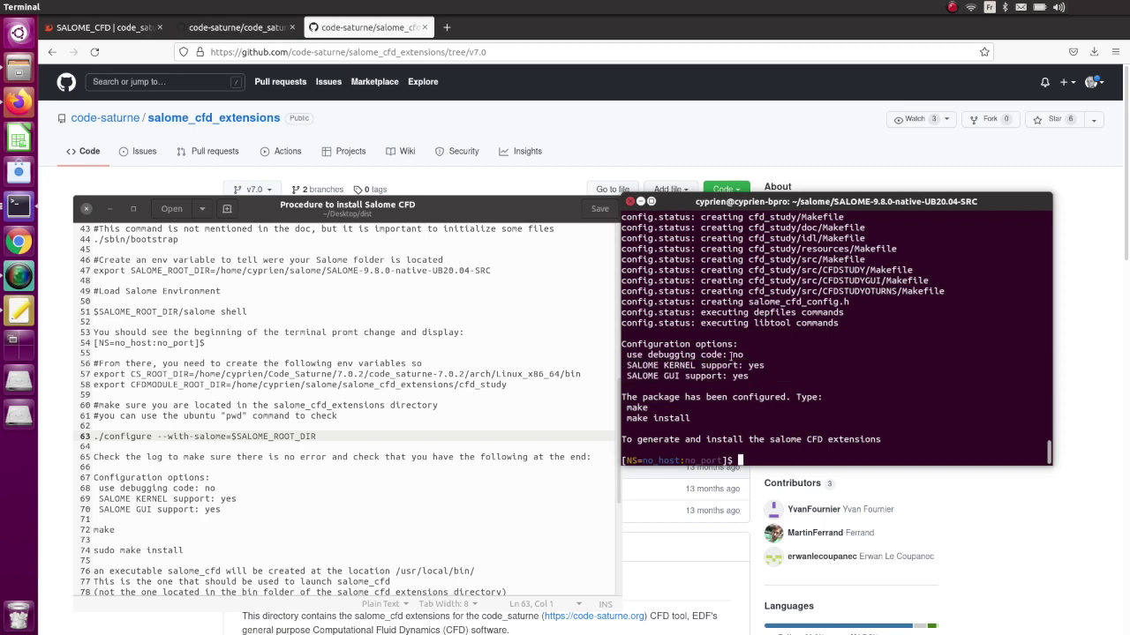
{"action": "left_click_drag", "start_coordinate": [750, 353], "coordinate": [622, 353]}
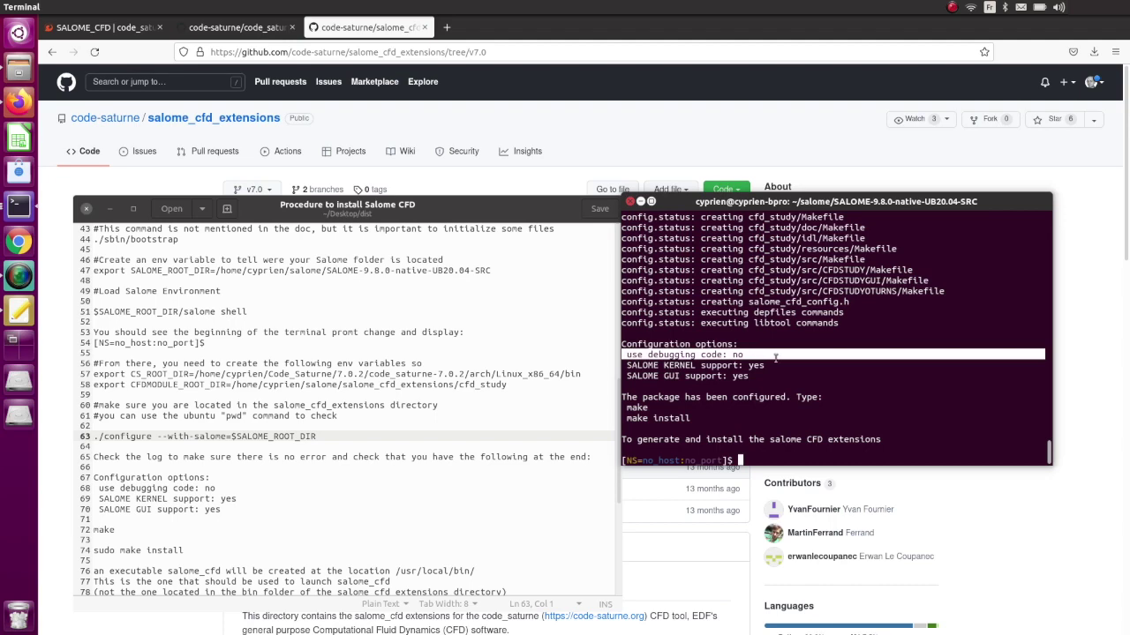
{"action": "scroll", "coordinate": [782, 368], "scroll_direction": "up", "scroll_amount": 8}
{"action": "scroll", "coordinate": [782, 369], "scroll_direction": "down", "scroll_amount": 8}
Compile the salome_cfd extensions by running make in the Salome shell.
{"action": "left_click", "coordinate": [755, 458]}
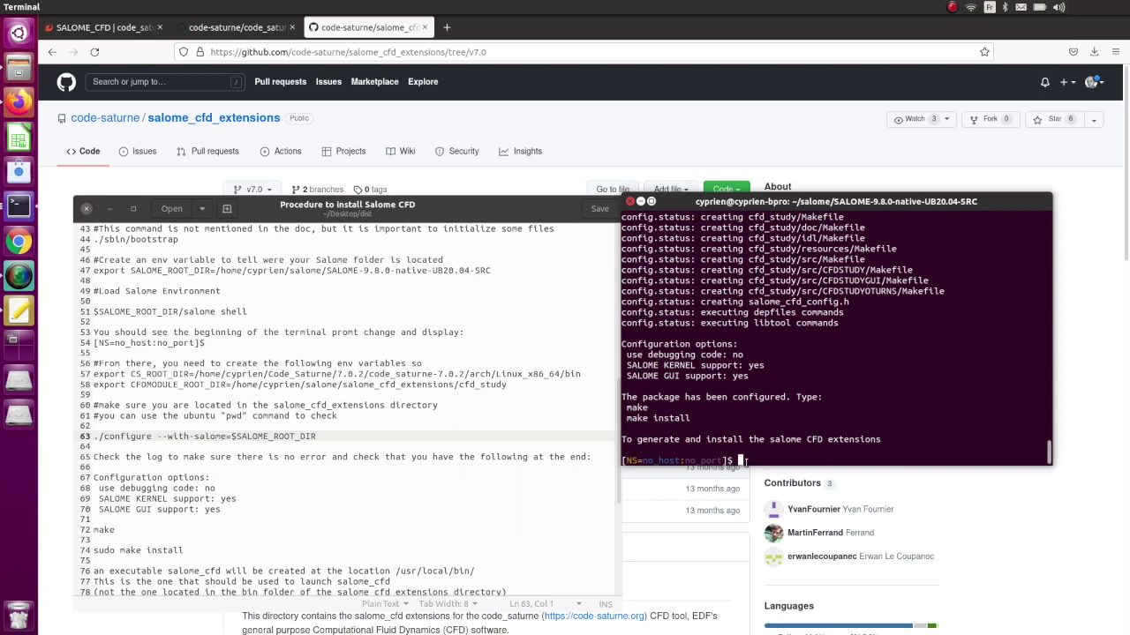
{"action": "type", "text": "make"}
{"action": "key", "text": "Return"}
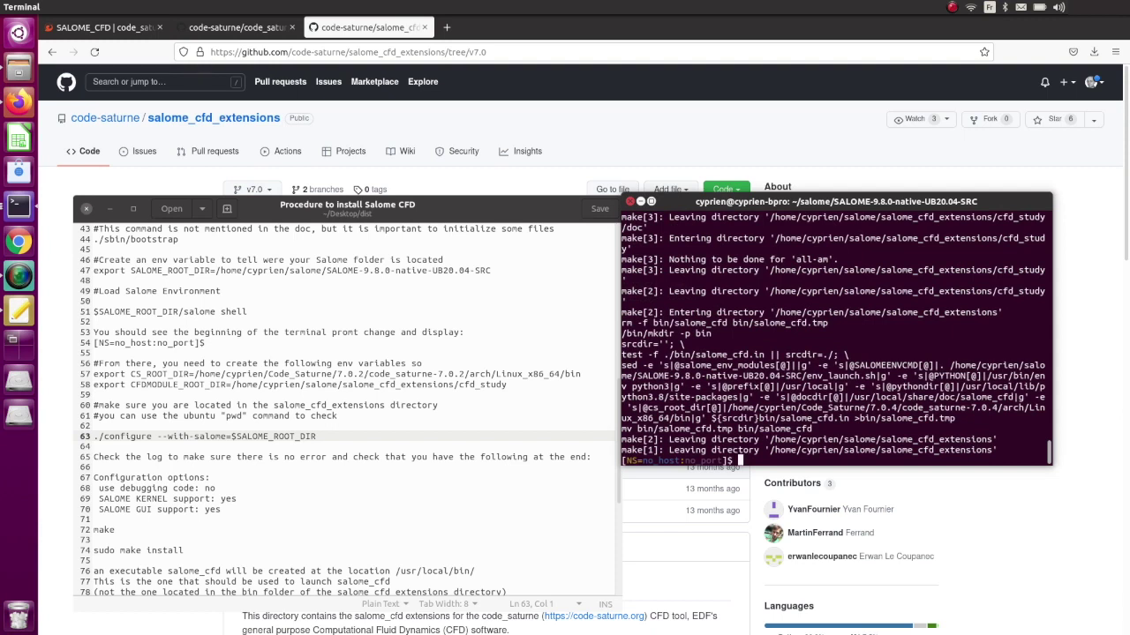
Install the compiled extensions with sudo make install, entering the account password when asked.
{"action": "type", "text": "sudo make in"}
{"action": "type", "text": "stall"}
{"action": "key", "text": "Return"}
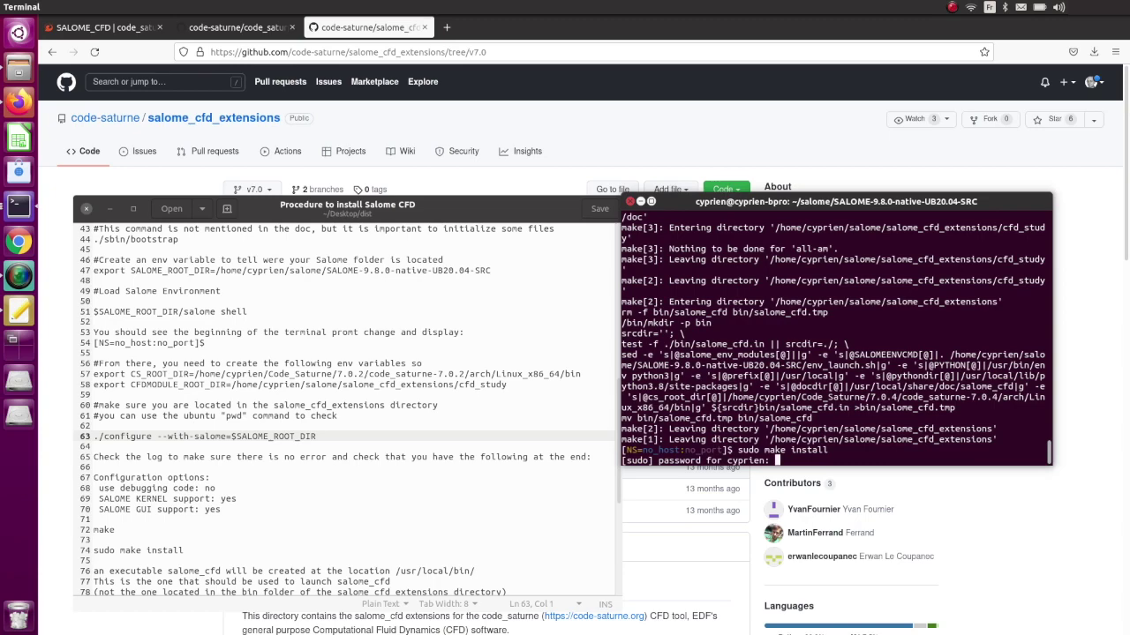
{"action": "key", "text": "Return"}
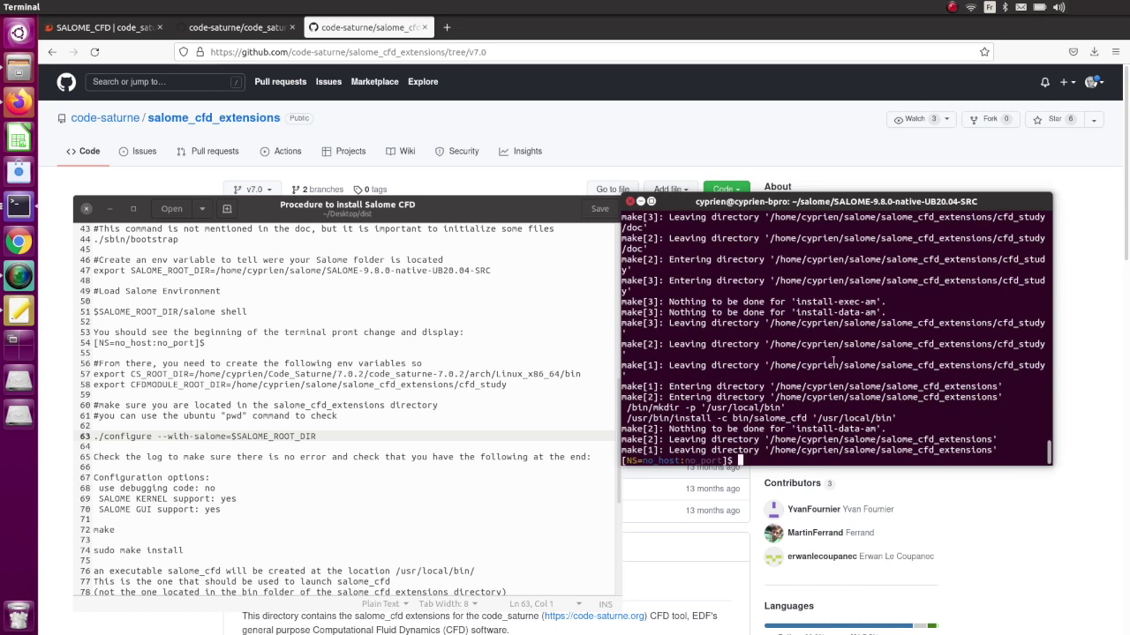
Review the sudo make install log for errors, from the CFDSTUDYOTURNS install lines down to the end.
{"action": "scroll", "coordinate": [872, 389], "scroll_direction": "up", "scroll_amount": 5}
{"action": "scroll", "coordinate": [877, 370], "scroll_direction": "up", "scroll_amount": 10}
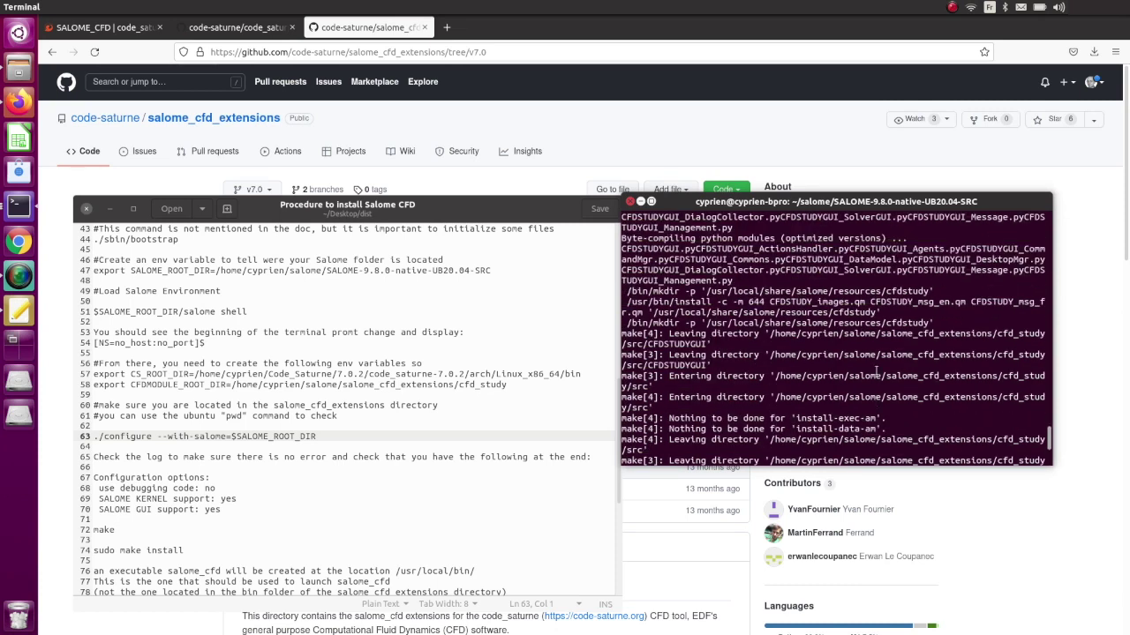
{"action": "scroll", "coordinate": [876, 370], "scroll_direction": "up", "scroll_amount": 10}
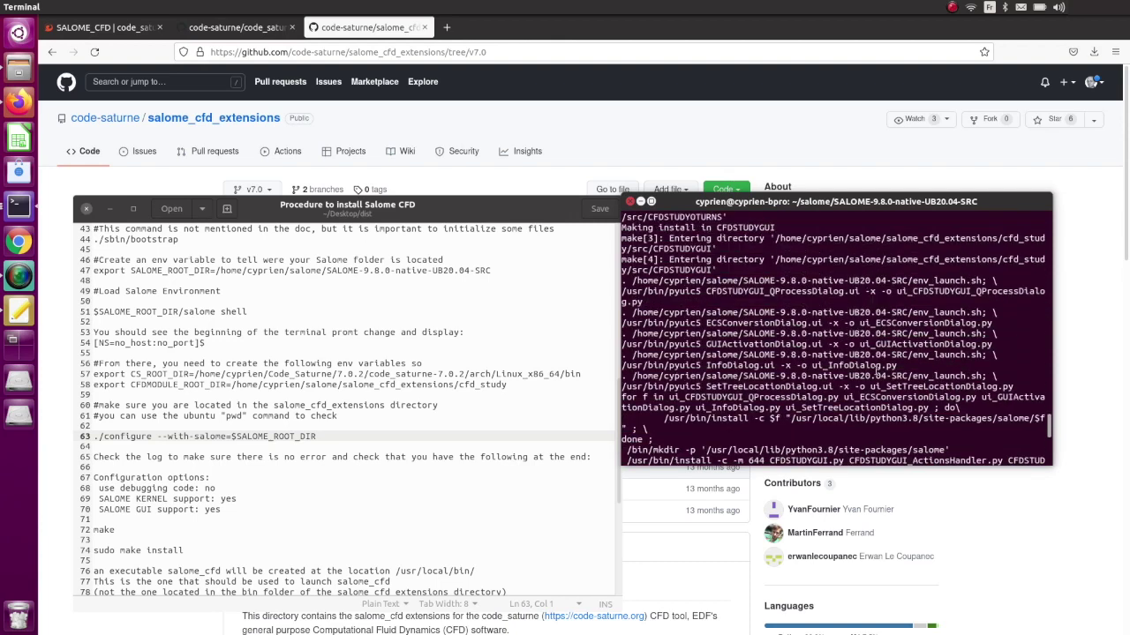
{"action": "scroll", "coordinate": [876, 371], "scroll_direction": "up", "scroll_amount": 2}
{"action": "scroll", "coordinate": [876, 371], "scroll_direction": "up", "scroll_amount": 7}
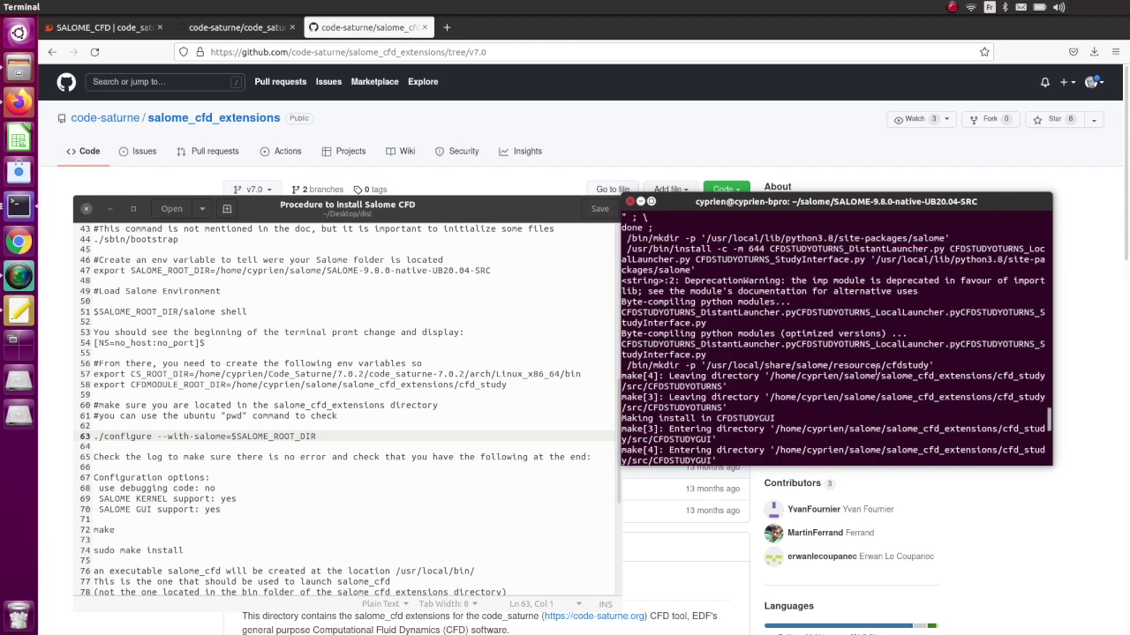
{"action": "scroll", "coordinate": [876, 371], "scroll_direction": "down", "scroll_amount": 10}
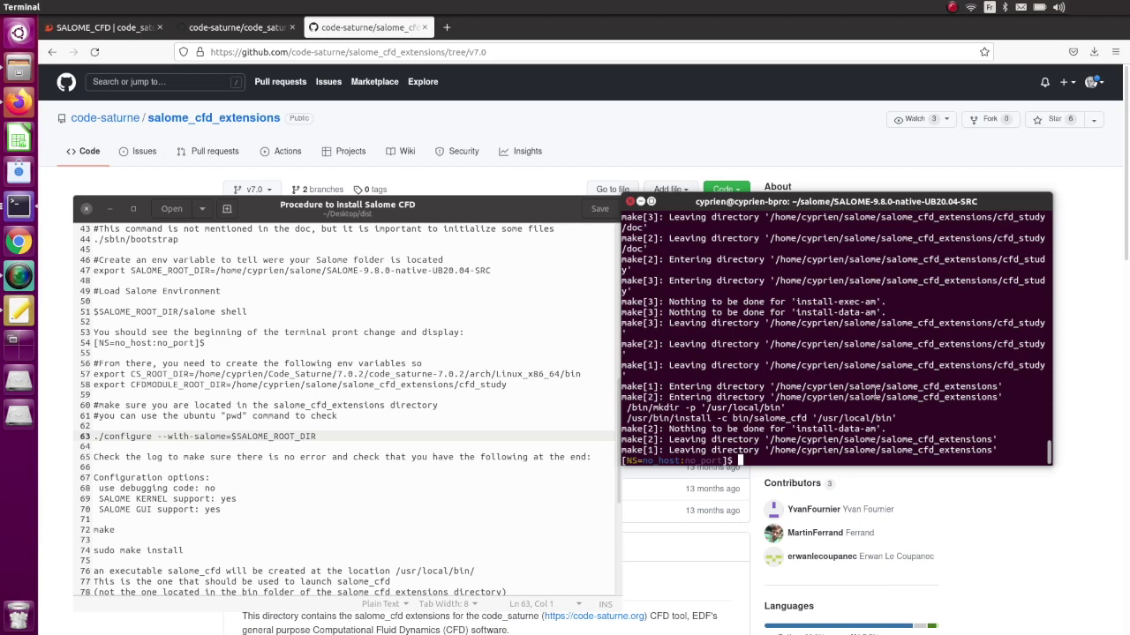
Rerun the previous sudo make install command and look through its output again.
{"action": "key", "text": "Up"}
{"action": "key", "text": "Return"}
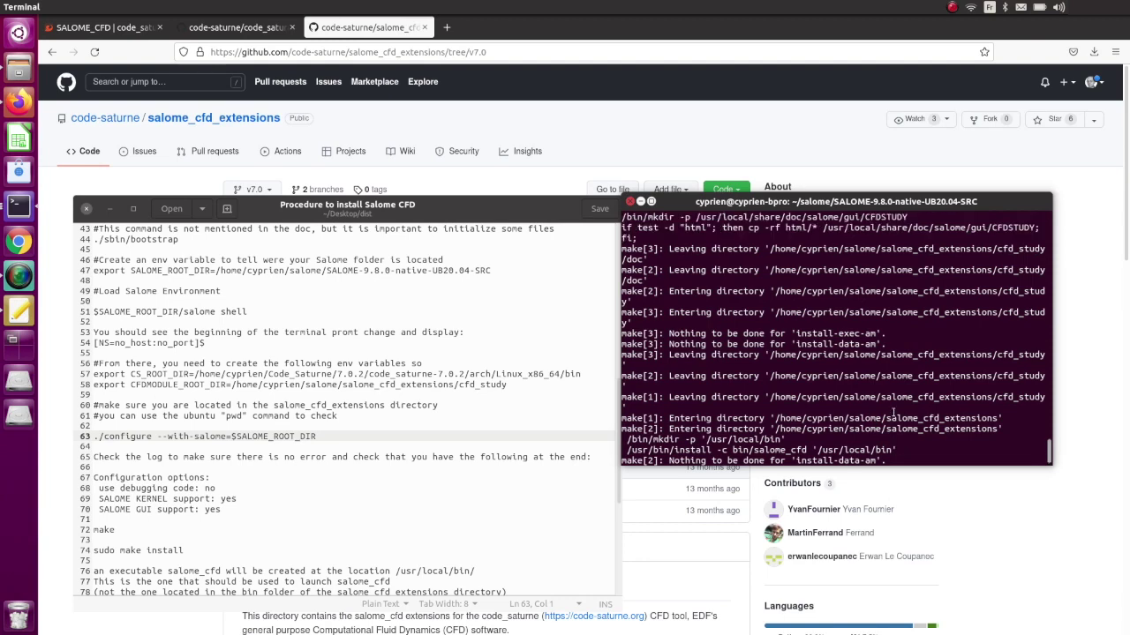
{"action": "scroll", "coordinate": [893, 412], "scroll_direction": "up", "scroll_amount": 2}
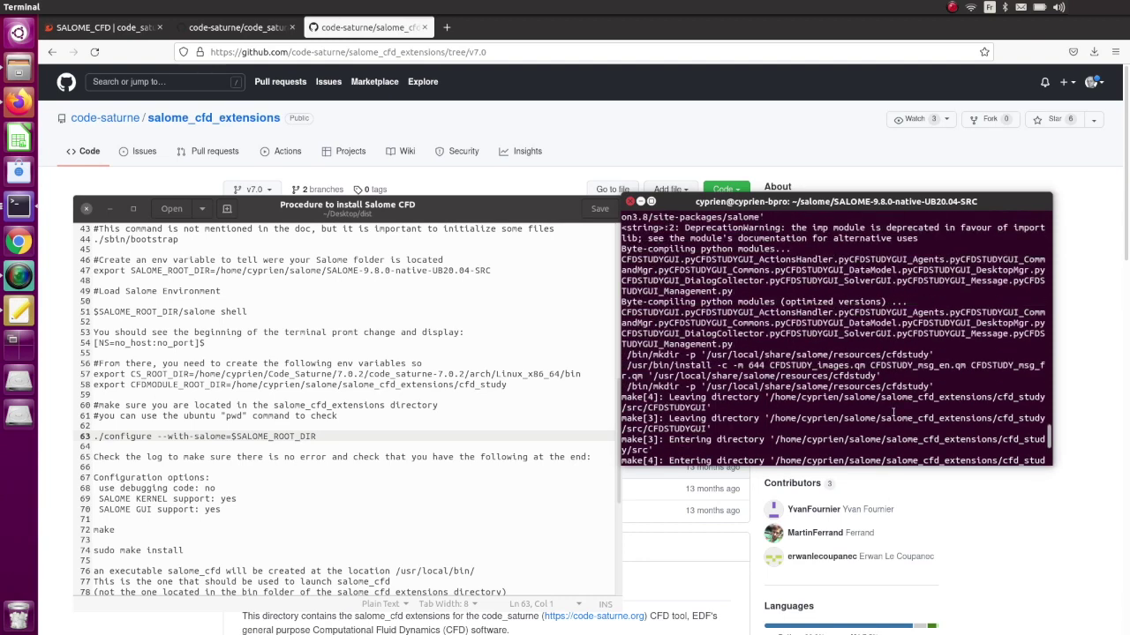
{"action": "scroll", "coordinate": [893, 411], "scroll_direction": "up", "scroll_amount": 7}
{"action": "scroll", "coordinate": [894, 412], "scroll_direction": "up", "scroll_amount": 12}
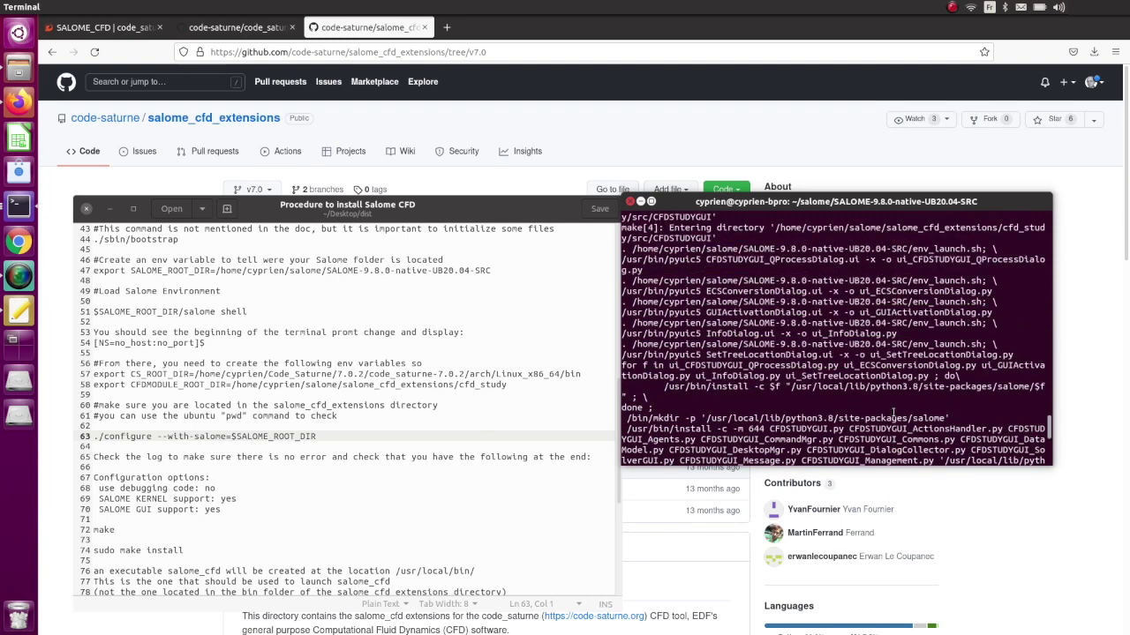
{"action": "scroll", "coordinate": [893, 412], "scroll_direction": "down", "scroll_amount": 10}
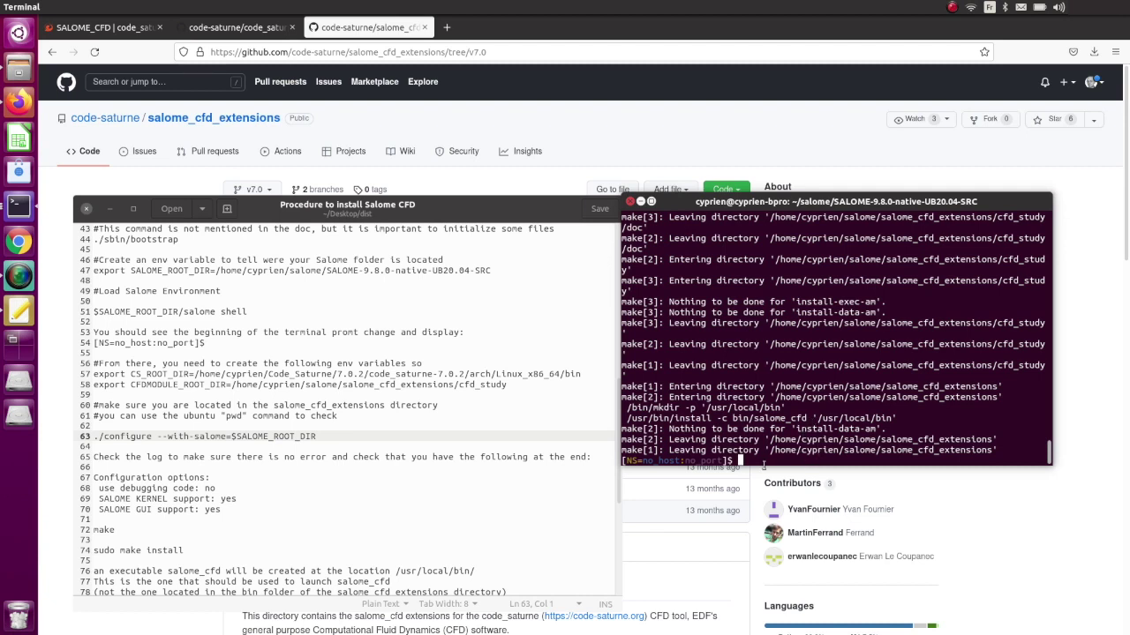
Read the procedure's notes on the salome_cfd executable and inspect the bin folder of salome_cfd_extensions.
{"action": "scroll", "coordinate": [288, 500], "scroll_direction": "down", "scroll_amount": 4}
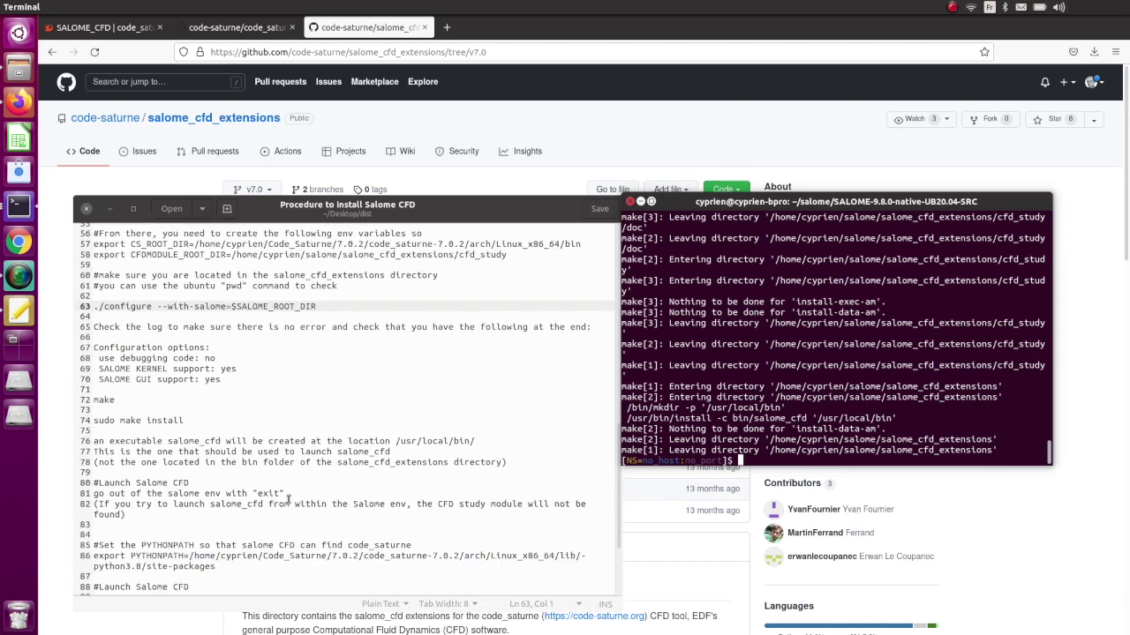
{"action": "scroll", "coordinate": [141, 437], "scroll_direction": "up", "scroll_amount": 1}
{"action": "scroll", "coordinate": [150, 446], "scroll_direction": "down", "scroll_amount": 1}
{"action": "scroll", "coordinate": [156, 454], "scroll_direction": "up", "scroll_amount": 1}
{"action": "scroll", "coordinate": [185, 492], "scroll_direction": "down", "scroll_amount": 1}
{"action": "left_click", "coordinate": [20, 69]}
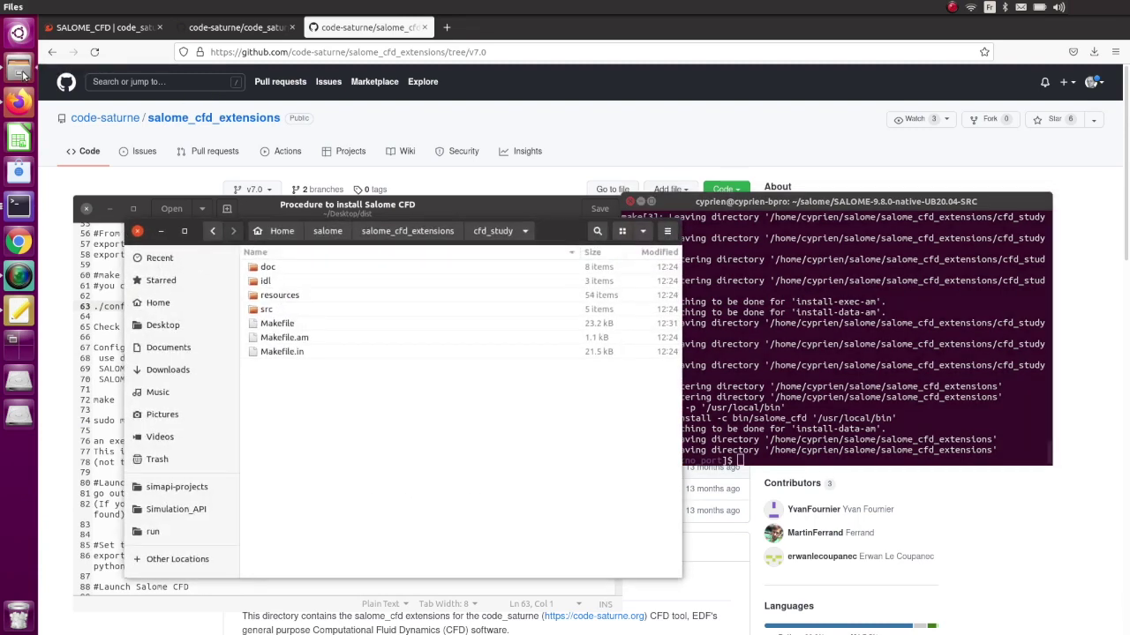
{"action": "left_click", "coordinate": [447, 232]}
{"action": "double_click", "coordinate": [279, 269]}
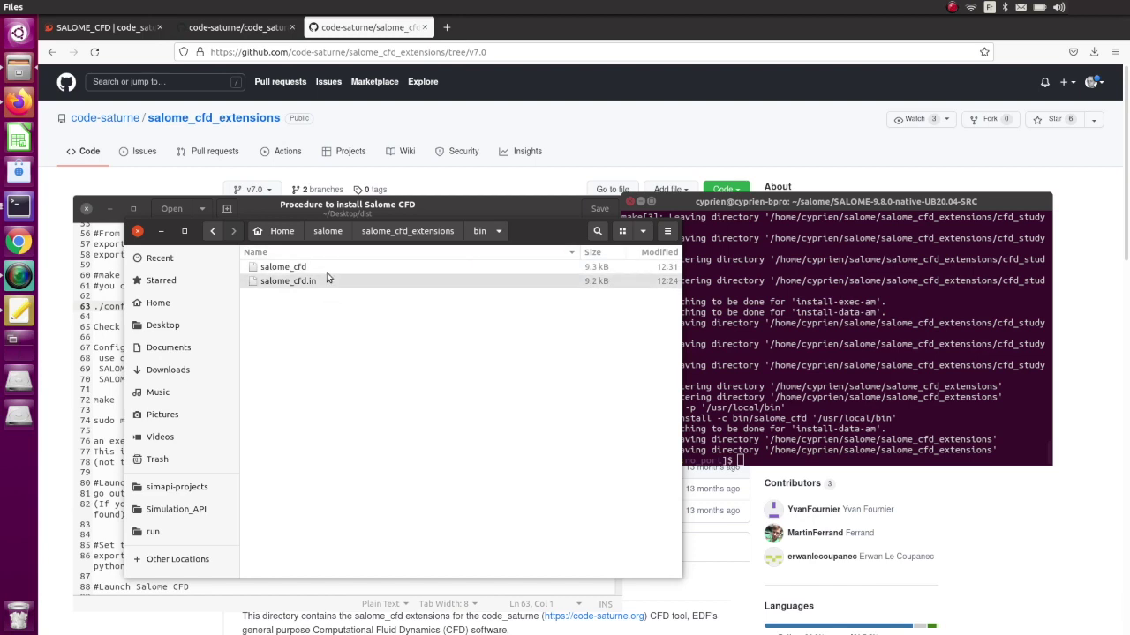
{"action": "left_click", "coordinate": [413, 231]}
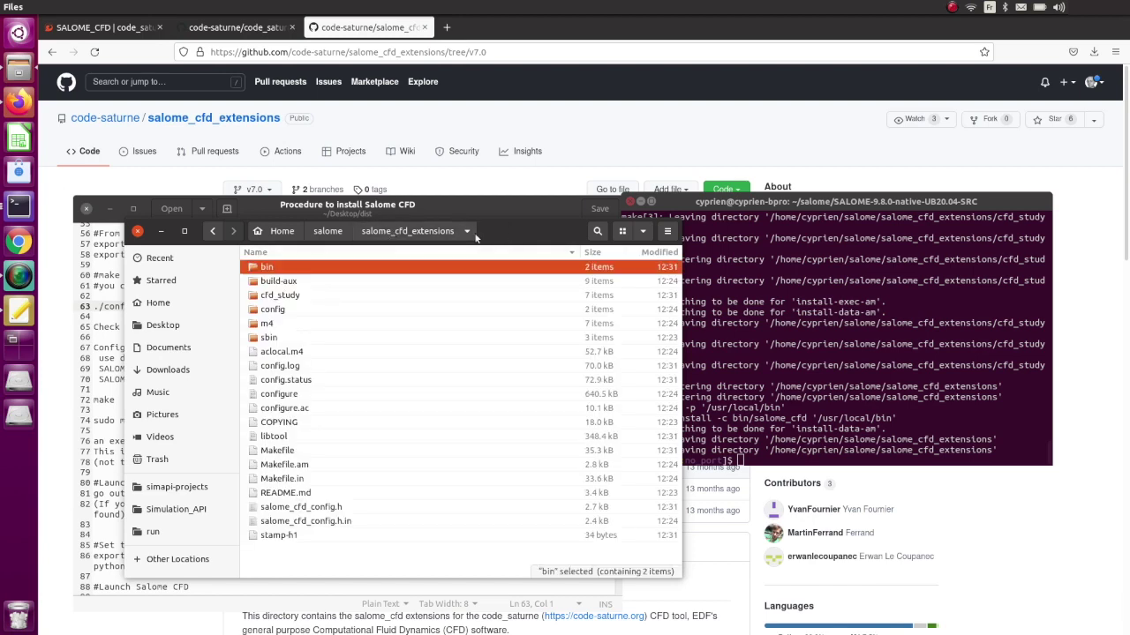
Find the salome_cfd install line in the terminal log and copy its /usr/local/bin path.
{"action": "left_click", "coordinate": [813, 419]}
{"action": "scroll", "coordinate": [815, 423], "scroll_direction": "up", "scroll_amount": 1}
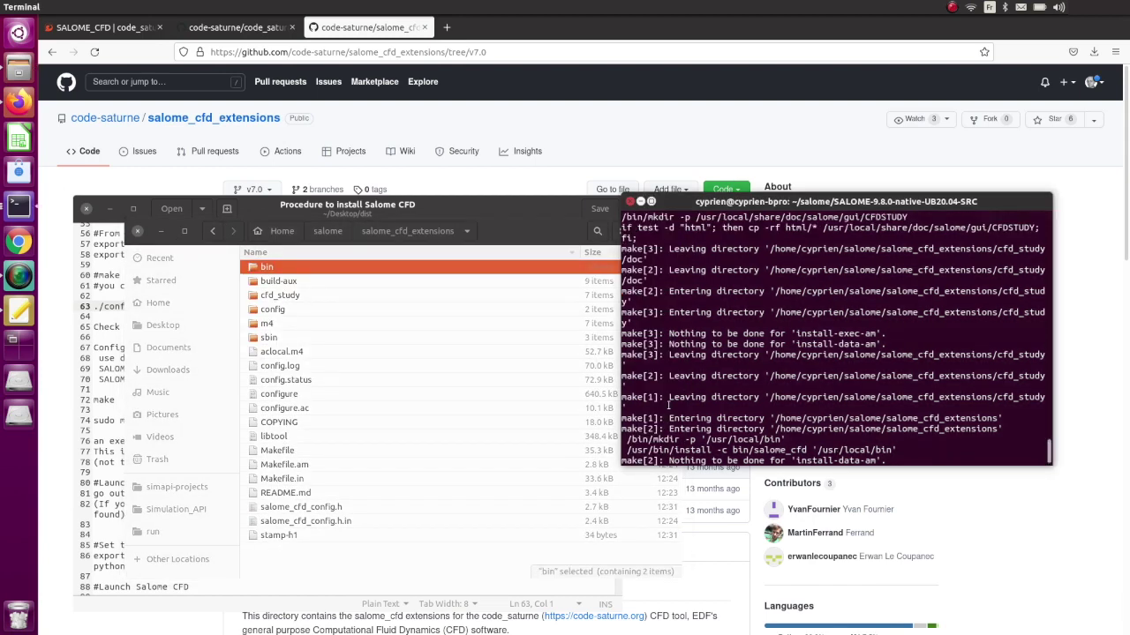
{"action": "scroll", "coordinate": [668, 405], "scroll_direction": "down", "scroll_amount": 1}
{"action": "left_click_drag", "start_coordinate": [905, 419], "coordinate": [610, 408]}
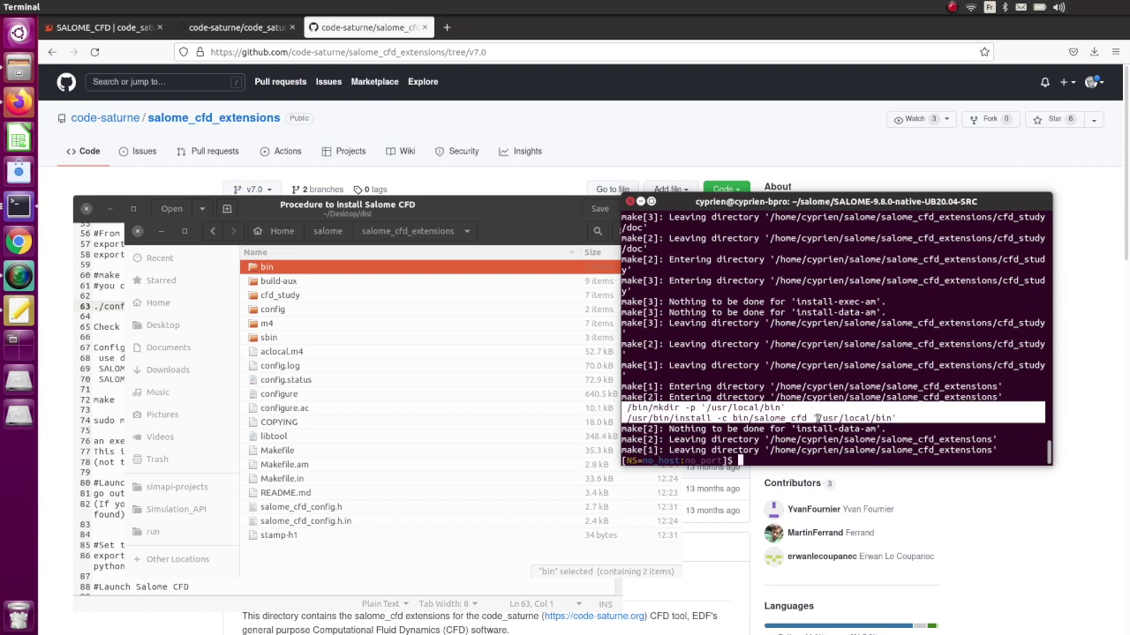
{"action": "left_click_drag", "start_coordinate": [816, 418], "coordinate": [892, 420]}
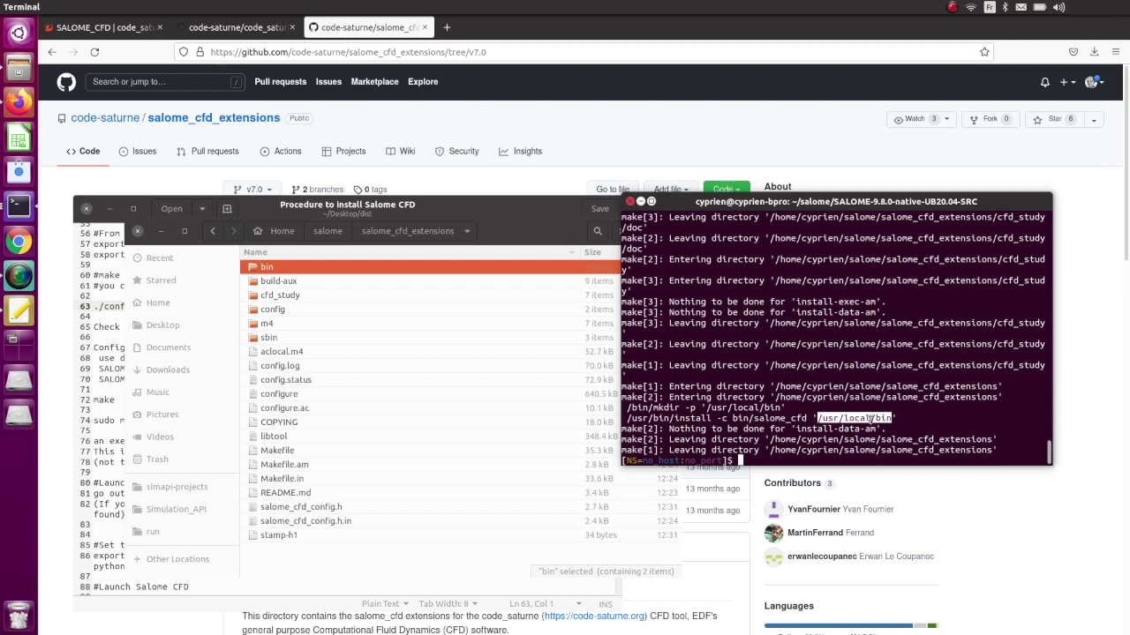
{"action": "right_click", "coordinate": [871, 418]}
{"action": "left_click", "coordinate": [894, 426]}
Leave the Salome shell environment by running exit in the terminal.
{"action": "right_click", "coordinate": [757, 462]}
{"action": "left_click", "coordinate": [748, 460]}
{"action": "type", "text": "exit"}
{"action": "key", "text": "Return"}
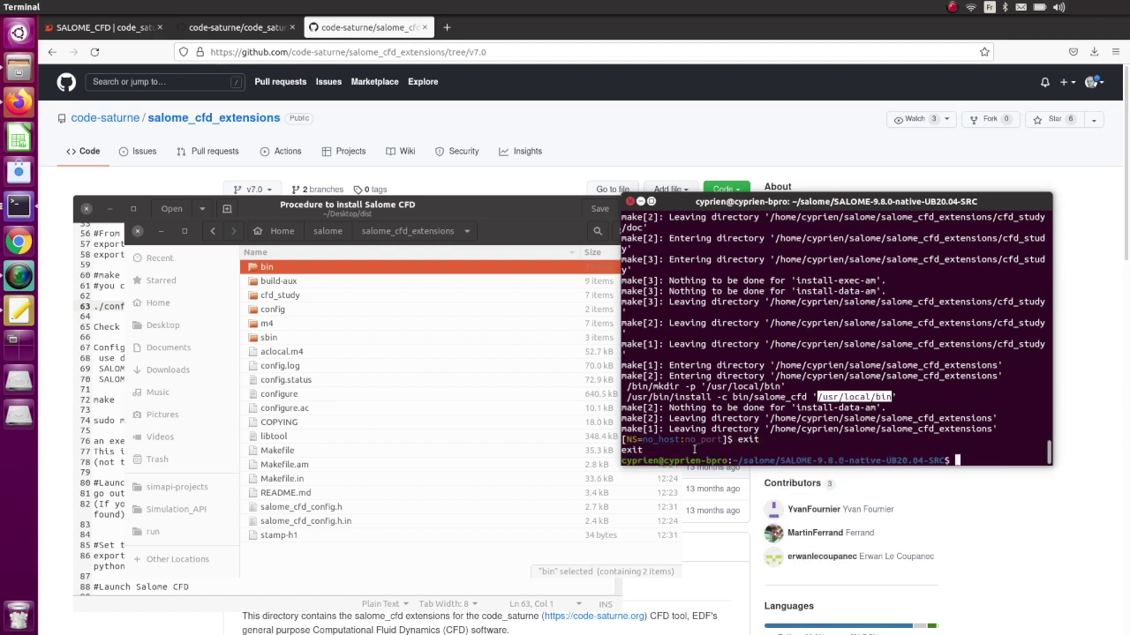
Paste the copied path, complete it to /usr/local/bin/salome_cfd and run it to launch SALOME.
{"action": "right_click", "coordinate": [989, 451]}
{"action": "left_click", "coordinate": [1006, 487]}
{"action": "type", "text": "/usr/local/bin/salome_"}
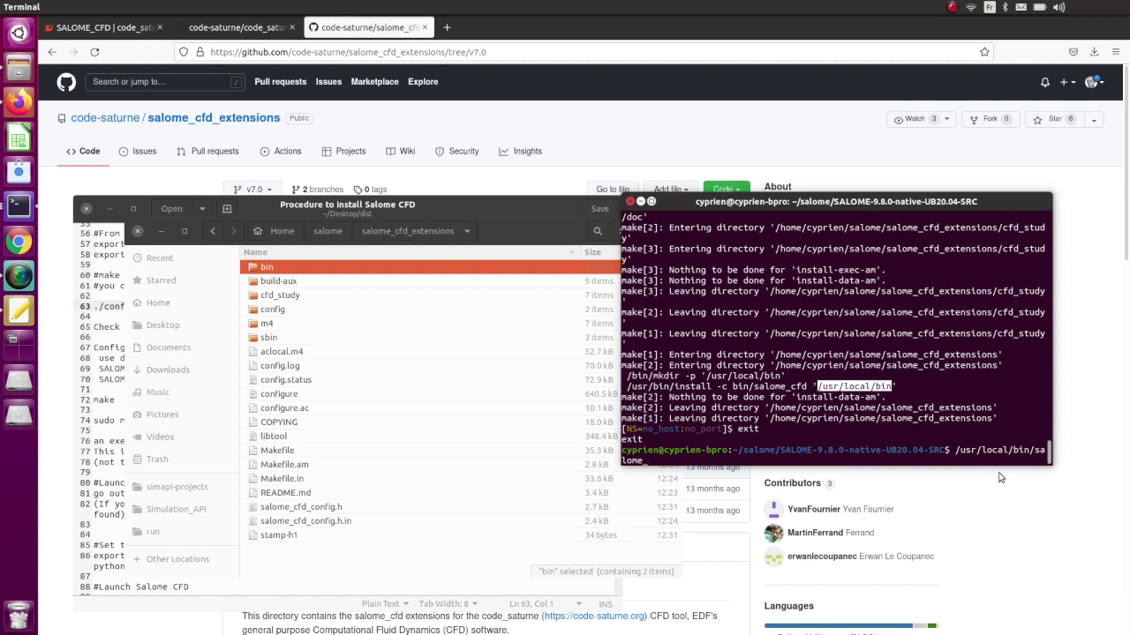
{"action": "type", "text": " cfd"}
{"action": "key", "text": "Return"}
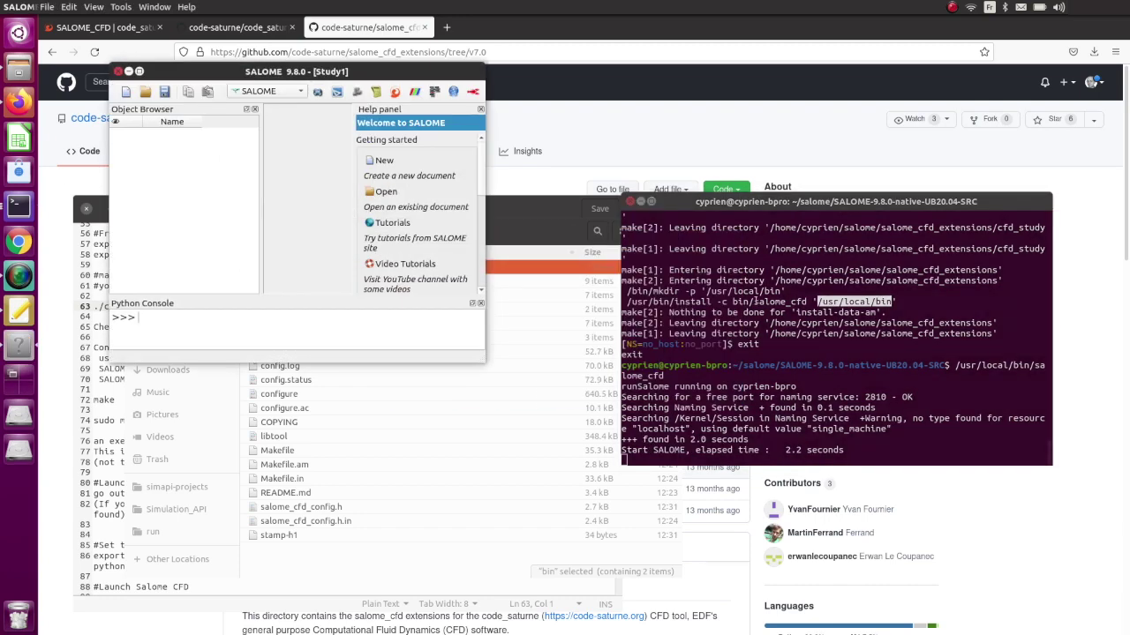
Reposition and enlarge the SALOME window, and activate the CFDSTUDY module.
{"action": "left_click_drag", "start_coordinate": [158, 71], "coordinate": [236, 52]}
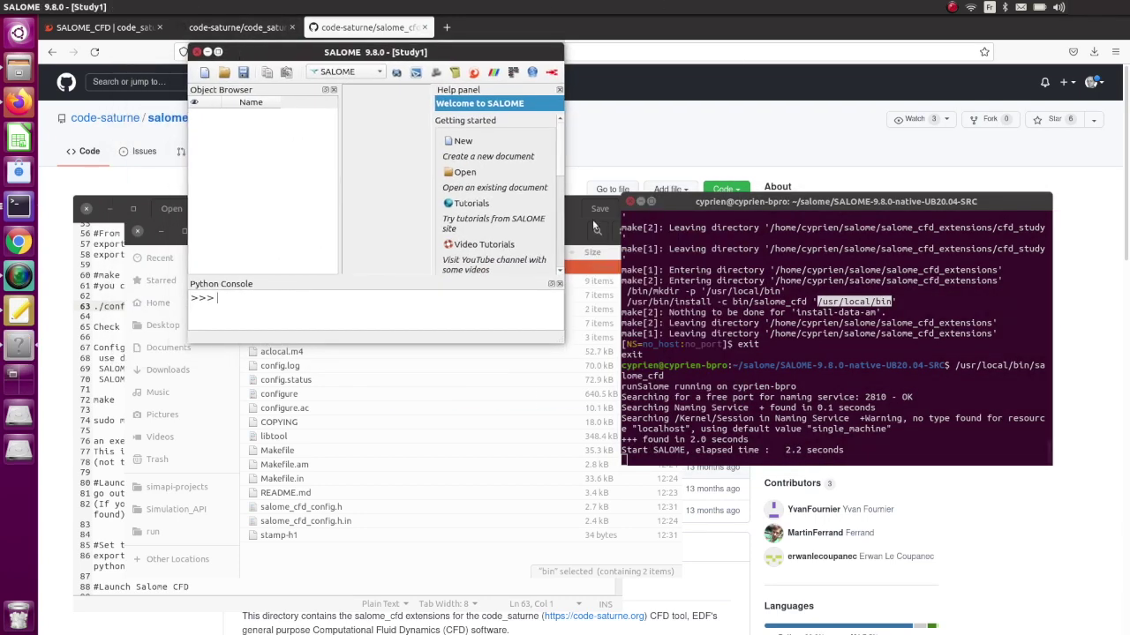
{"action": "left_click_drag", "start_coordinate": [562, 343], "coordinate": [1014, 527]}
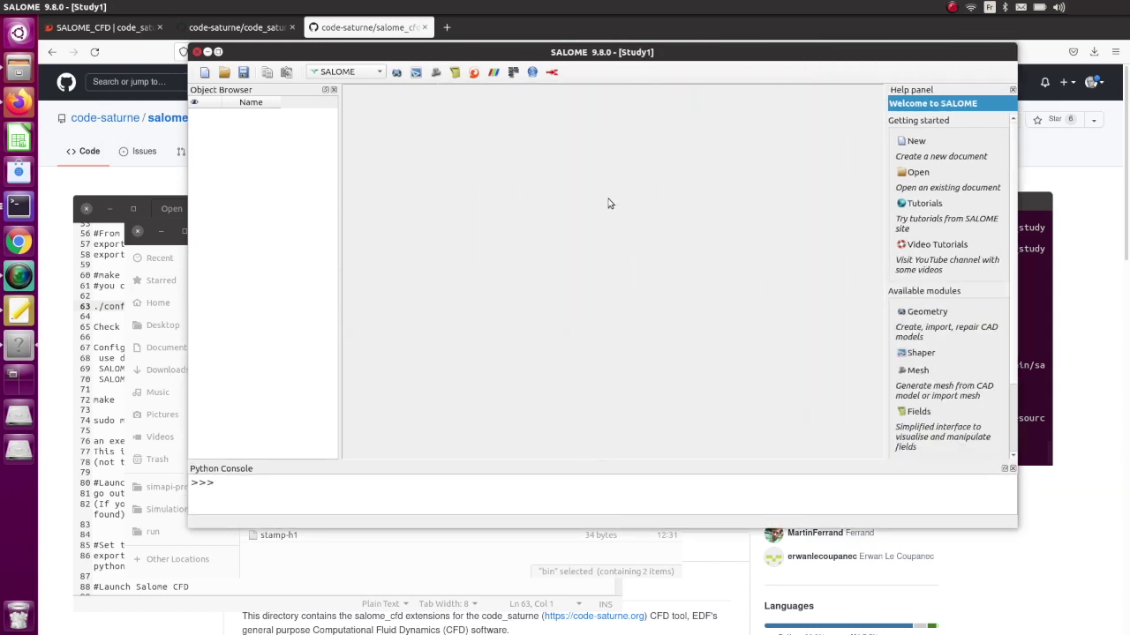
{"action": "left_click", "coordinate": [474, 76]}
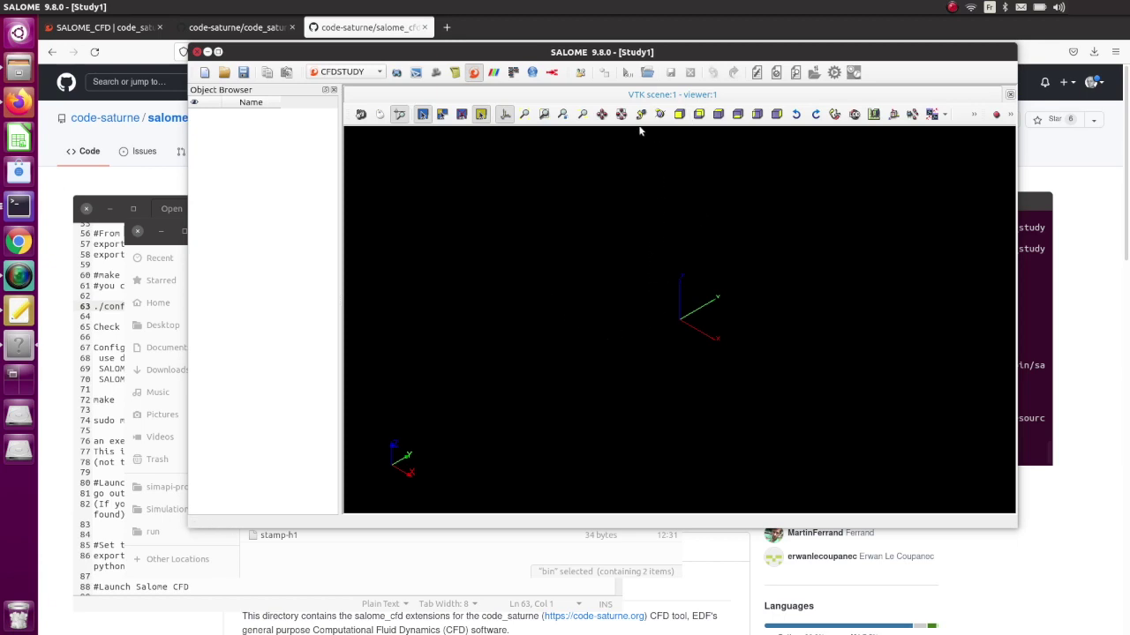
Quit SALOME with its servers shut down and interrupt the leftover process in the terminal.
{"action": "left_click_drag", "start_coordinate": [691, 60], "coordinate": [660, 76]}
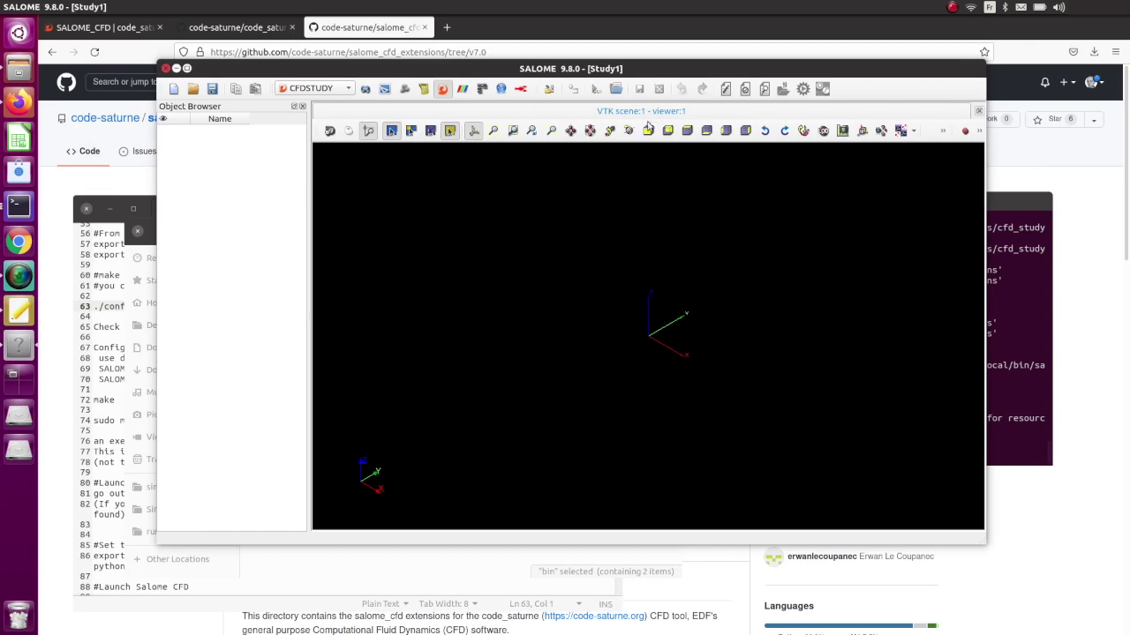
{"action": "left_click_drag", "start_coordinate": [694, 62], "coordinate": [686, 89]}
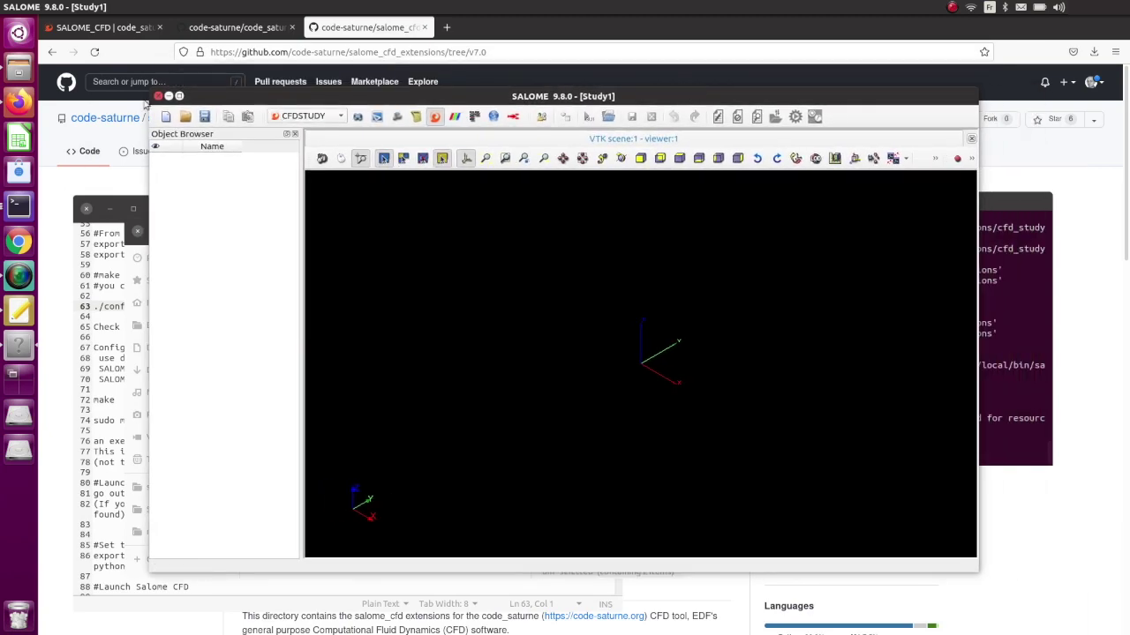
{"action": "left_click", "coordinate": [157, 95]}
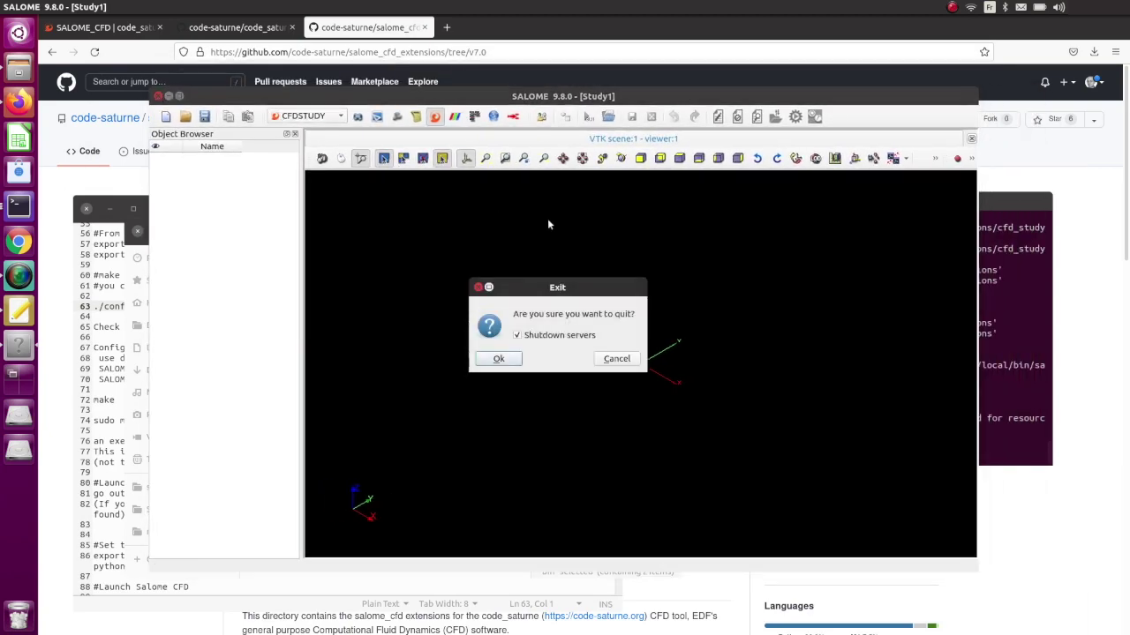
{"action": "left_click", "coordinate": [497, 359]}
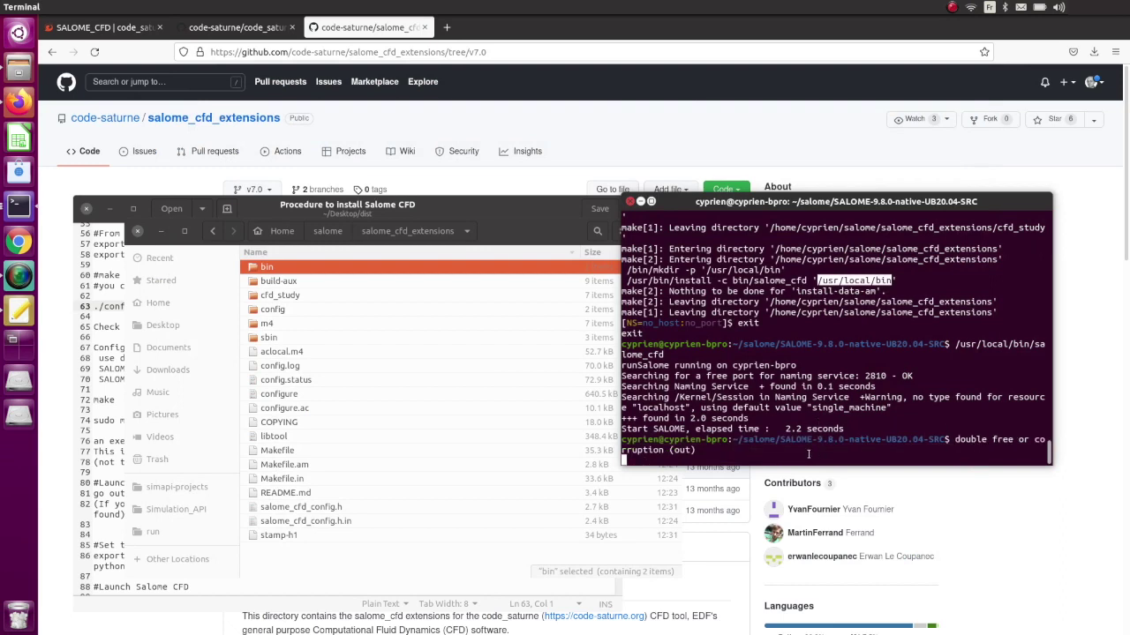
{"action": "key", "text": "ctrl+c"}
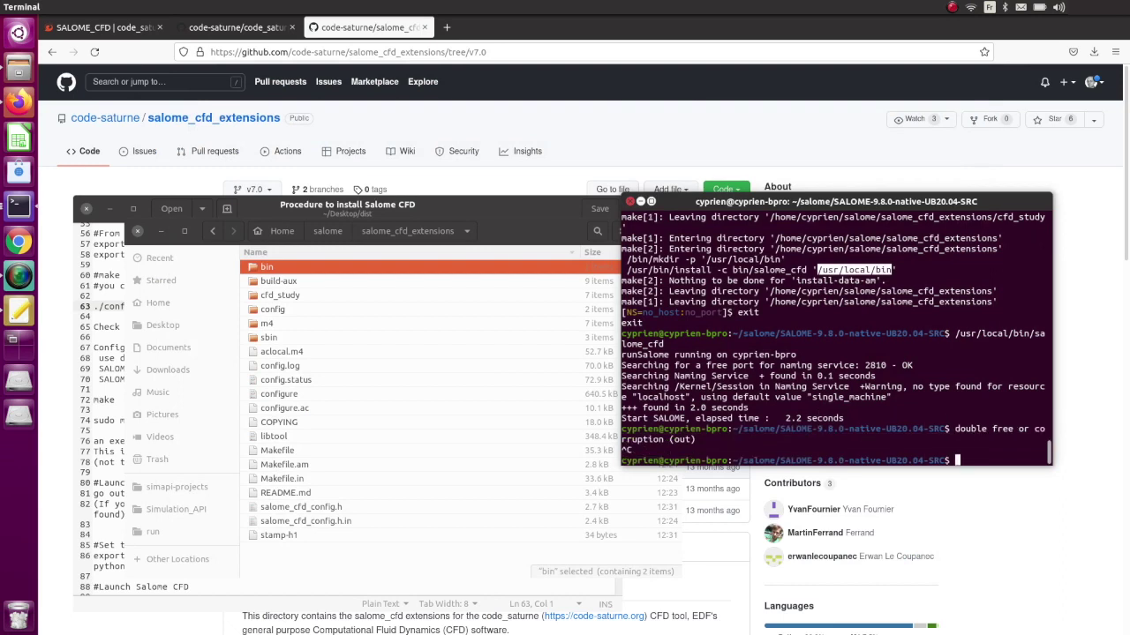
Open ~/.bashrc in Emacs from the terminal.
{"action": "type", "text": "emacs ./"}
{"action": "key", "text": "BackSpace"}
{"action": "type", "text": "~/.bashrc"}
{"action": "key", "text": "Return"}
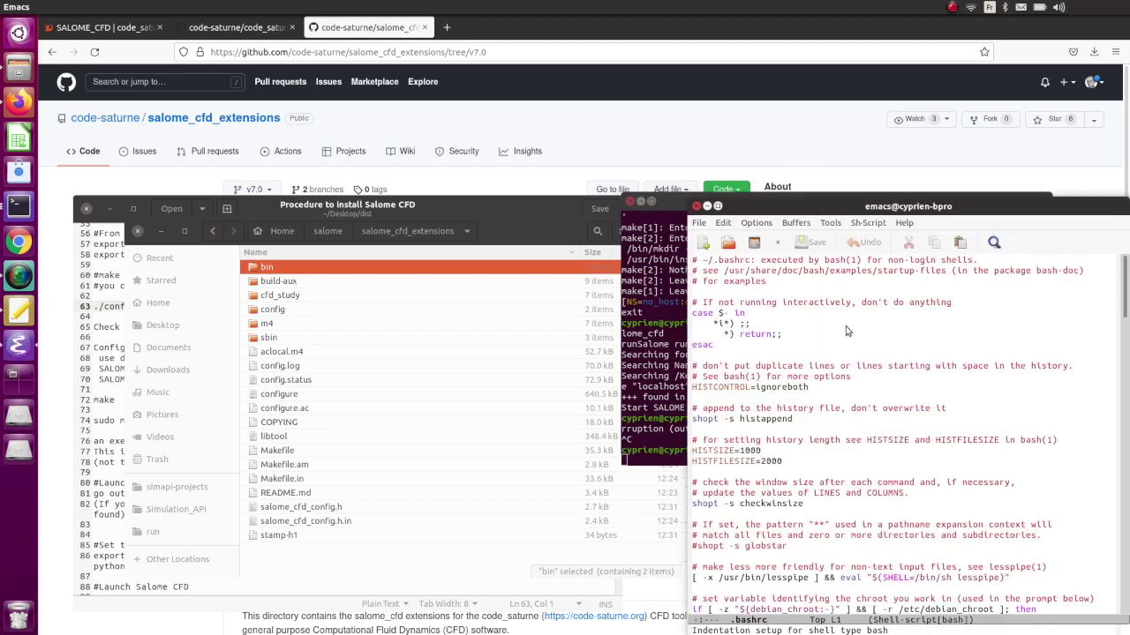
Delete the PYTHONPATH export and salome_cfd alias lines at the end of .bashrc, save the file and close Emacs.
{"action": "scroll", "coordinate": [503, 313], "scroll_direction": "down", "scroll_amount": 20}
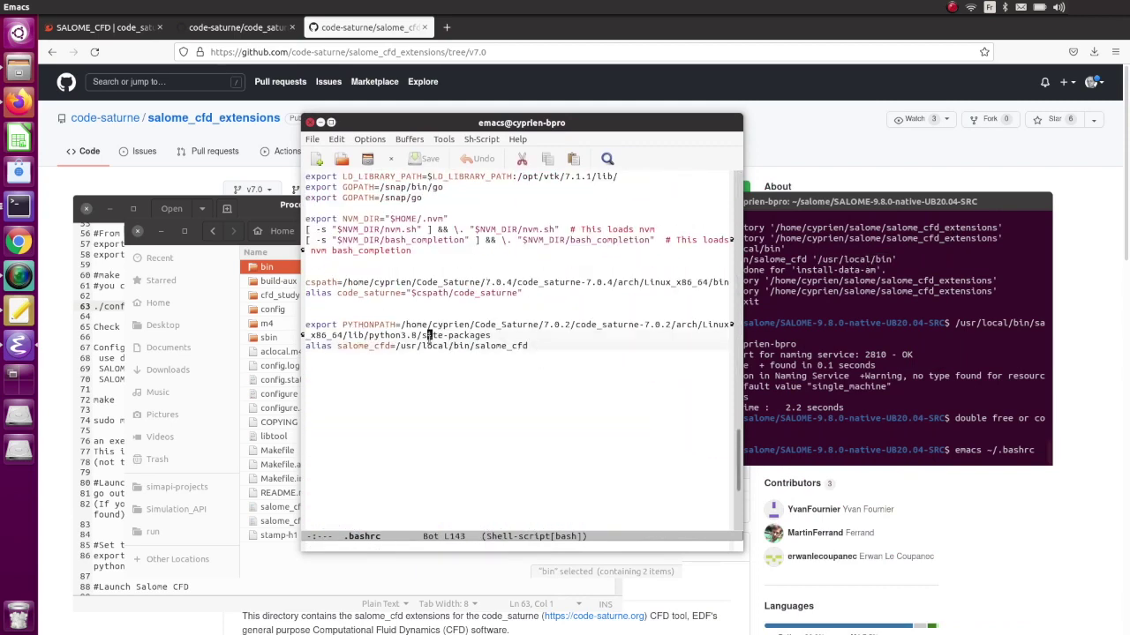
{"action": "left_click", "coordinate": [308, 325]}
{"action": "left_click", "coordinate": [308, 325]}
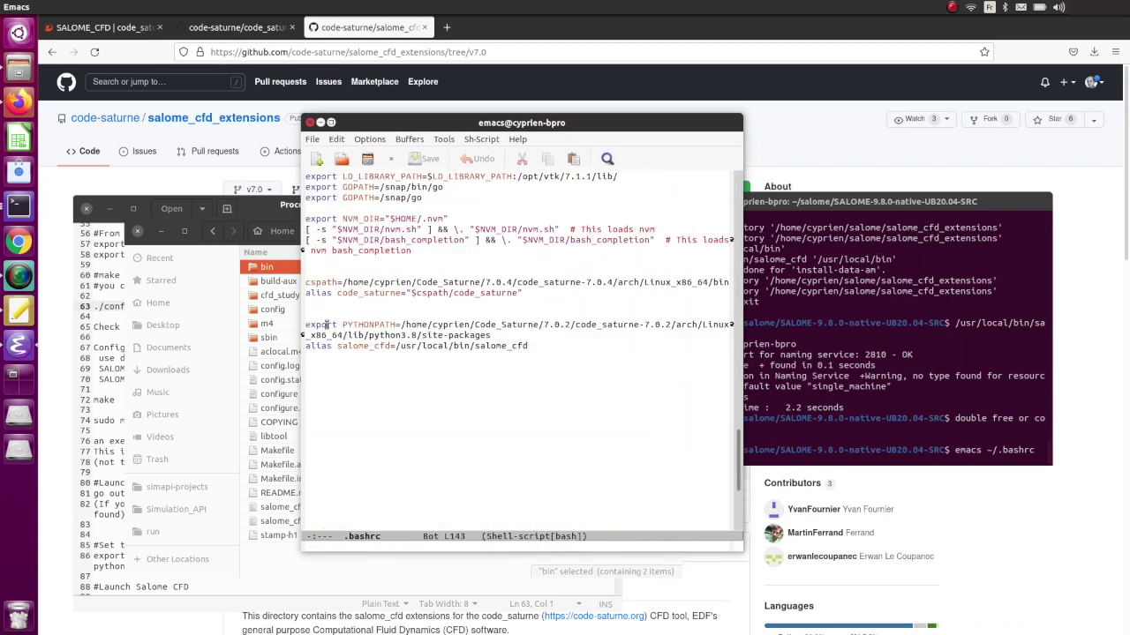
{"action": "key", "text": "ctrl+space"}
{"action": "key", "text": "Down"}
{"action": "key", "text": "Down"}
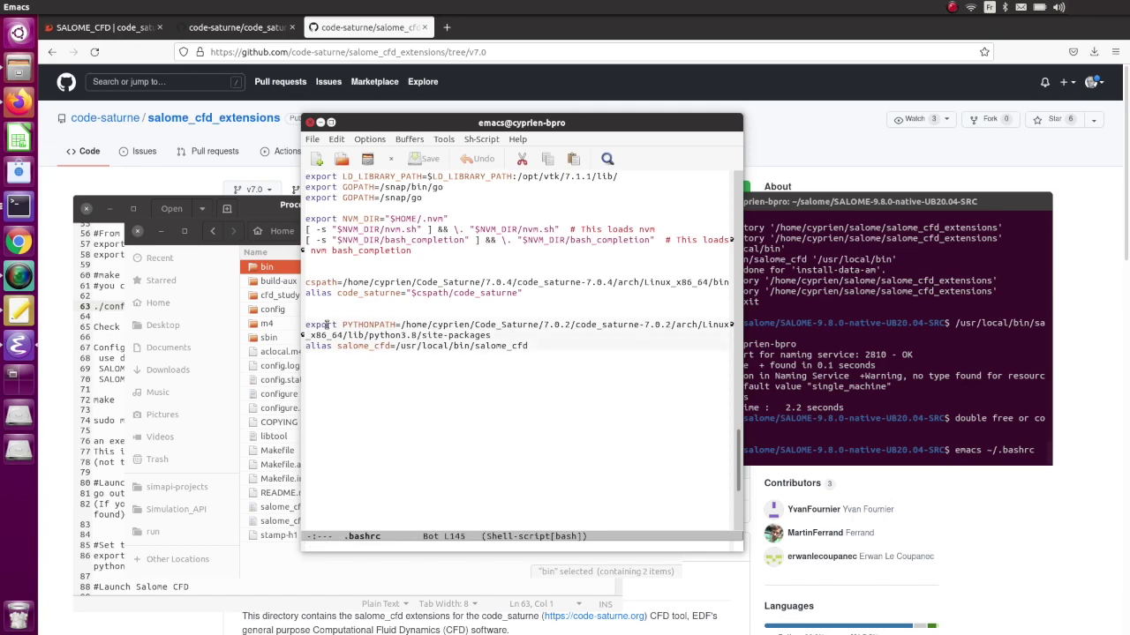
{"action": "key", "text": "ctrl+w"}
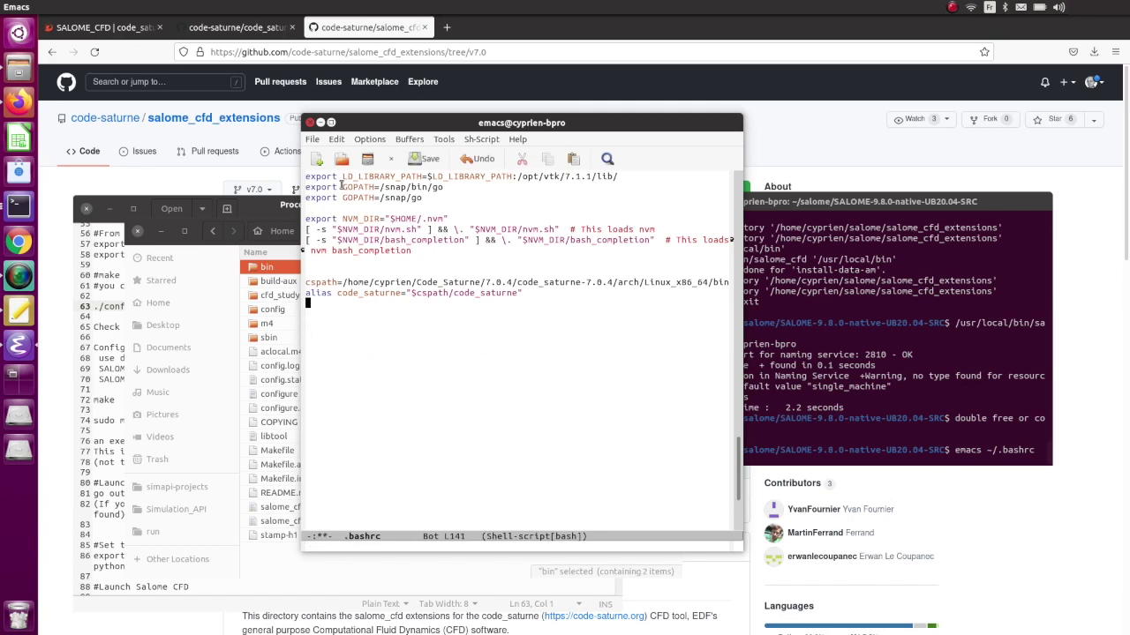
{"action": "left_click", "coordinate": [425, 159]}
{"action": "left_click", "coordinate": [309, 123]}
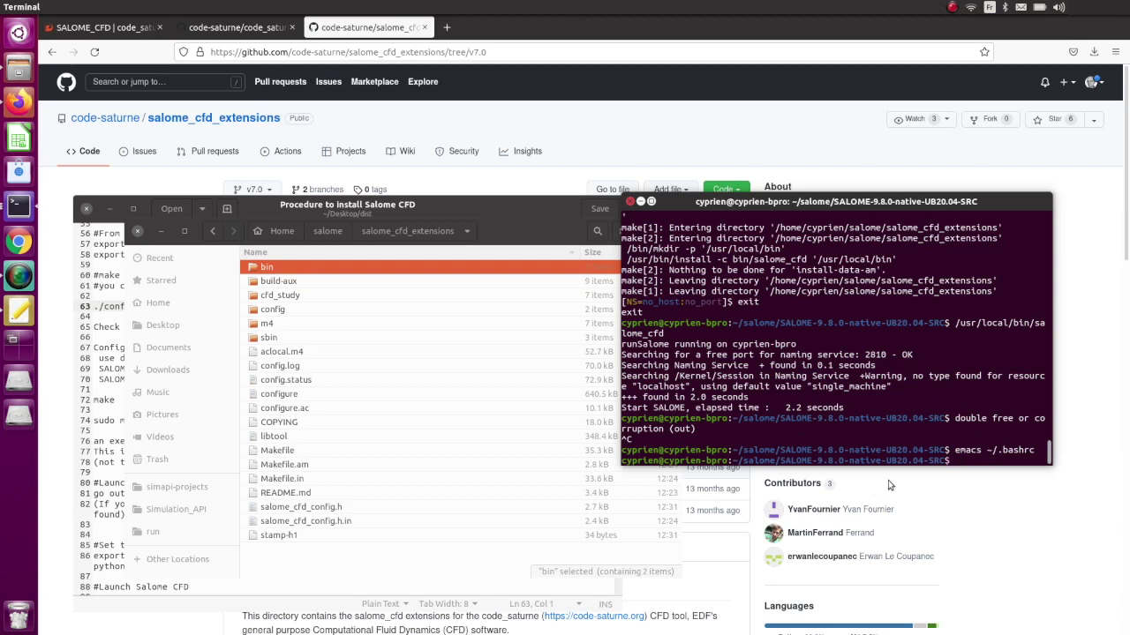
Rerun /usr/local/bin/salome_cfd in the terminal, maximize the SALOME window and activate the CFDSTUDY module.
{"action": "key", "text": "Up"}
{"action": "key", "text": "Up"}
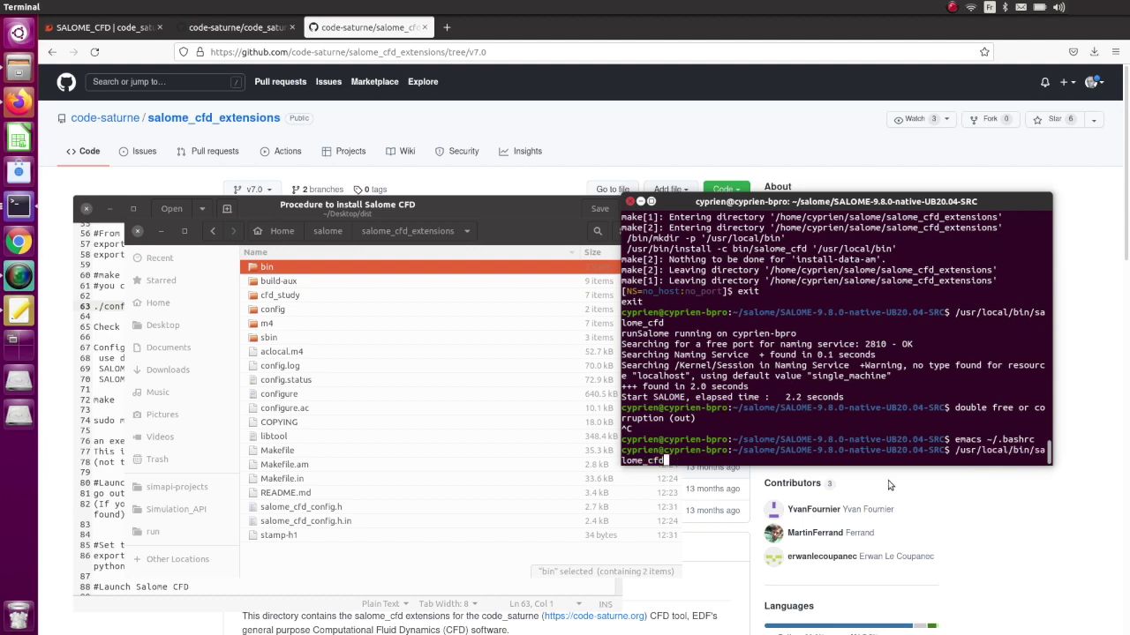
{"action": "key", "text": "Return"}
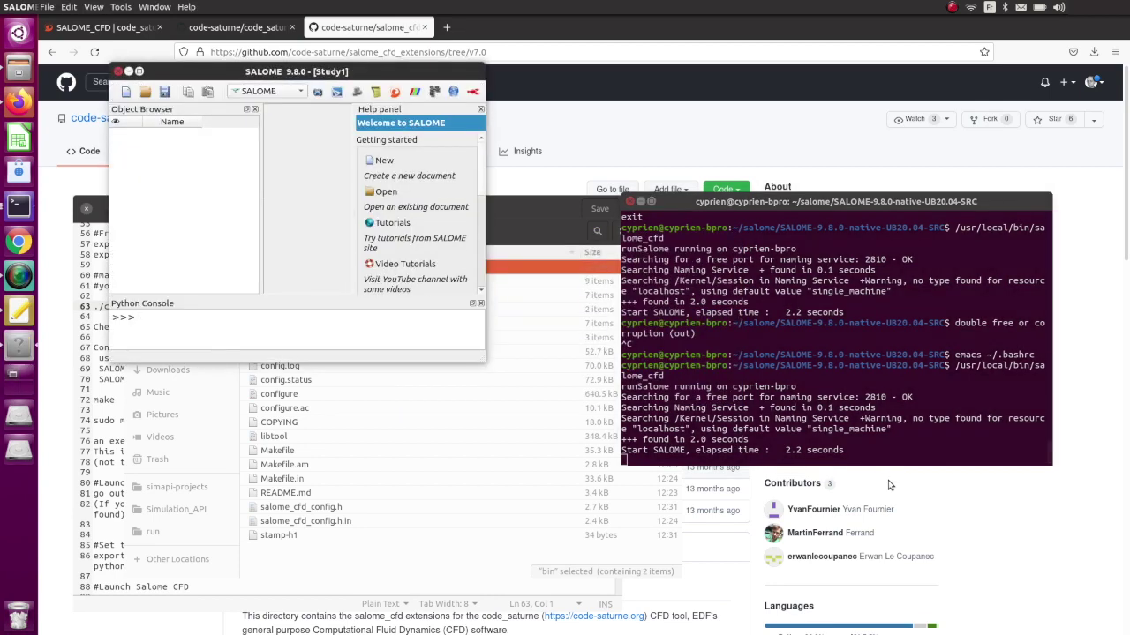
{"action": "left_click", "coordinate": [139, 70]}
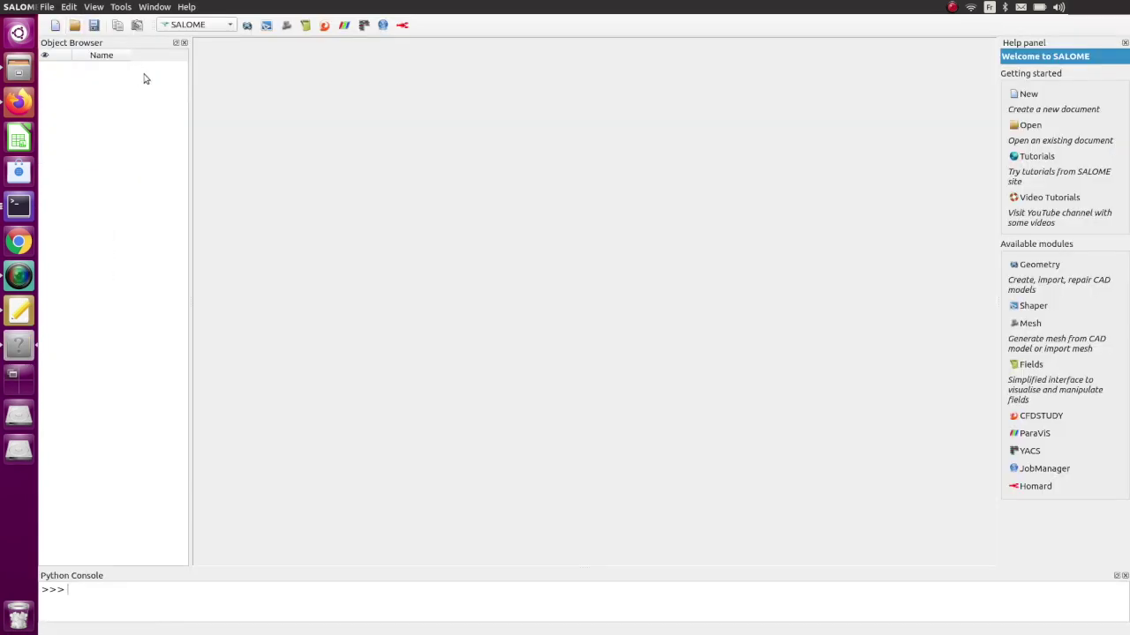
{"action": "left_click", "coordinate": [326, 26]}
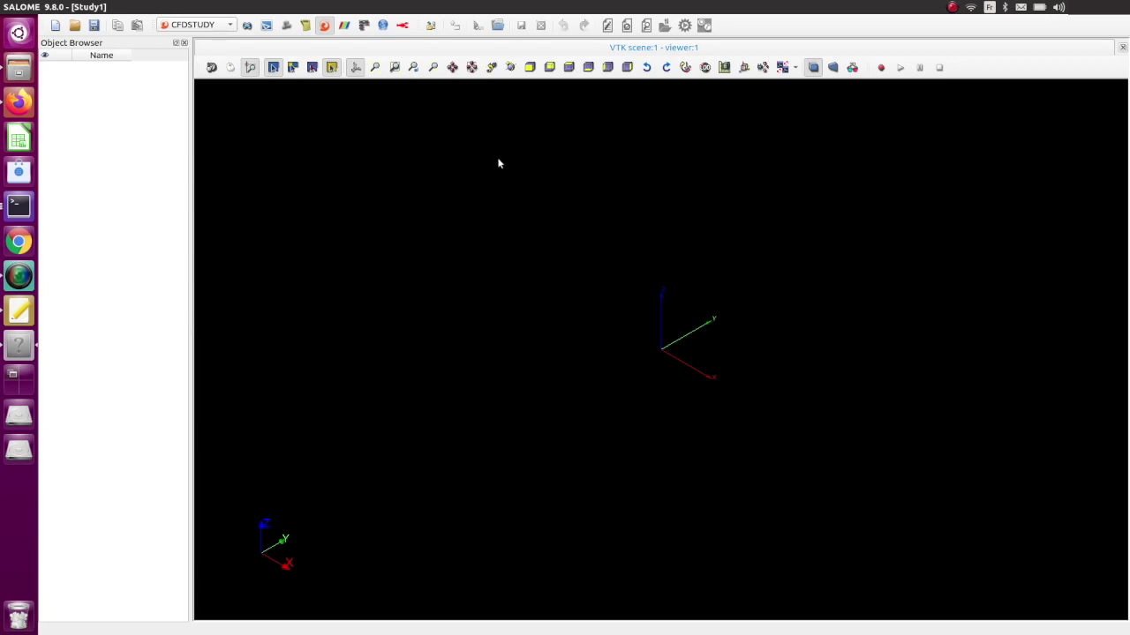
Restore, enlarge and reposition the SALOME window, and quit SALOME with its servers shut down.
{"action": "left_click_drag", "start_coordinate": [423, 6], "coordinate": [497, 106]}
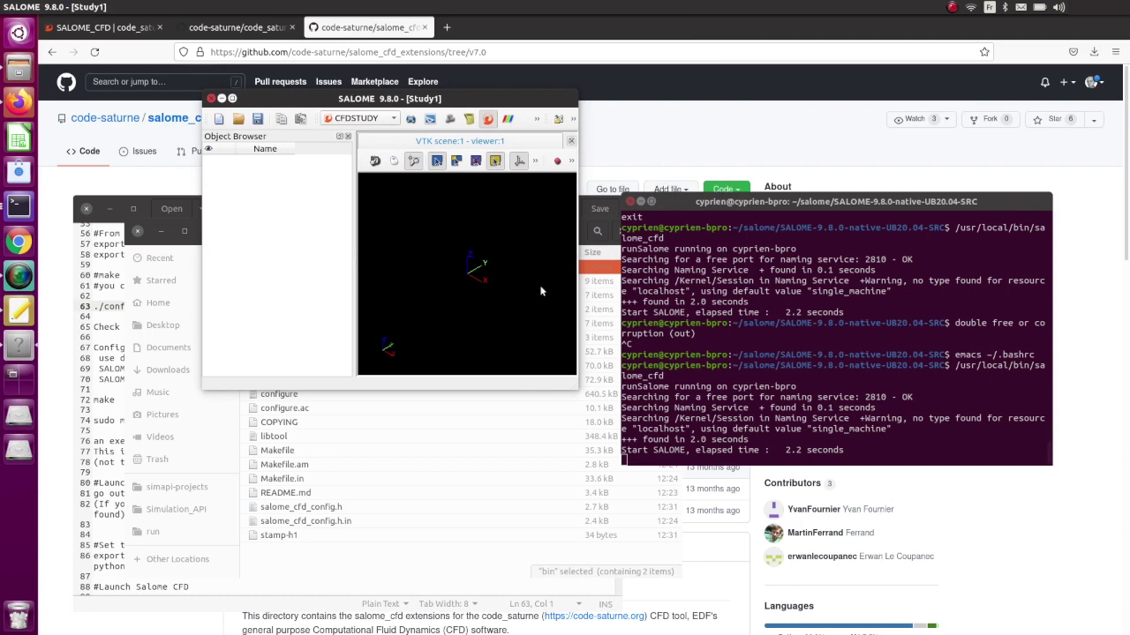
{"action": "left_click_drag", "start_coordinate": [578, 388], "coordinate": [1081, 561]}
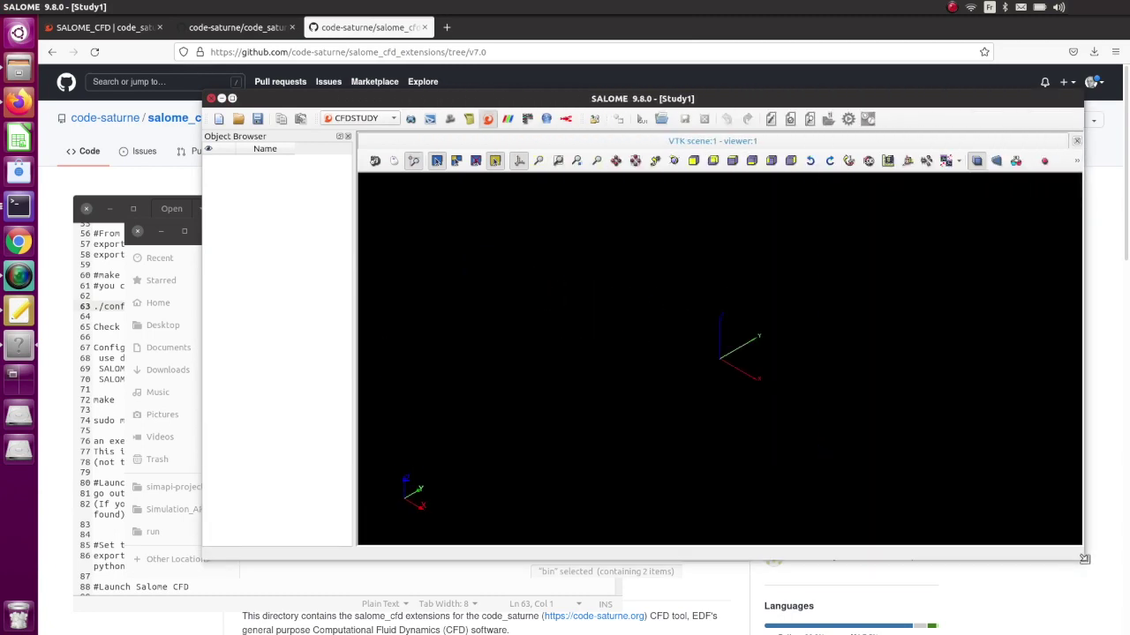
{"action": "left_click_drag", "start_coordinate": [704, 98], "coordinate": [634, 47]}
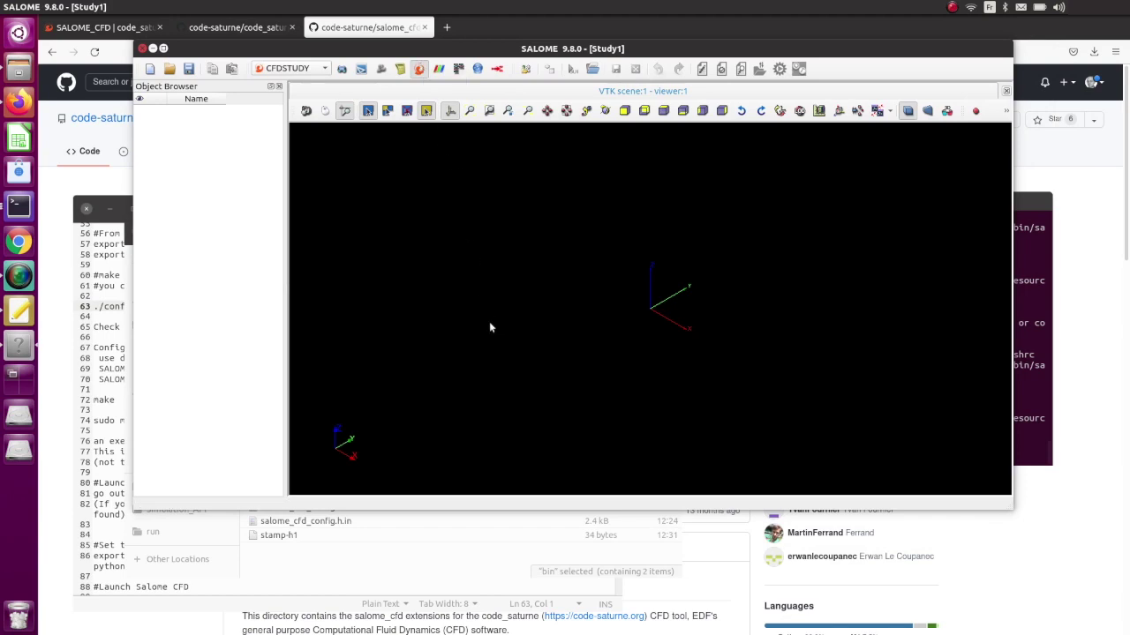
{"action": "left_click_drag", "start_coordinate": [487, 49], "coordinate": [477, 82]}
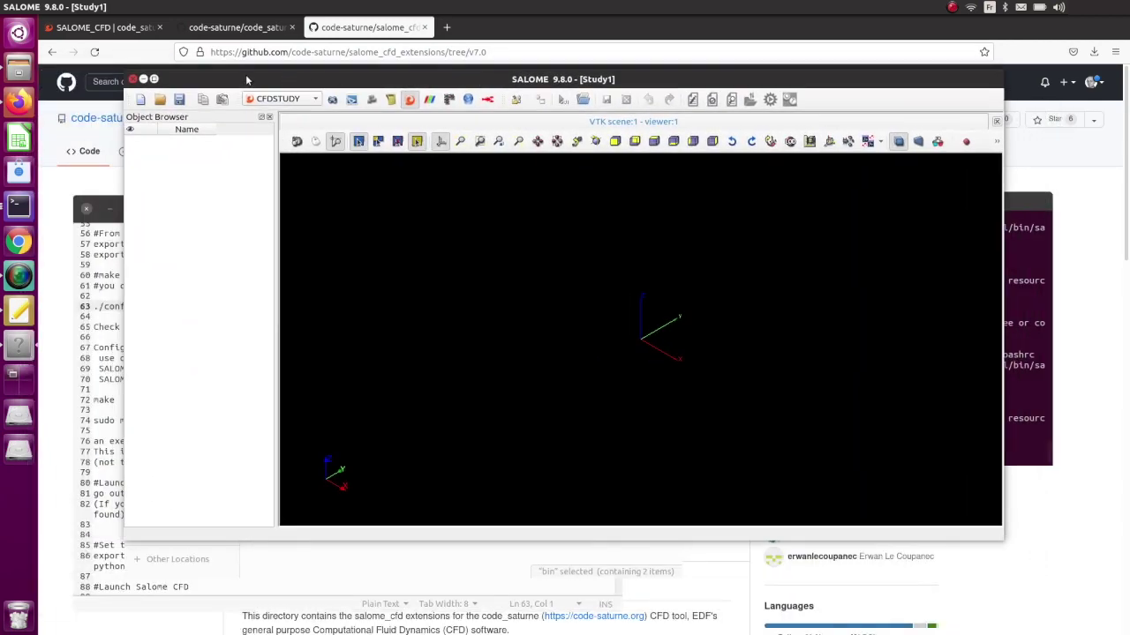
{"action": "mouse_move", "coordinate": [247, 81]}
{"action": "left_mouse_down"}
{"action": "mouse_move", "coordinate": [281, 46]}
{"action": "mouse_move", "coordinate": [249, 44]}
{"action": "mouse_move", "coordinate": [239, 67]}
{"action": "left_mouse_up"}
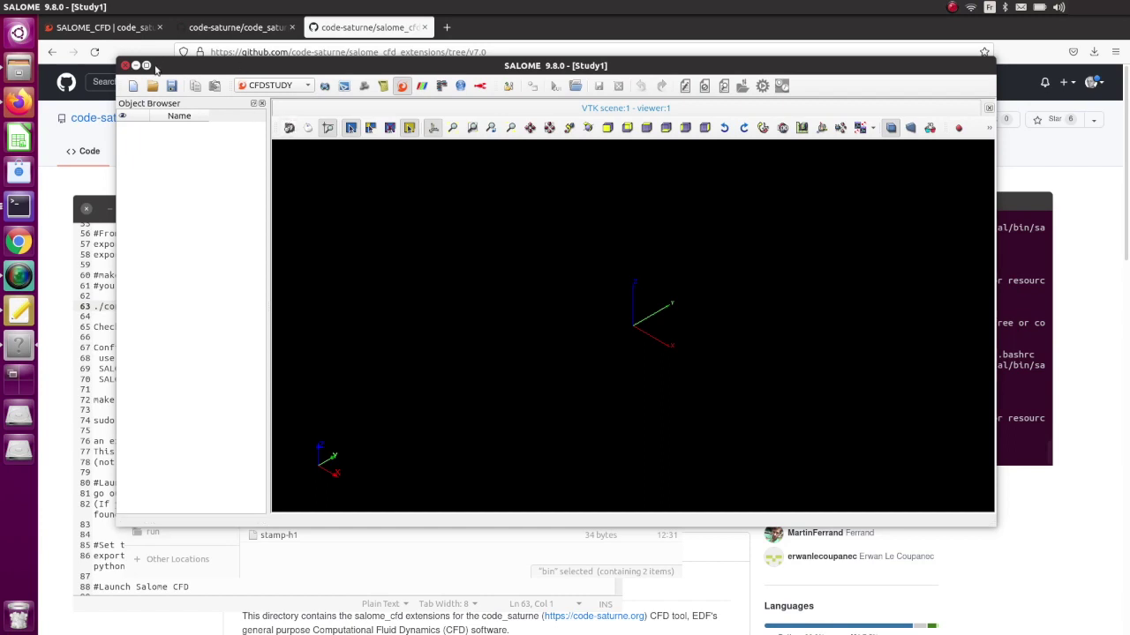
{"action": "left_click", "coordinate": [125, 66]}
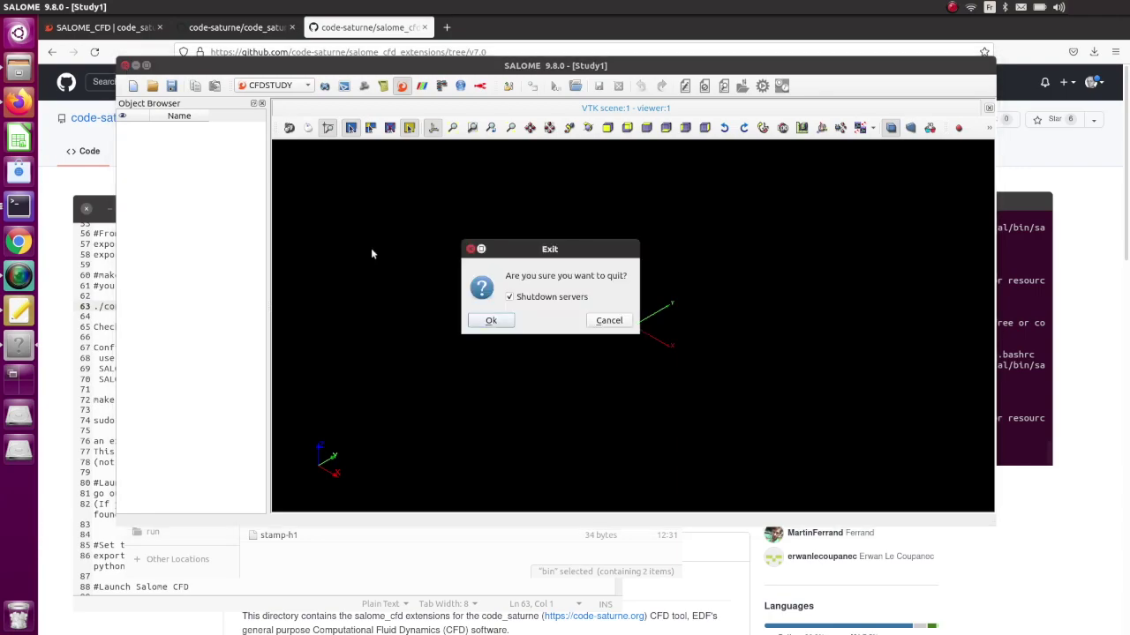
{"action": "left_click", "coordinate": [491, 321]}
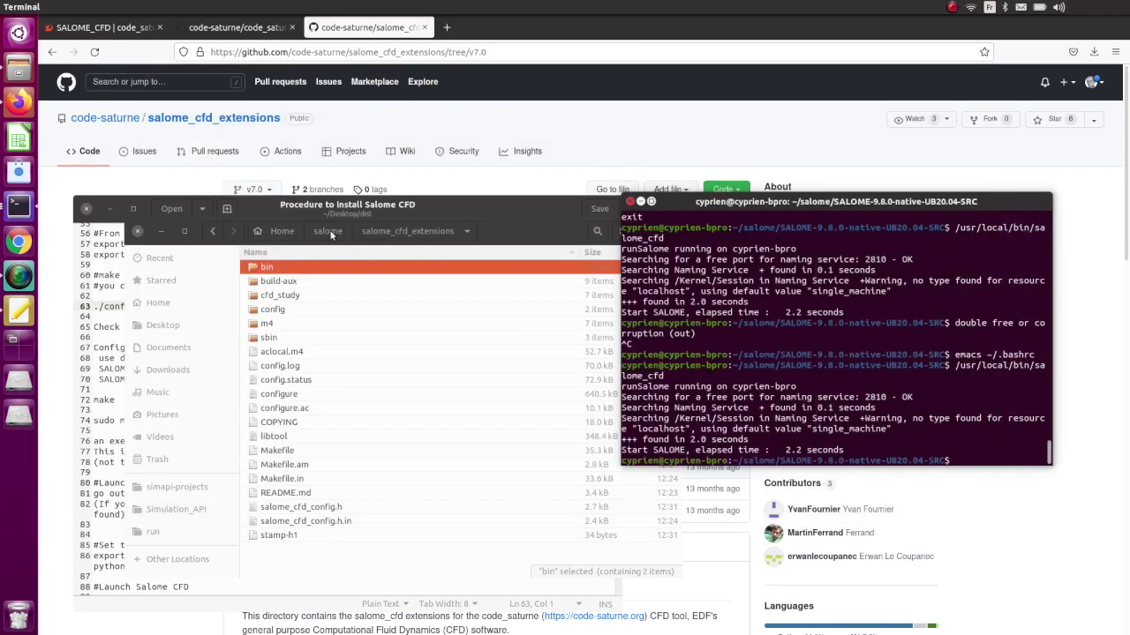
Bring the "Procedure to install Salome CFD" notes forward and highlight the libQt5Core.so.5 error lines in section 2.
{"action": "left_click_drag", "start_coordinate": [371, 215], "coordinate": [342, 130]}
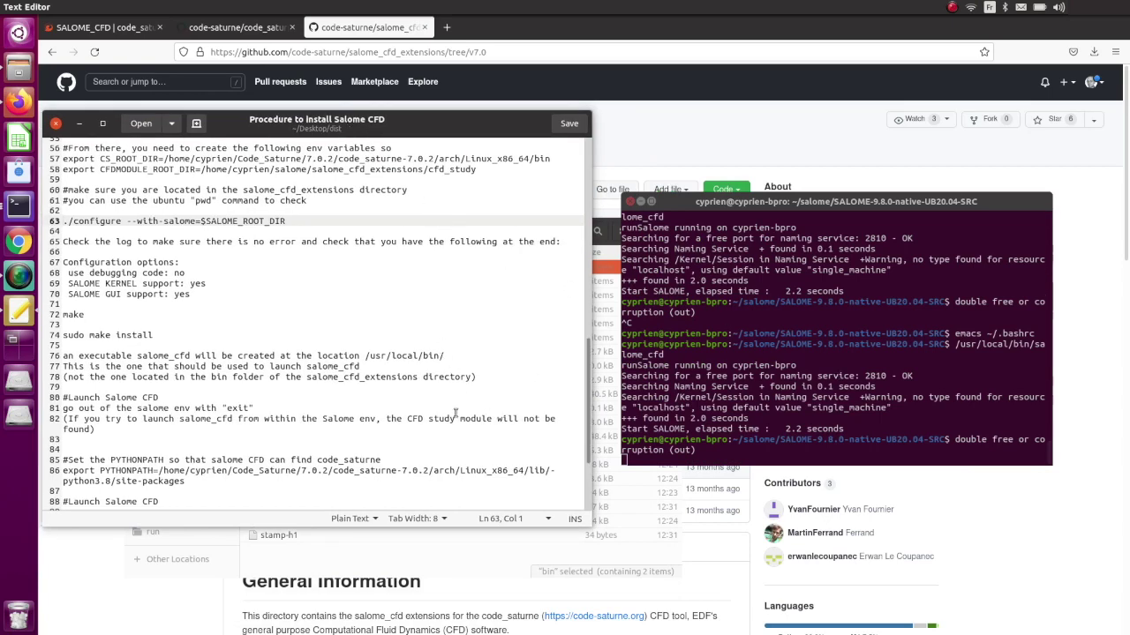
{"action": "scroll", "coordinate": [375, 302], "scroll_direction": "up", "scroll_amount": 5}
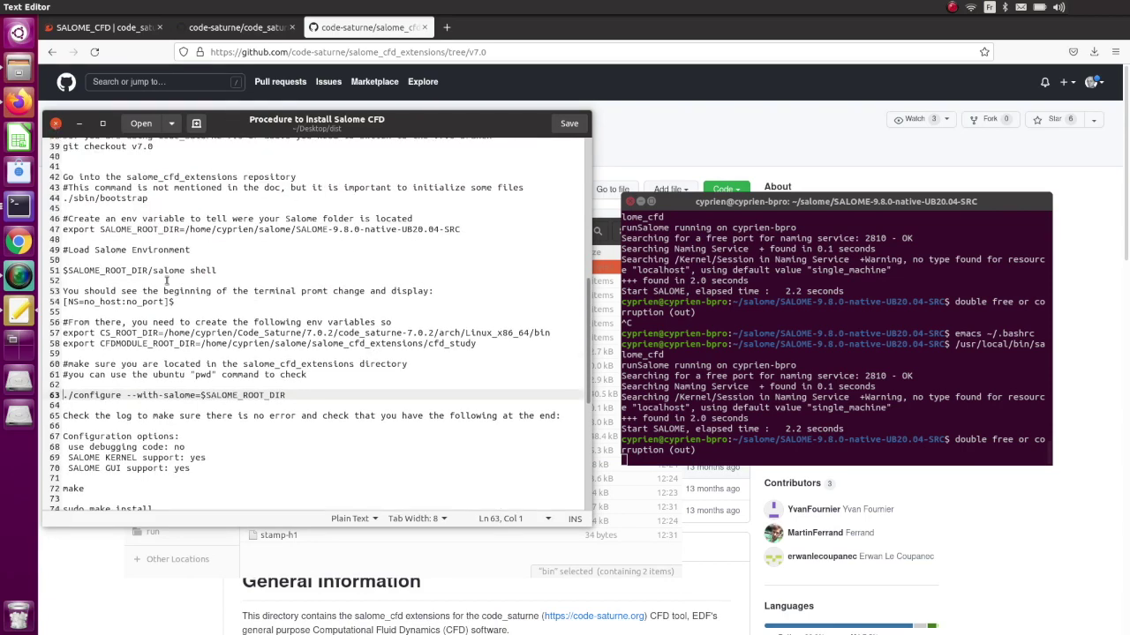
{"action": "scroll", "coordinate": [188, 301], "scroll_direction": "up", "scroll_amount": 4}
{"action": "scroll", "coordinate": [147, 229], "scroll_direction": "up", "scroll_amount": 4}
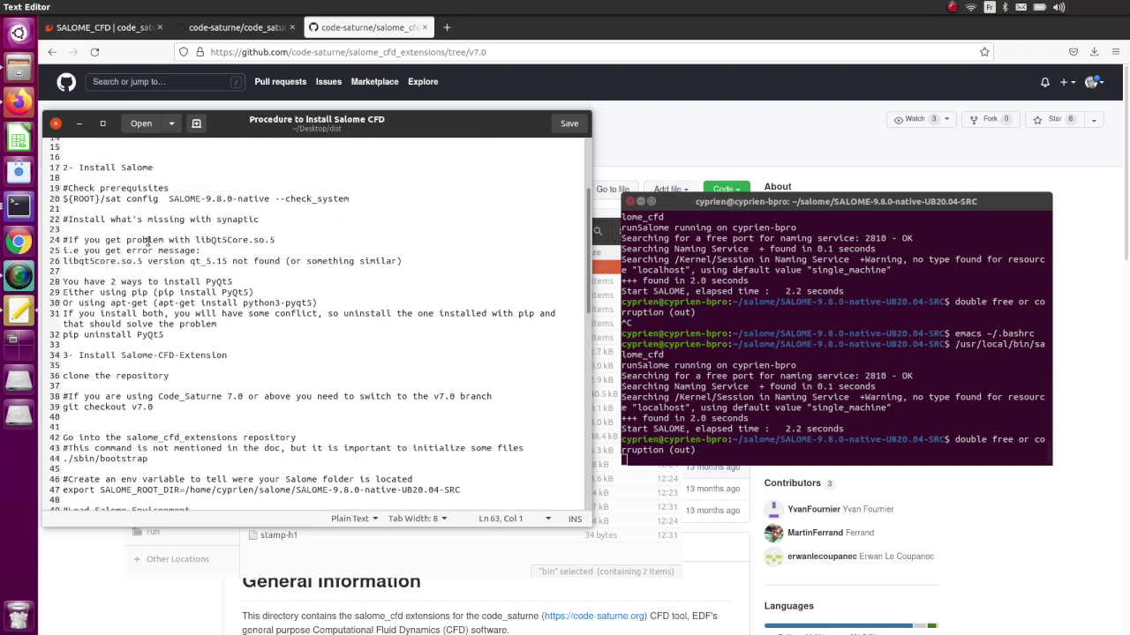
{"action": "left_click_drag", "start_coordinate": [200, 339], "coordinate": [186, 328]}
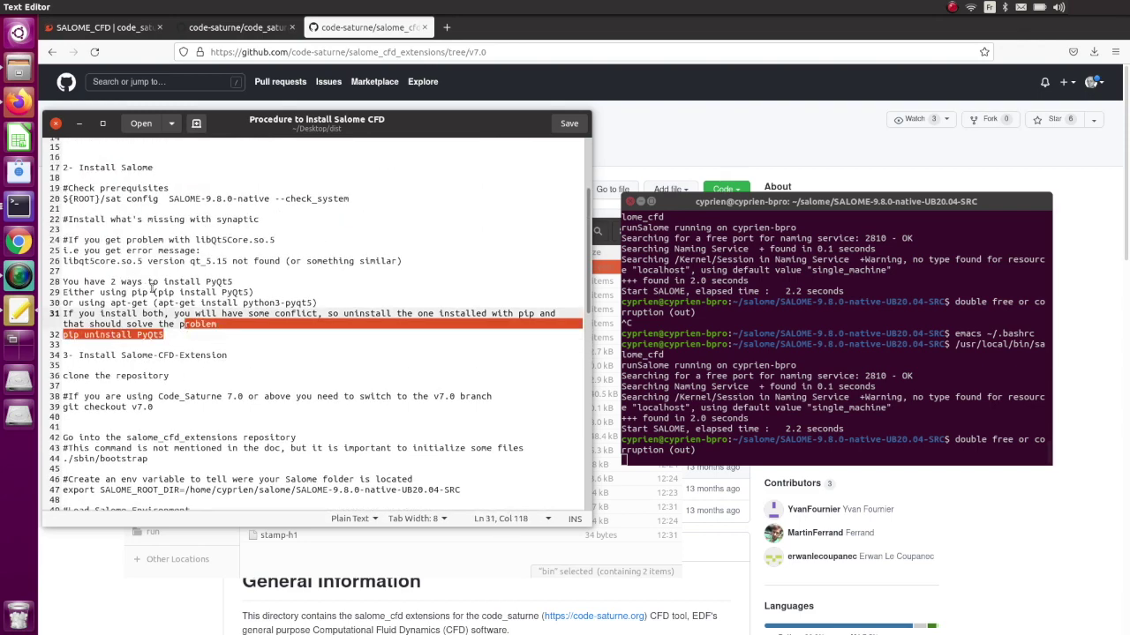
{"action": "left_click_drag", "start_coordinate": [418, 261], "coordinate": [56, 261]}
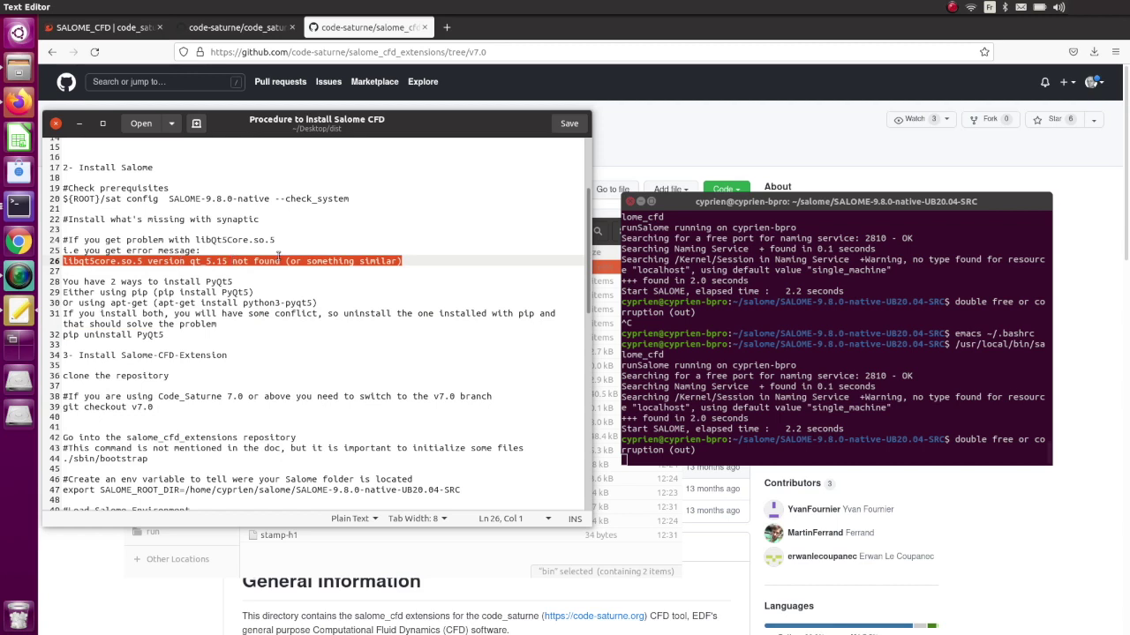
{"action": "left_click", "coordinate": [485, 262]}
{"action": "left_click_drag", "start_coordinate": [484, 262], "coordinate": [55, 240]}
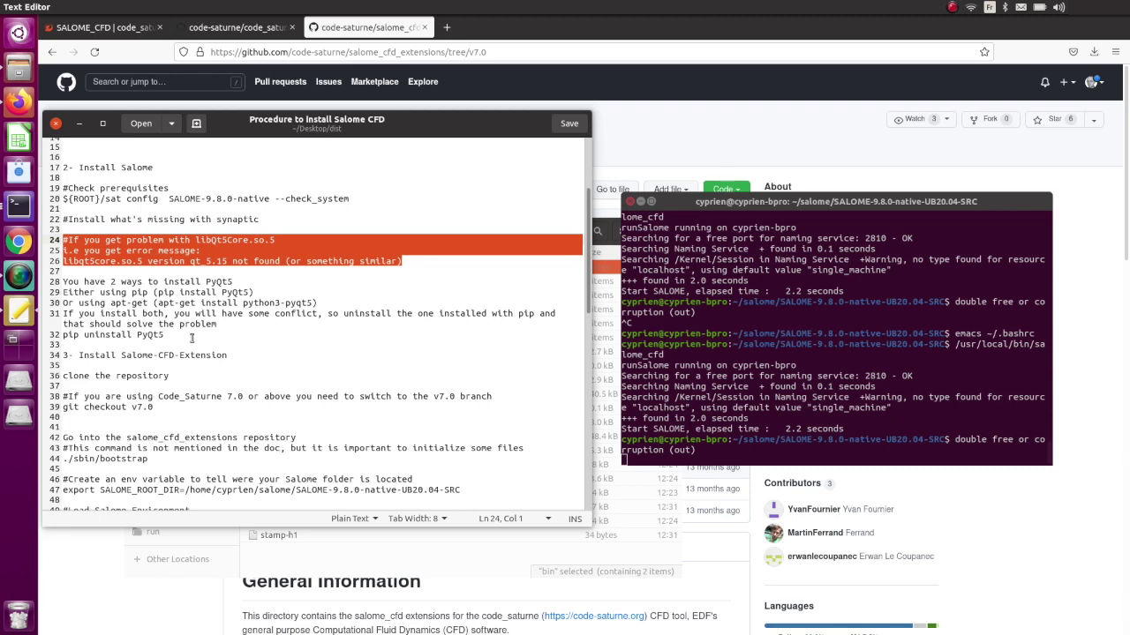
Highlight the notes on installing PyQt5 with pip or apt-get and resolving the conflict with pip uninstall PyQt5.
{"action": "left_click_drag", "start_coordinate": [191, 338], "coordinate": [39, 334]}
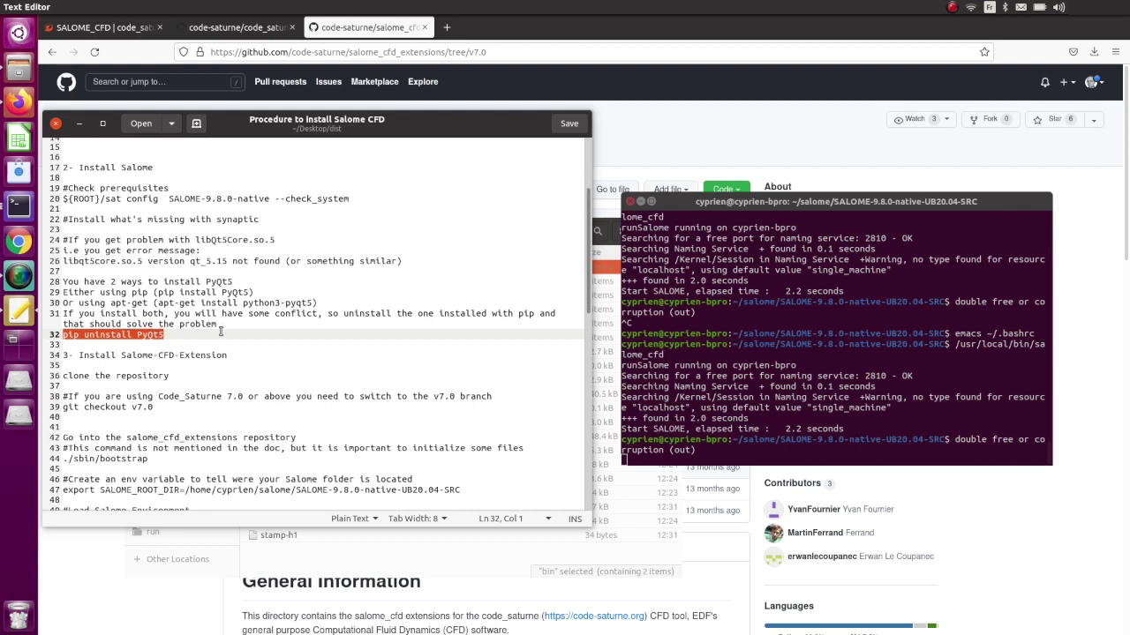
{"action": "left_click_drag", "start_coordinate": [111, 303], "coordinate": [148, 304]}
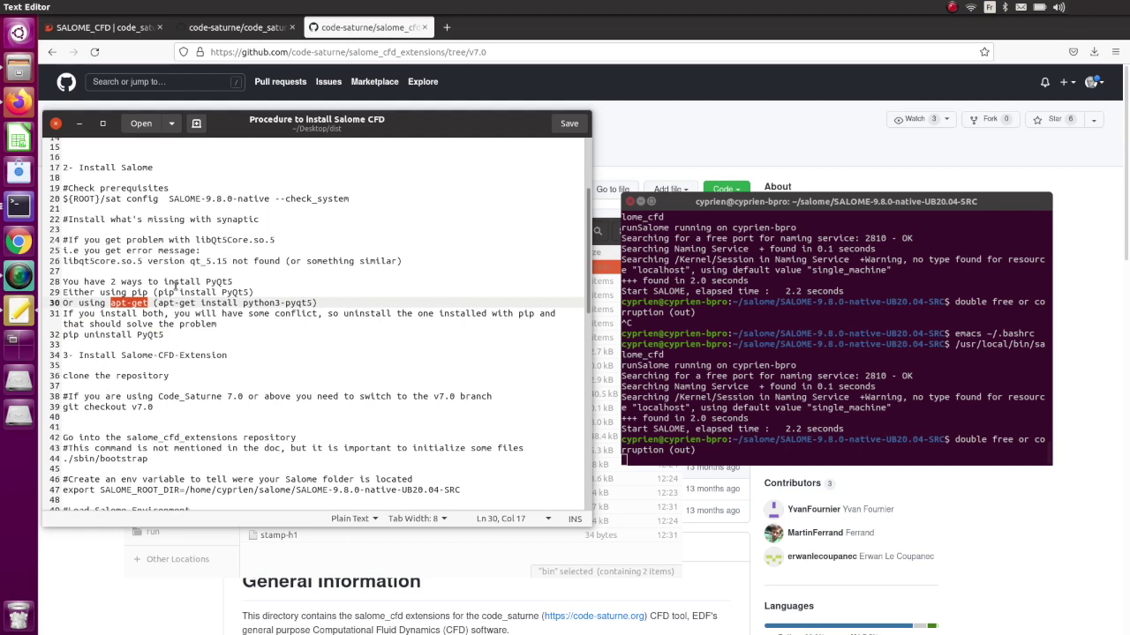
{"action": "scroll", "coordinate": [175, 285], "scroll_direction": "down", "scroll_amount": 1}
{"action": "left_click_drag", "start_coordinate": [175, 293], "coordinate": [40, 232]}
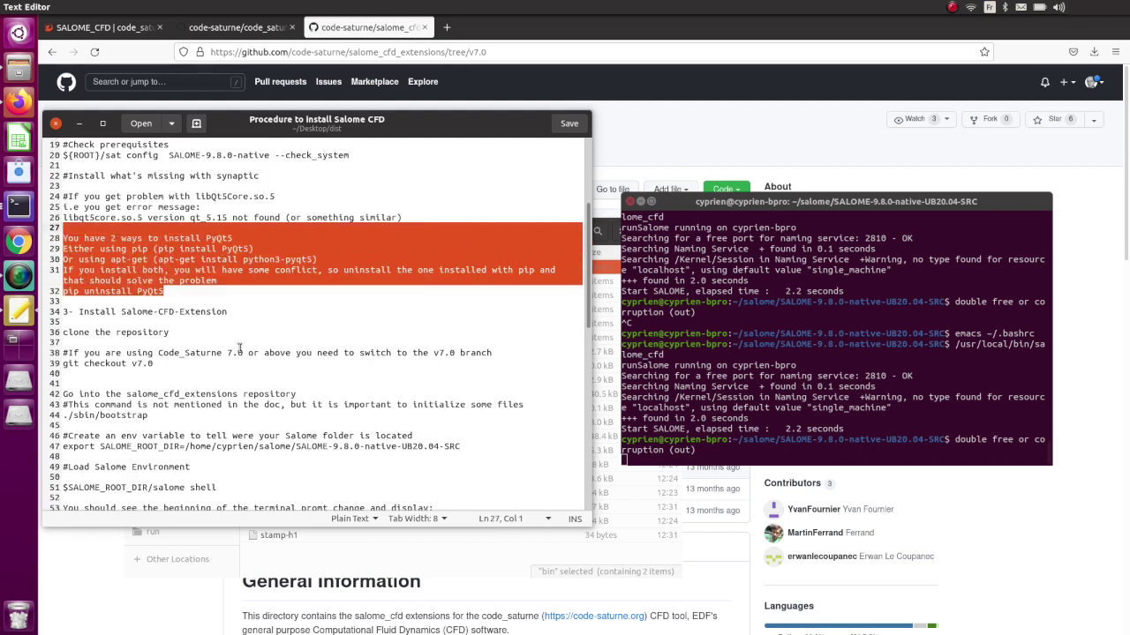
{"action": "scroll", "coordinate": [238, 348], "scroll_direction": "down", "scroll_amount": 1}
{"action": "scroll", "coordinate": [240, 349], "scroll_direction": "down", "scroll_amount": 1}
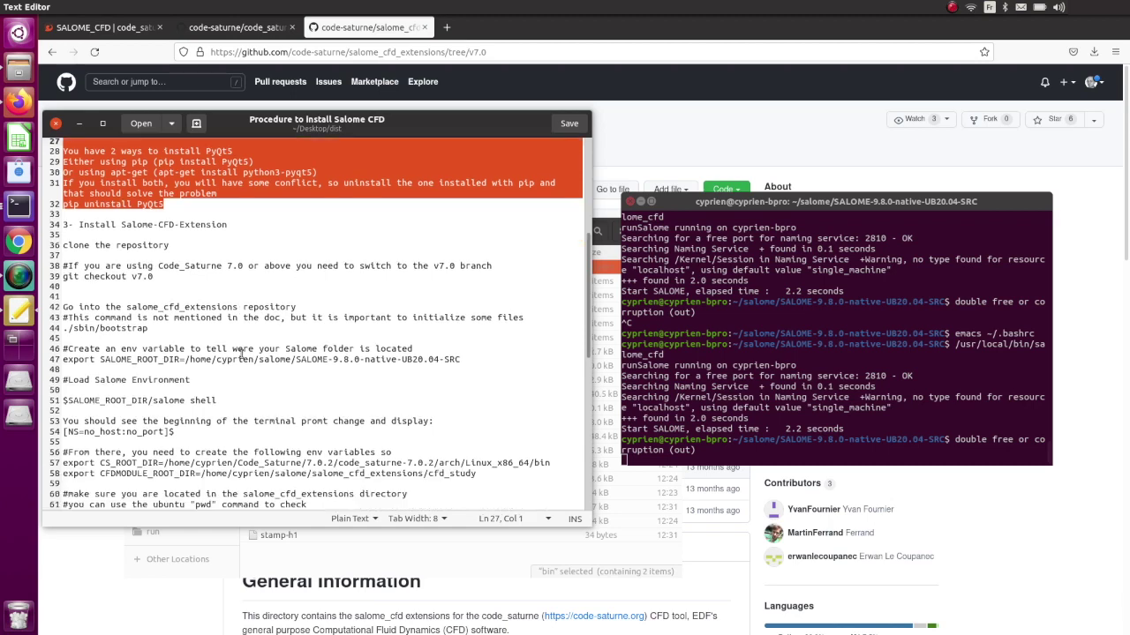
Close the procedure notes and highlight the omniidl error and the _omniidlmodule.so name in the "Install of salome cfd" notes.
{"action": "left_click", "coordinate": [55, 124]}
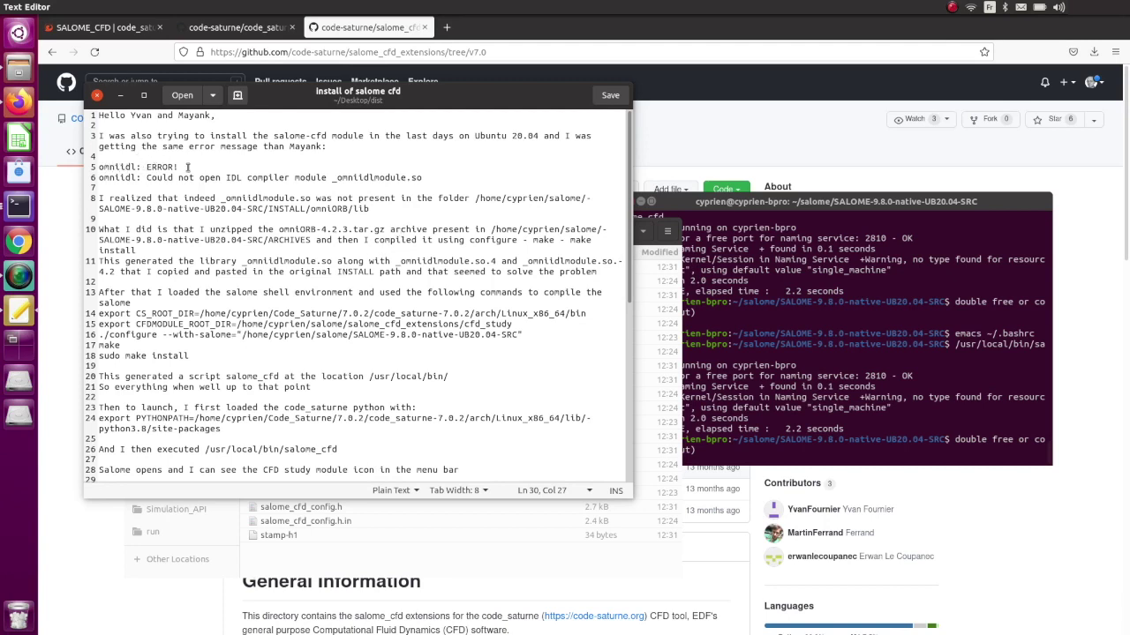
{"action": "left_click_drag", "start_coordinate": [423, 177], "coordinate": [81, 165]}
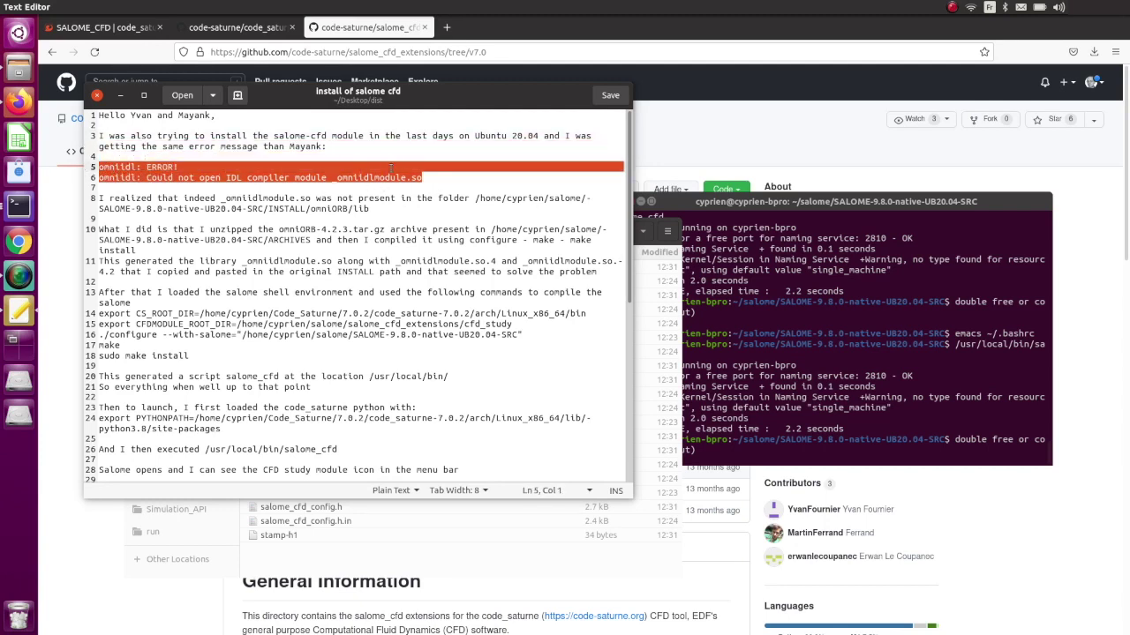
{"action": "left_click_drag", "start_coordinate": [459, 177], "coordinate": [91, 156]}
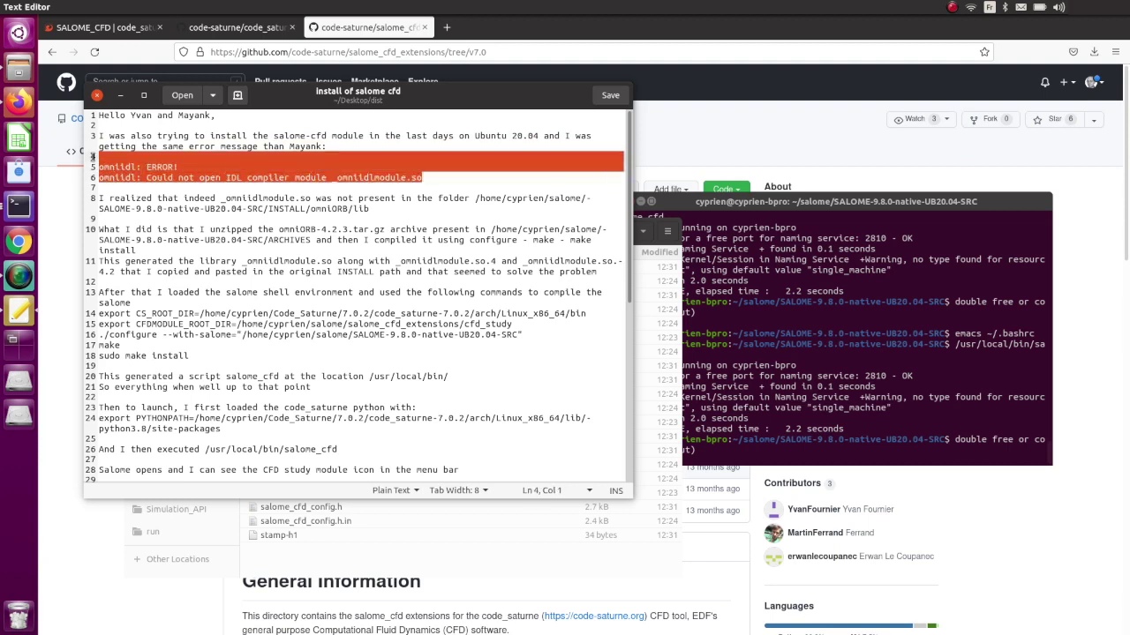
{"action": "left_click_drag", "start_coordinate": [437, 177], "coordinate": [337, 176]}
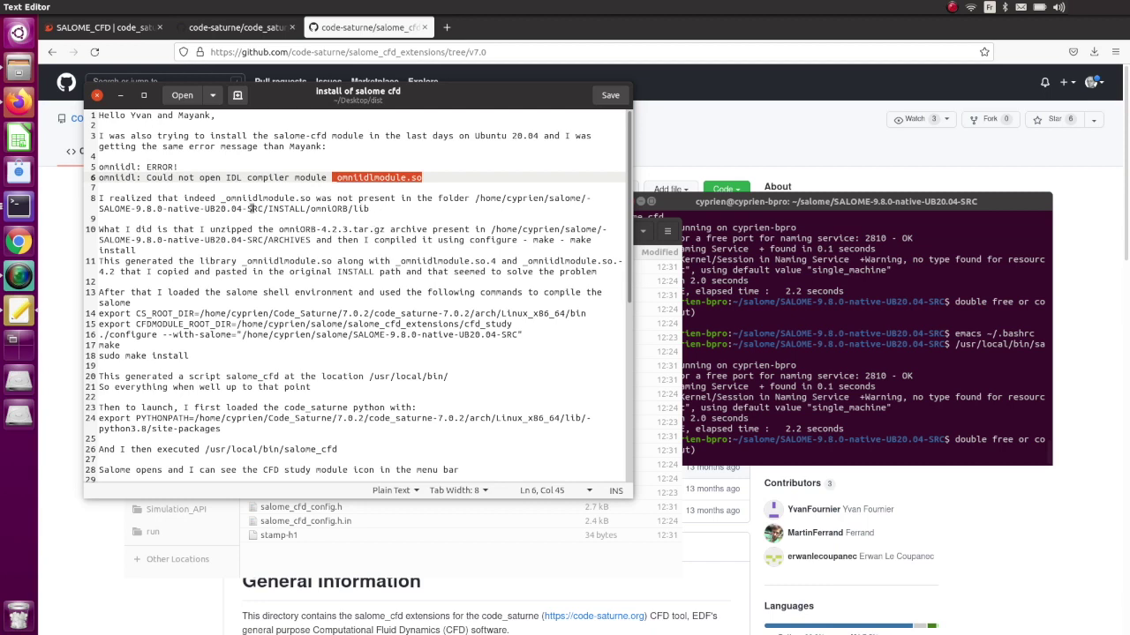
Switch to the file manager and browse to the SALOME-9.8.0-native-UB20.04-SRC/INSTALL/omniORB/lib folder.
{"action": "left_click", "coordinate": [18, 68]}
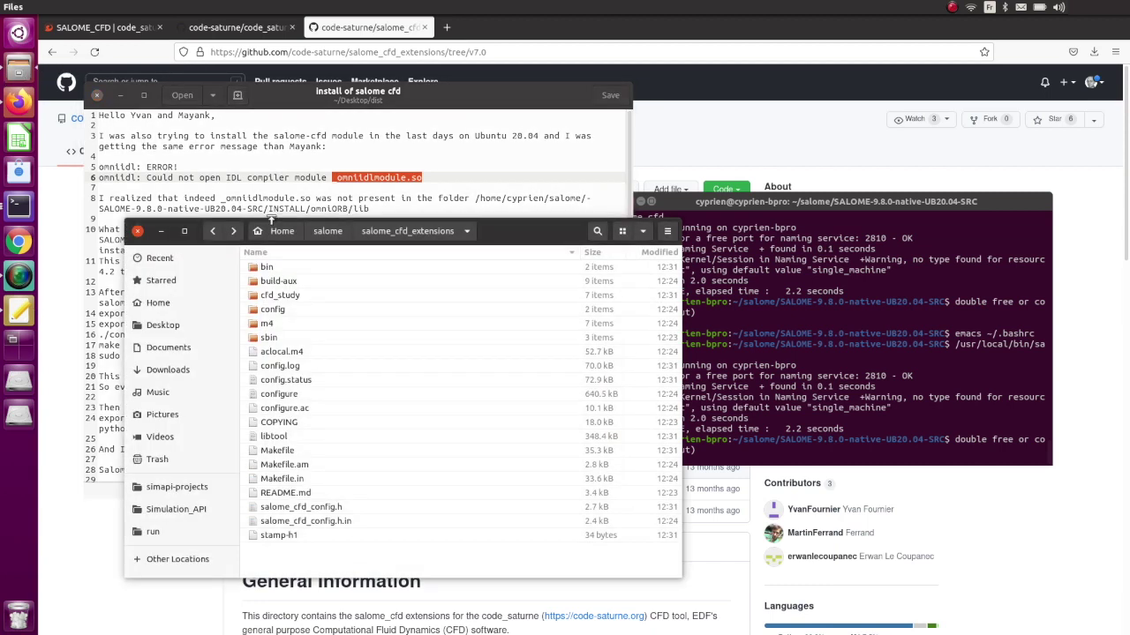
{"action": "left_click", "coordinate": [327, 231]}
{"action": "double_click", "coordinate": [318, 267]}
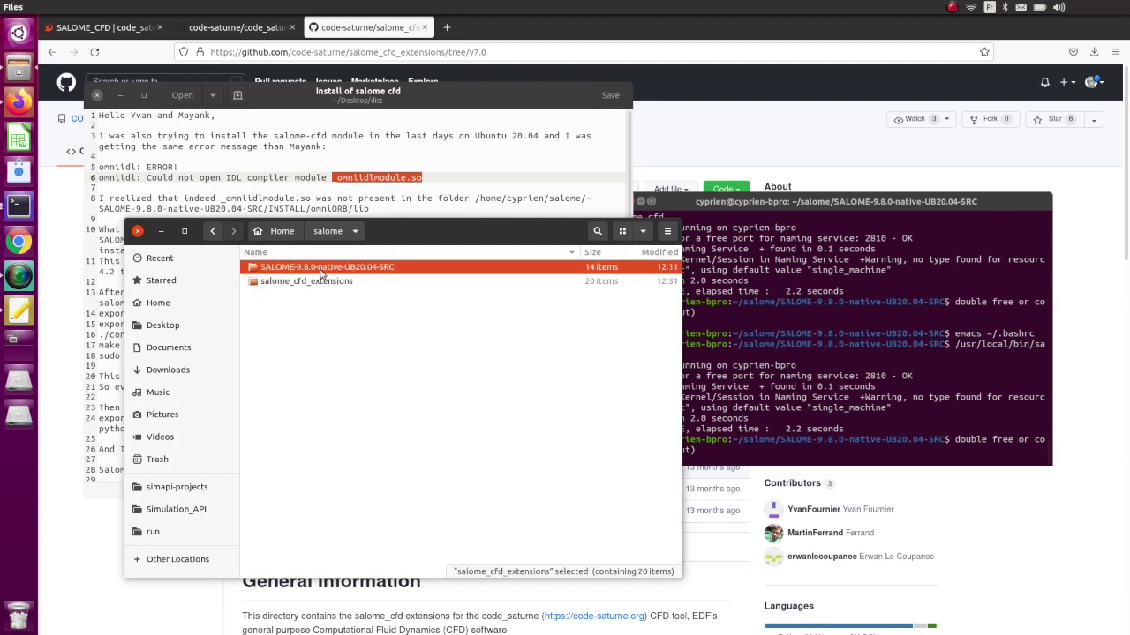
{"action": "double_click", "coordinate": [291, 295]}
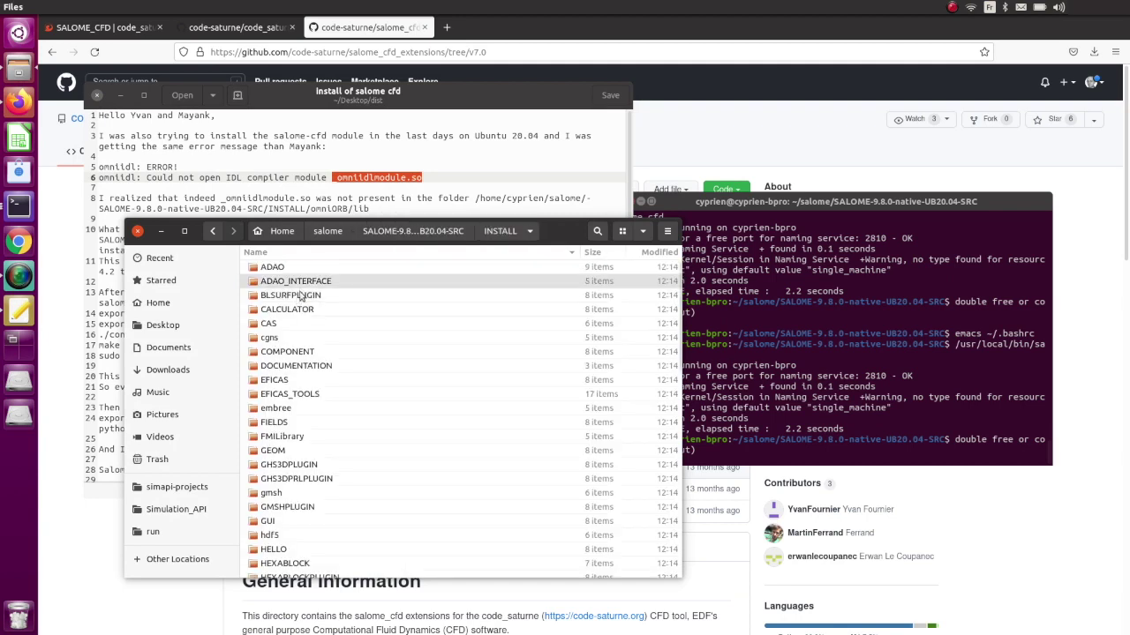
{"action": "scroll", "coordinate": [310, 359], "scroll_direction": "down", "scroll_amount": 5}
{"action": "scroll", "coordinate": [310, 358], "scroll_direction": "down", "scroll_amount": 5}
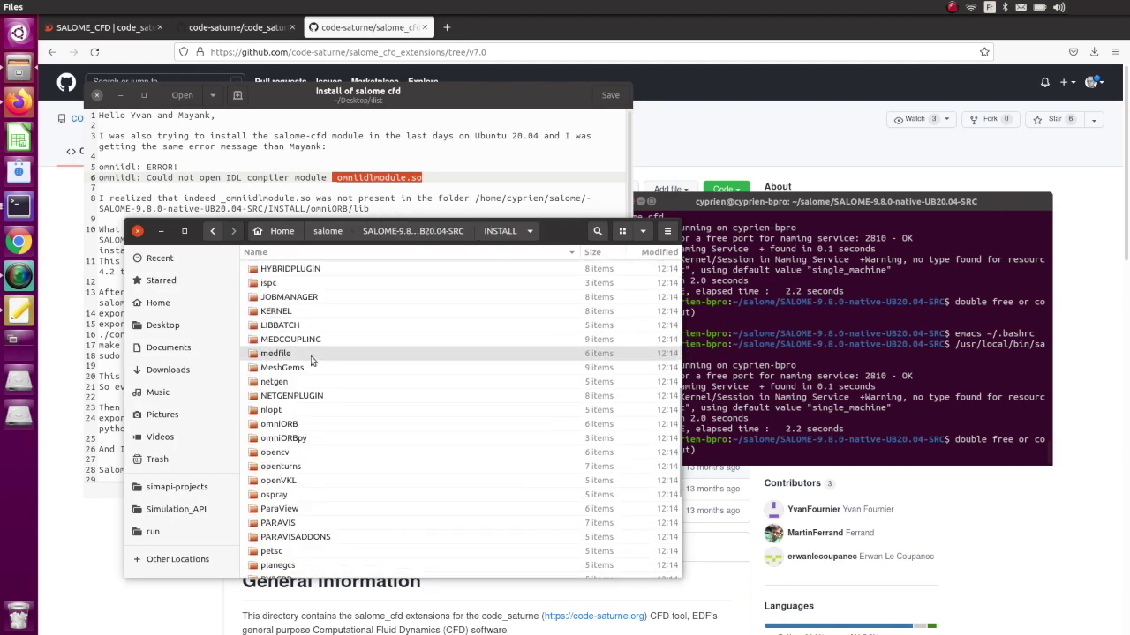
{"action": "left_click", "coordinate": [295, 425]}
{"action": "double_click", "coordinate": [295, 424]}
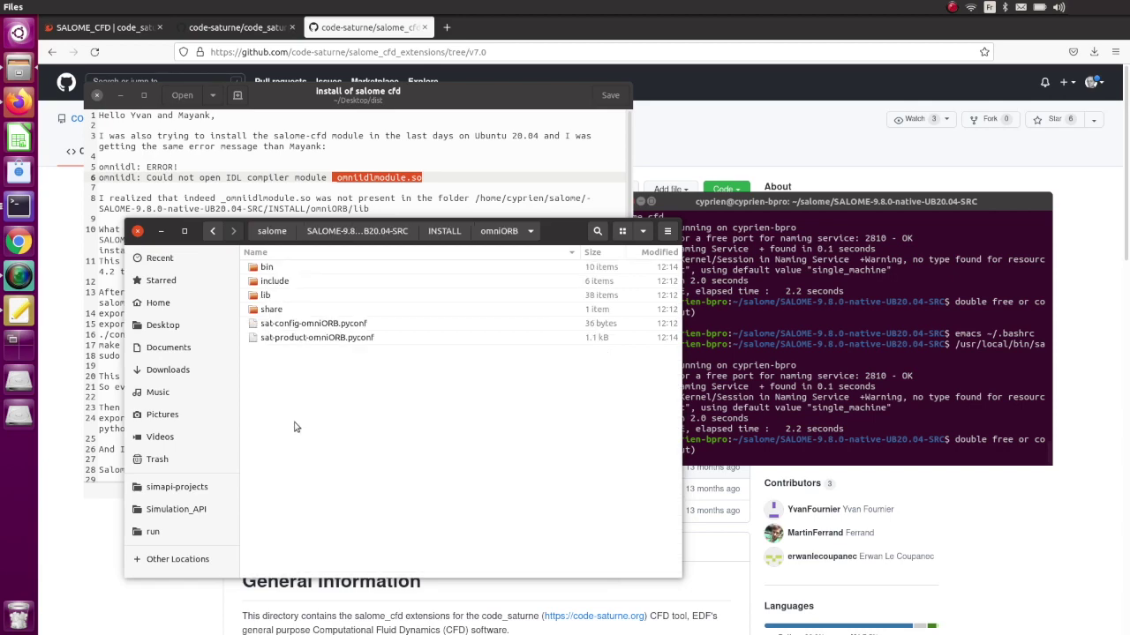
{"action": "double_click", "coordinate": [296, 296]}
Examine the file list of the omniORB lib folder for _omniidlmodule.so, keeping the notes' error line in view.
{"action": "scroll", "coordinate": [372, 350], "scroll_direction": "down", "scroll_amount": 5}
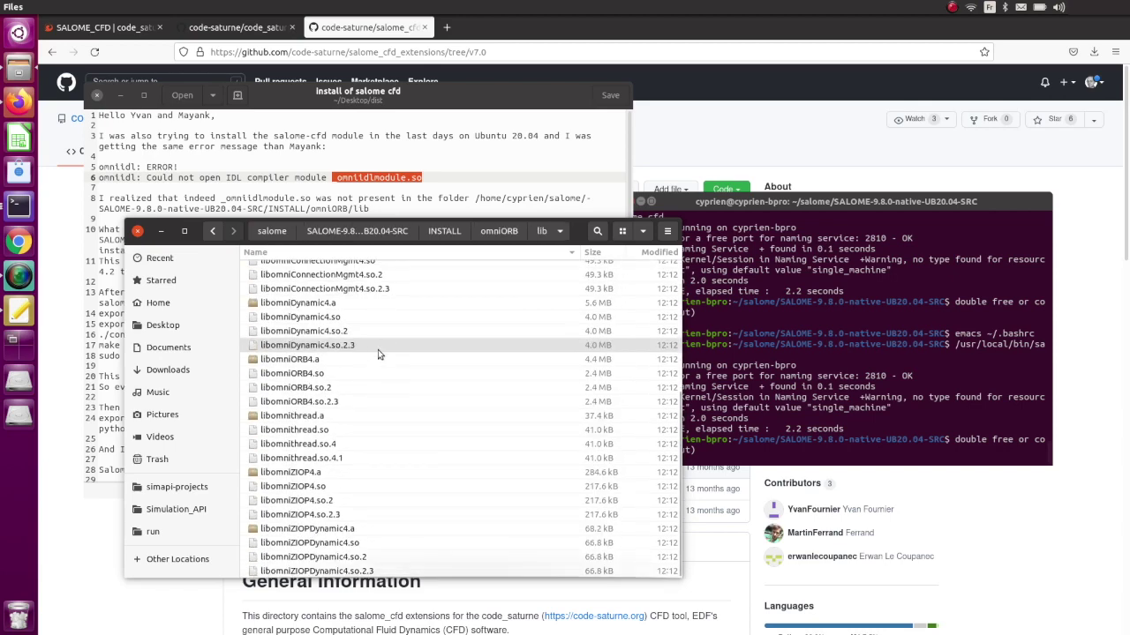
{"action": "left_click_drag", "start_coordinate": [581, 225], "coordinate": [620, 117]}
{"action": "scroll", "coordinate": [414, 259], "scroll_direction": "up", "scroll_amount": 5}
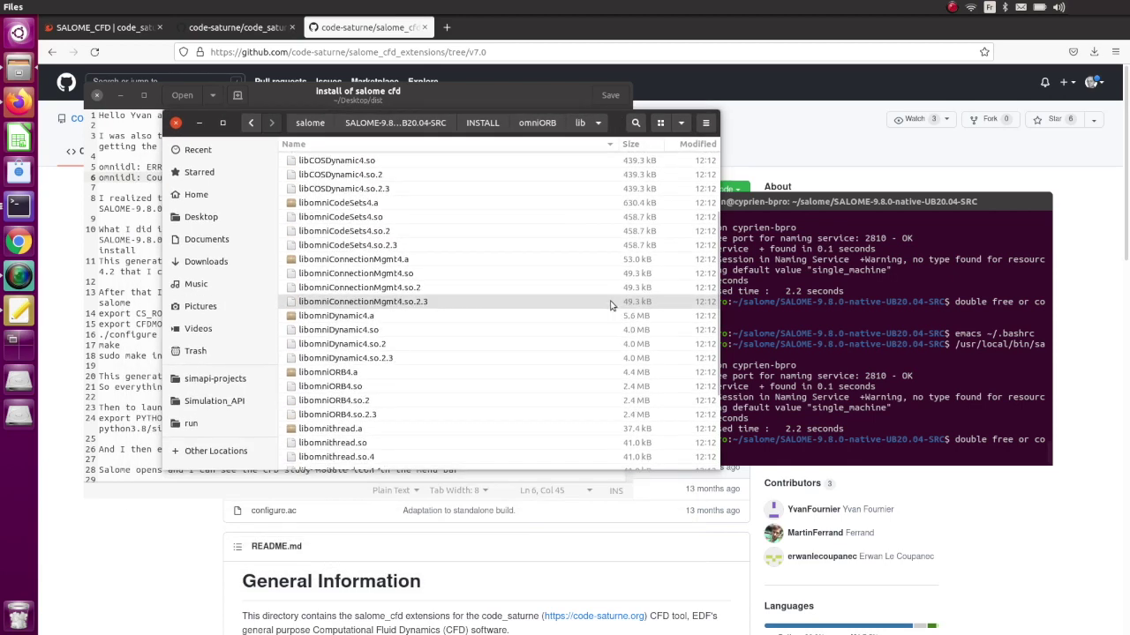
{"action": "scroll", "coordinate": [414, 258], "scroll_direction": "down", "scroll_amount": 5}
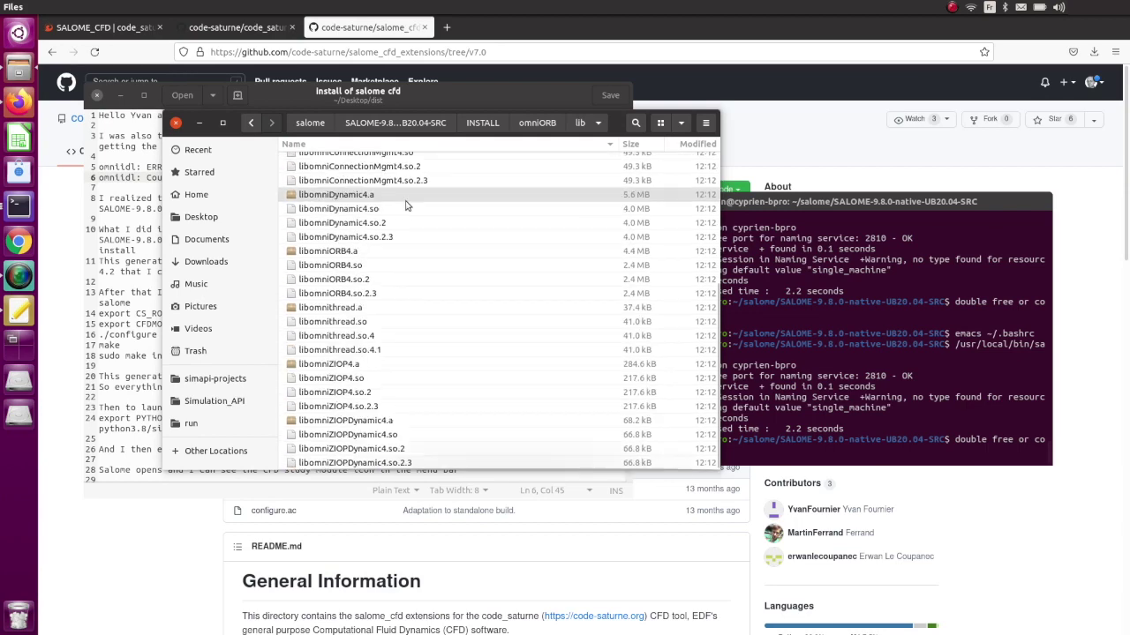
{"action": "scroll", "coordinate": [473, 413], "scroll_direction": "up", "scroll_amount": 5}
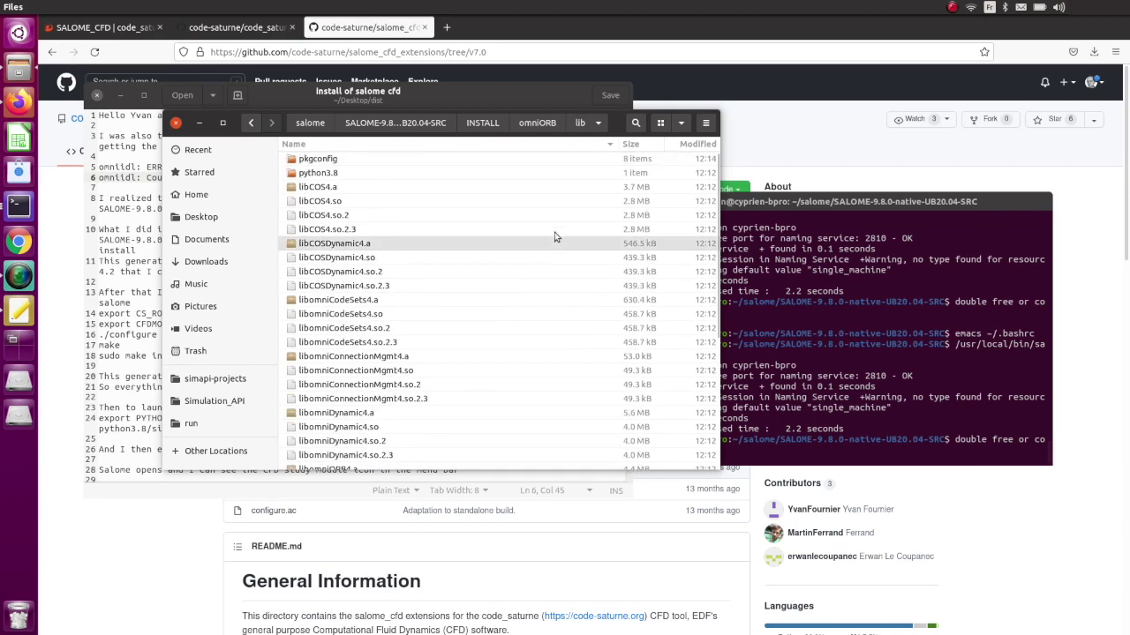
{"action": "left_click_drag", "start_coordinate": [619, 125], "coordinate": [744, 205]}
{"action": "scroll", "coordinate": [627, 352], "scroll_direction": "down", "scroll_amount": 4}
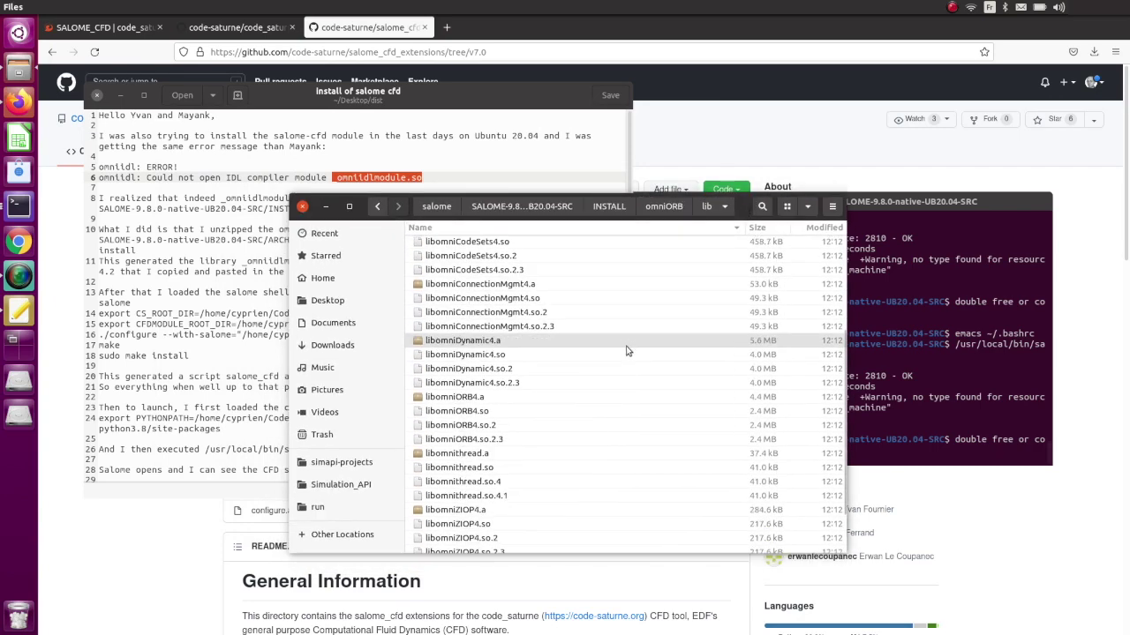
{"action": "scroll", "coordinate": [627, 351], "scroll_direction": "up", "scroll_amount": 4}
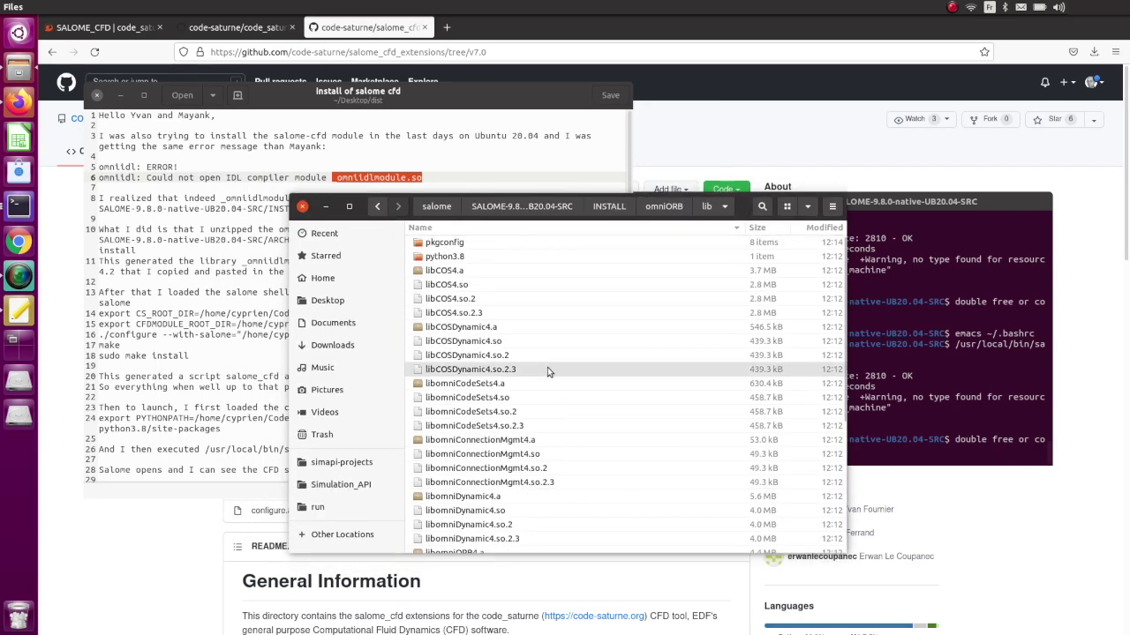
{"action": "scroll", "coordinate": [550, 371], "scroll_direction": "down", "scroll_amount": 4}
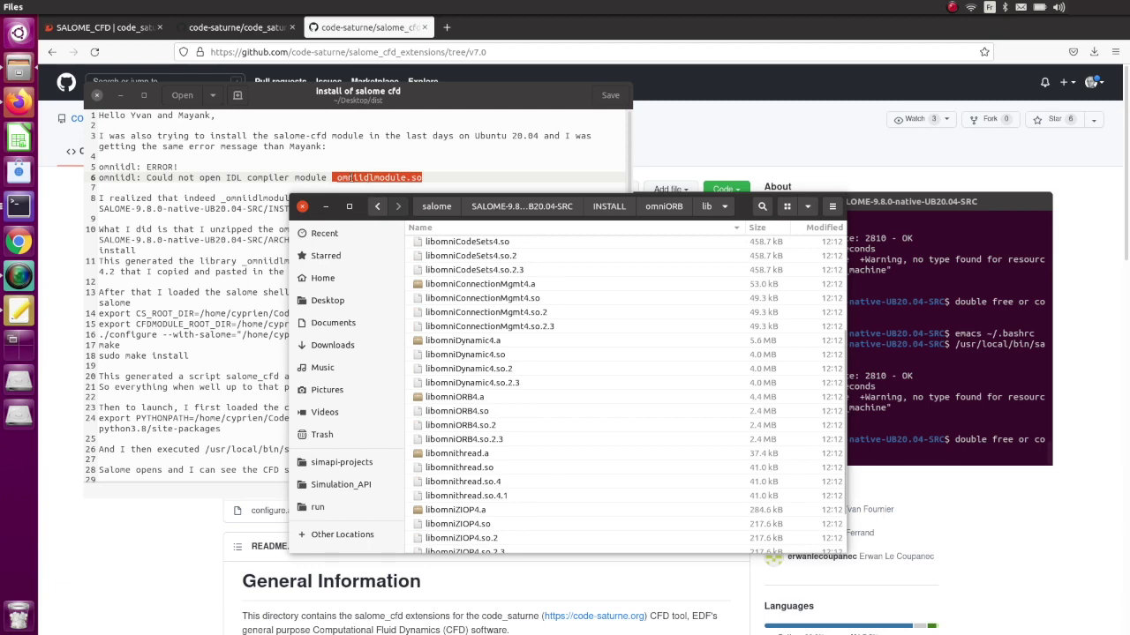
{"action": "scroll", "coordinate": [594, 410], "scroll_direction": "up", "scroll_amount": 2}
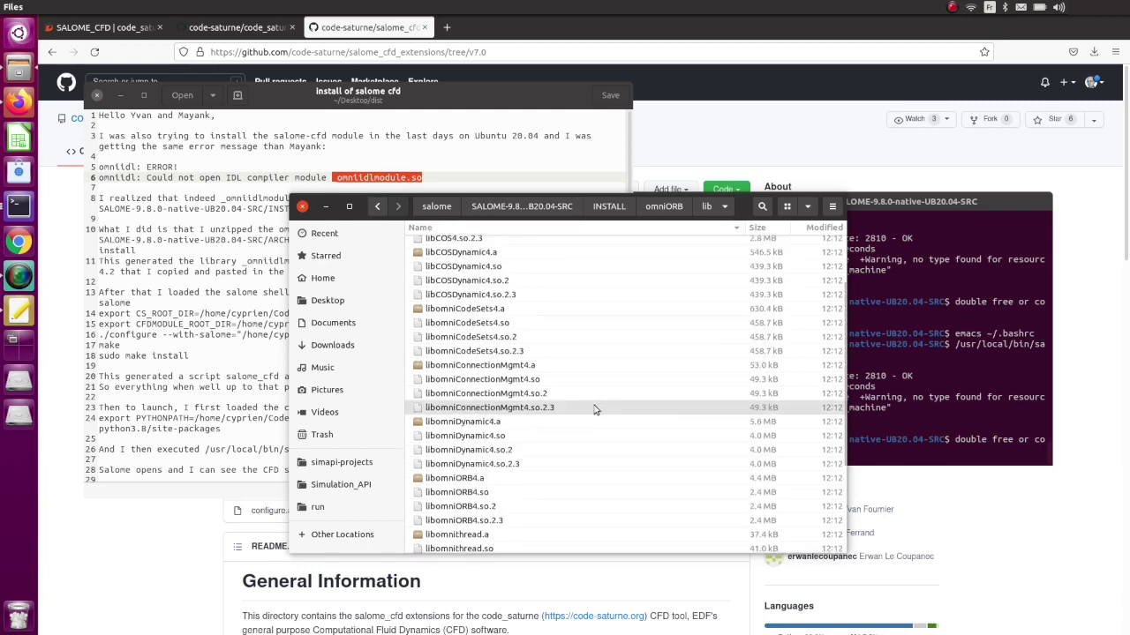
{"action": "scroll", "coordinate": [594, 409], "scroll_direction": "up", "scroll_amount": 2}
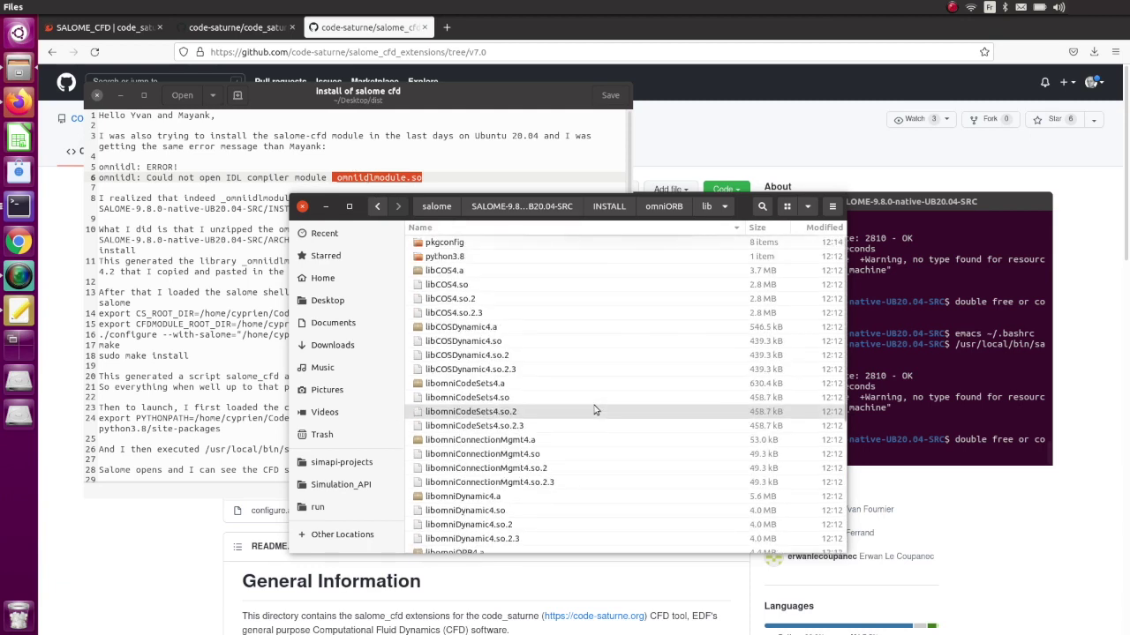
{"action": "scroll", "coordinate": [595, 410], "scroll_direction": "down", "scroll_amount": 5}
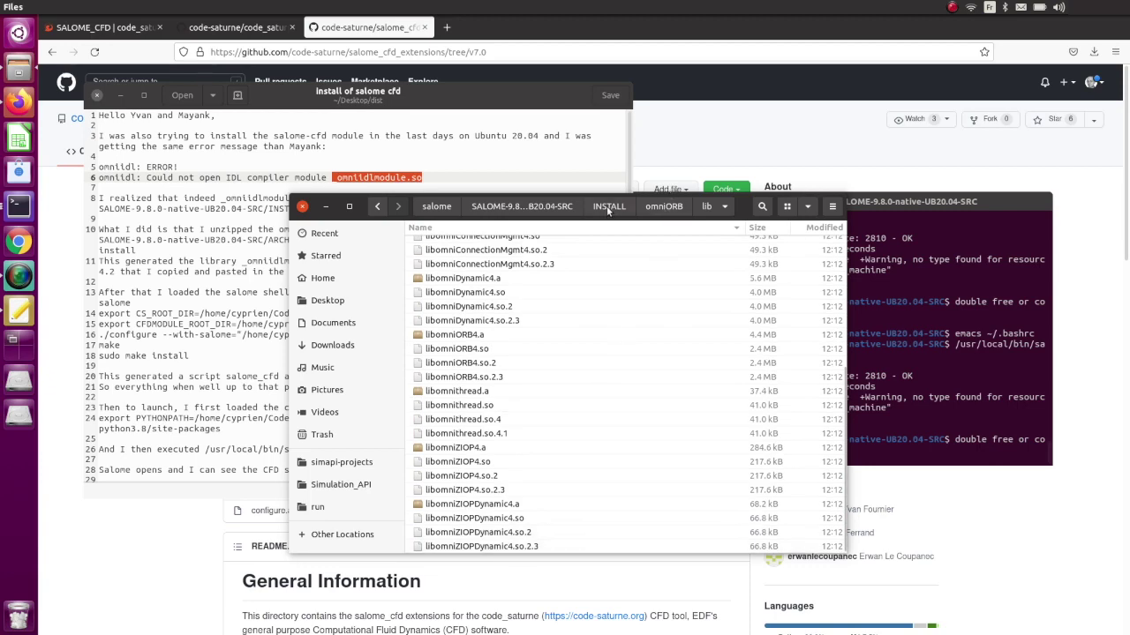
Browse to the omniORB-4.2.3 folder inside the ARCHIVES directory of SALOME-9.8.0-native-UB20.04-SRC.
{"action": "left_click", "coordinate": [522, 206]}
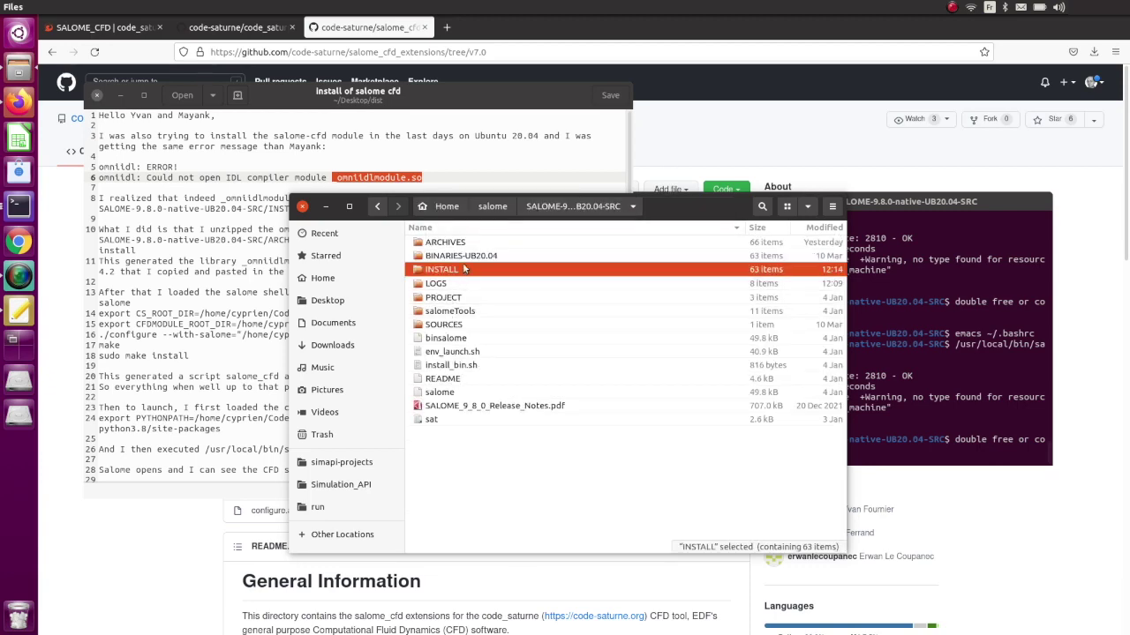
{"action": "key", "text": "Up"}
{"action": "key", "text": "Up"}
{"action": "key", "text": "Return"}
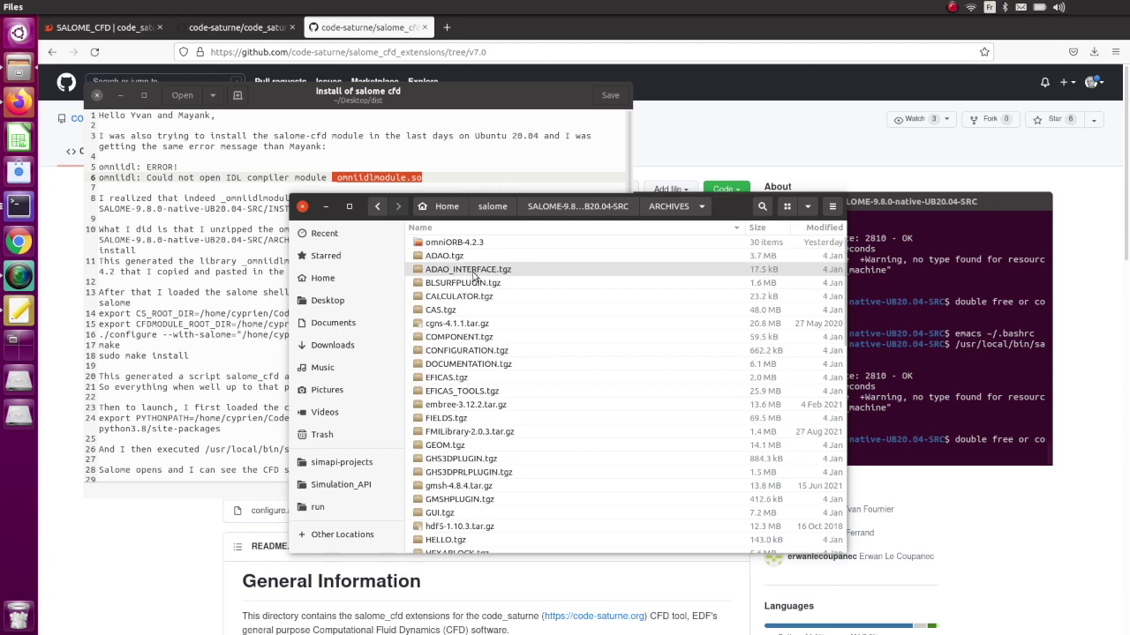
{"action": "scroll", "coordinate": [477, 415], "scroll_direction": "down", "scroll_amount": 3}
{"action": "scroll", "coordinate": [478, 417], "scroll_direction": "up", "scroll_amount": 3}
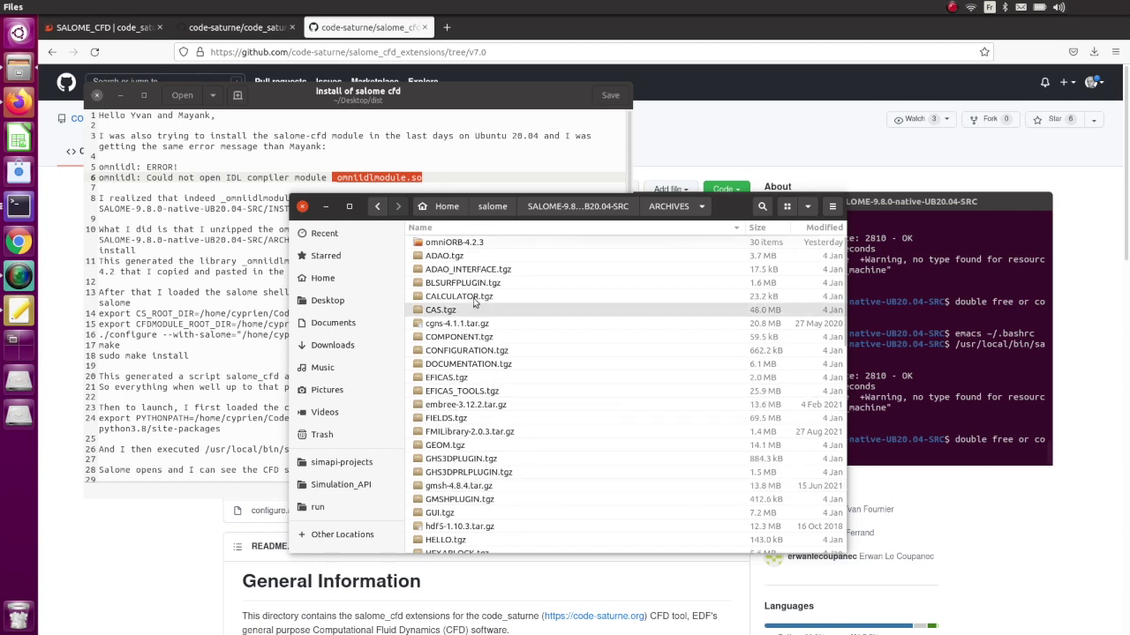
{"action": "double_click", "coordinate": [478, 241]}
{"action": "scroll", "coordinate": [474, 252], "scroll_direction": "down", "scroll_amount": 1}
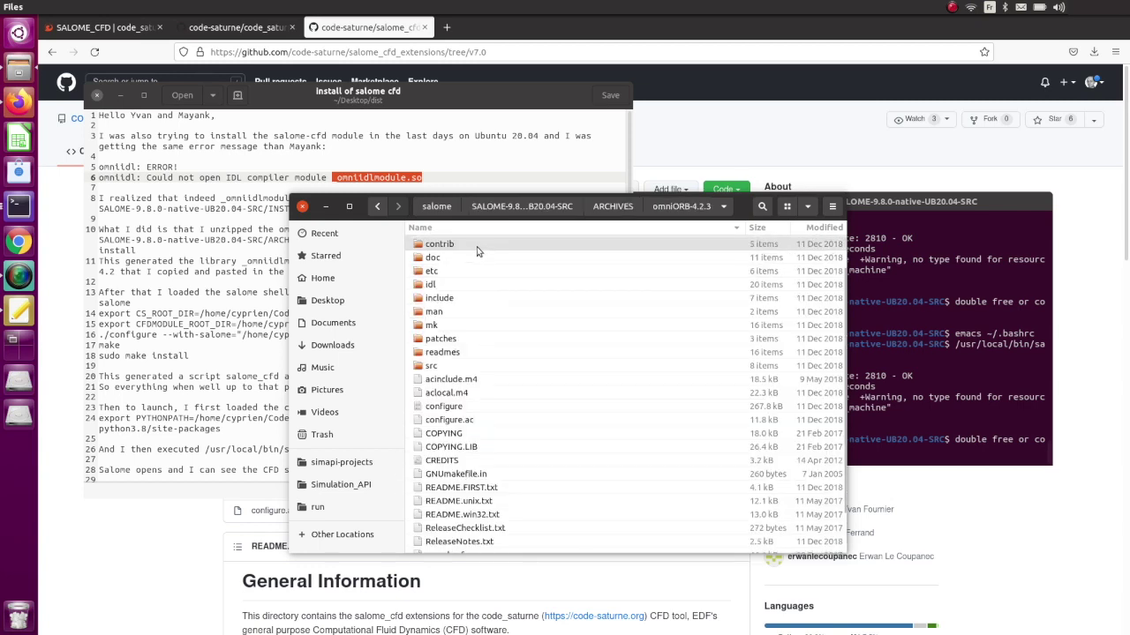
{"action": "scroll", "coordinate": [481, 374], "scroll_direction": "up", "scroll_amount": 1}
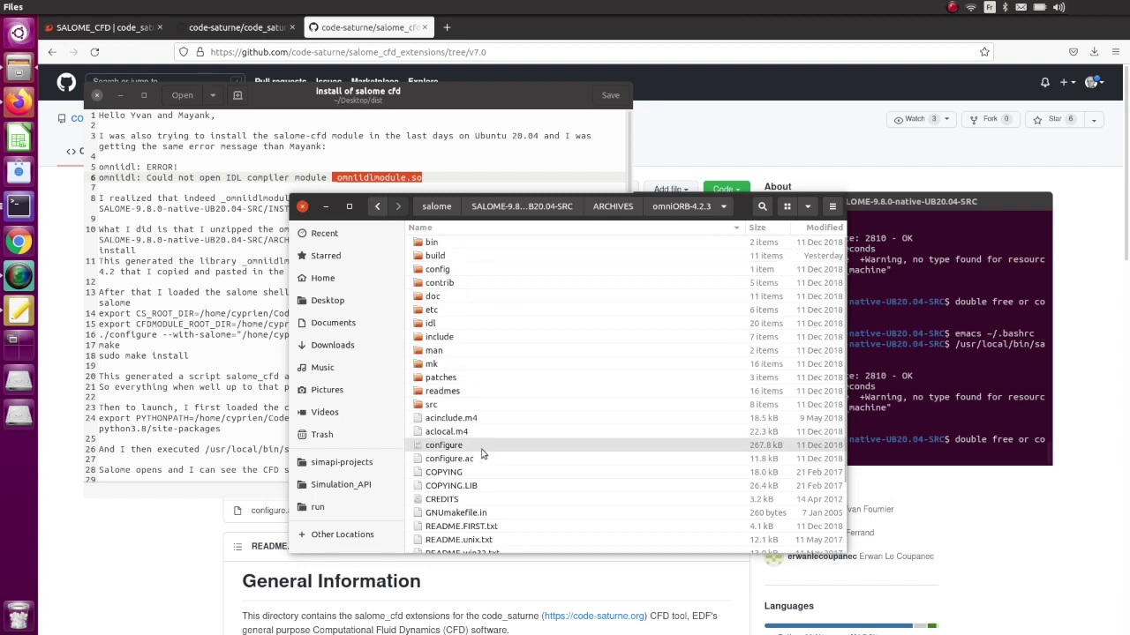
Inspect the build folder of omniORB-4.2.3, return to its parent folder, and widen the file manager window.
{"action": "double_click", "coordinate": [475, 260]}
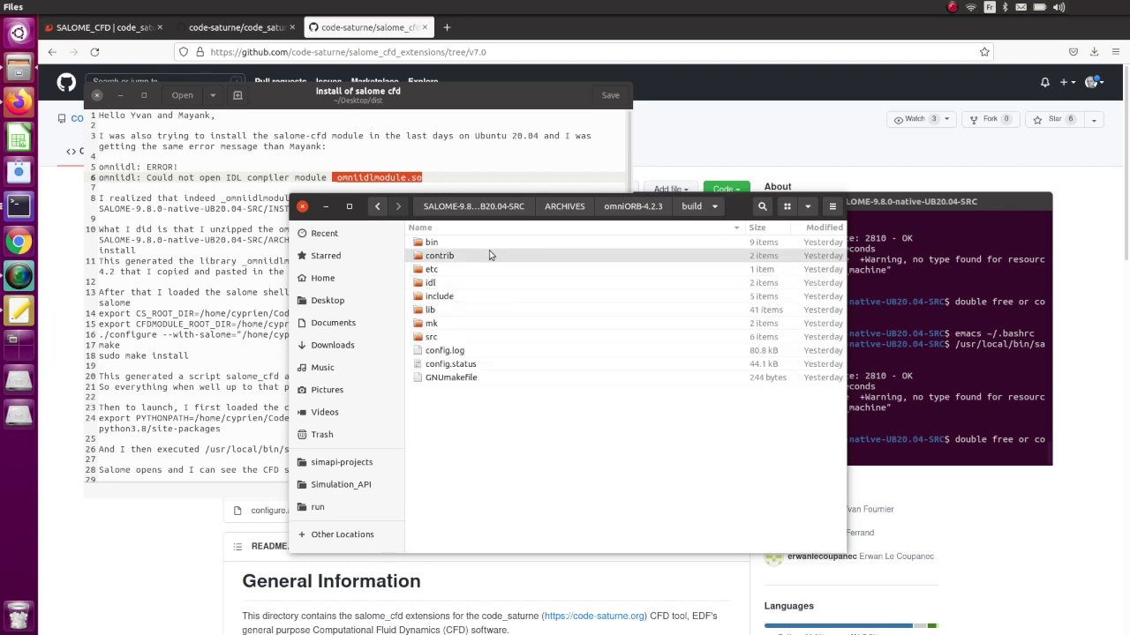
{"action": "left_click", "coordinate": [642, 211]}
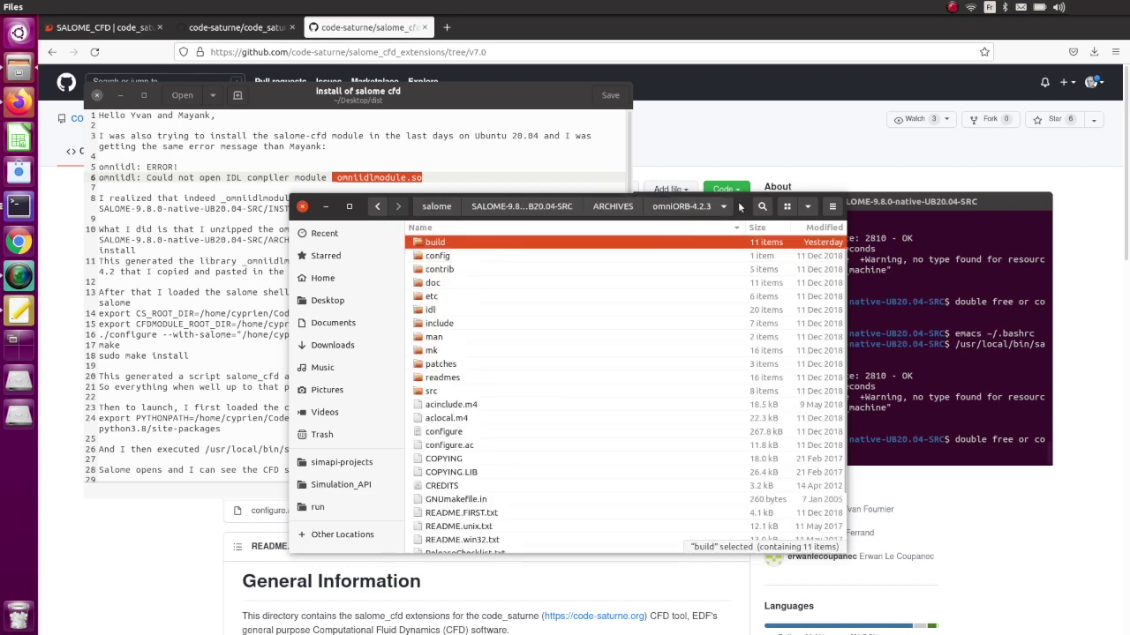
{"action": "left_click_drag", "start_coordinate": [739, 206], "coordinate": [732, 199]}
{"action": "left_click_drag", "start_coordinate": [838, 347], "coordinate": [928, 347]}
{"action": "scroll", "coordinate": [579, 419], "scroll_direction": "down", "scroll_amount": 2}
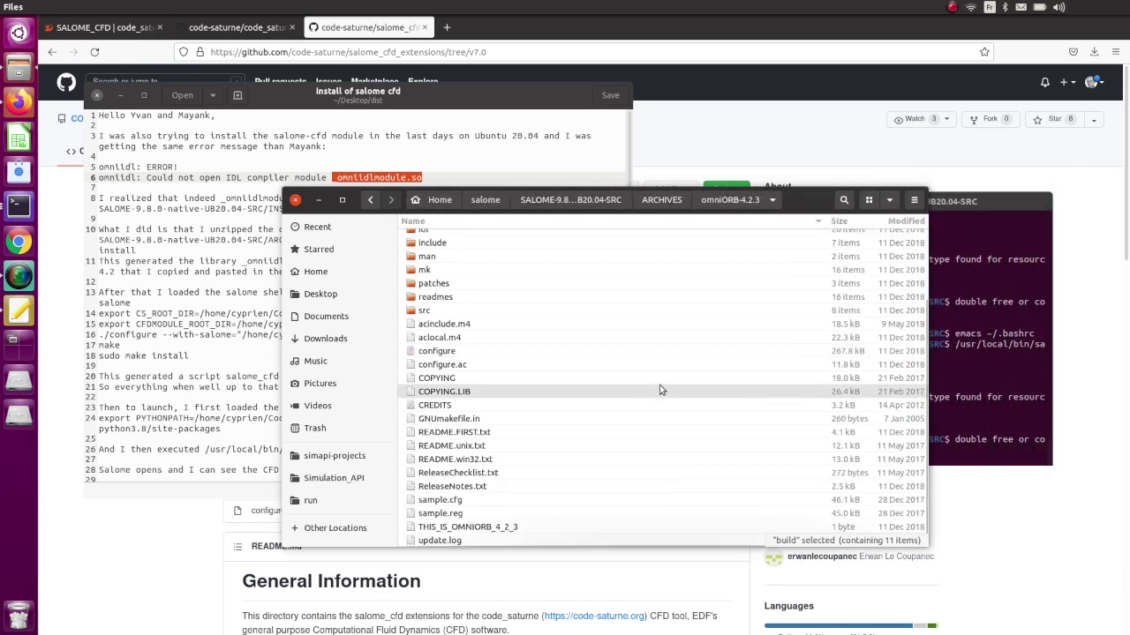
Go back to the ARCHIVES folder and look through its list of archives for omniORB-4.2.3.tar.gz.
{"action": "right_click", "coordinate": [579, 419]}
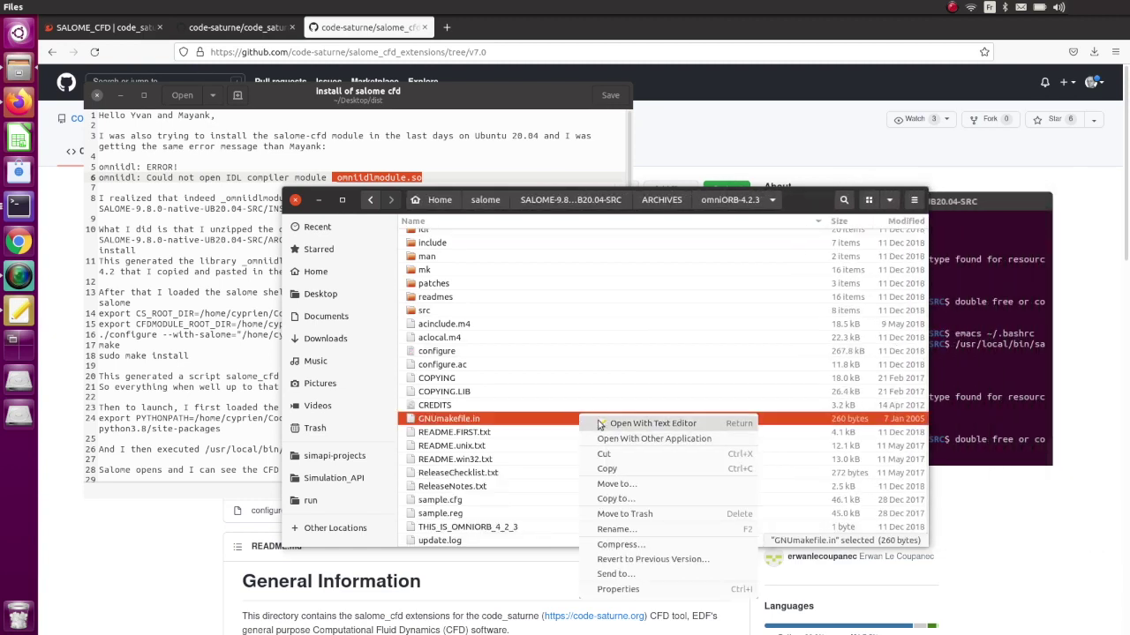
{"action": "left_click", "coordinate": [672, 201]}
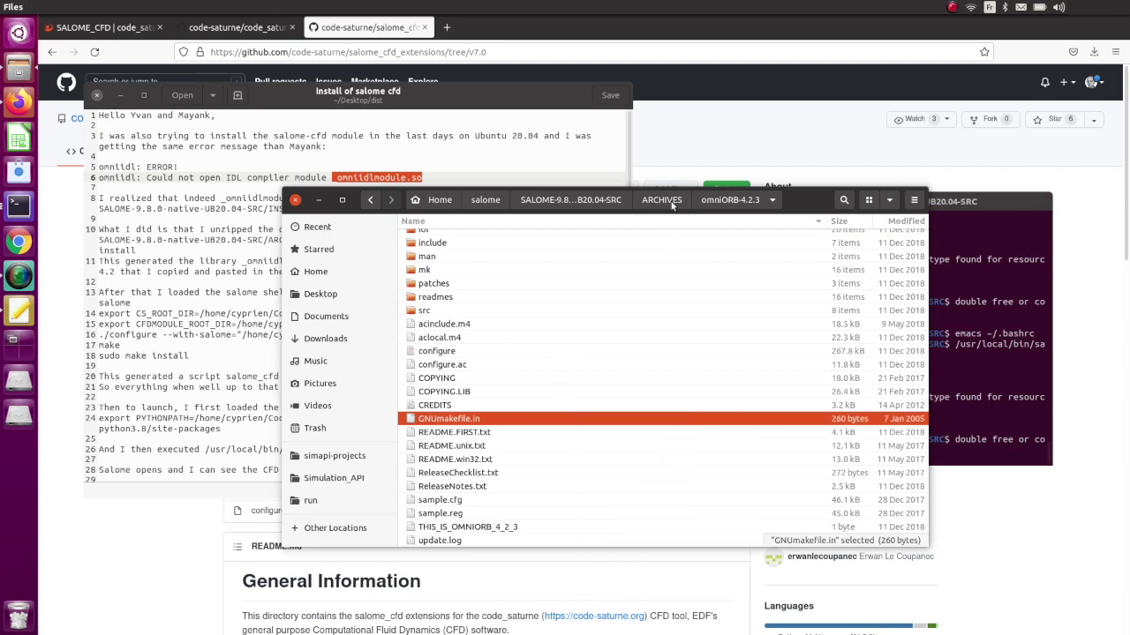
{"action": "left_click", "coordinate": [667, 201]}
{"action": "scroll", "coordinate": [552, 309], "scroll_direction": "down", "scroll_amount": 5}
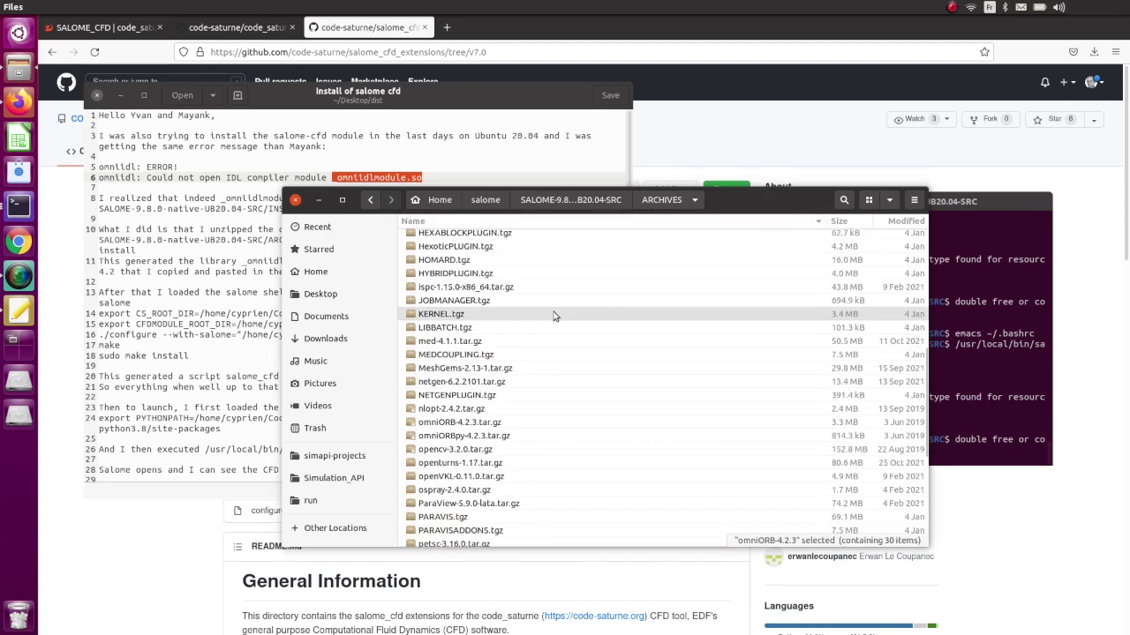
{"action": "scroll", "coordinate": [554, 315], "scroll_direction": "up", "scroll_amount": 5}
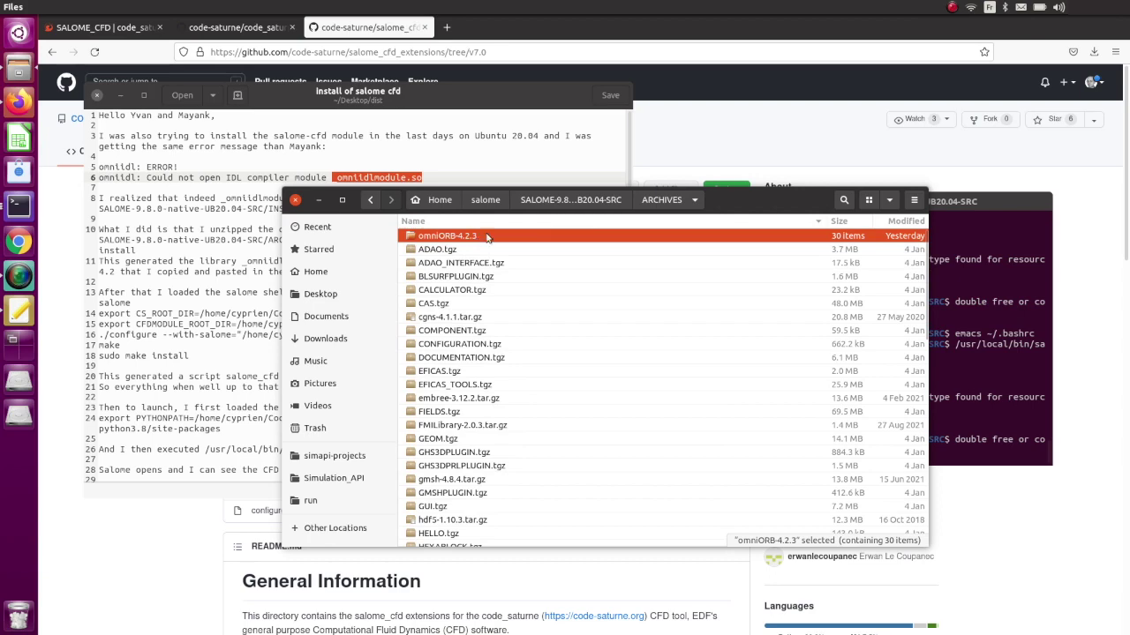
Reopen the omniORB-4.2.3 folder in an enlarged window and open a terminal in that folder.
{"action": "double_click", "coordinate": [490, 236]}
{"action": "left_click_drag", "start_coordinate": [917, 546], "coordinate": [979, 585]}
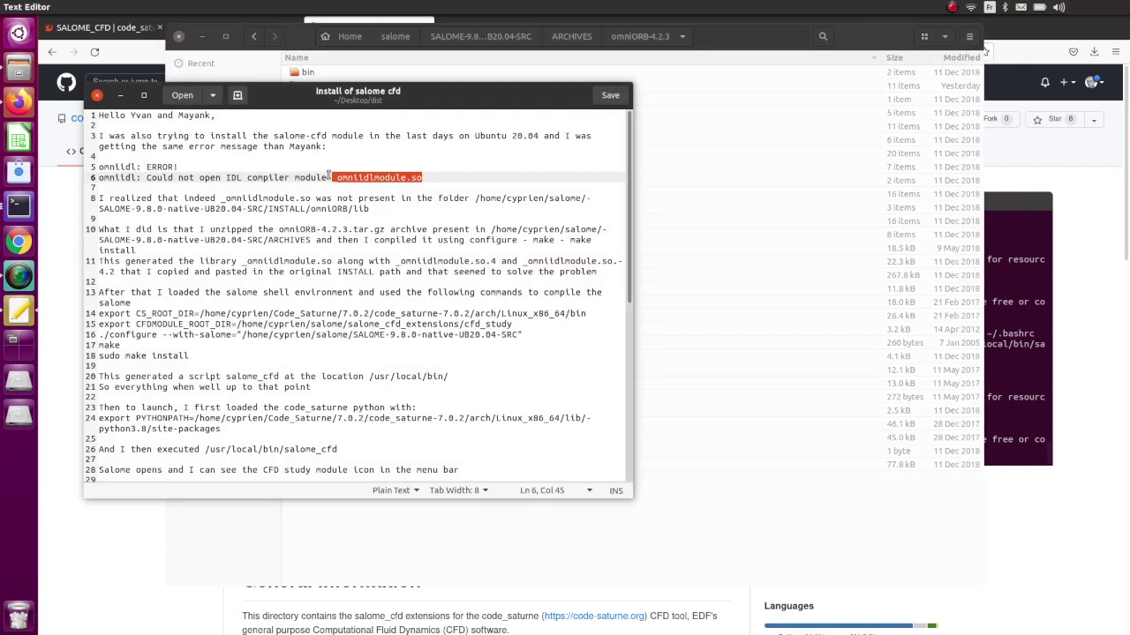
{"action": "key", "text": "alt+Tab"}
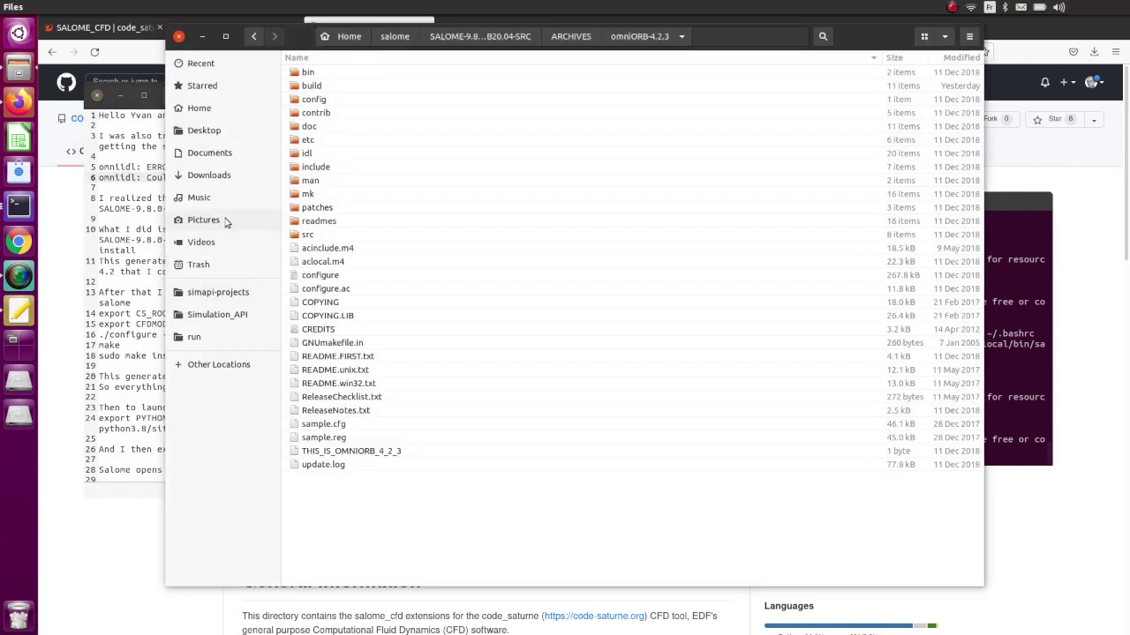
{"action": "right_click", "coordinate": [386, 508]}
{"action": "left_click", "coordinate": [437, 590]}
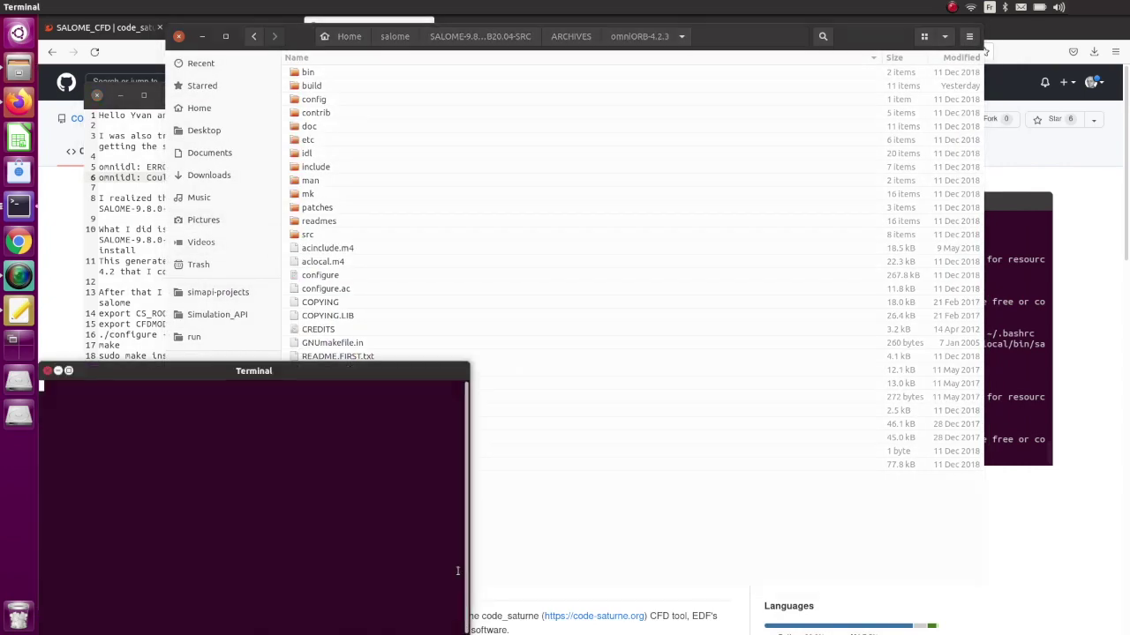
{"action": "left_click_drag", "start_coordinate": [478, 365], "coordinate": [735, 256]}
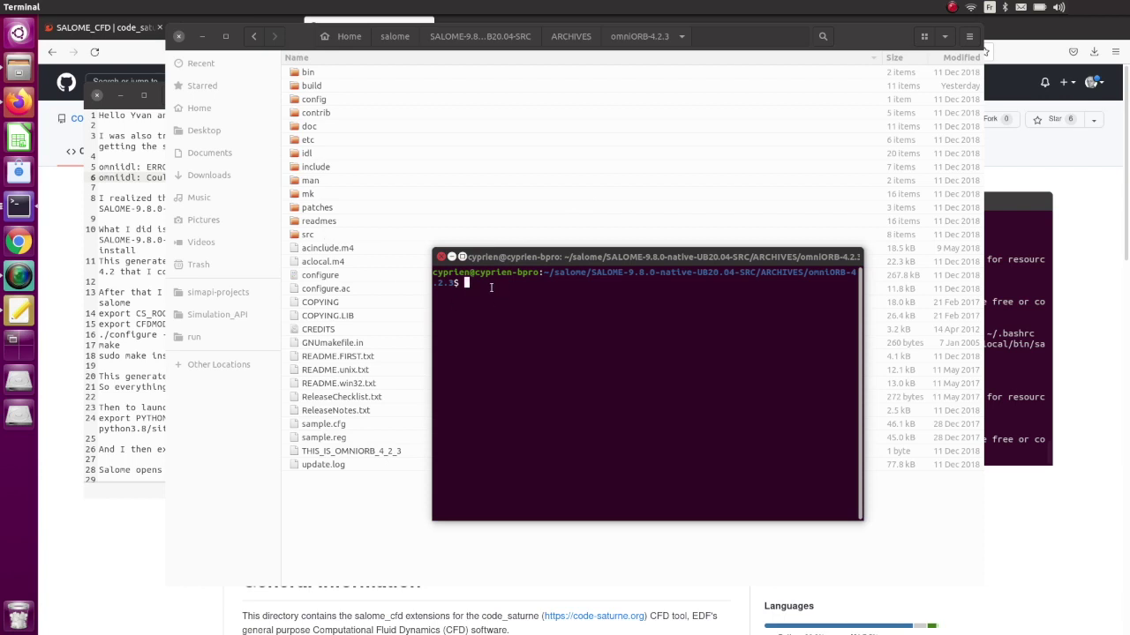
Move the existing build folder in omniORB-4.2.3 to the trash.
{"action": "left_click", "coordinate": [340, 85]}
{"action": "right_click", "coordinate": [328, 86]}
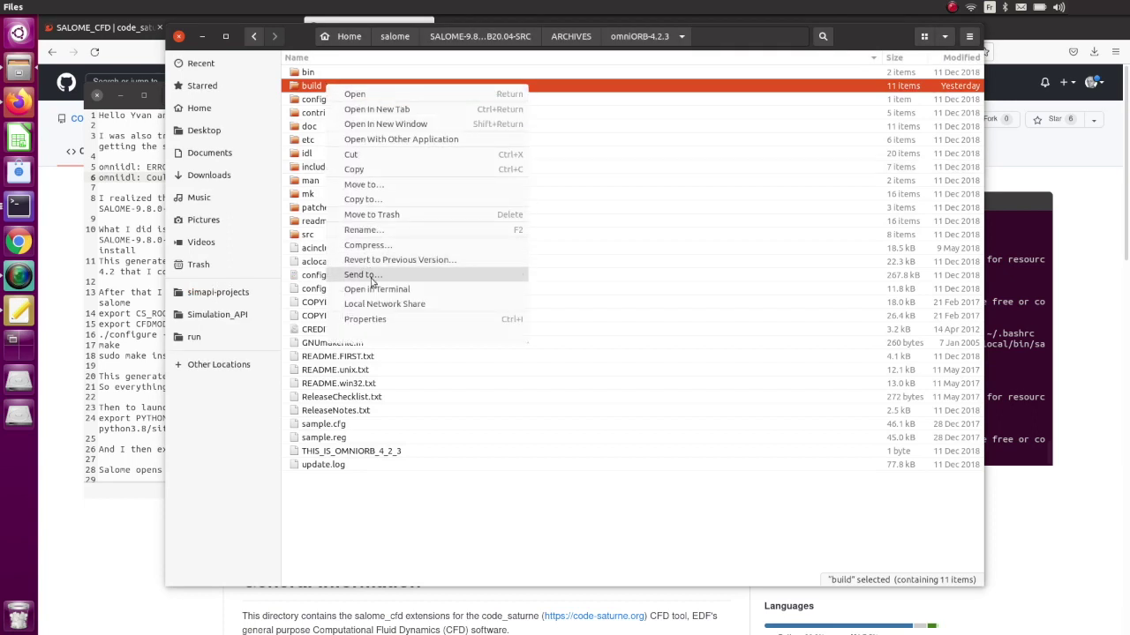
{"action": "left_click", "coordinate": [375, 215]}
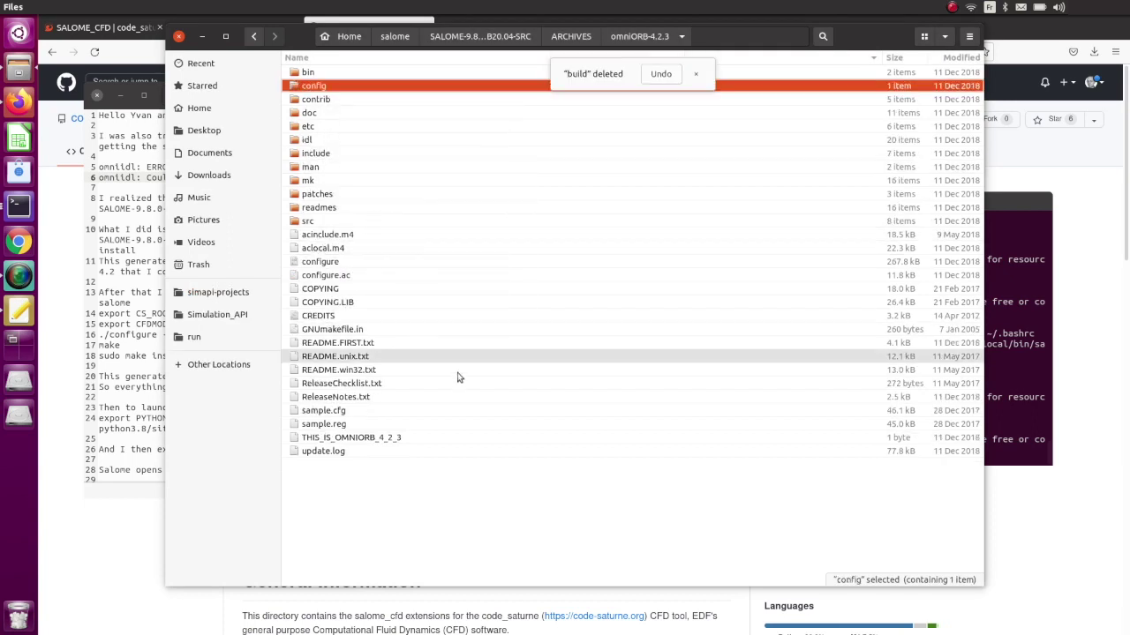
Open a terminal in the omniORB-4.2.3 folder, create a new folder named build and change into it.
{"action": "key", "text": "ctrl+alt+t"}
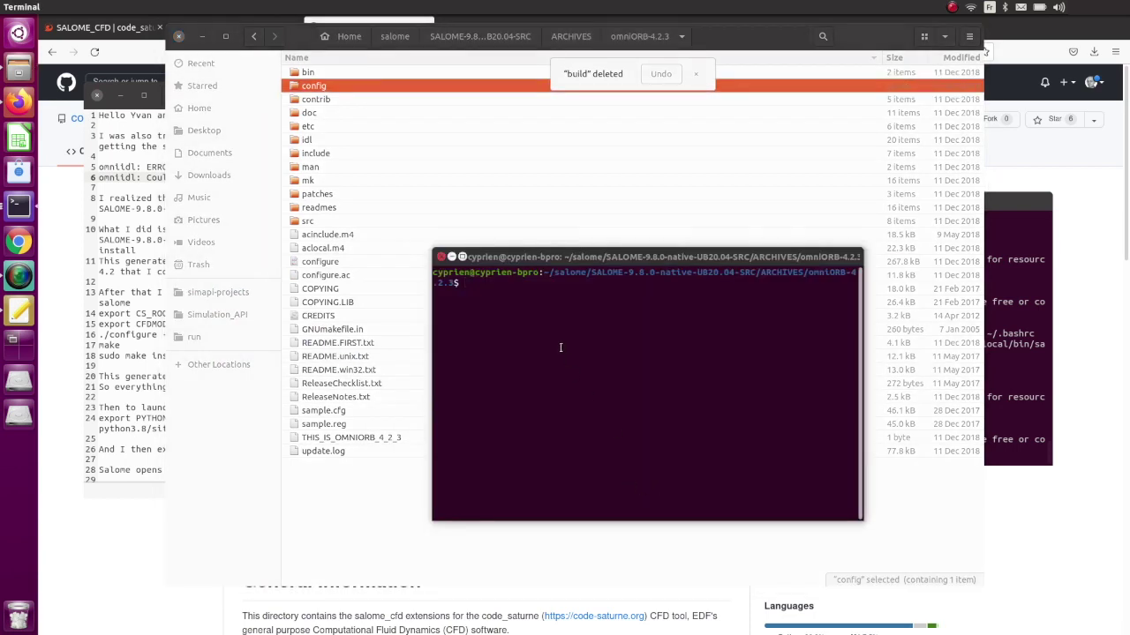
{"action": "type", "text": "mkdir "}
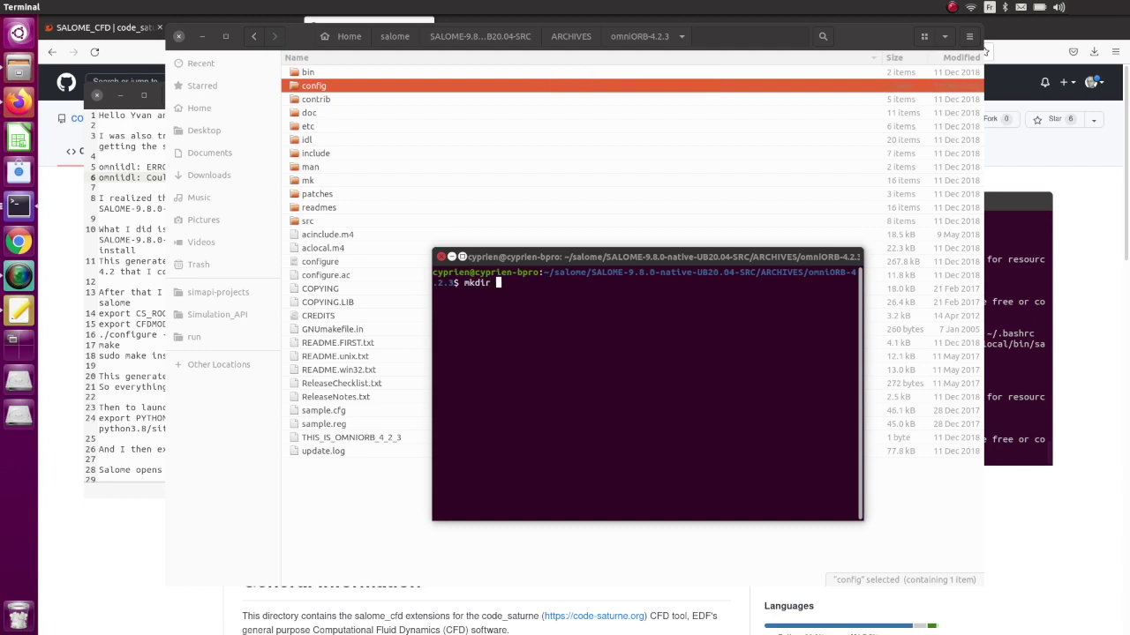
{"action": "type", "text": "build"}
{"action": "key", "text": "Return"}
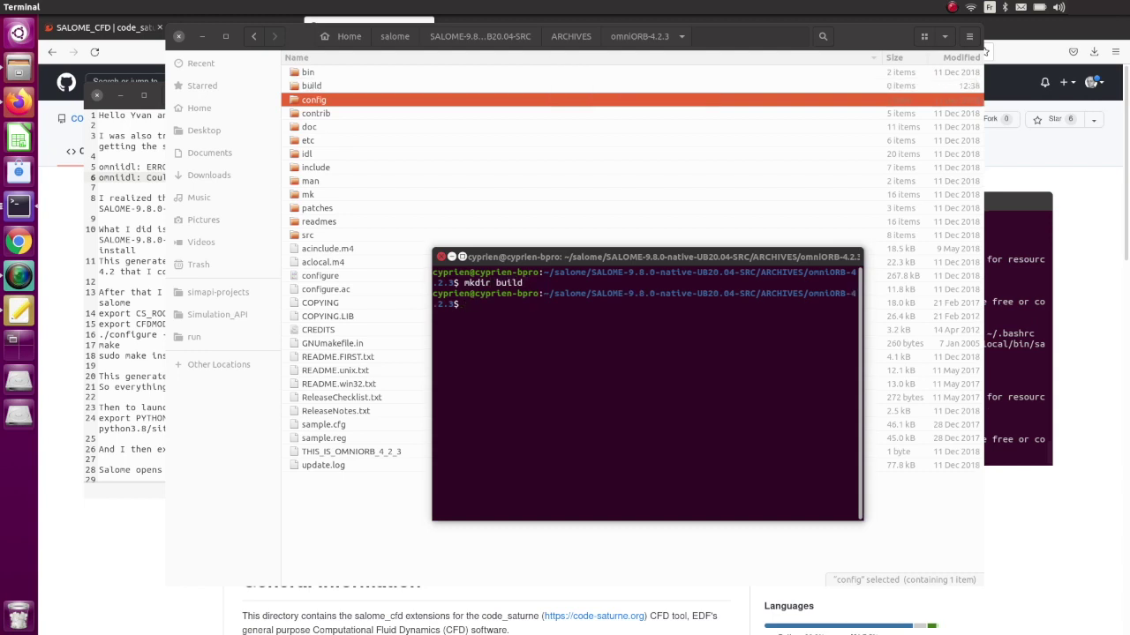
{"action": "type", "text": "cd "}
{"action": "type", "text": "ui"}
{"action": "key", "text": "BackSpace"}
{"action": "key", "text": "BackSpace"}
{"action": "type", "text": "bu"}
{"action": "key", "text": "Tab"}
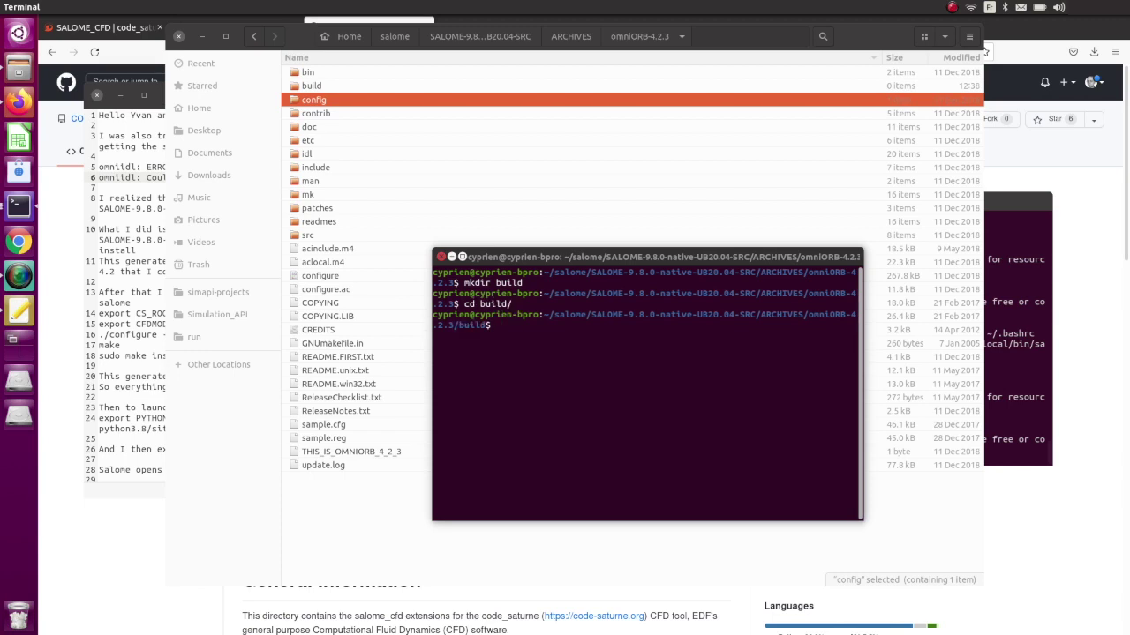
Configure and compile omniORB inside the new build folder with ../configure and make.
{"action": "type", "text": "../configure"}
{"action": "key", "text": "Return"}
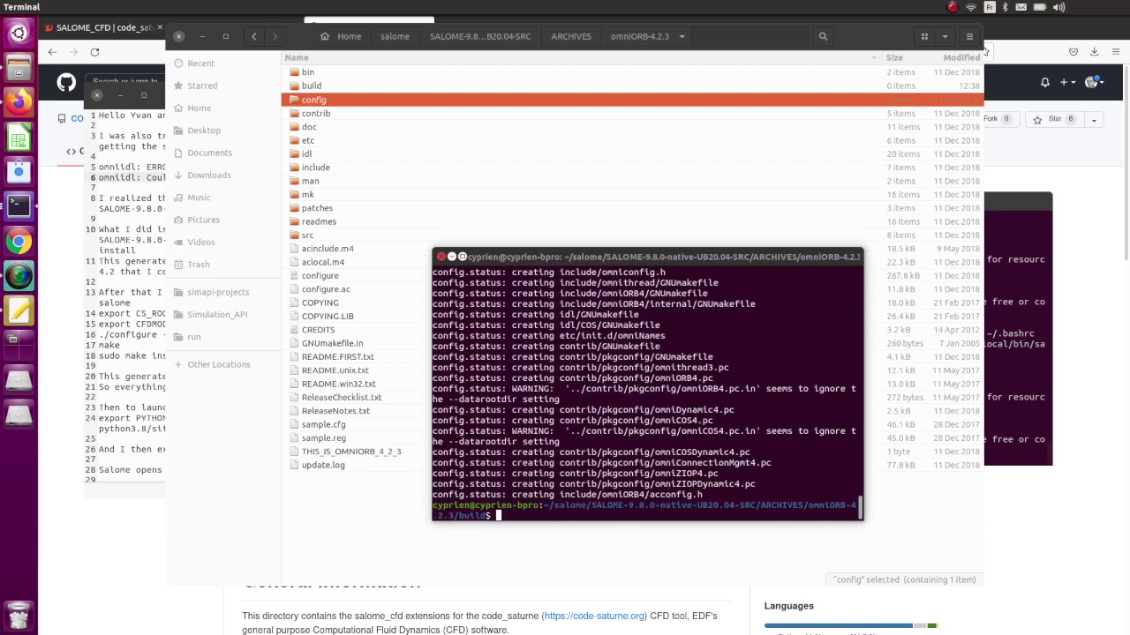
{"action": "type", "text": "make"}
{"action": "key", "text": "Return"}
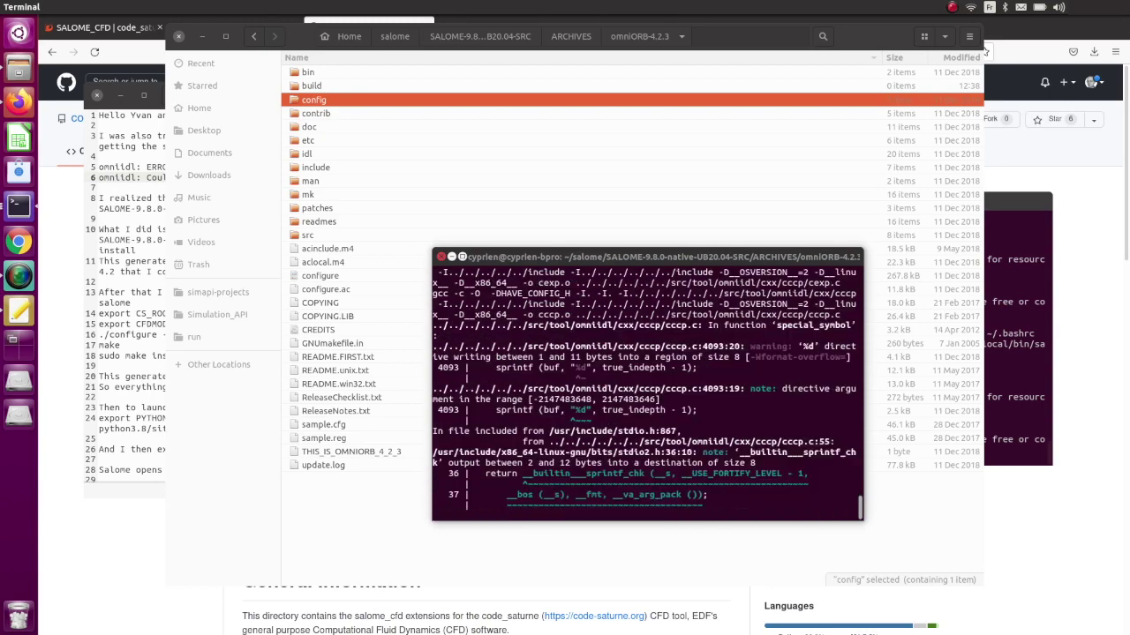
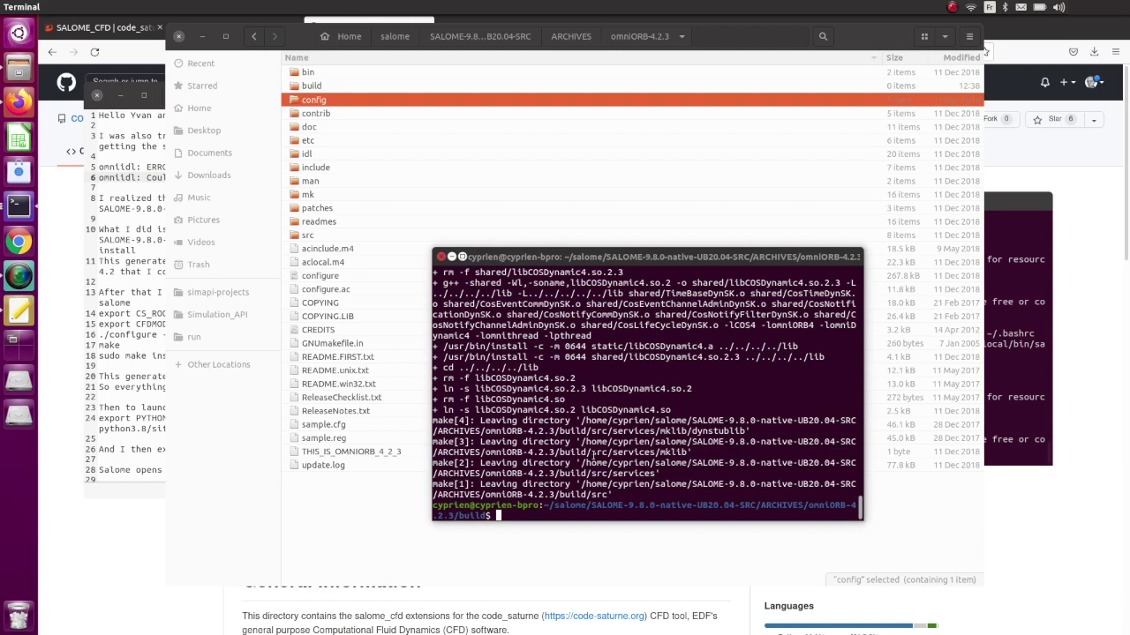
Install the compiled omniORB with sudo make install, entering the account password.
{"action": "type", "text": "sudo make install"}
{"action": "key", "text": "Return"}
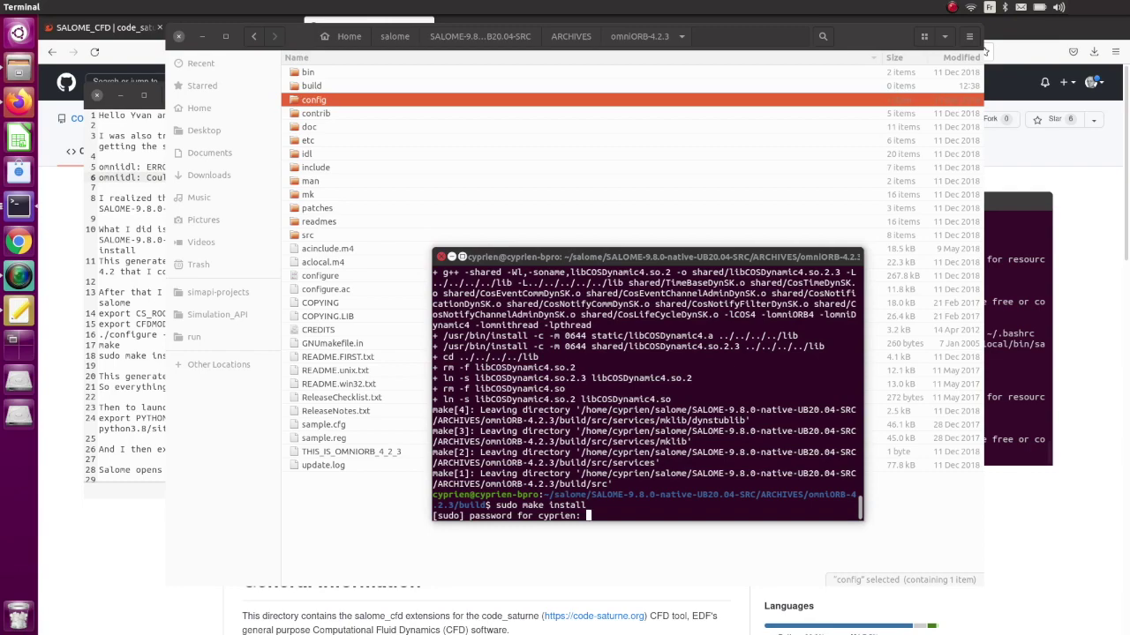
{"action": "key", "text": "Return"}
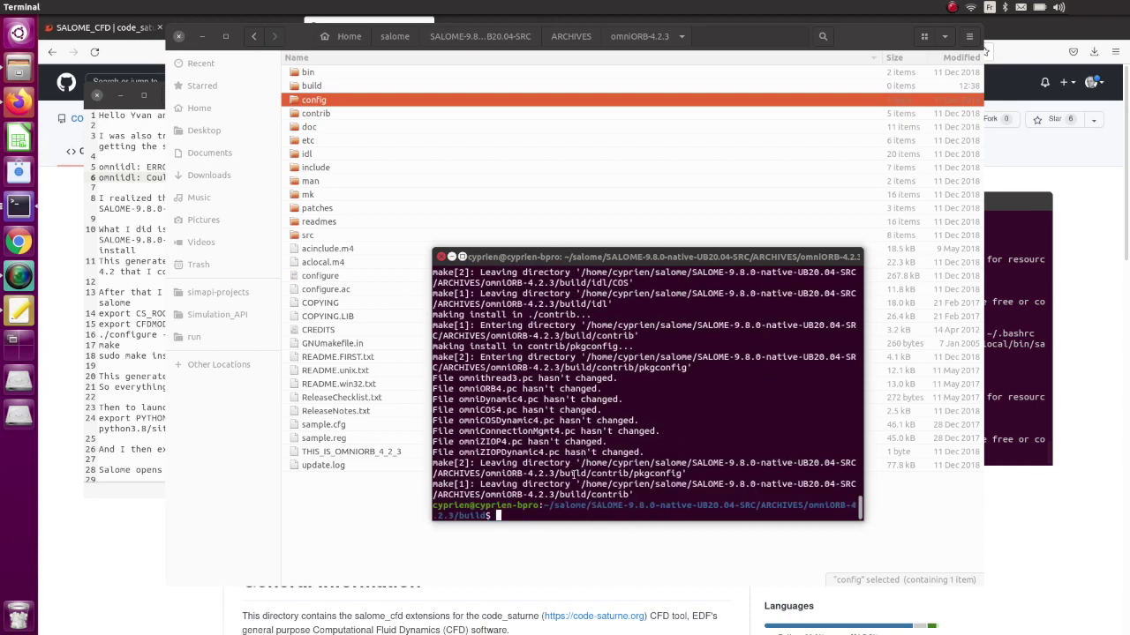
Copy _omniidlmodule.so, _omniidlmodule.so.4 and _omniidlmodule.so.4.2 from the lib folder of the omniORB-4.2.3 build.
{"action": "double_click", "coordinate": [325, 87]}
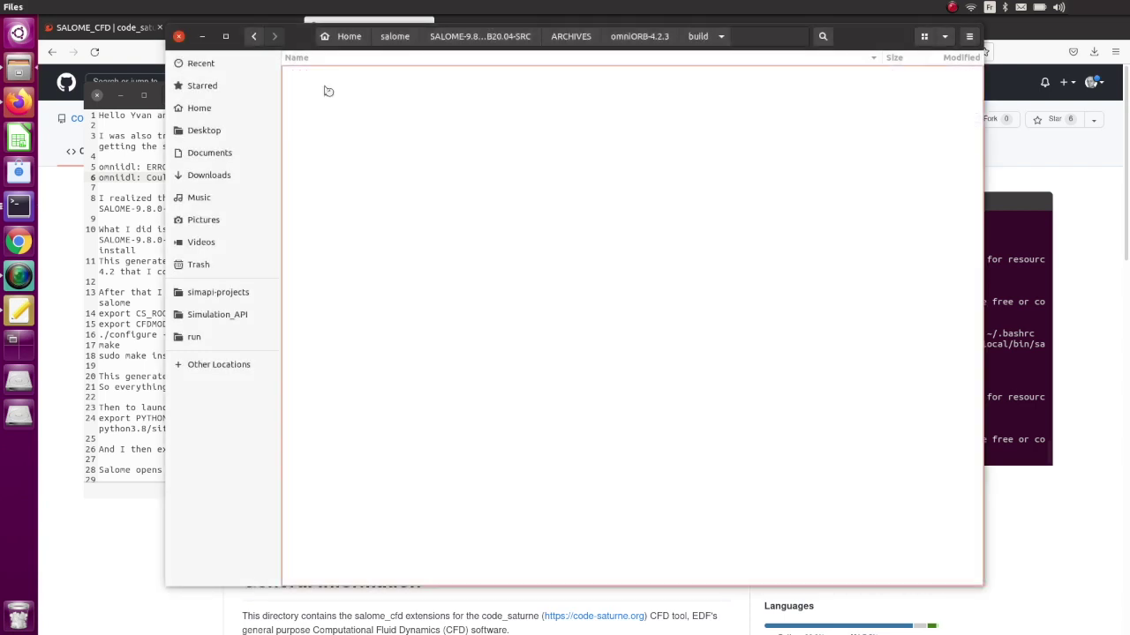
{"action": "double_click", "coordinate": [335, 76]}
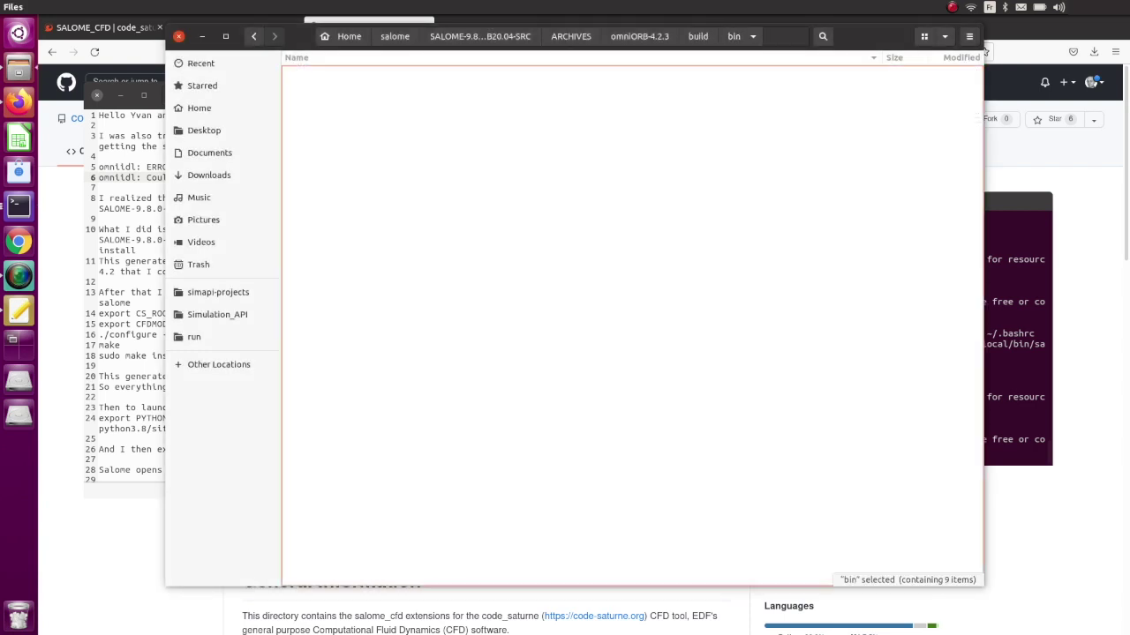
{"action": "left_click", "coordinate": [709, 36]}
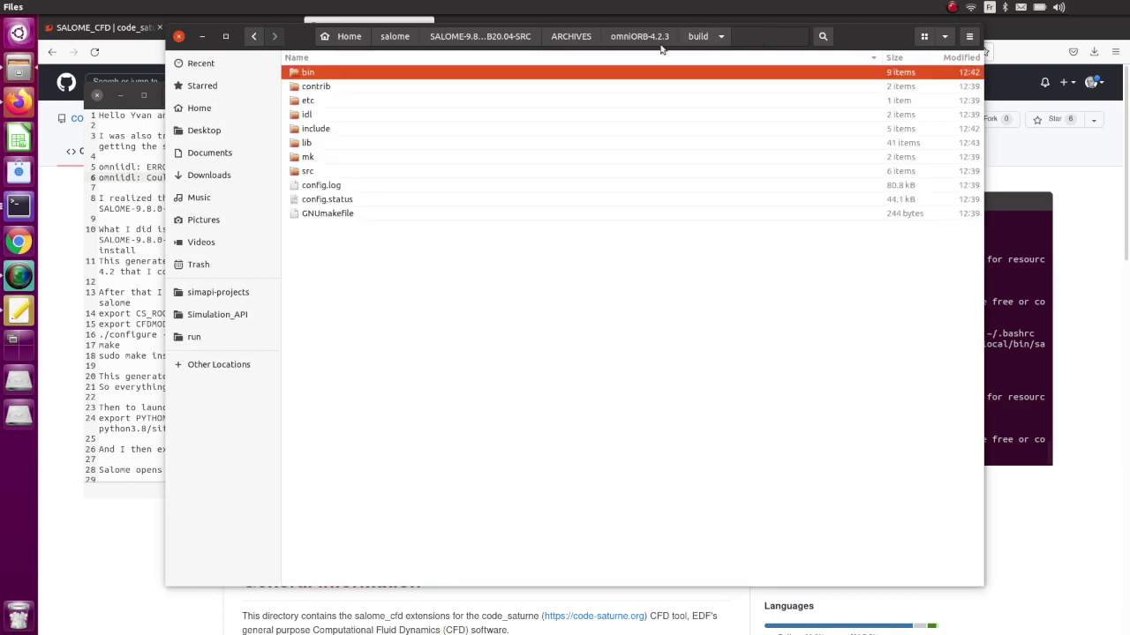
{"action": "double_click", "coordinate": [318, 144]}
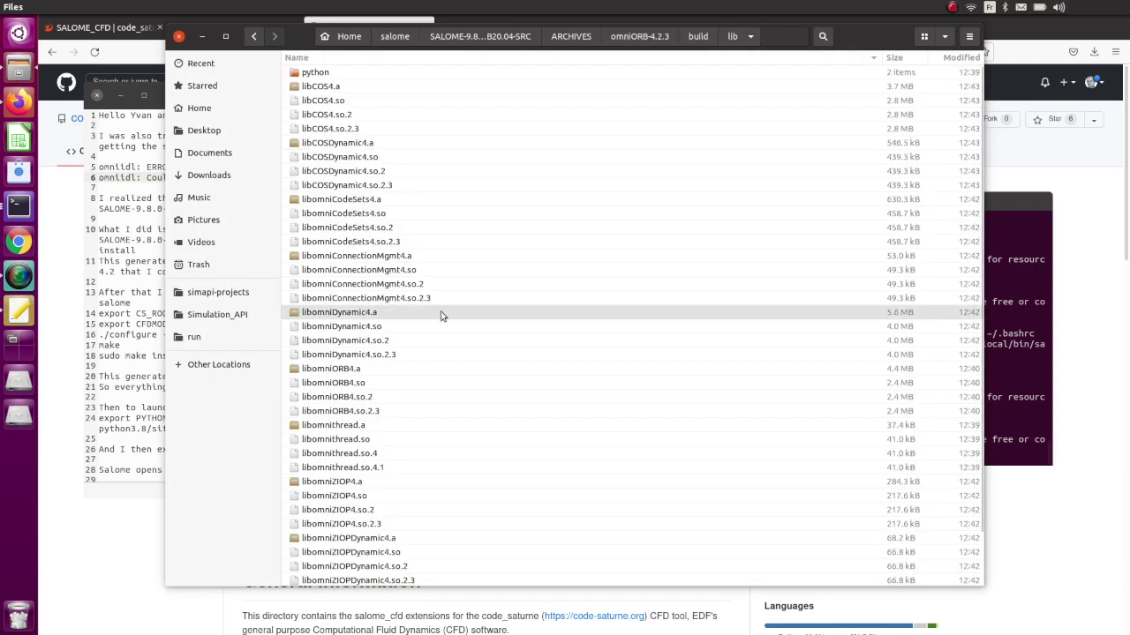
{"action": "scroll", "coordinate": [439, 313], "scroll_direction": "down", "scroll_amount": 2}
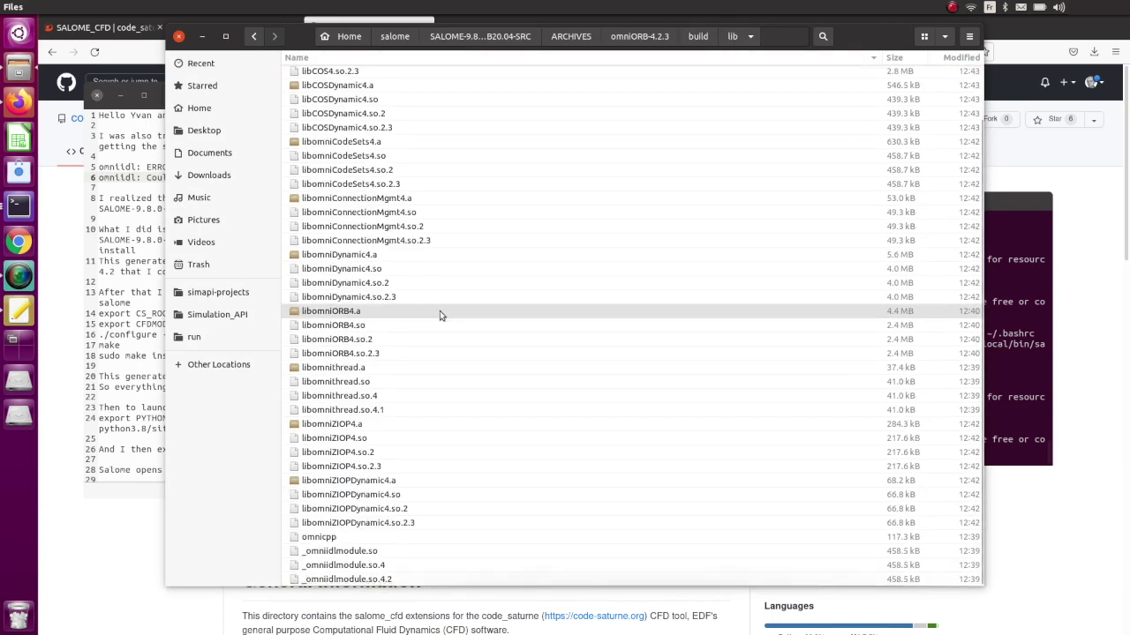
{"action": "left_click", "coordinate": [397, 553]}
{"action": "left_click", "coordinate": [377, 579], "text": "shift"}
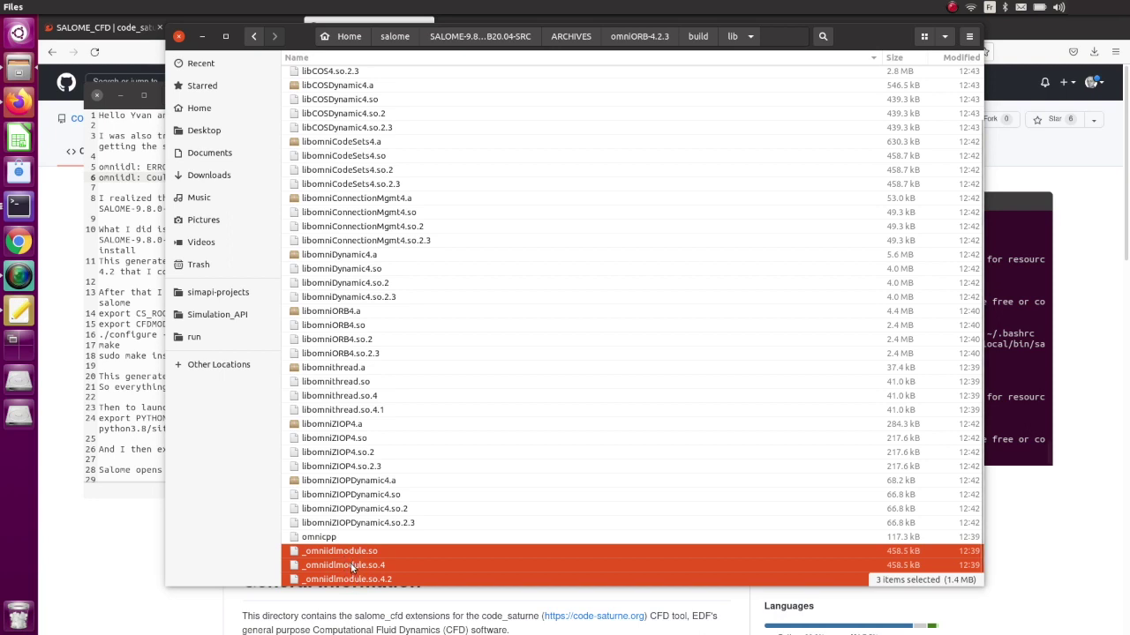
Paste the three _omniidlmodule files into INSTALL/omniORB/lib of the SALOME-9.8.0 folder and close the file manager window.
{"action": "left_click", "coordinate": [481, 36]}
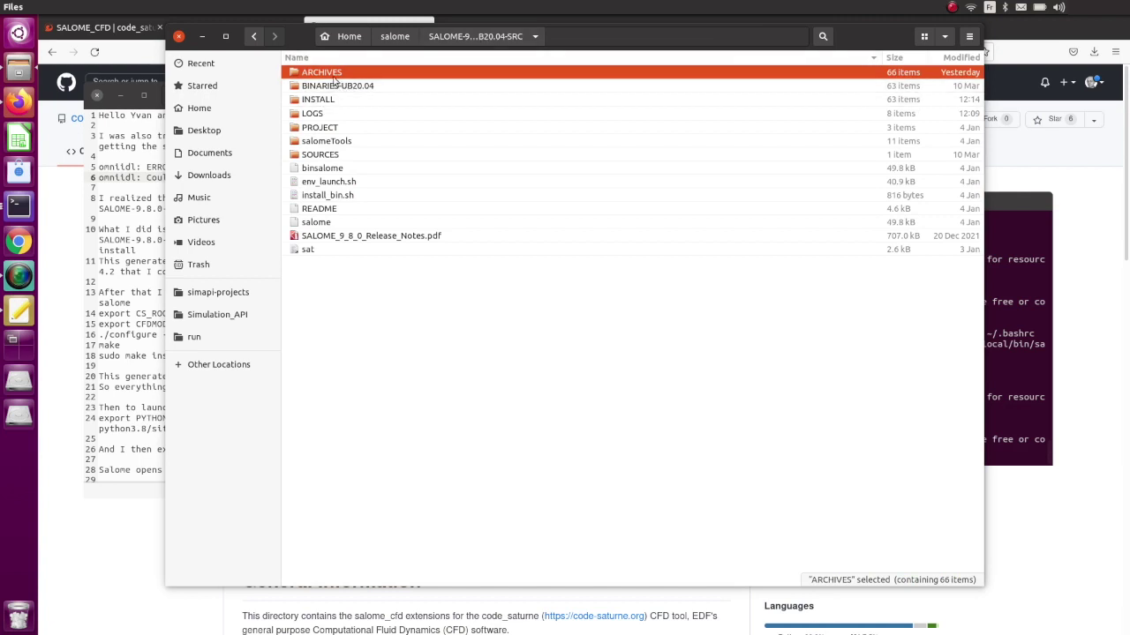
{"action": "double_click", "coordinate": [338, 103]}
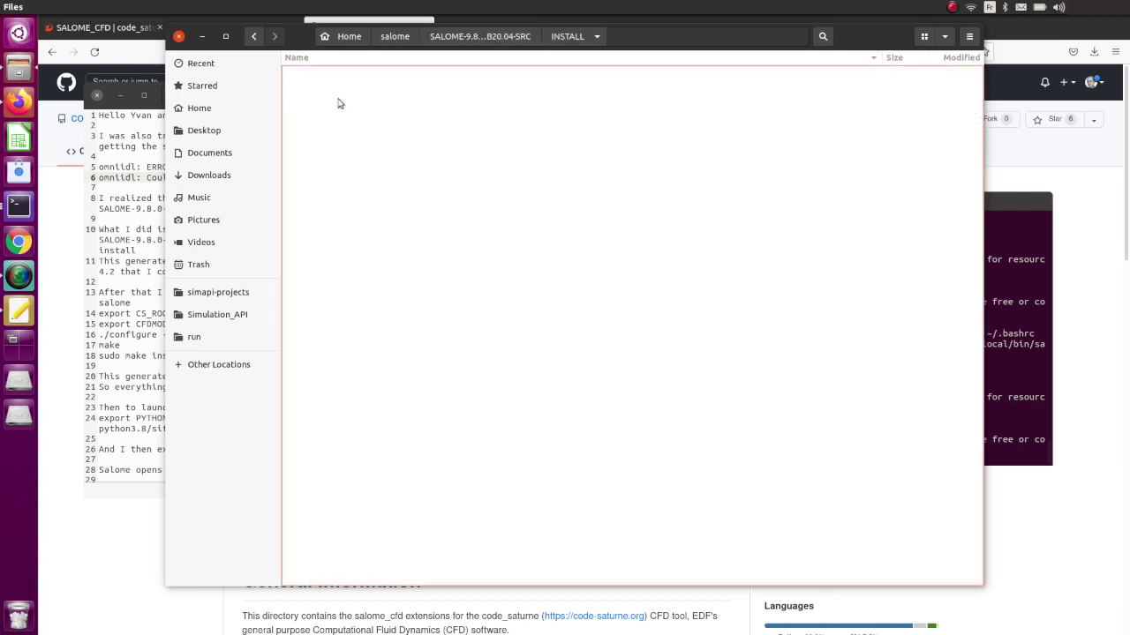
{"action": "scroll", "coordinate": [367, 313], "scroll_direction": "down", "scroll_amount": 6}
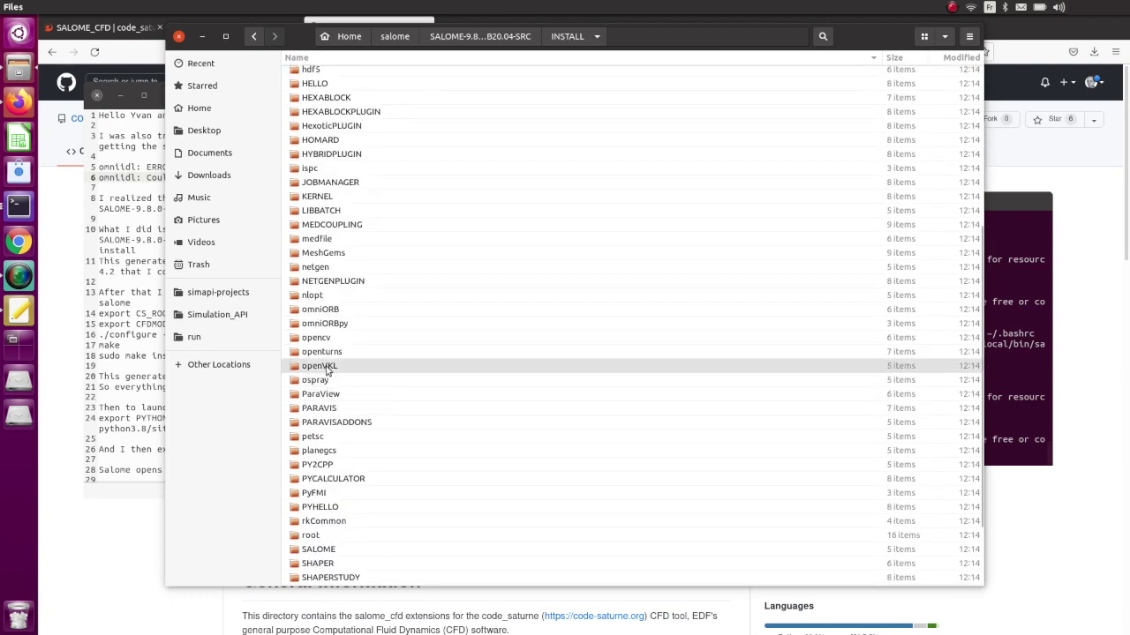
{"action": "double_click", "coordinate": [320, 309]}
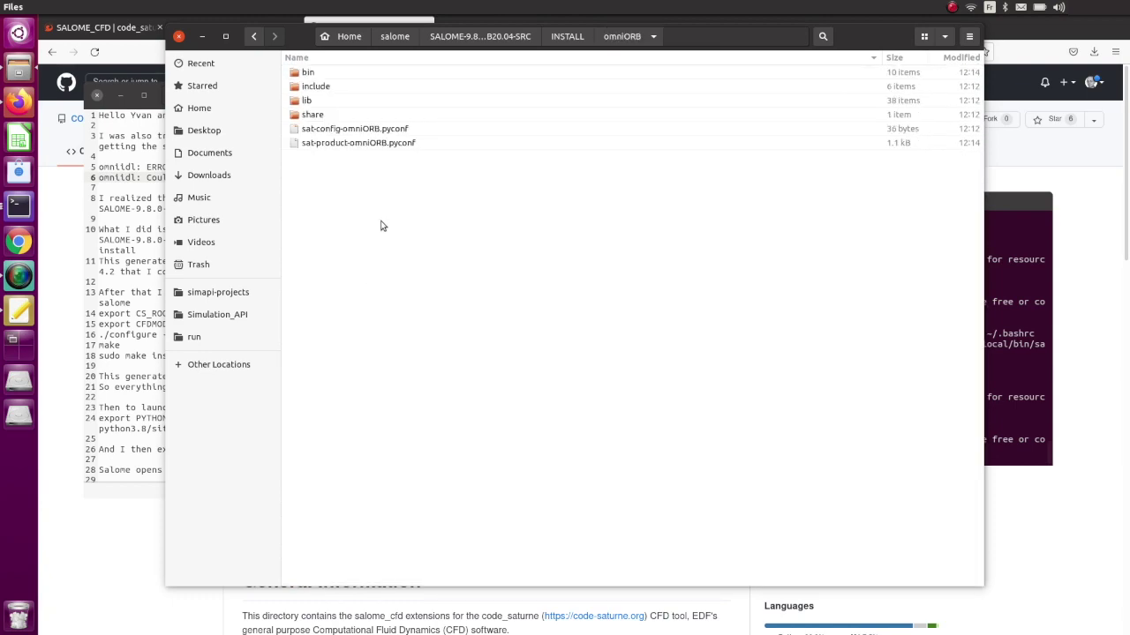
{"action": "double_click", "coordinate": [309, 101]}
{"action": "scroll", "coordinate": [459, 297], "scroll_direction": "down", "scroll_amount": 1}
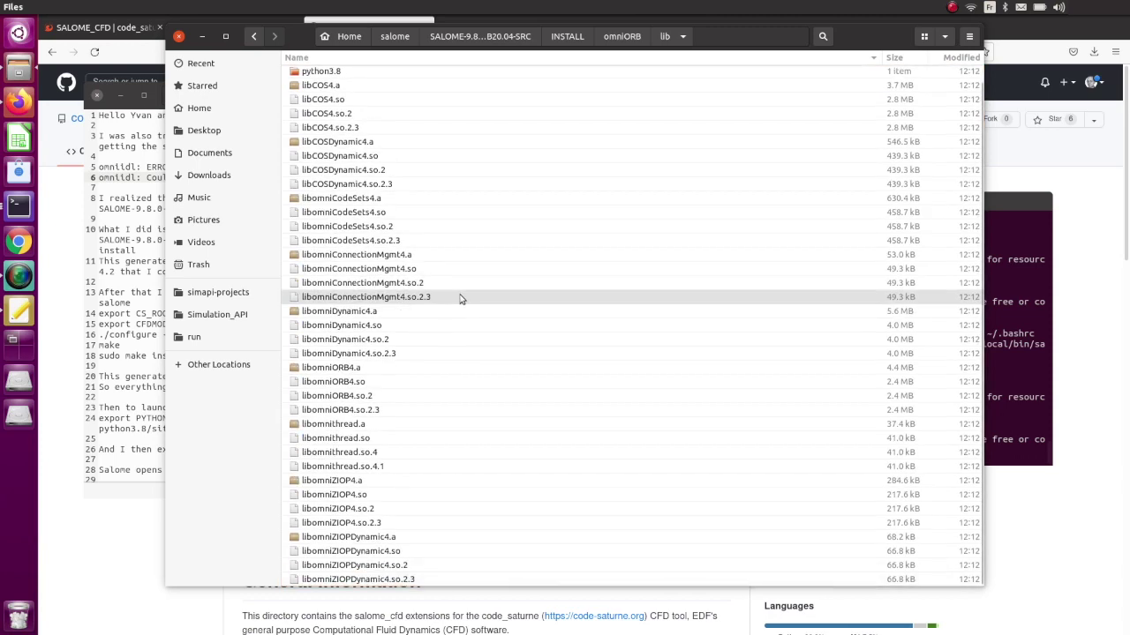
{"action": "key", "text": "ctrl+v"}
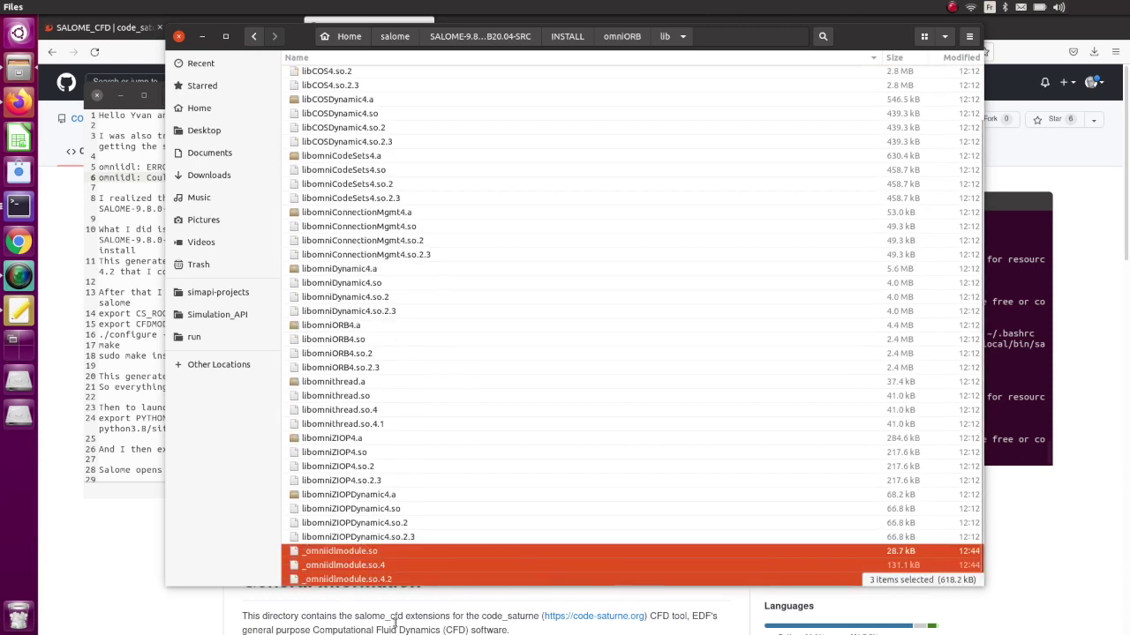
{"action": "scroll", "coordinate": [374, 516], "scroll_direction": "up", "scroll_amount": 2}
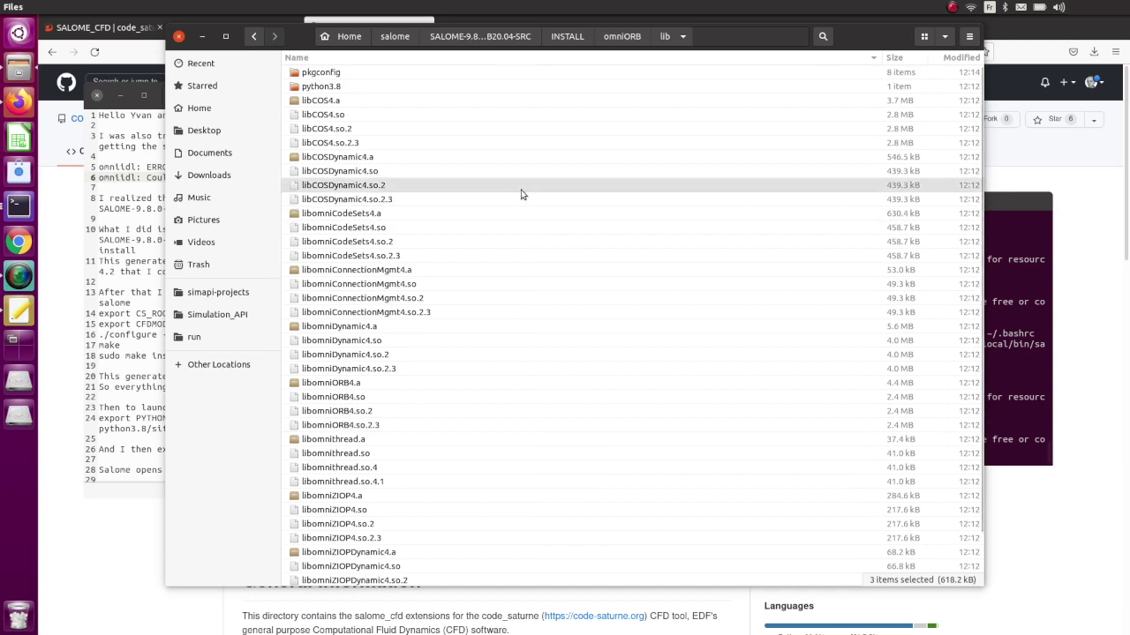
{"action": "left_click", "coordinate": [178, 38]}
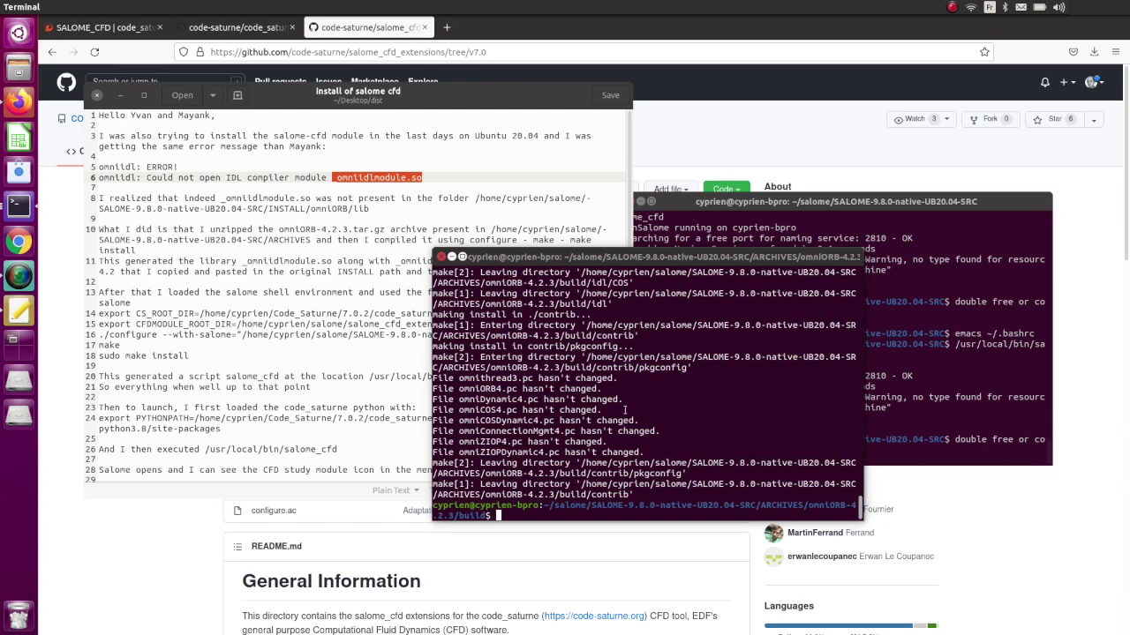
Review the module activation errors and closing questions in the salome cfd install notes, highlighting the code_saturne.gui traceback lines.
{"action": "left_click", "coordinate": [298, 305]}
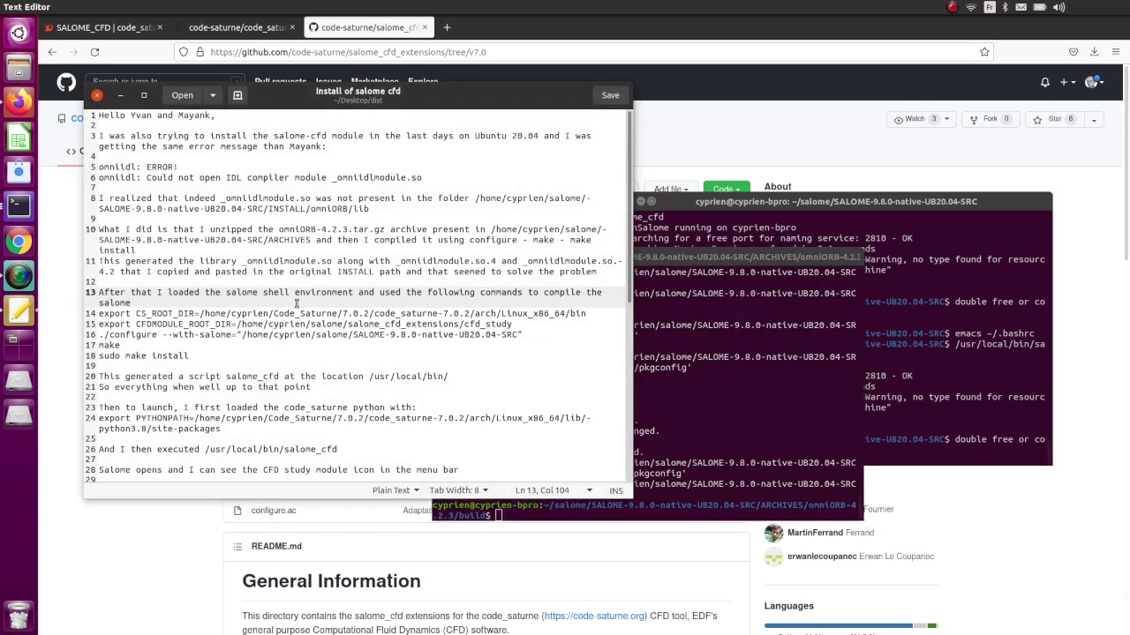
{"action": "scroll", "coordinate": [320, 316], "scroll_direction": "down", "scroll_amount": 8}
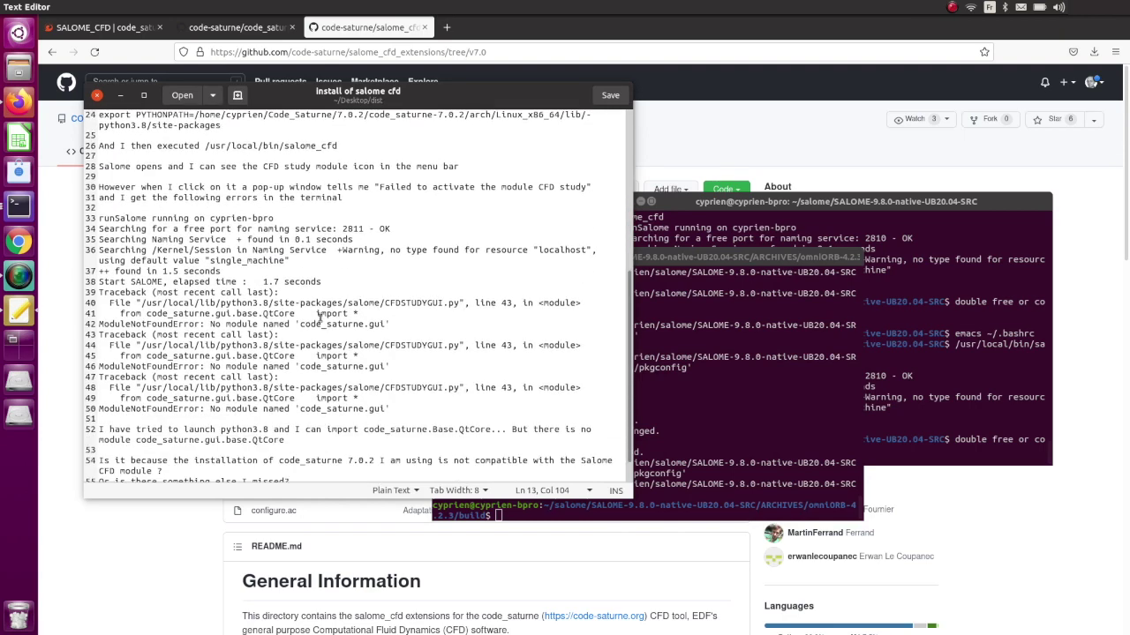
{"action": "left_click_drag", "start_coordinate": [437, 397], "coordinate": [50, 270]}
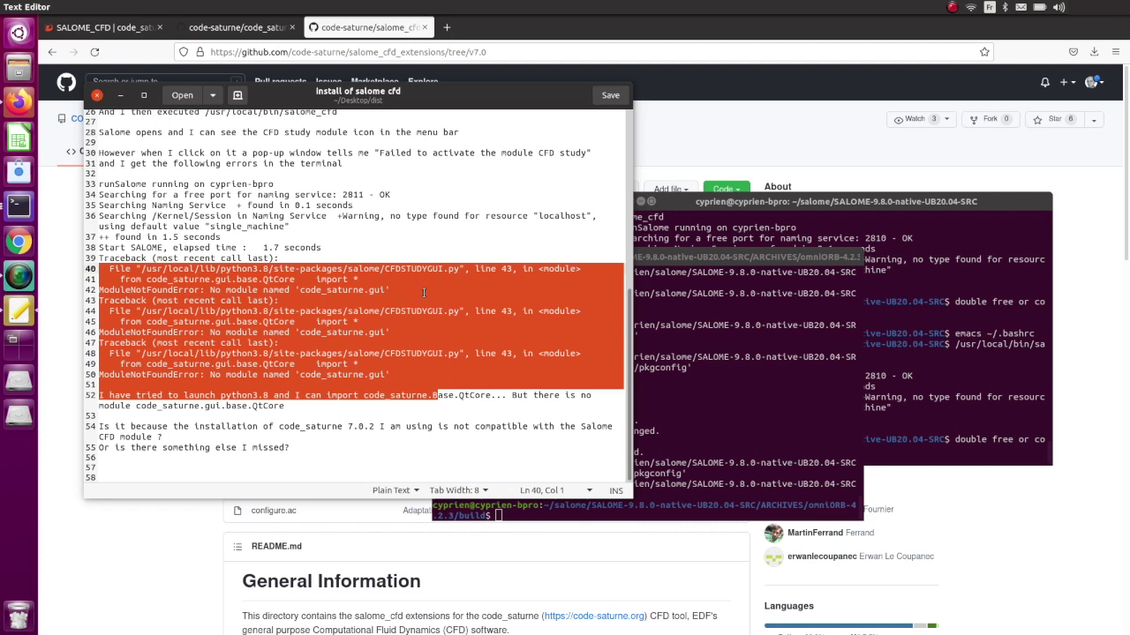
{"action": "left_click_drag", "start_coordinate": [424, 293], "coordinate": [76, 258]}
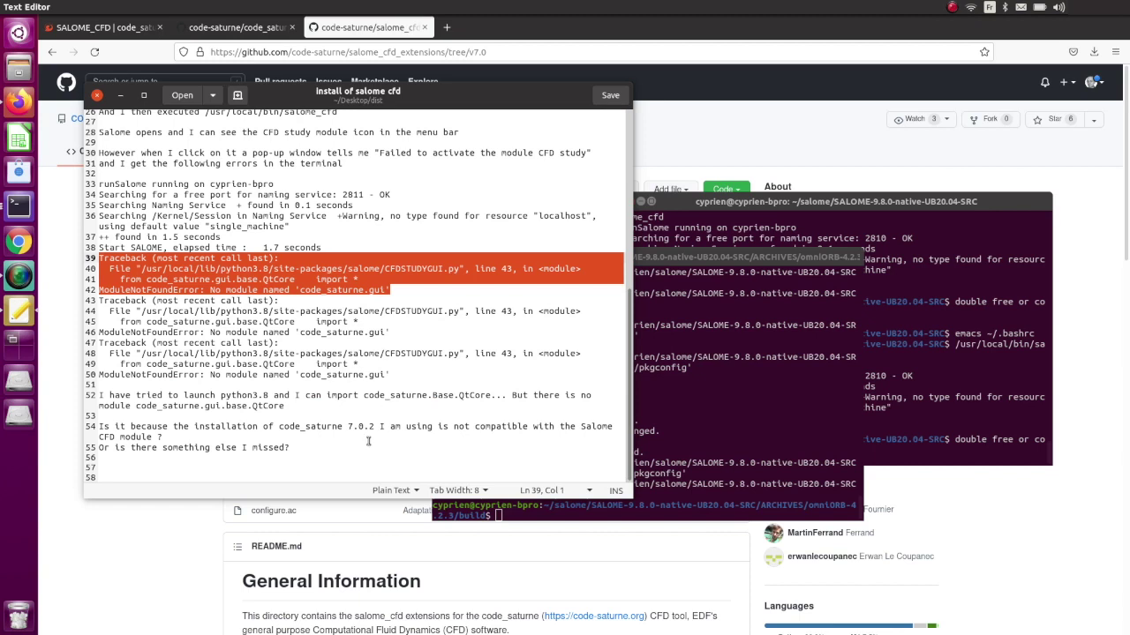
{"action": "left_click_drag", "start_coordinate": [341, 447], "coordinate": [47, 246]}
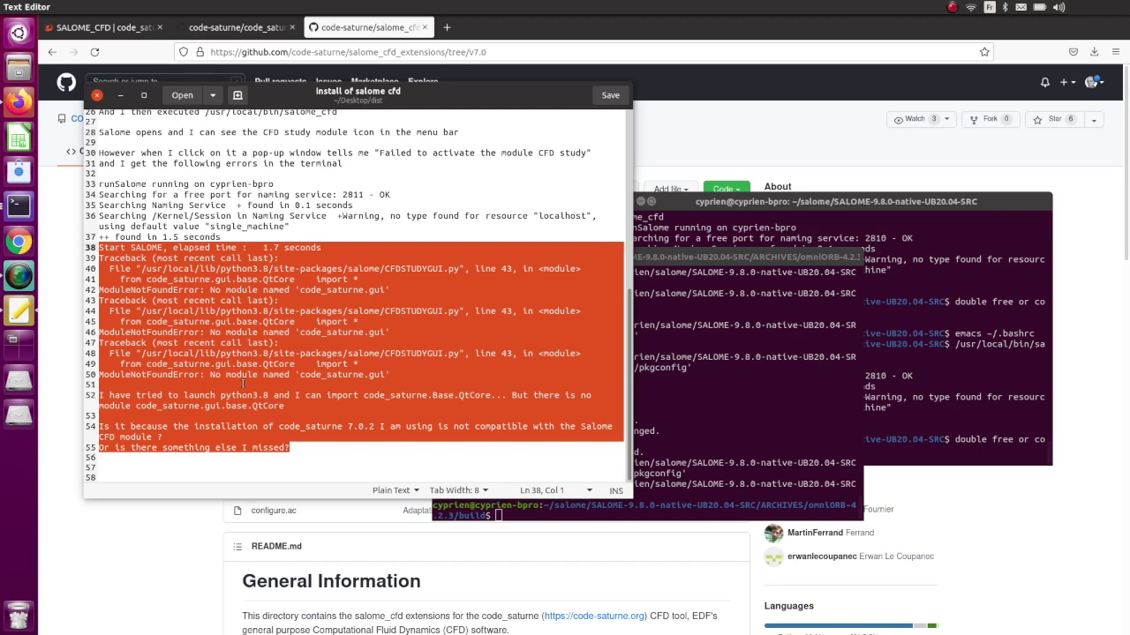
Open a file manager window on the home folder and go to Code_Saturne/7.0.4/code_saturne-7.0.4.
{"action": "left_click", "coordinate": [18, 70]}
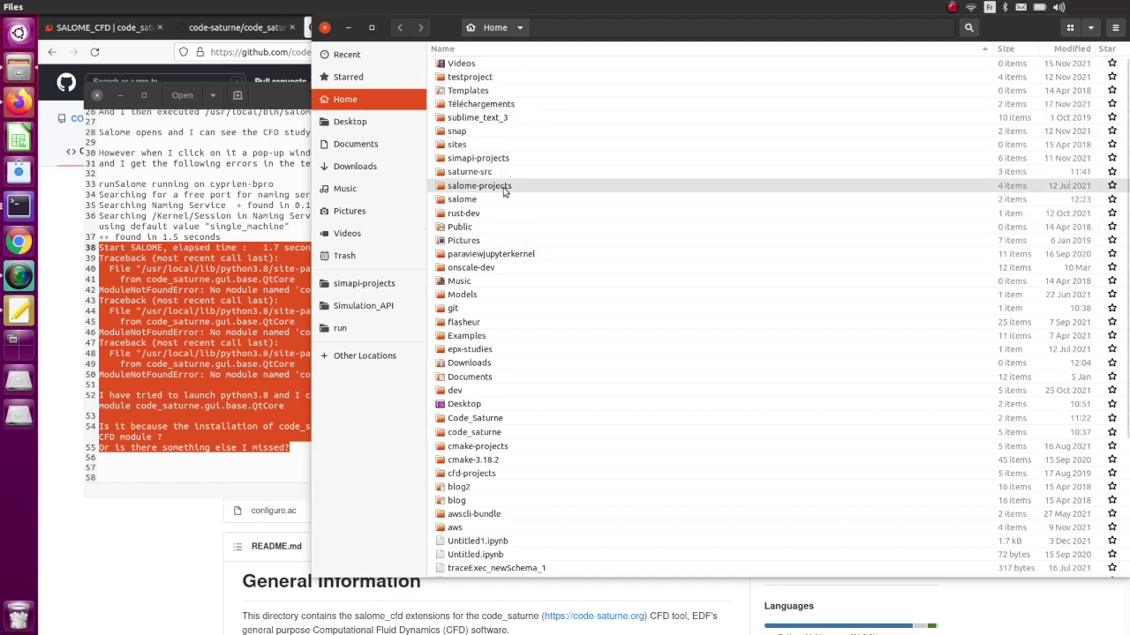
{"action": "scroll", "coordinate": [500, 186], "scroll_direction": "down", "scroll_amount": 5}
{"action": "left_click", "coordinate": [506, 232]}
{"action": "double_click", "coordinate": [507, 232]}
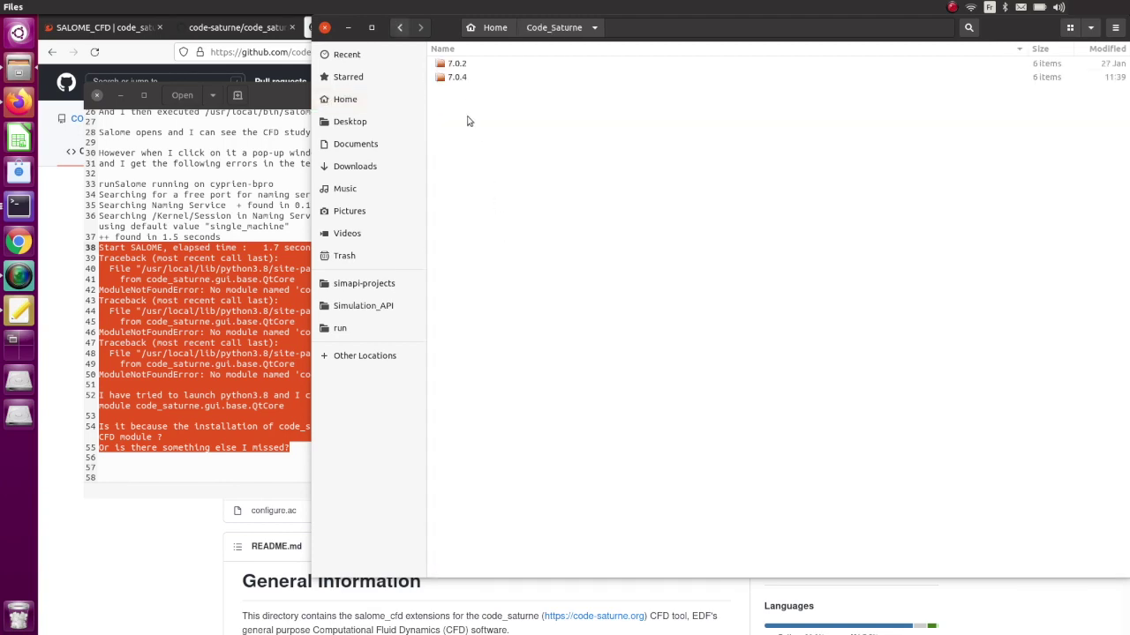
{"action": "left_click", "coordinate": [470, 78]}
{"action": "double_click", "coordinate": [469, 77]}
{"action": "key", "text": "Down"}
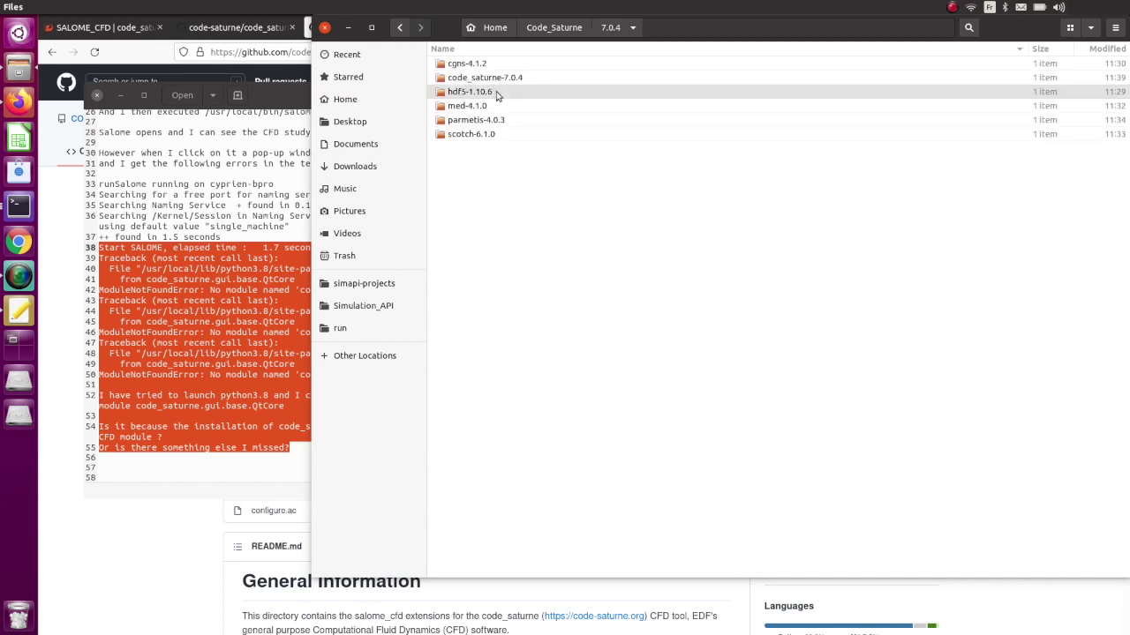
{"action": "key", "text": "Down"}
{"action": "key", "text": "Down"}
{"action": "key", "text": "Up"}
{"action": "key", "text": "Up"}
{"action": "key", "text": "Up"}
{"action": "key", "text": "Return"}
Go down through arch/Linux_x86_64/lib/python3.8 to the site-packages folder of code_saturne-7.0.4.
{"action": "left_click", "coordinate": [479, 66]}
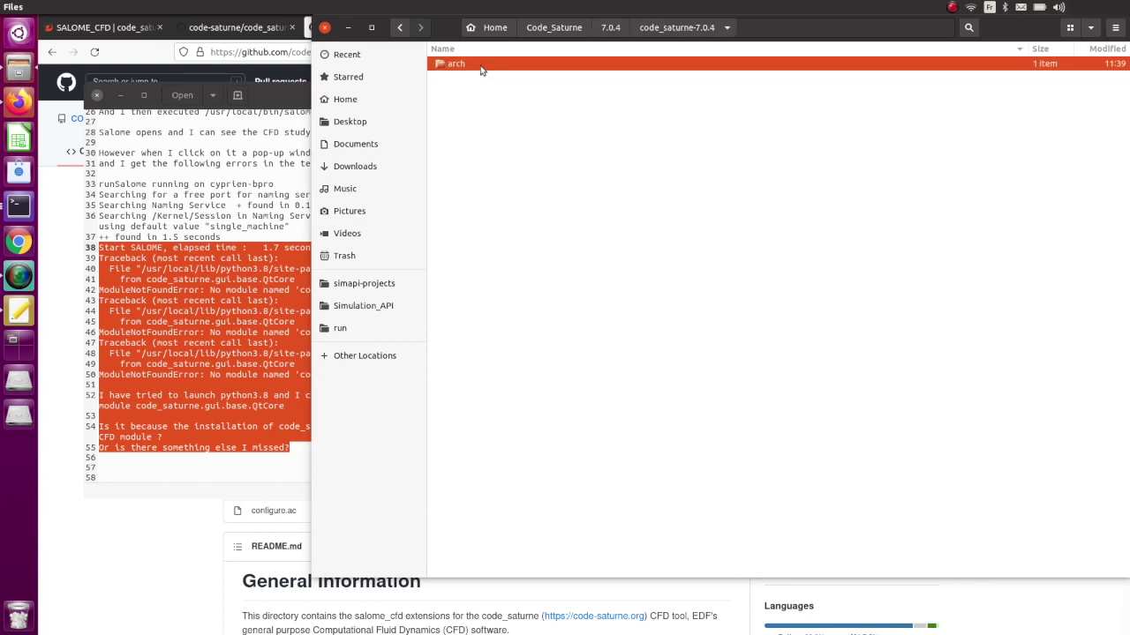
{"action": "double_click", "coordinate": [479, 66]}
{"action": "left_click", "coordinate": [479, 67]}
{"action": "double_click", "coordinate": [480, 66]}
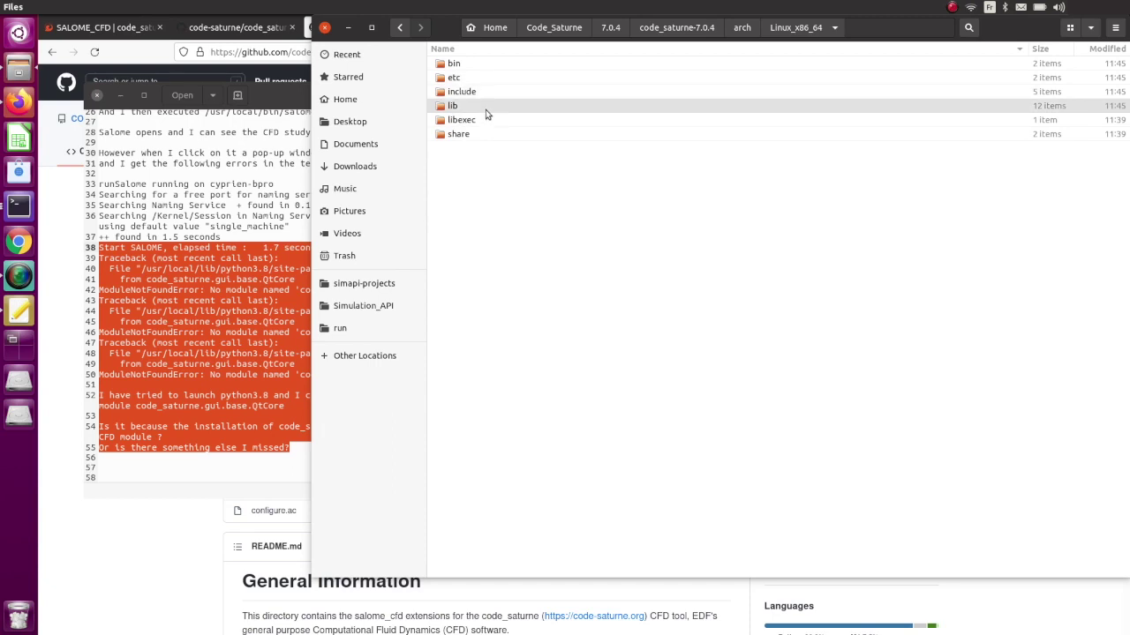
{"action": "double_click", "coordinate": [486, 107]}
{"action": "left_click", "coordinate": [477, 65]}
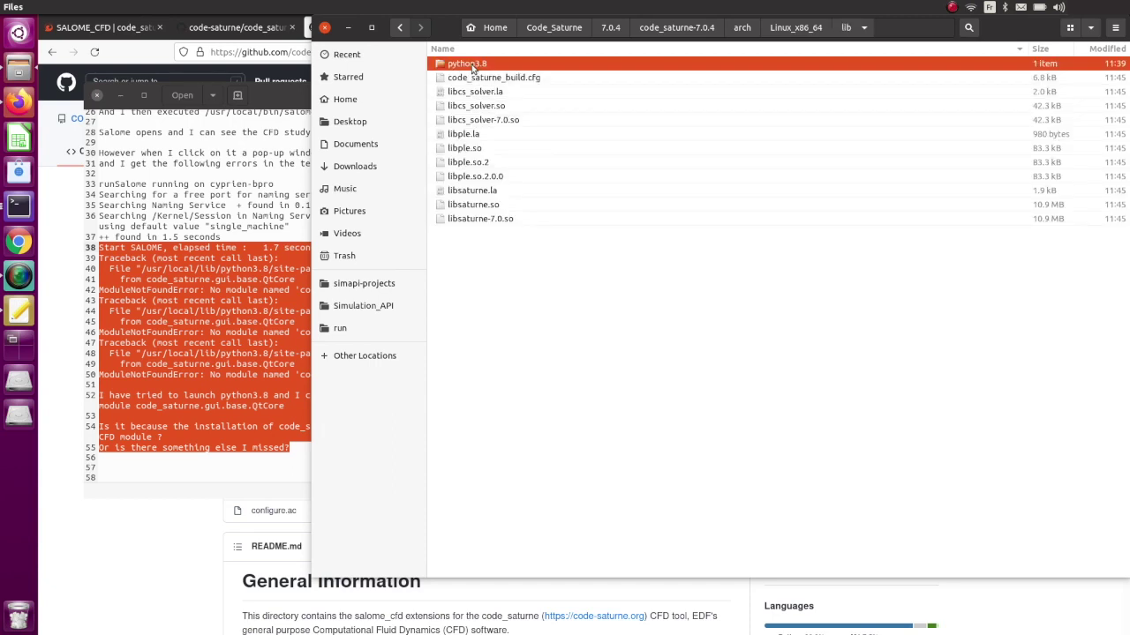
{"action": "double_click", "coordinate": [477, 65]}
{"action": "double_click", "coordinate": [473, 67]}
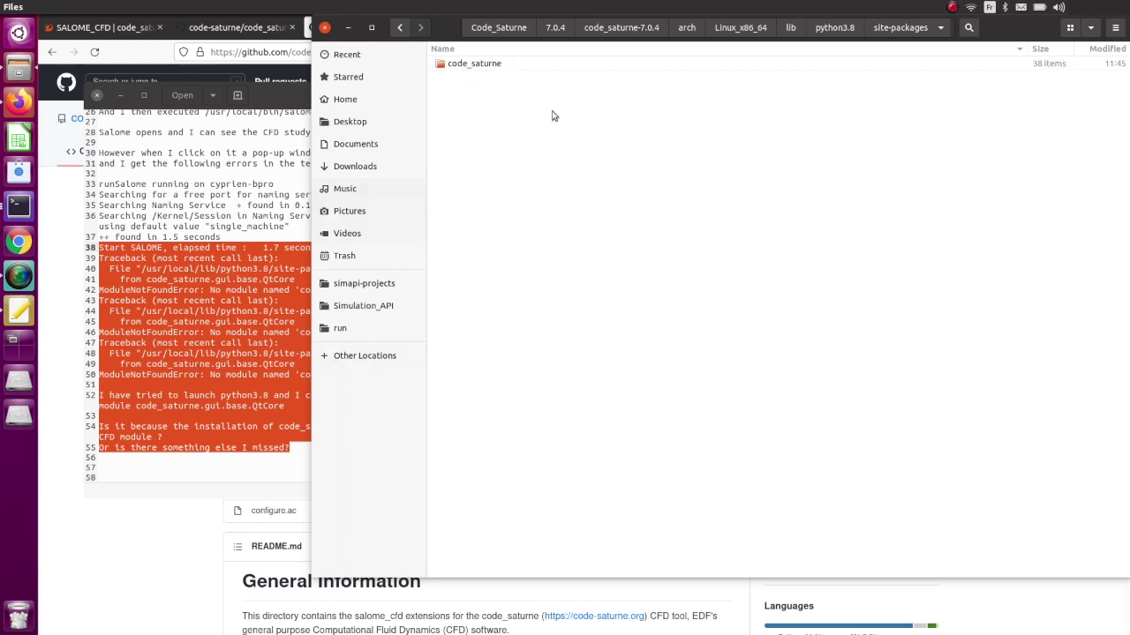
Copy the parent folder path of the code_saturne package folder from its properties and close the properties window.
{"action": "right_click", "coordinate": [487, 65]}
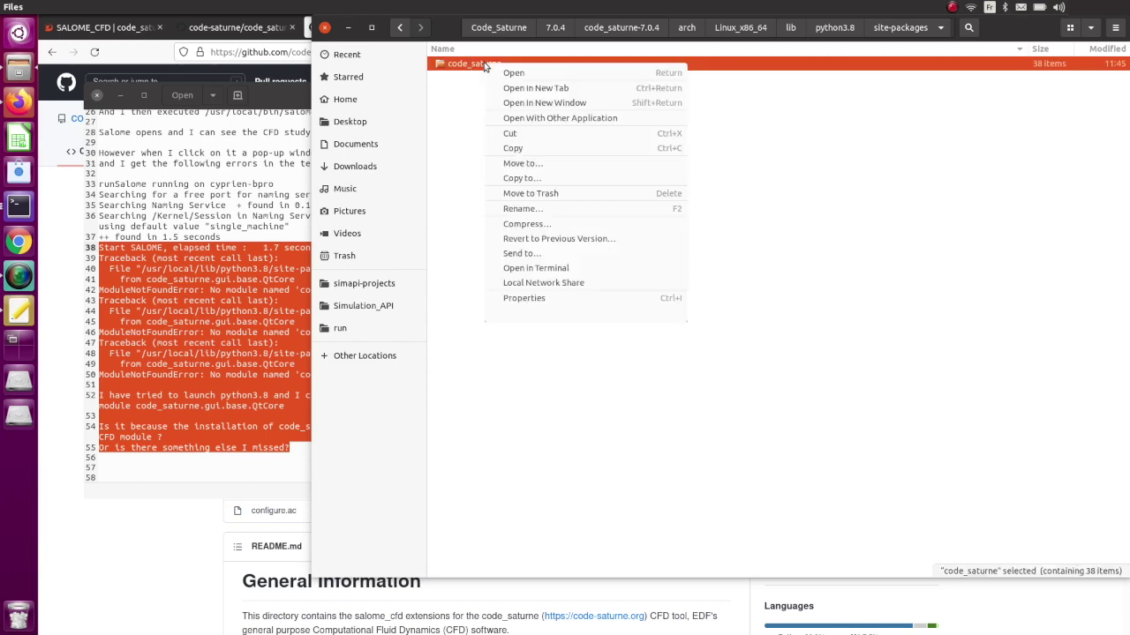
{"action": "left_click", "coordinate": [566, 305]}
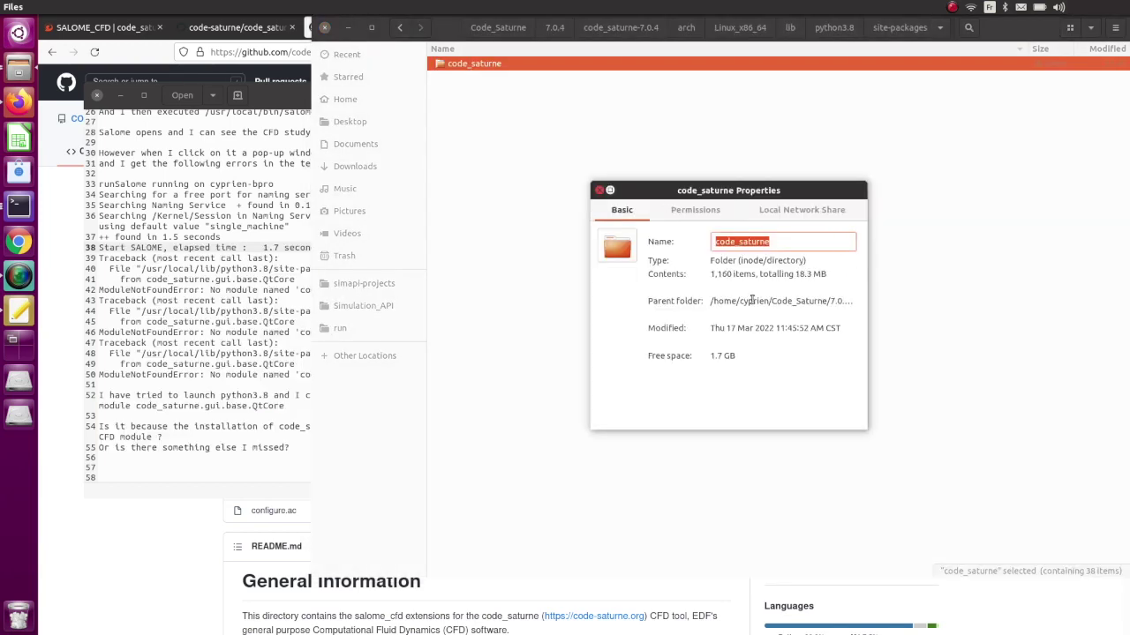
{"action": "left_click_drag", "start_coordinate": [712, 301], "coordinate": [769, 305]}
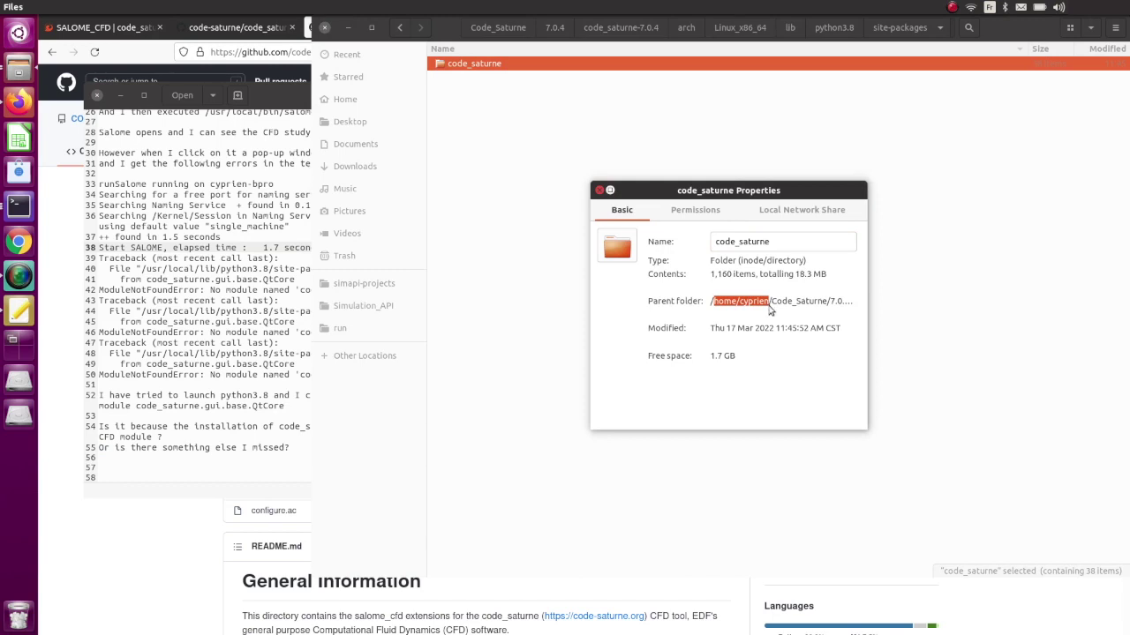
{"action": "triple_click", "coordinate": [769, 305]}
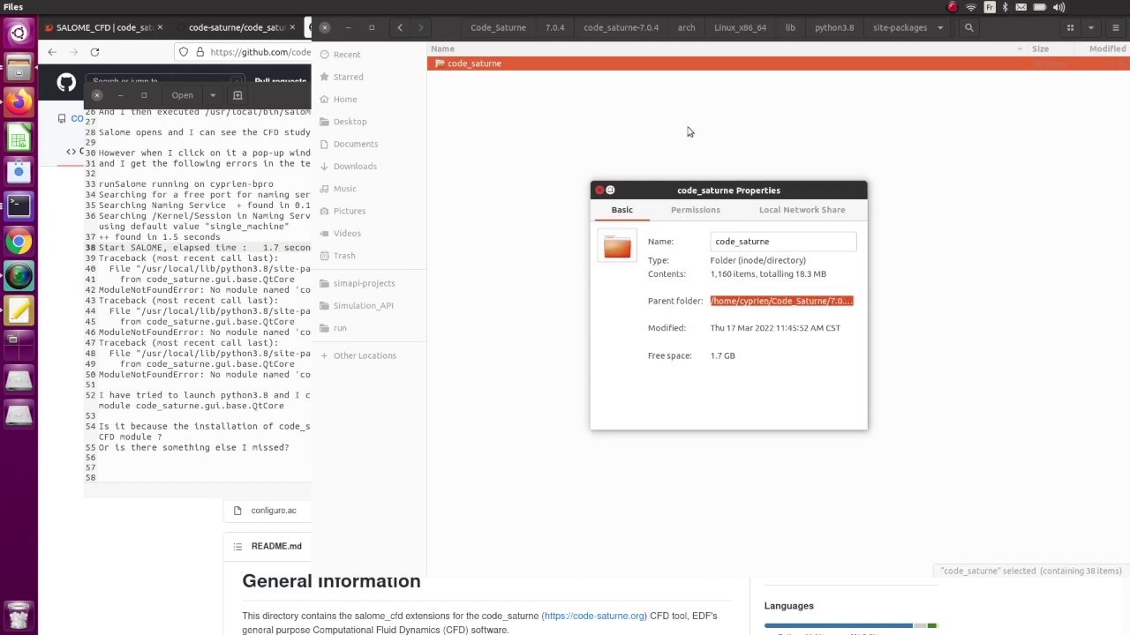
{"action": "left_click", "coordinate": [600, 190]}
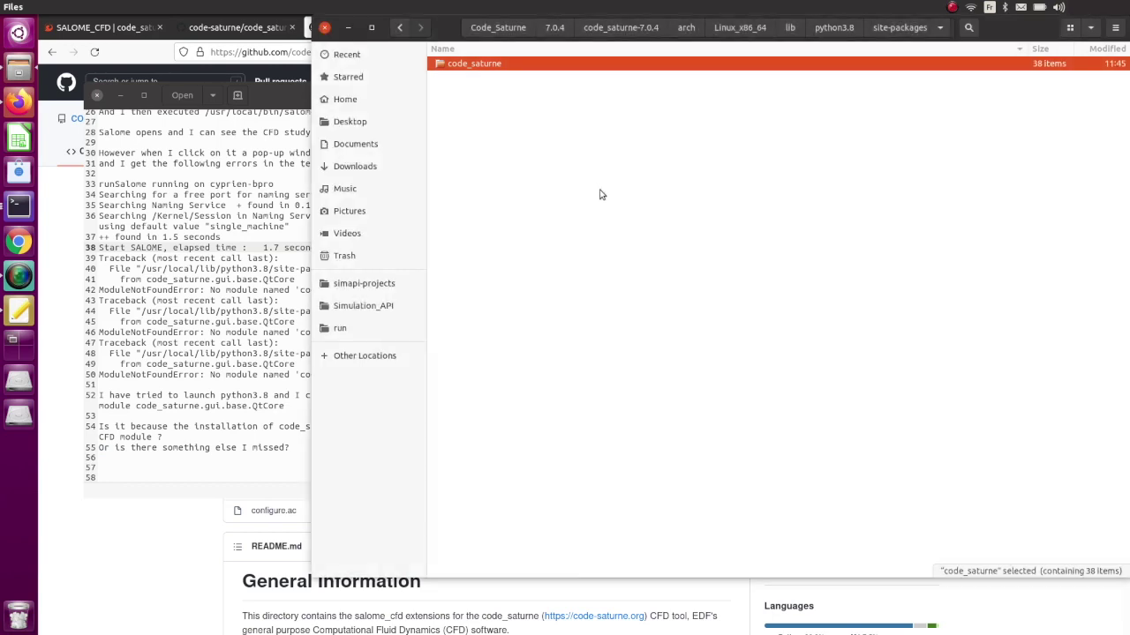
In a new terminal window, export PYTHONPATH set to the copied site-packages path of code_saturne-7.0.4.
{"action": "right_click", "coordinate": [26, 216]}
{"action": "left_click", "coordinate": [80, 208]}
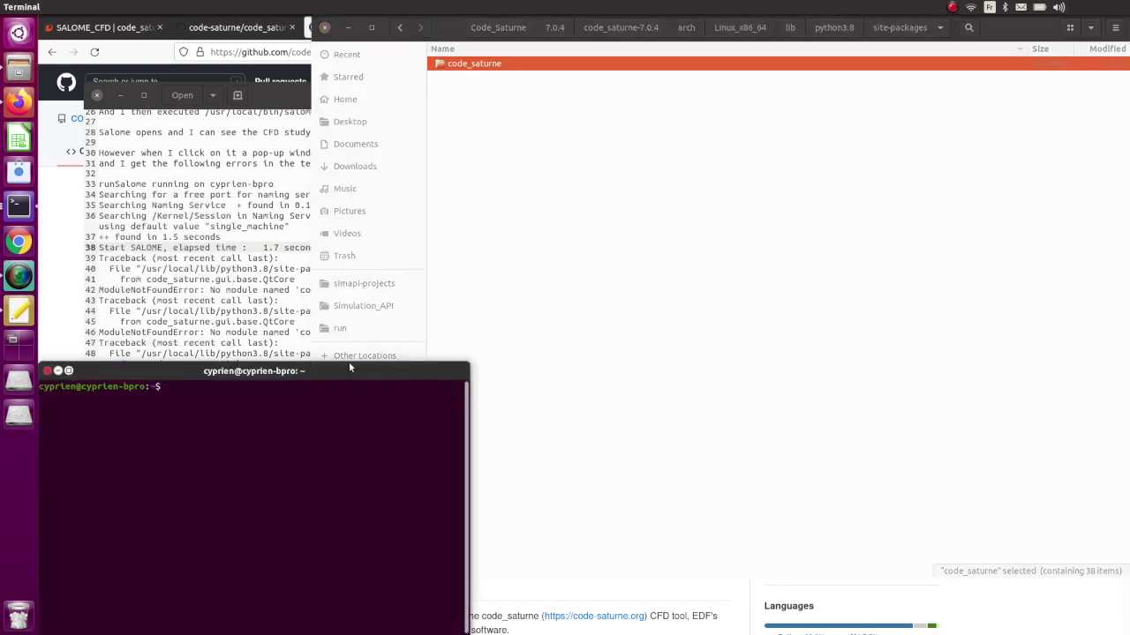
{"action": "left_click_drag", "start_coordinate": [348, 369], "coordinate": [714, 241]}
{"action": "type", "text": "export "}
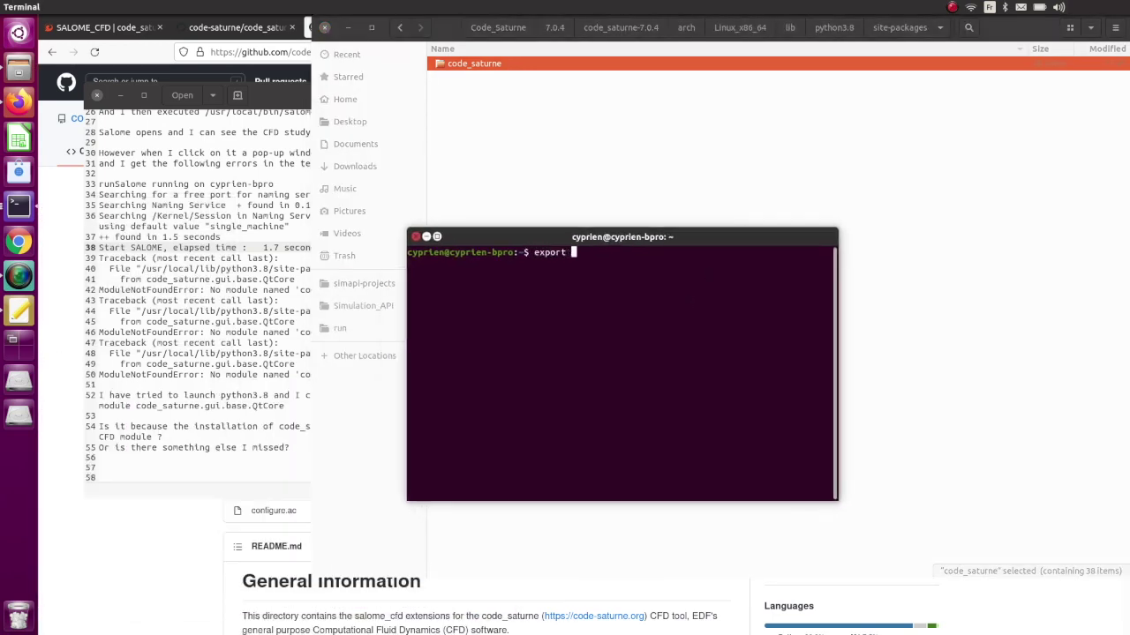
{"action": "type", "text": "PYTHONPATH="}
{"action": "right_click", "coordinate": [699, 277]}
{"action": "left_click", "coordinate": [721, 311]}
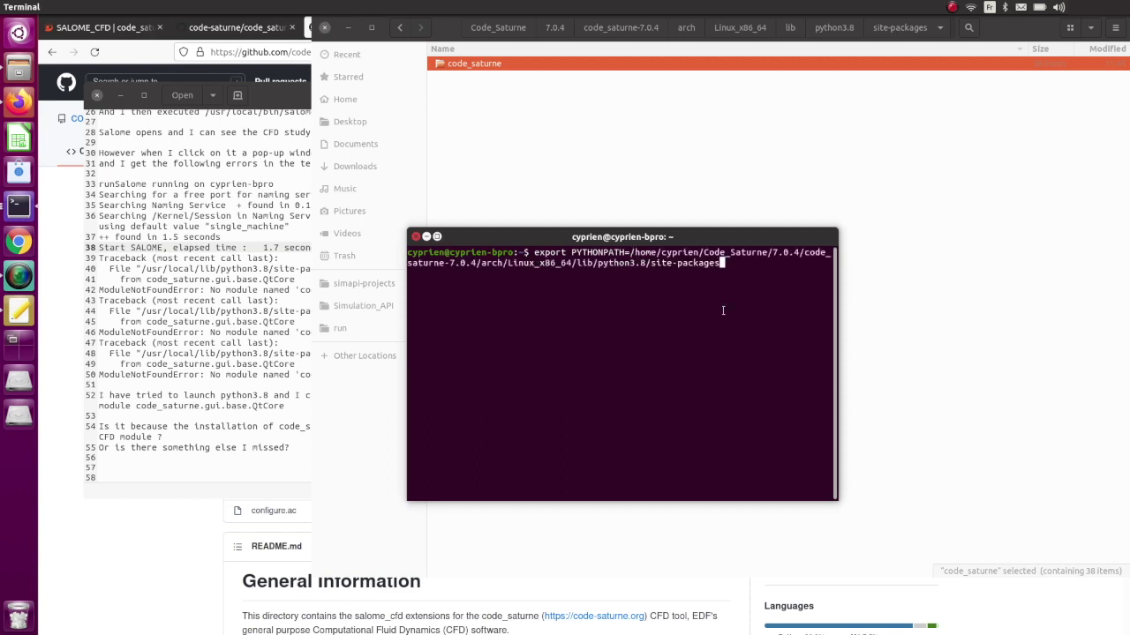
{"action": "key", "text": "Return"}
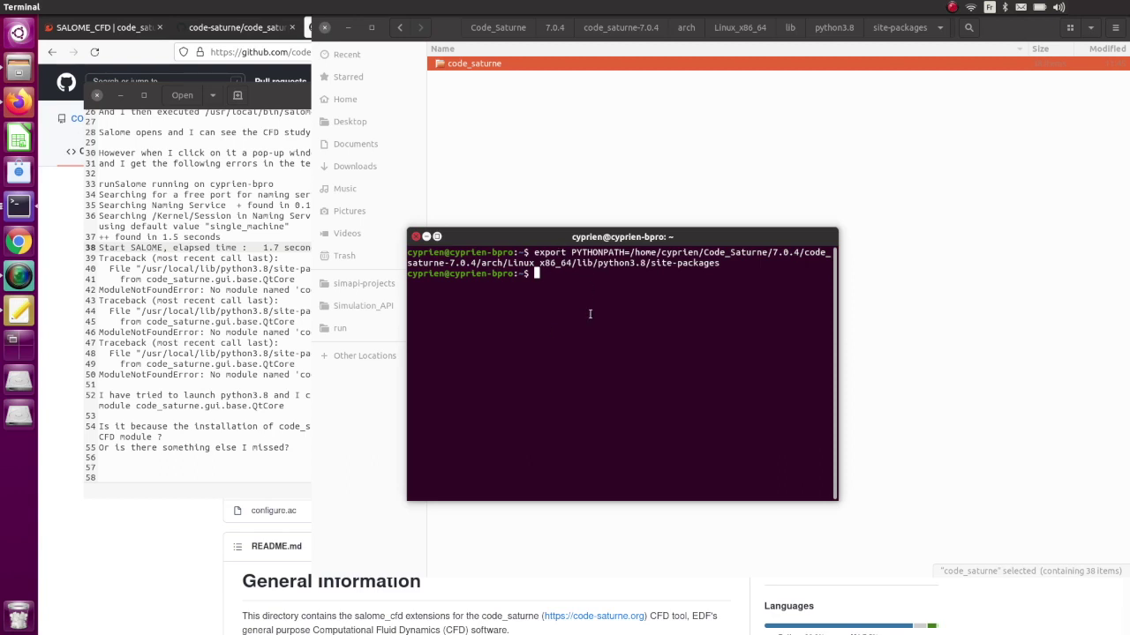
Launch SALOME from the terminal with /usr/local/bin/salome_cfd.
{"action": "type", "text": "//"}
{"action": "key", "text": "BackSpace"}
{"action": "type", "text": "usr/local/bin/salome_"}
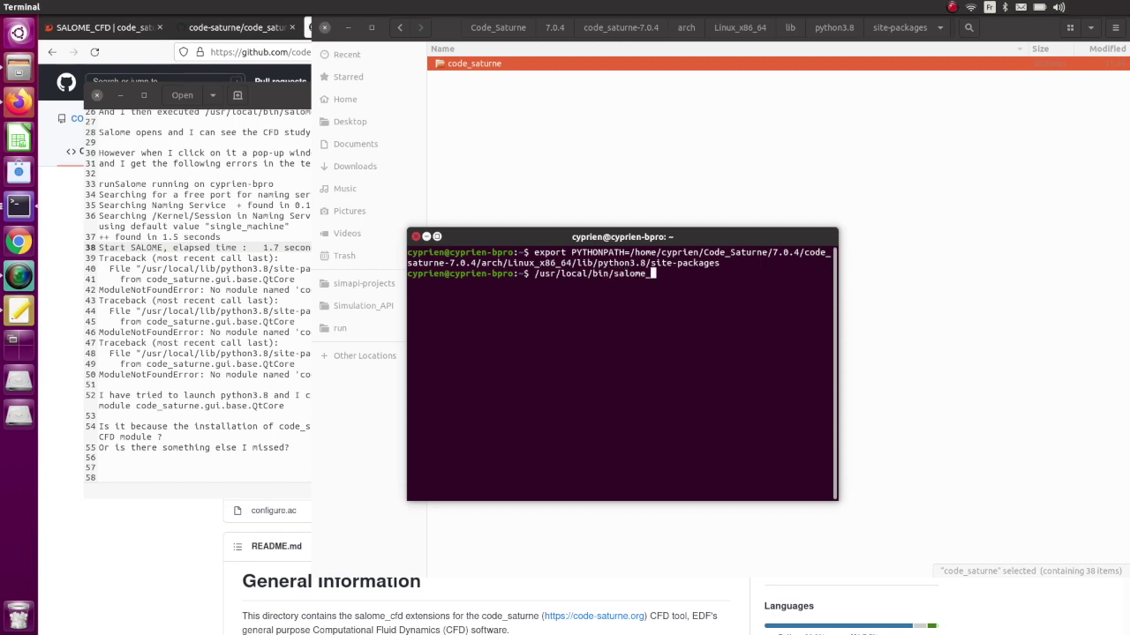
{"action": "type", "text": "cfd"}
{"action": "key", "text": "Return"}
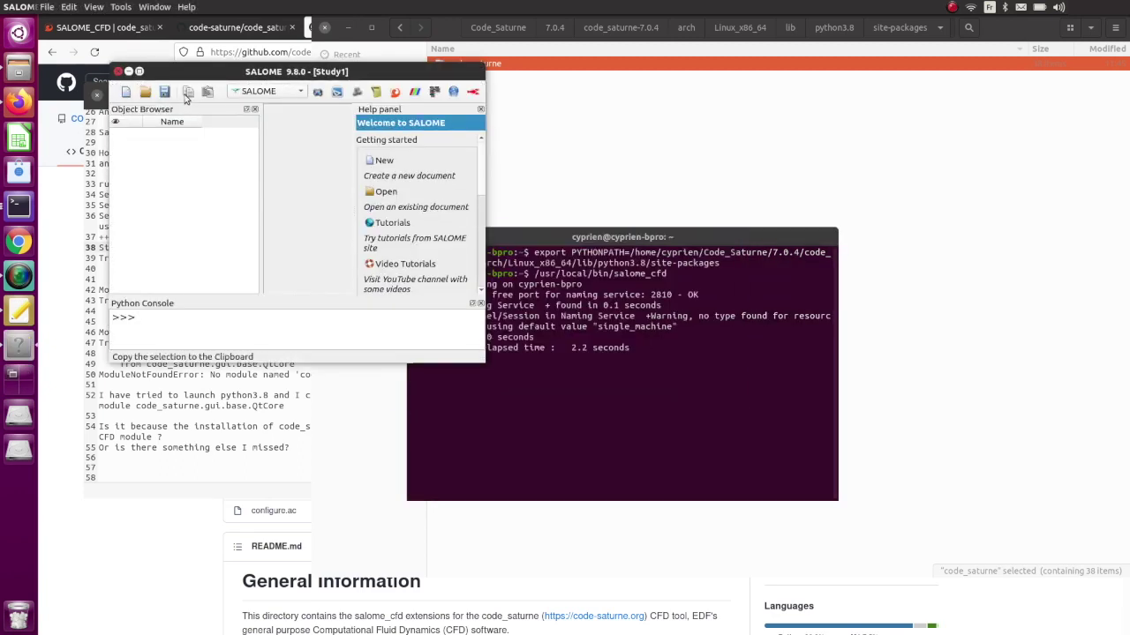
Activate the CFDSTUDY module in the maximized SALOME window and try the CFD study chooser from its toolbar docked on a second row.
{"action": "left_click", "coordinate": [138, 71]}
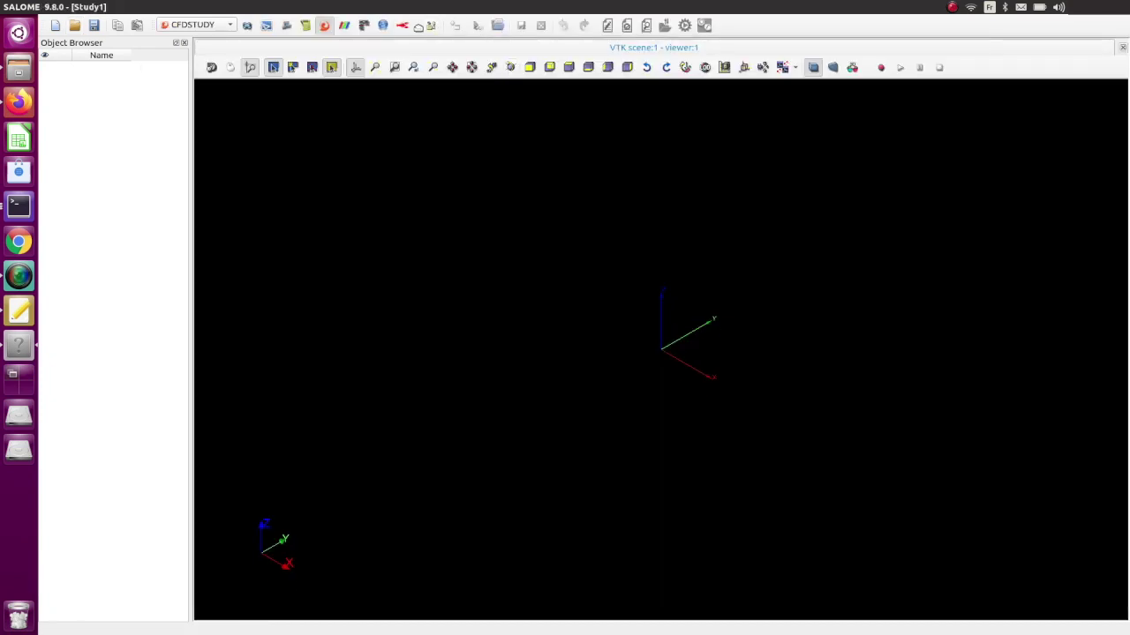
{"action": "left_click_drag", "start_coordinate": [418, 24], "coordinate": [47, 55]}
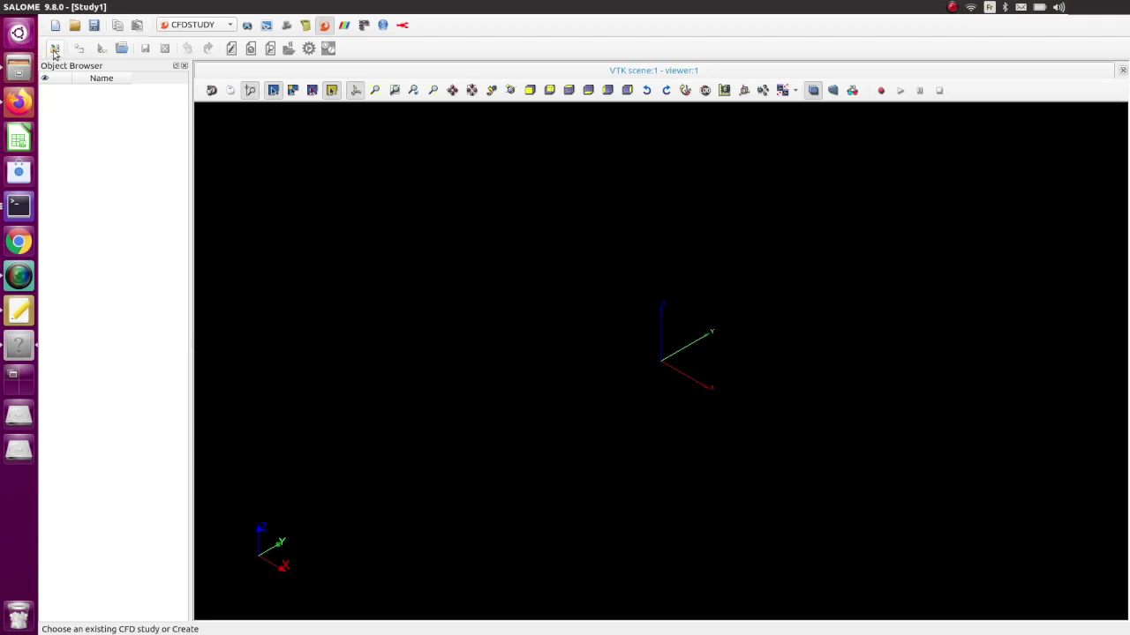
{"action": "left_click", "coordinate": [54, 50]}
{"action": "left_click", "coordinate": [632, 416]}
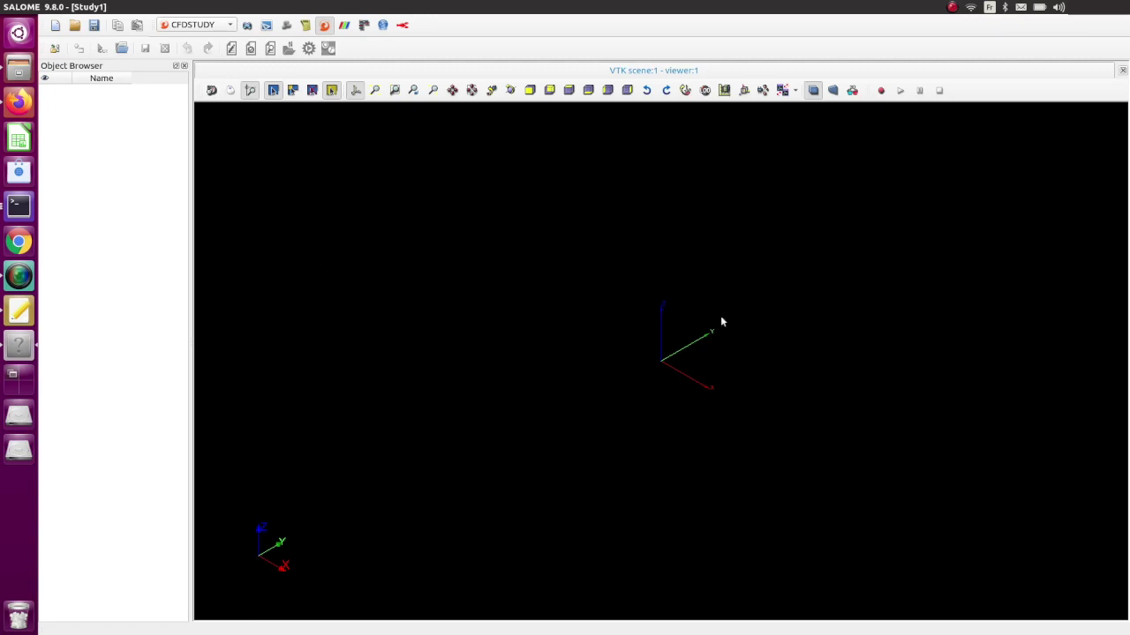
{"action": "left_click", "coordinate": [192, 26]}
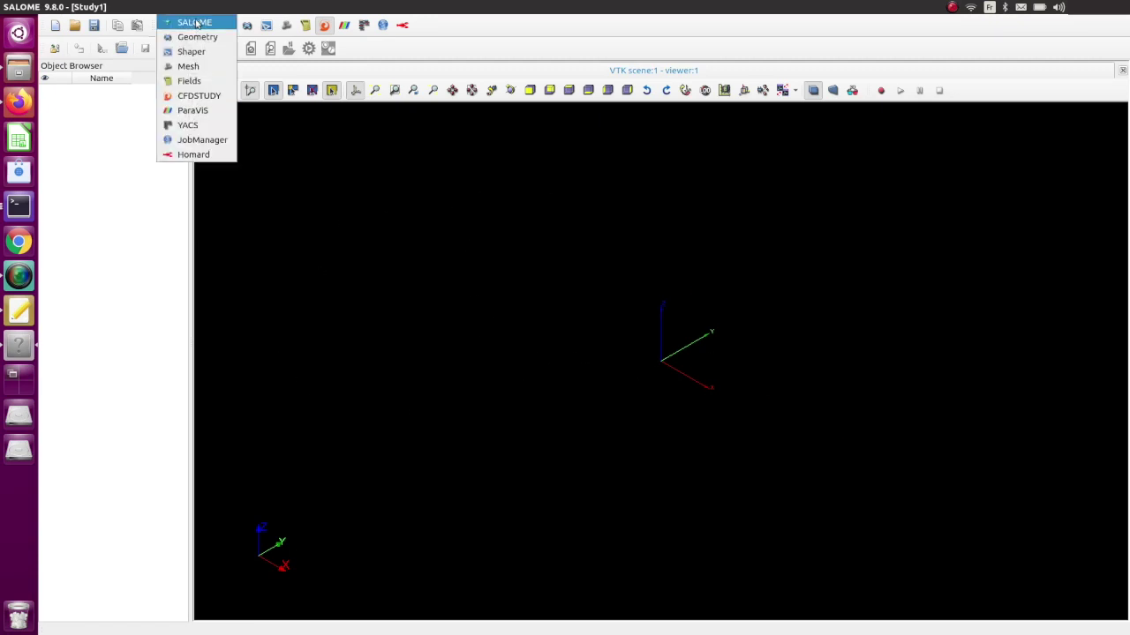
{"action": "left_click", "coordinate": [534, 19]}
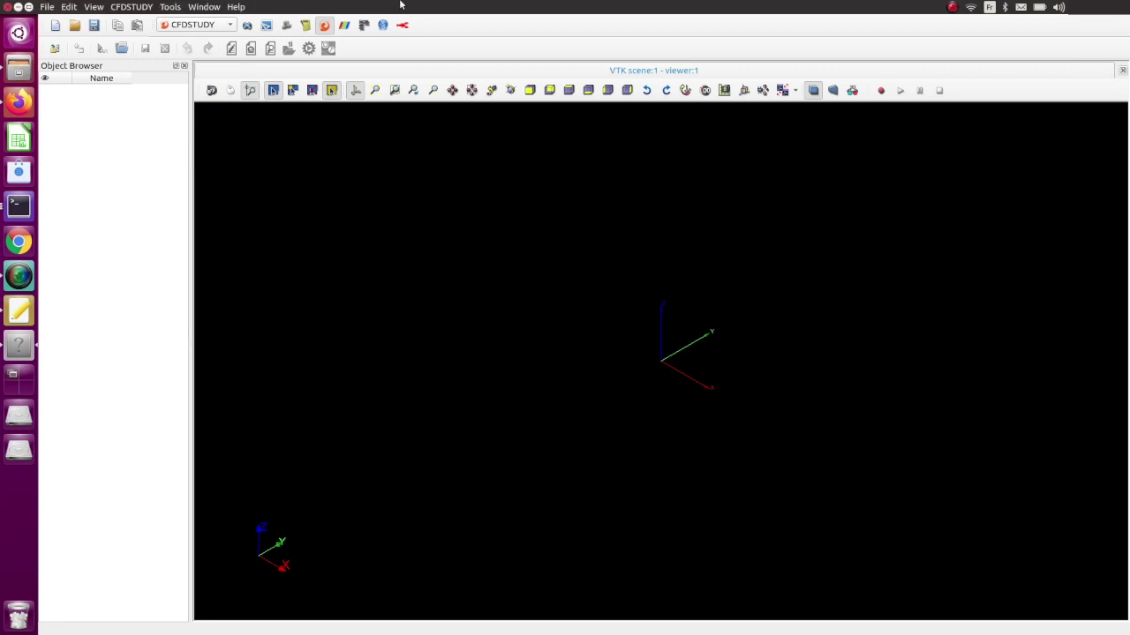
Restore the SALOME window to a smaller size and review the launch output in the terminal behind it.
{"action": "left_click_drag", "start_coordinate": [403, 5], "coordinate": [399, 61]}
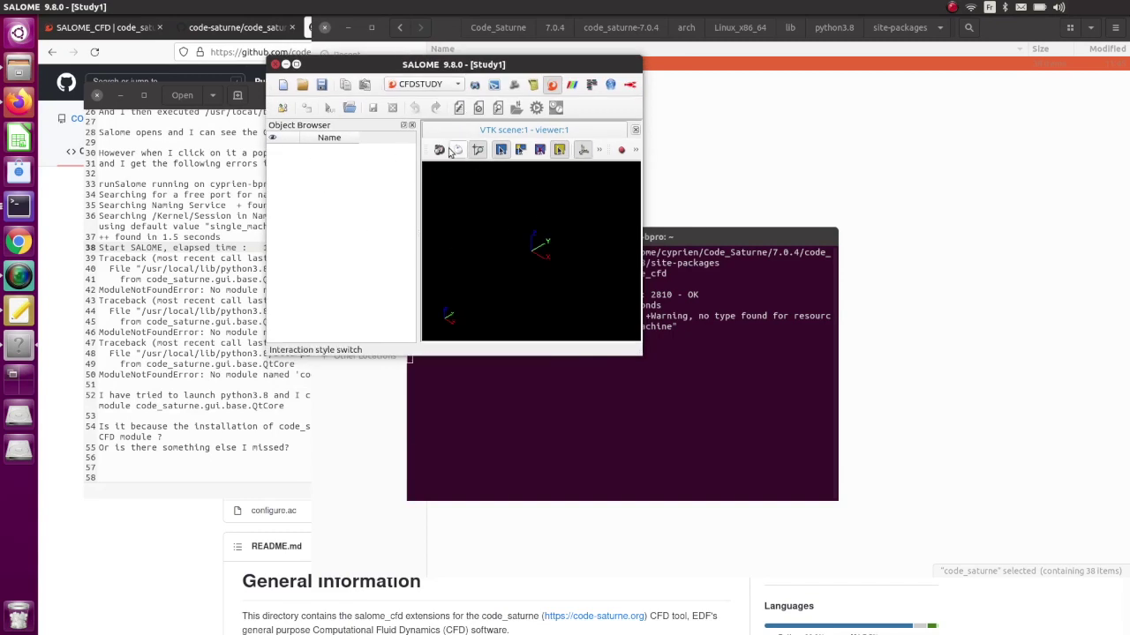
{"action": "left_click_drag", "start_coordinate": [389, 66], "coordinate": [349, 109]}
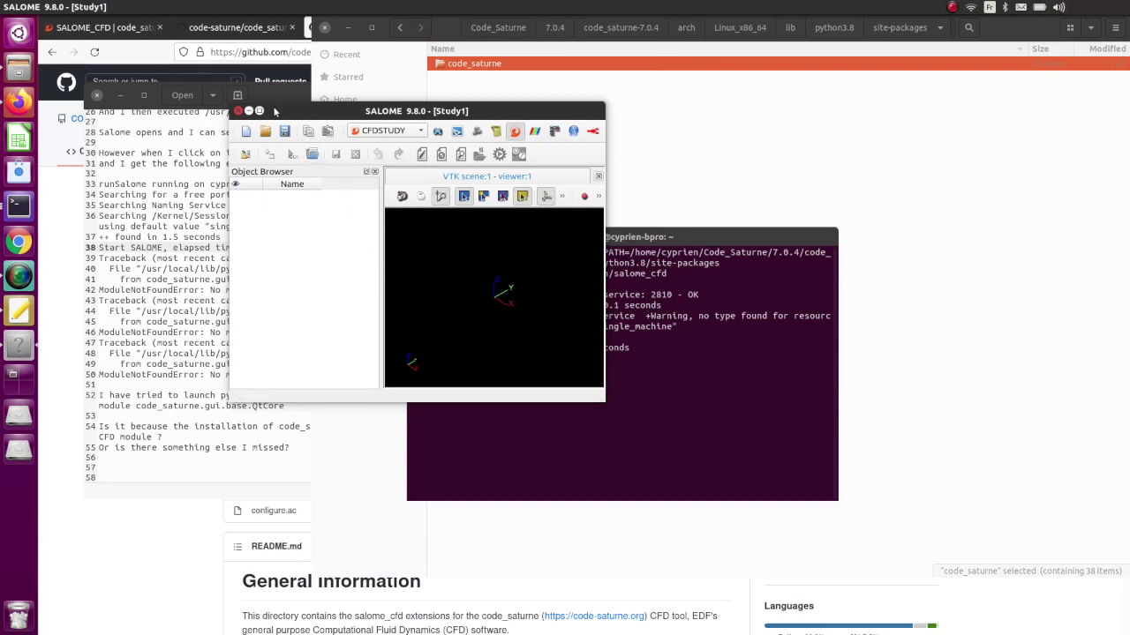
{"action": "left_click_drag", "start_coordinate": [281, 112], "coordinate": [288, 97]}
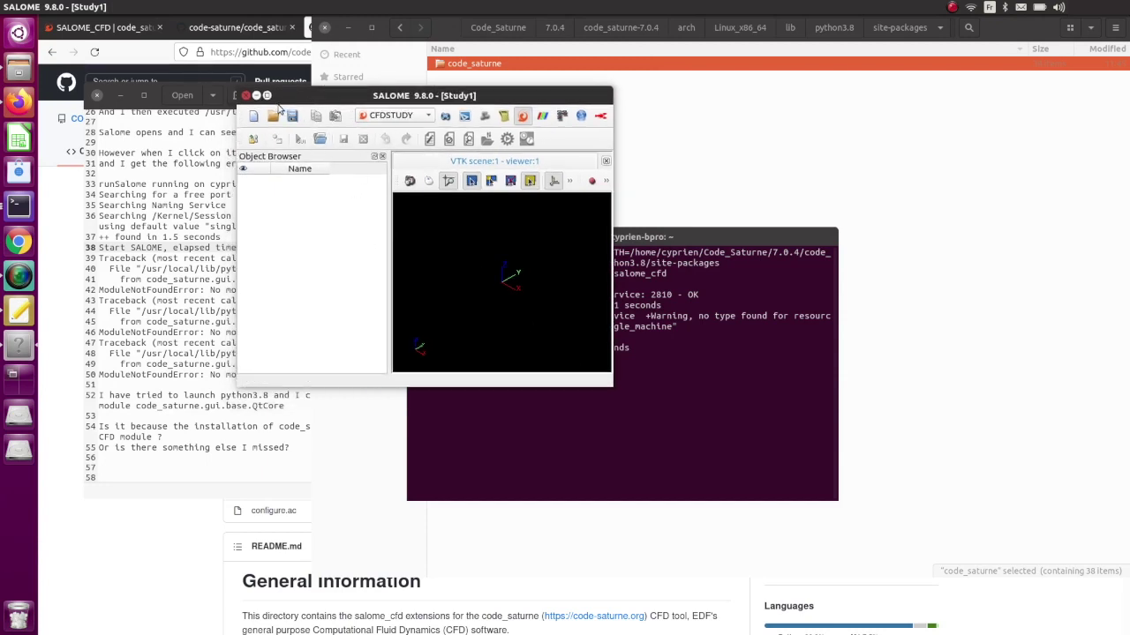
{"action": "left_click", "coordinate": [245, 95]}
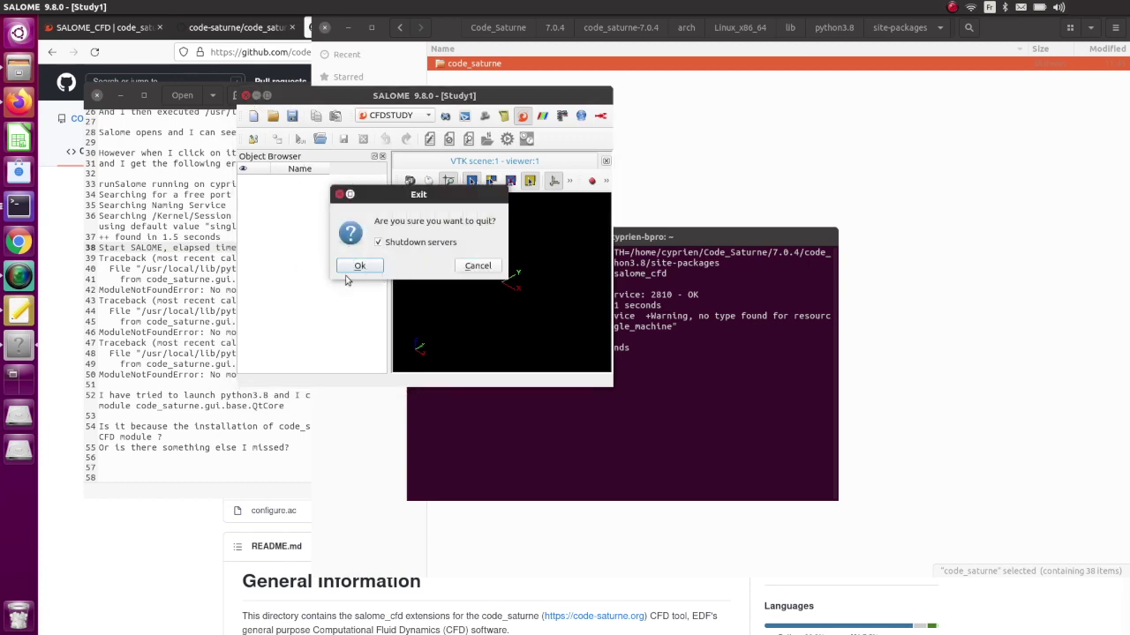
{"action": "left_click", "coordinate": [490, 269]}
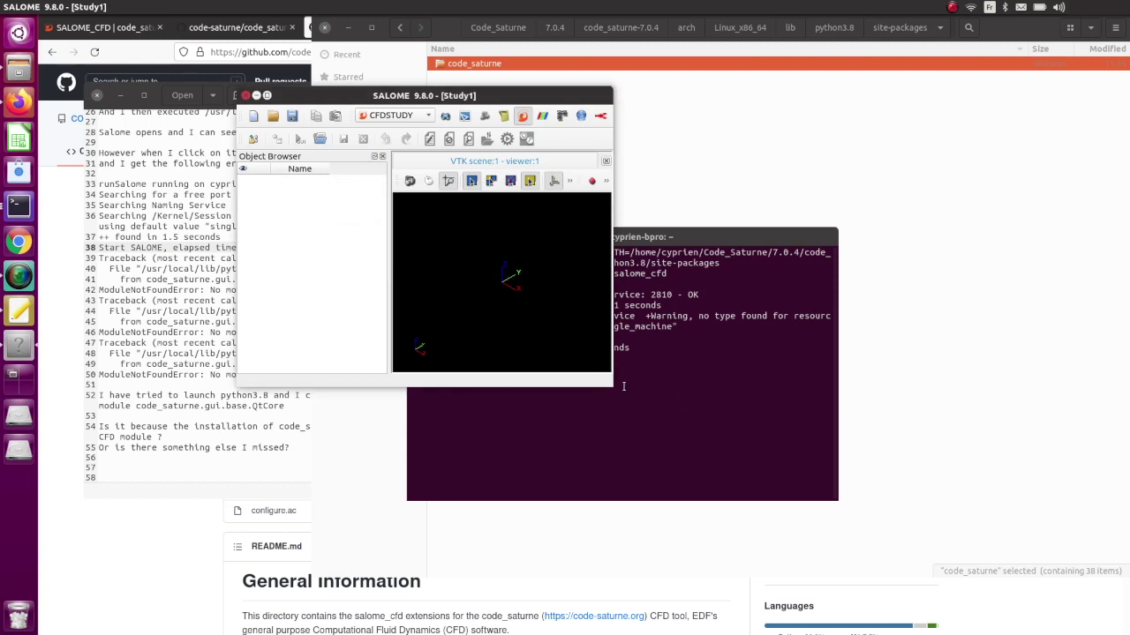
{"action": "left_click", "coordinate": [666, 378]}
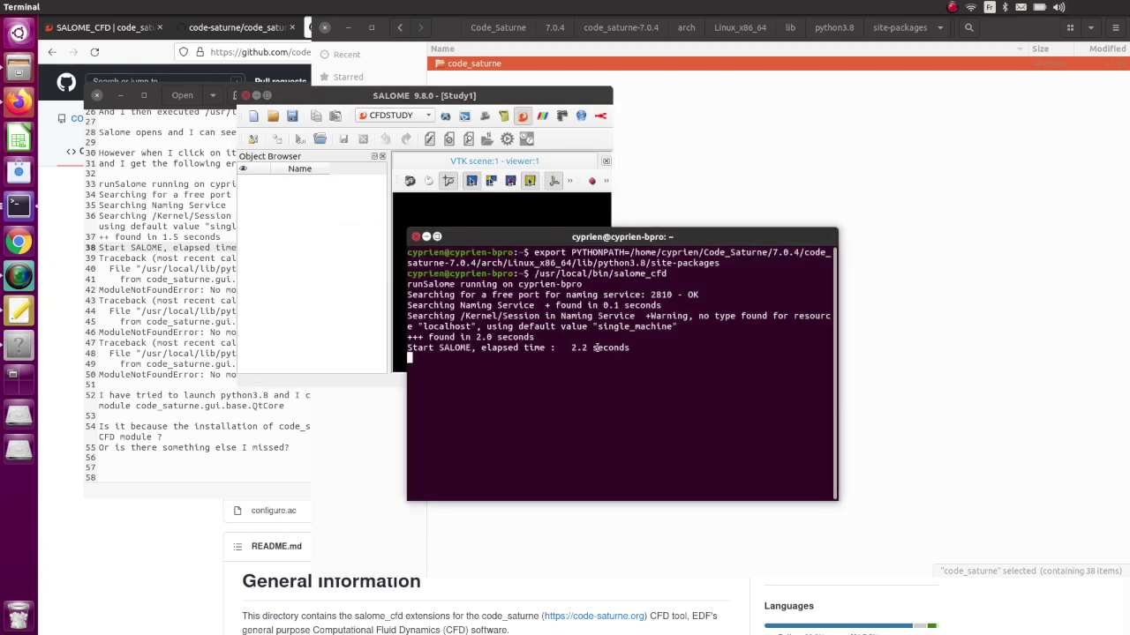
{"action": "left_click", "coordinate": [394, 213]}
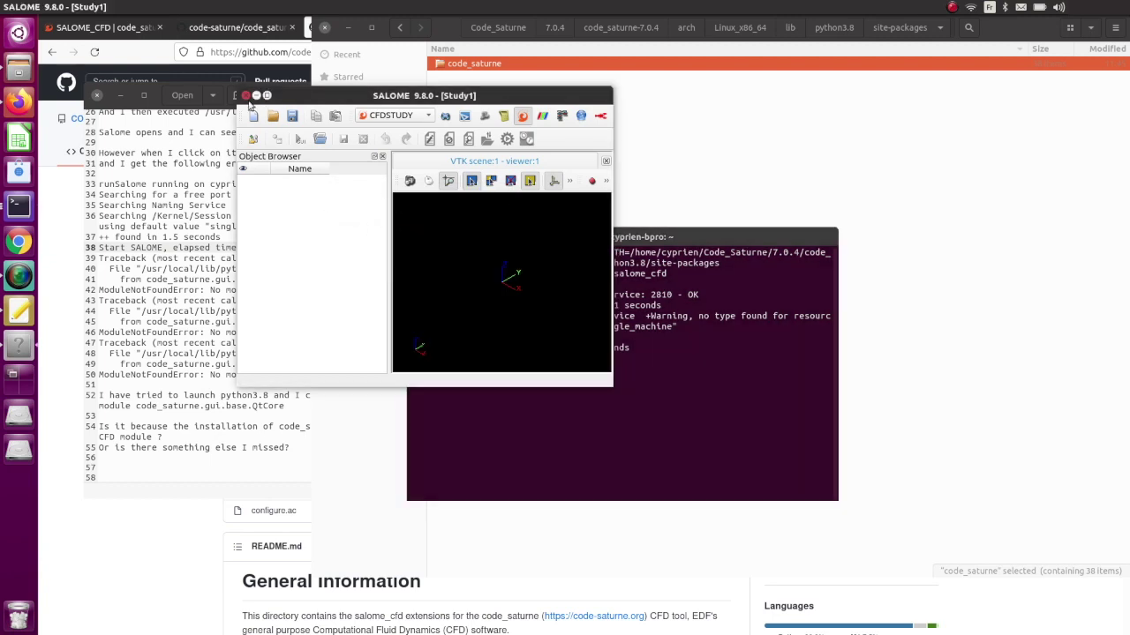
Quit SALOME with its servers shut down and interrupt the terminal to get a clean prompt.
{"action": "left_click", "coordinate": [245, 96]}
{"action": "left_click", "coordinate": [360, 266]}
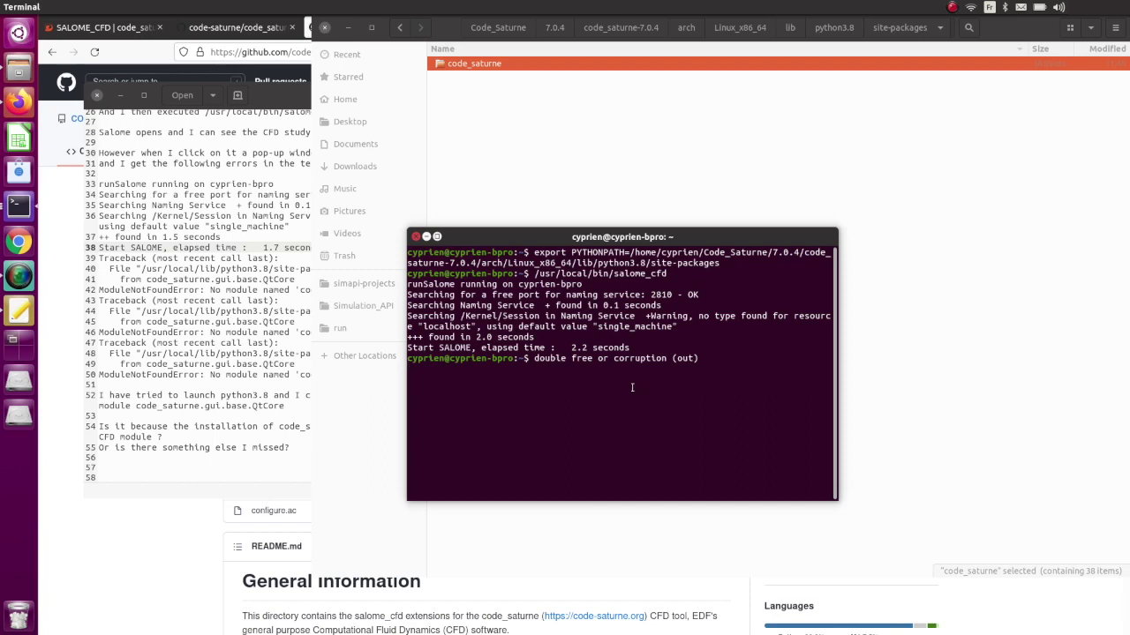
{"action": "key", "text": "ctrl+c"}
Open ~/.bashrc in emacs from the terminal.
{"action": "type", "text": "emacs "}
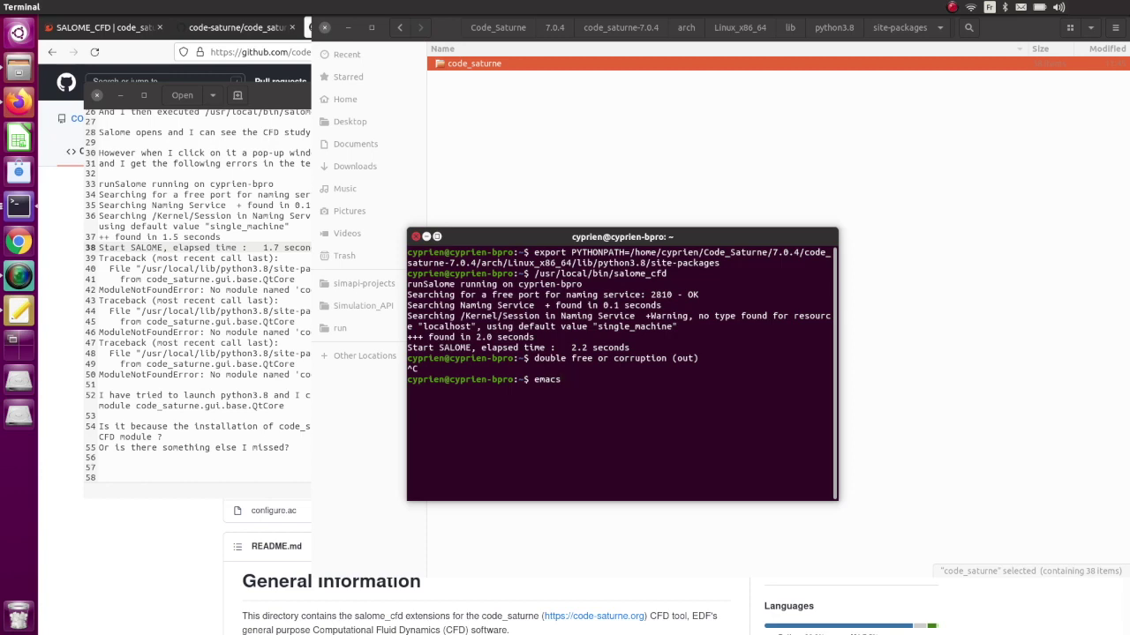
{"action": "type", "text": "~"}
{"action": "type", "text": "/;ba"}
{"action": "type", "text": "shrc"}
{"action": "key", "text": "Left"}
{"action": "key", "text": "Left"}
{"action": "key", "text": "Left"}
{"action": "key", "text": "Left"}
{"action": "key", "text": "Left"}
{"action": "key", "text": "Left"}
{"action": "key", "text": "BackSpace"}
{"action": "type", "text": "."}
{"action": "key", "text": "Return"}
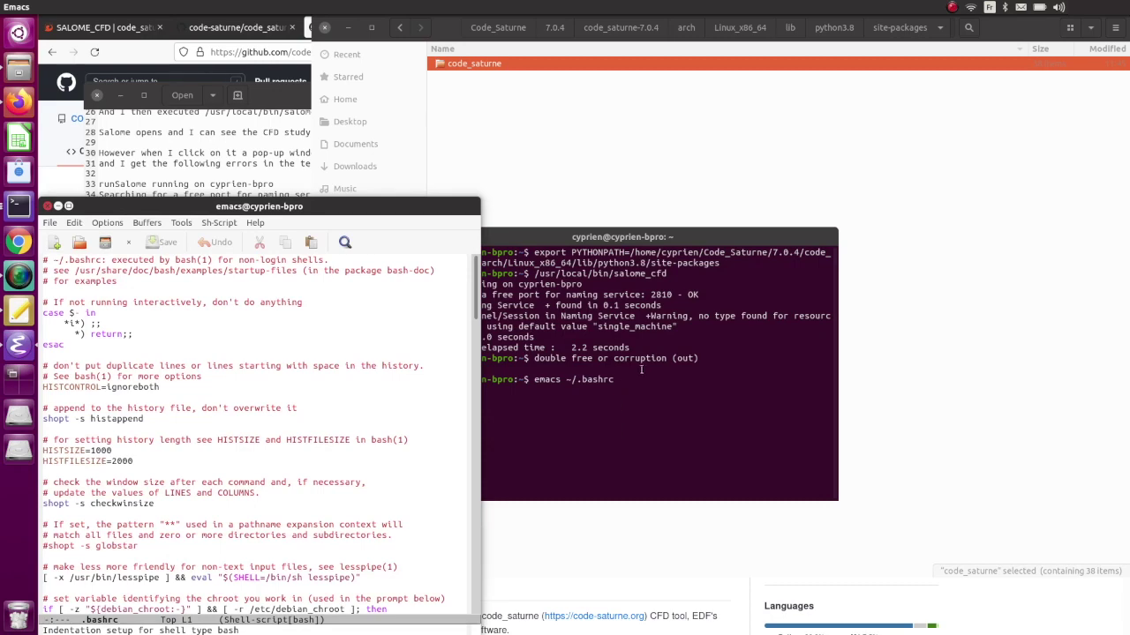
Begin a new line "alias salome_cfd=" at the end of .bashrc, below the code_saturne alias.
{"action": "left_click_drag", "start_coordinate": [423, 209], "coordinate": [472, 103]}
{"action": "scroll", "coordinate": [419, 199], "scroll_direction": "down", "scroll_amount": 15}
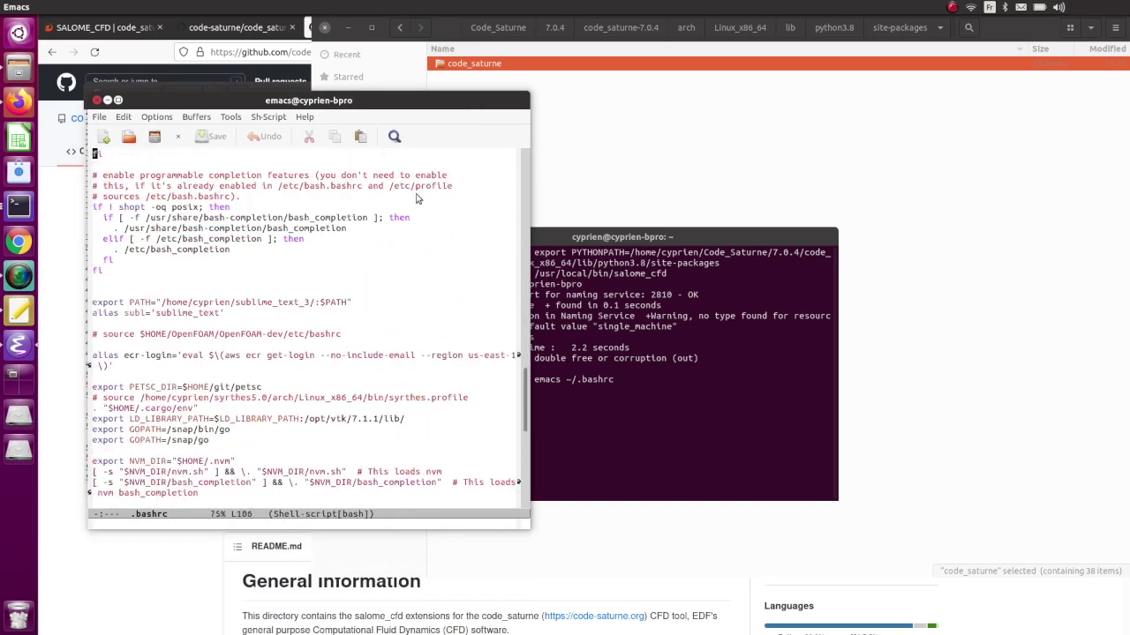
{"action": "scroll", "coordinate": [414, 203], "scroll_direction": "down", "scroll_amount": 5}
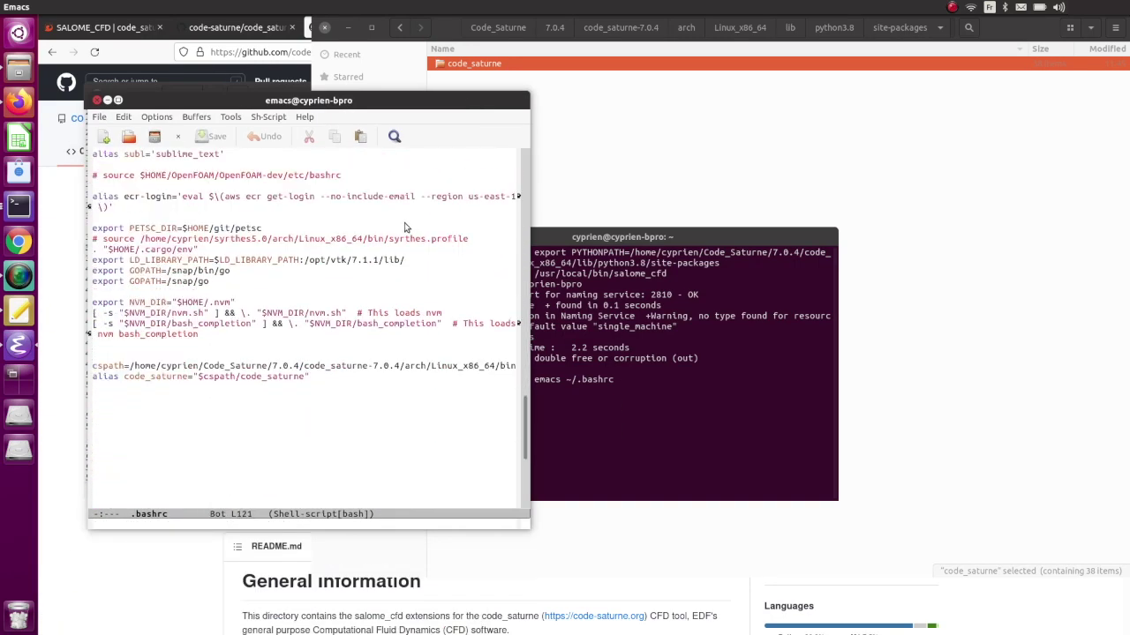
{"action": "key", "text": "Down"}
{"action": "key", "text": "Down"}
{"action": "key", "text": "Down"}
{"action": "key", "text": "Down"}
{"action": "key", "text": "Down"}
{"action": "key", "text": "Down"}
{"action": "key", "text": "Down"}
{"action": "key", "text": "Down"}
{"action": "key", "text": "Down"}
{"action": "key", "text": "Down"}
{"action": "key", "text": "Down"}
{"action": "key", "text": "Down"}
{"action": "key", "text": "Down"}
{"action": "key", "text": "Down"}
{"action": "key", "text": "Down"}
{"action": "key", "text": "Down"}
{"action": "key", "text": "Down"}
{"action": "key", "text": "Down"}
{"action": "key", "text": "Down"}
{"action": "key", "text": "Down"}
{"action": "key", "text": "Down"}
{"action": "key", "text": "Return"}
{"action": "type", "text": "alias"}
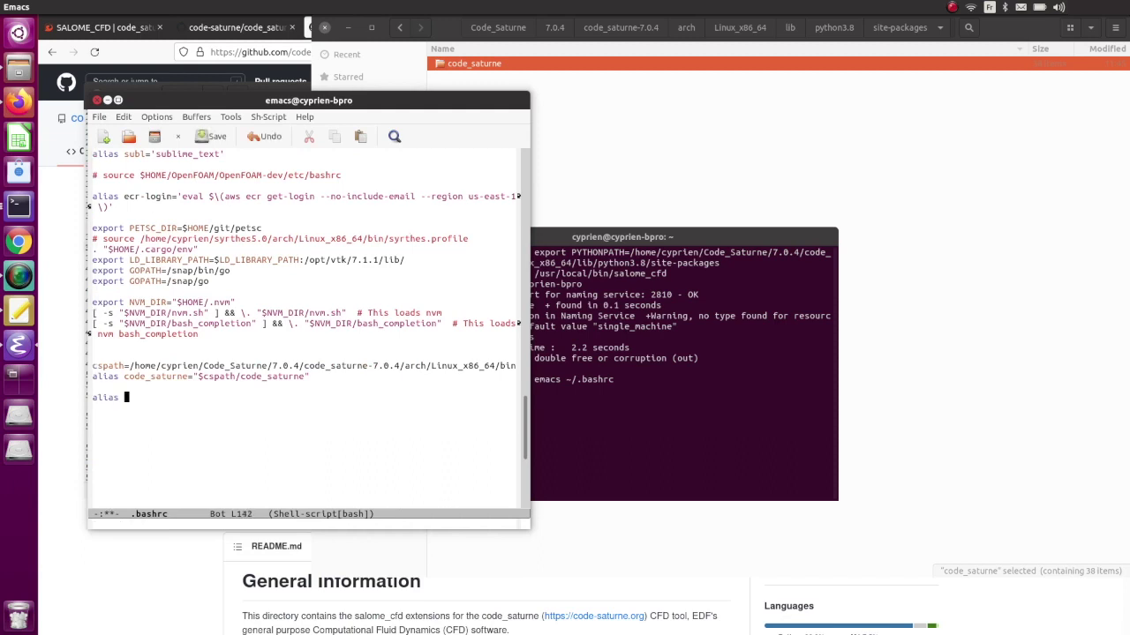
{"action": "type", "text": " salome_cfd="}
Copy /usr/local/bin/salome_cfd from the terminal and paste it as the value of the salome_cfd alias.
{"action": "left_click", "coordinate": [742, 346]}
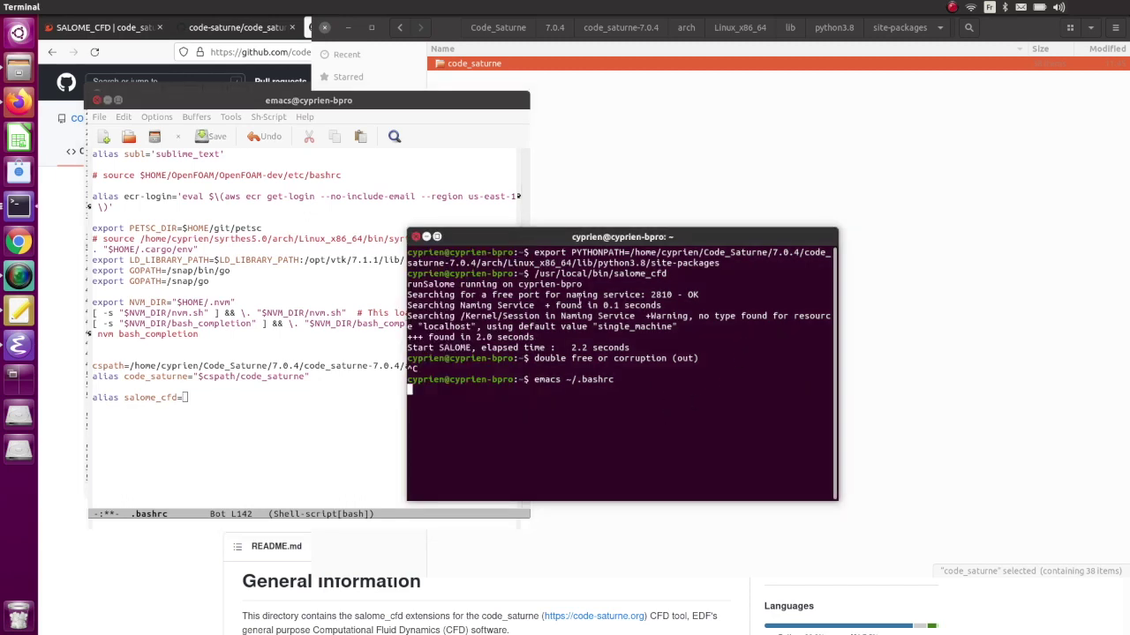
{"action": "left_click_drag", "start_coordinate": [535, 277], "coordinate": [667, 276]}
{"action": "right_click", "coordinate": [678, 278]}
{"action": "left_click", "coordinate": [697, 283]}
{"action": "left_click", "coordinate": [274, 410]}
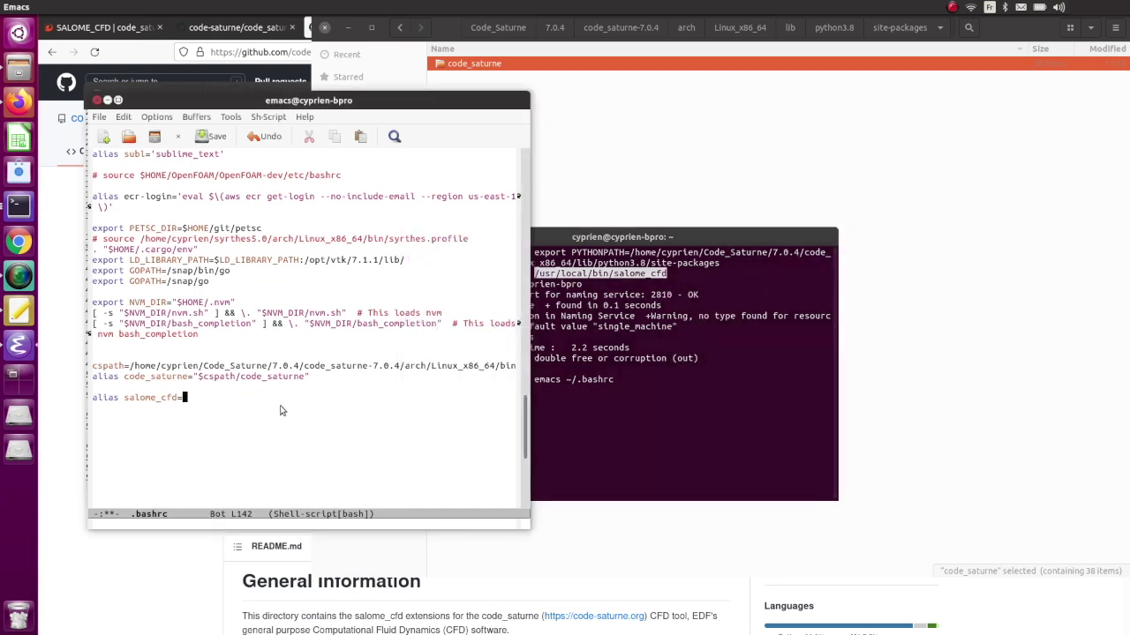
{"action": "key", "text": "ctrl+y"}
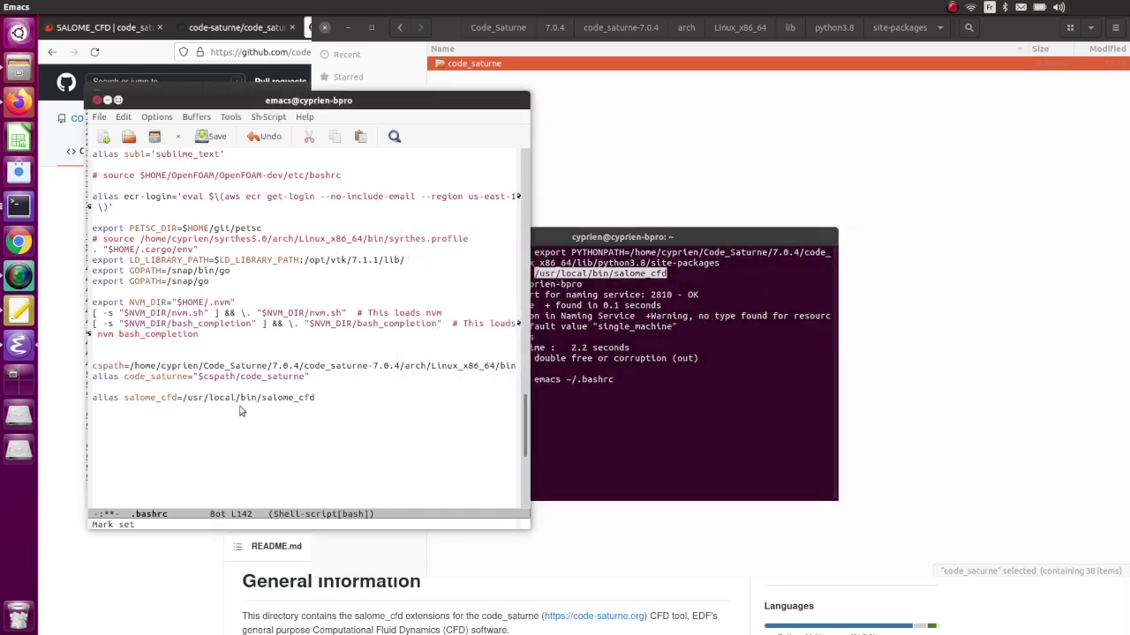
Copy the export PYTHONPATH command from the terminal and paste it into .bashrc on its own line above the salome_cfd alias.
{"action": "left_click", "coordinate": [538, 265]}
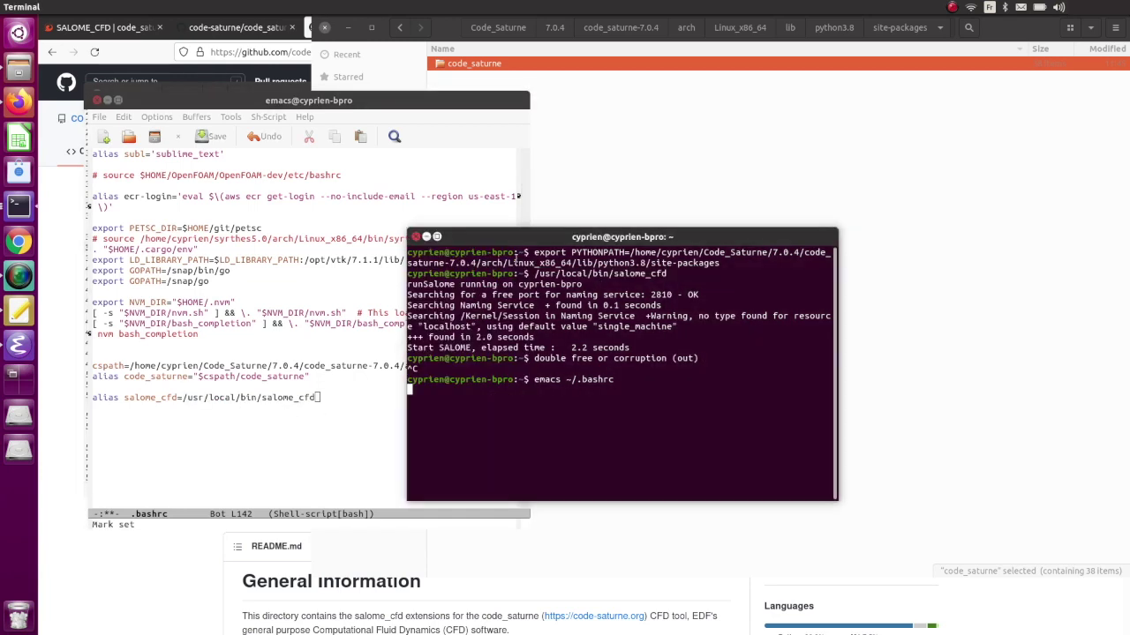
{"action": "left_click_drag", "start_coordinate": [534, 254], "coordinate": [722, 263]}
{"action": "right_click", "coordinate": [722, 263]}
{"action": "left_click", "coordinate": [728, 274]}
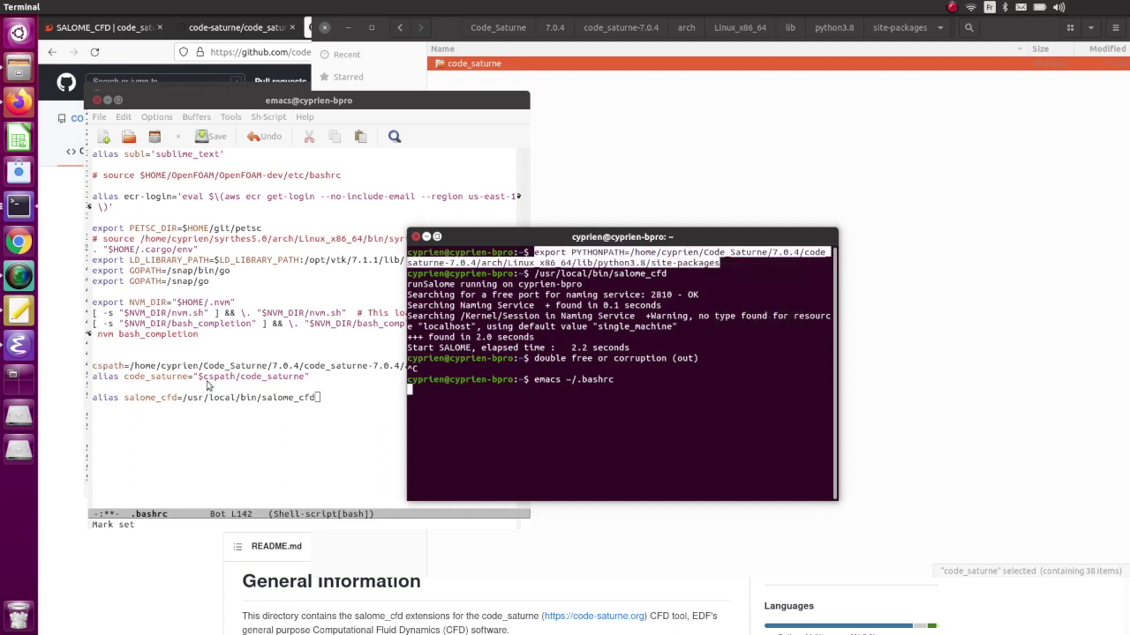
{"action": "left_click", "coordinate": [130, 393]}
{"action": "key", "text": "Return"}
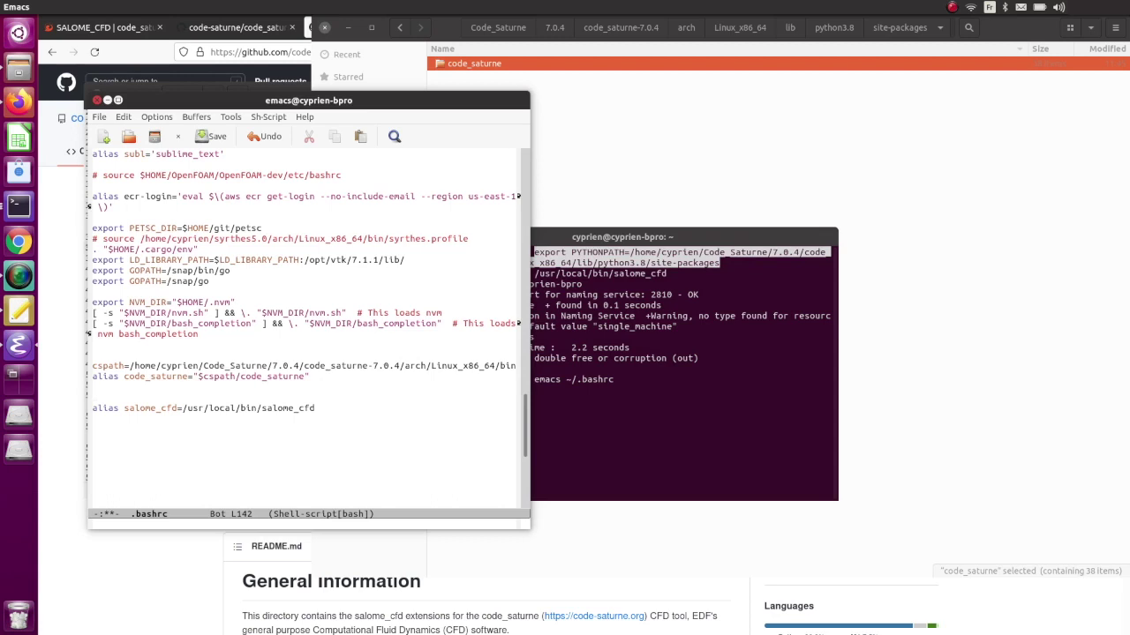
{"action": "key", "text": "ctrl+y"}
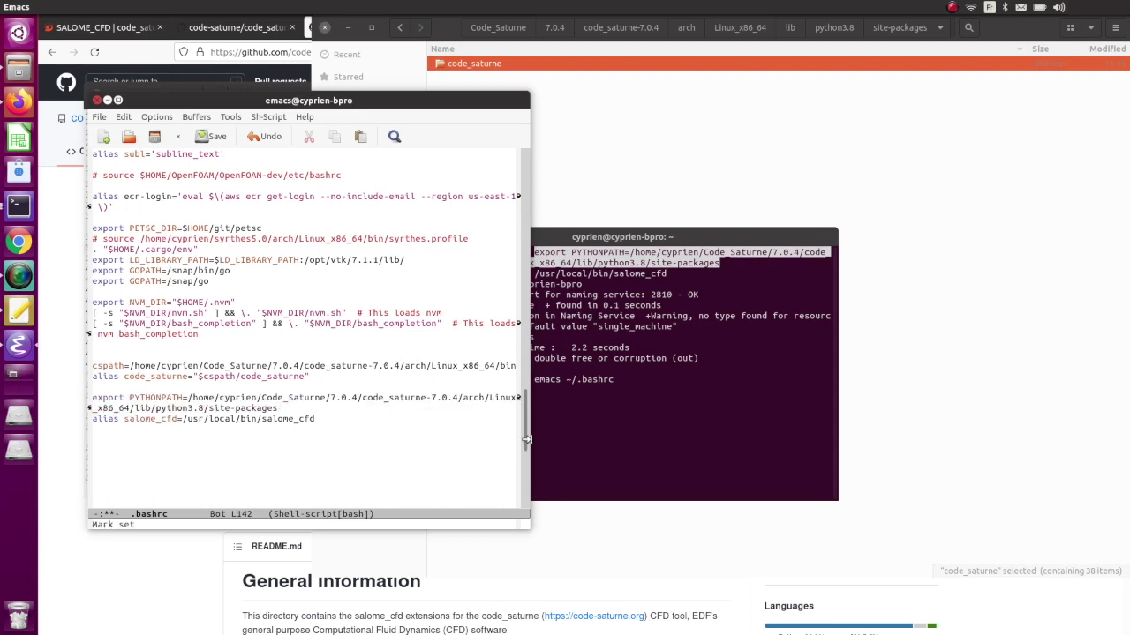
Widen the emacs window to check the full PYTHONPATH line, save .bashrc and close emacs.
{"action": "left_click_drag", "start_coordinate": [526, 439], "coordinate": [821, 439]}
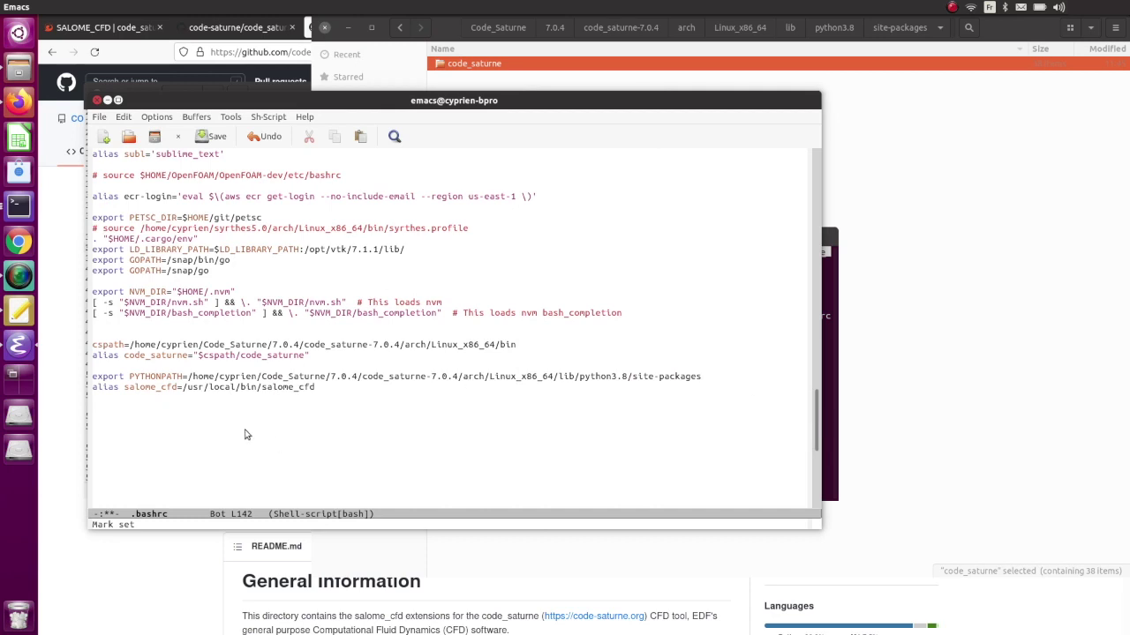
{"action": "key", "text": "ctrl+Left"}
{"action": "key", "text": "ctrl+Left"}
{"action": "key", "text": "ctrl+Left"}
{"action": "key", "text": "ctrl+Left"}
{"action": "key", "text": "ctrl+Left"}
{"action": "key", "text": "ctrl+Left"}
{"action": "key", "text": "ctrl+Left"}
{"action": "key", "text": "ctrl+Left"}
{"action": "key", "text": "ctrl+Left"}
{"action": "key", "text": "ctrl+Left"}
{"action": "key", "text": "ctrl+Left"}
{"action": "key", "text": "ctrl+Left"}
{"action": "key", "text": "ctrl+Right"}
{"action": "key", "text": "ctrl+Right"}
{"action": "key", "text": "ctrl+Right"}
{"action": "key", "text": "ctrl+Right"}
{"action": "left_click", "coordinate": [736, 378]}
{"action": "left_click", "coordinate": [733, 394]}
{"action": "left_click", "coordinate": [217, 138]}
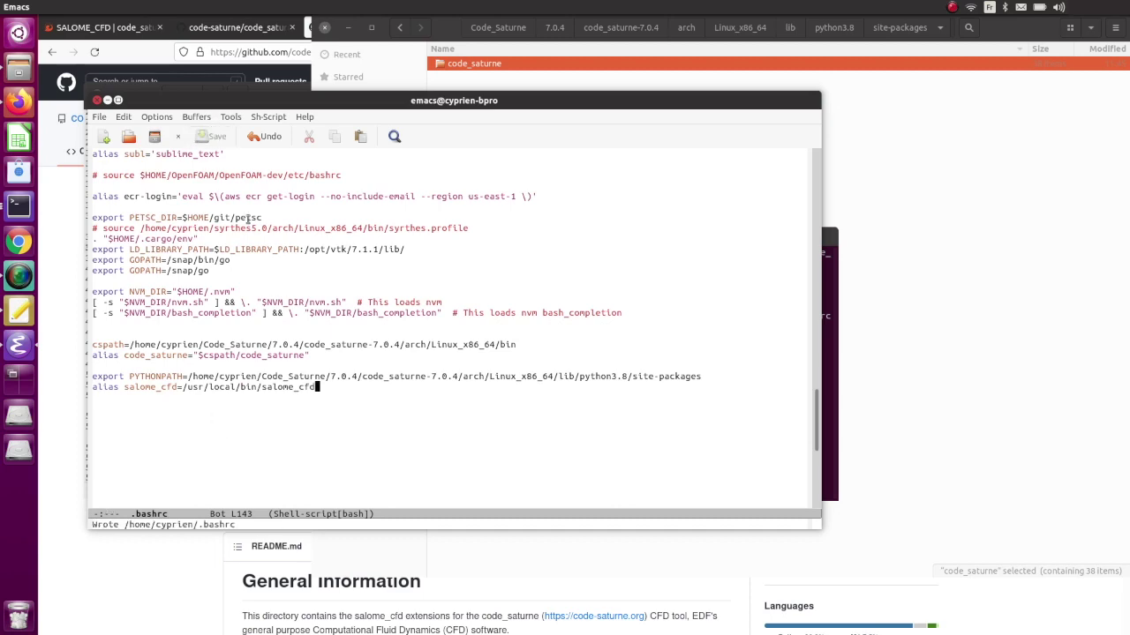
{"action": "left_click", "coordinate": [98, 100]}
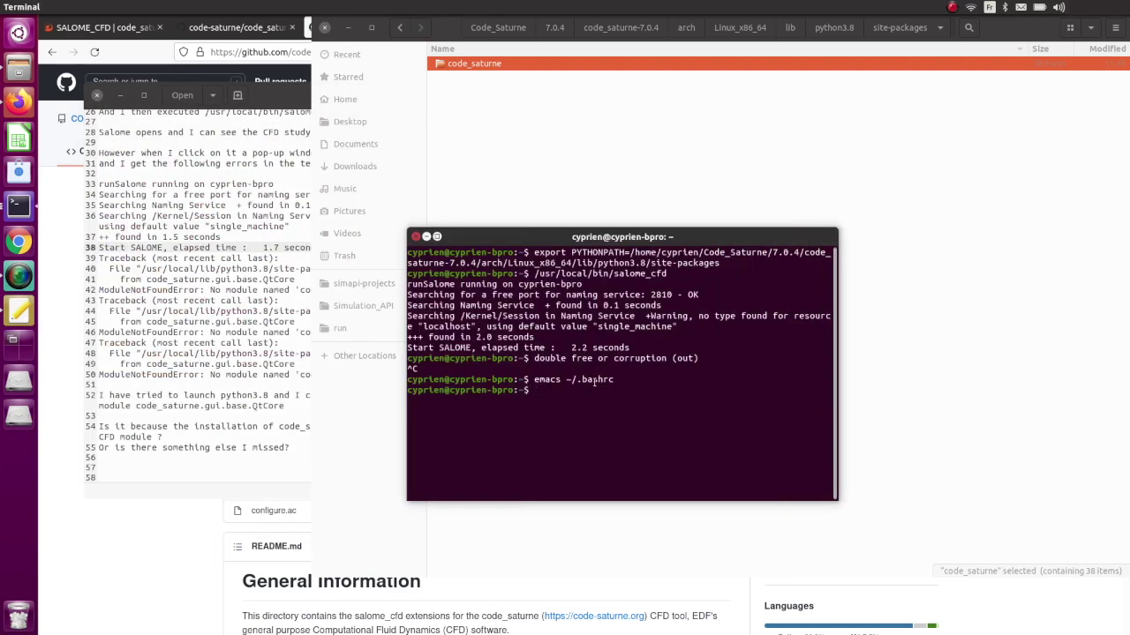
Launch SALOME from the terminal with the salome_cfd alias.
{"action": "key", "text": "Up"}
{"action": "key", "text": "BackSpace"}
{"action": "key", "text": "BackSpace"}
{"action": "key", "text": "BackSpace"}
{"action": "key", "text": "BackSpace"}
{"action": "key", "text": "BackSpace"}
{"action": "key", "text": "BackSpace"}
{"action": "key", "text": "BackSpace"}
{"action": "key", "text": "BackSpace"}
{"action": "key", "text": "BackSpace"}
{"action": "key", "text": "BackSpace"}
{"action": "key", "text": "BackSpace"}
{"action": "key", "text": "BackSpace"}
{"action": "key", "text": "BackSpace"}
{"action": "key", "text": "BackSpace"}
{"action": "key", "text": "BackSpace"}
{"action": "type", "text": "salome_cfd"}
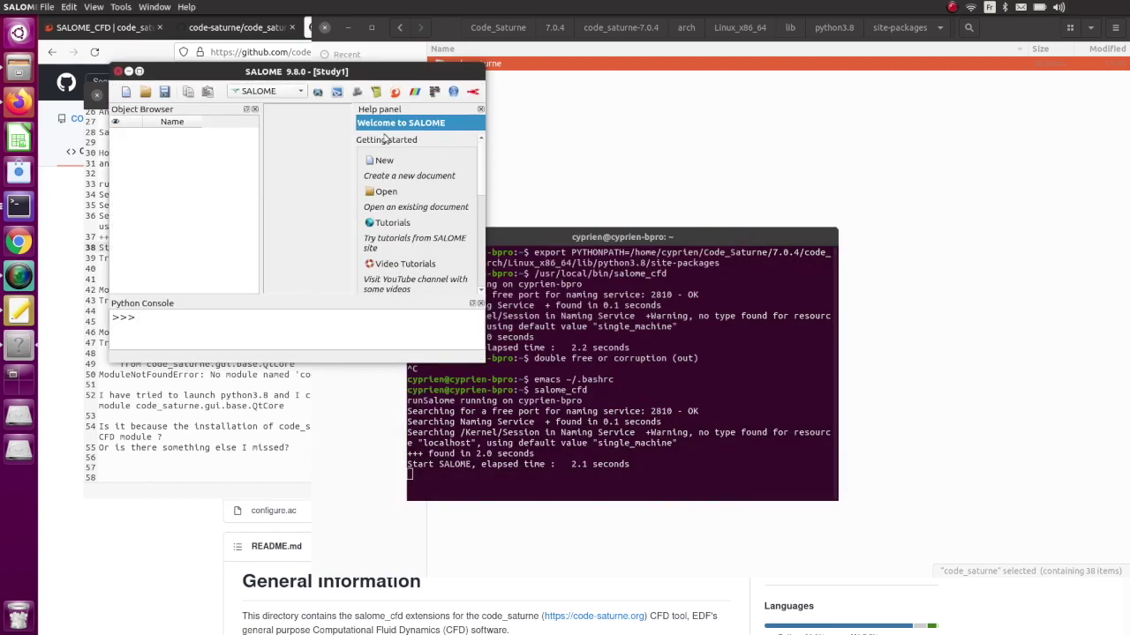
Maximize the SALOME window, activate the CFDSTUDY module, and restore the window to its smaller size.
{"action": "left_click", "coordinate": [139, 71]}
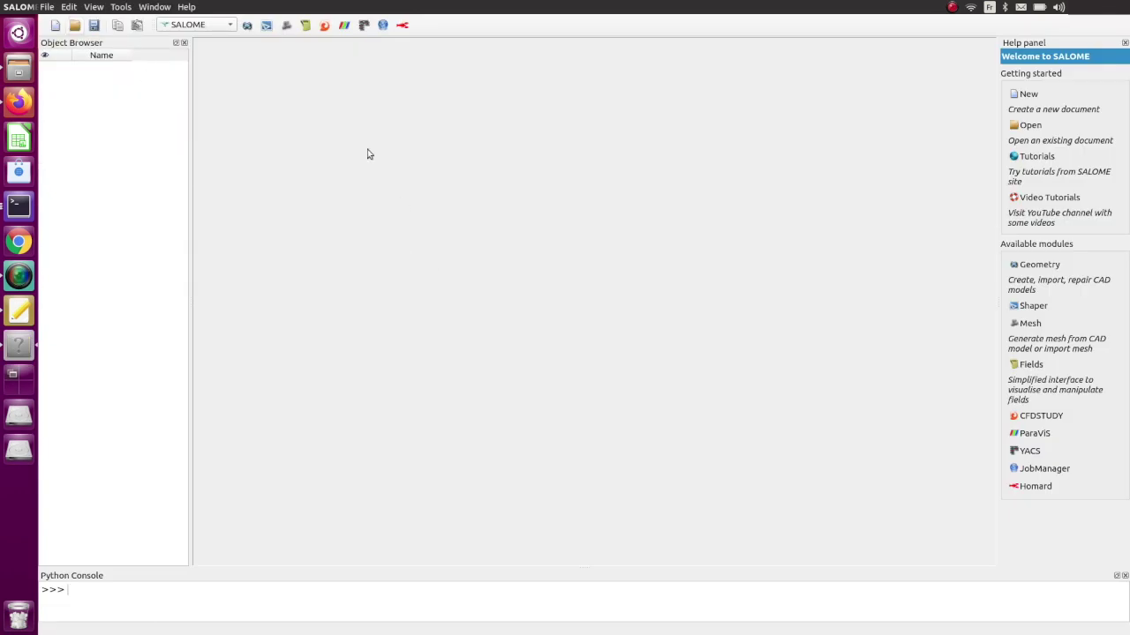
{"action": "left_click", "coordinate": [324, 25]}
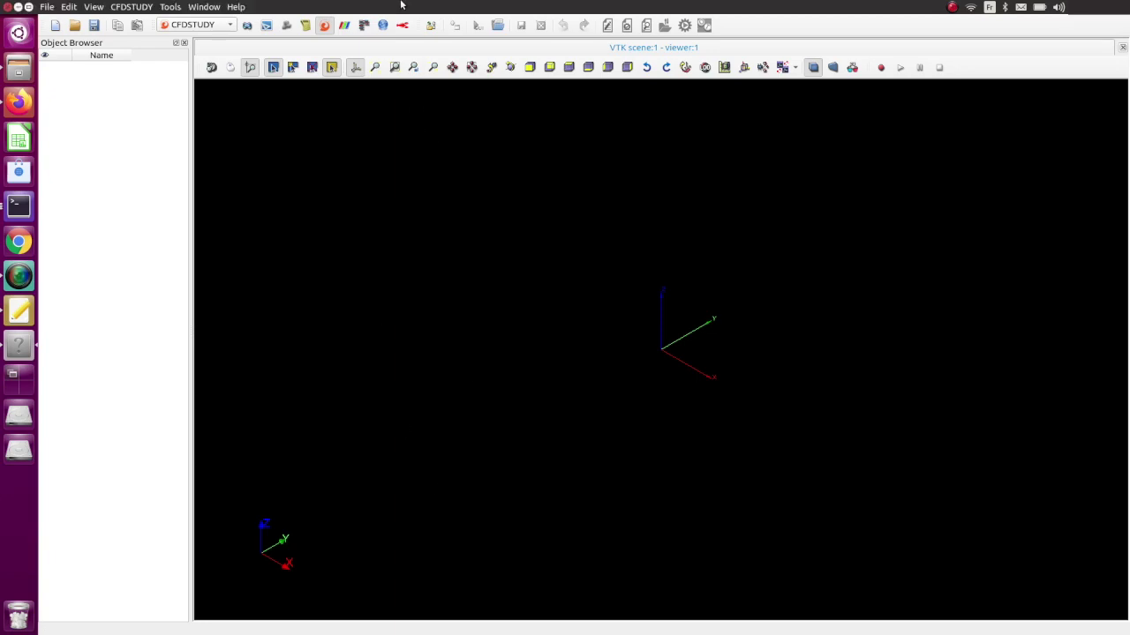
{"action": "left_click_drag", "start_coordinate": [403, 6], "coordinate": [306, 147]}
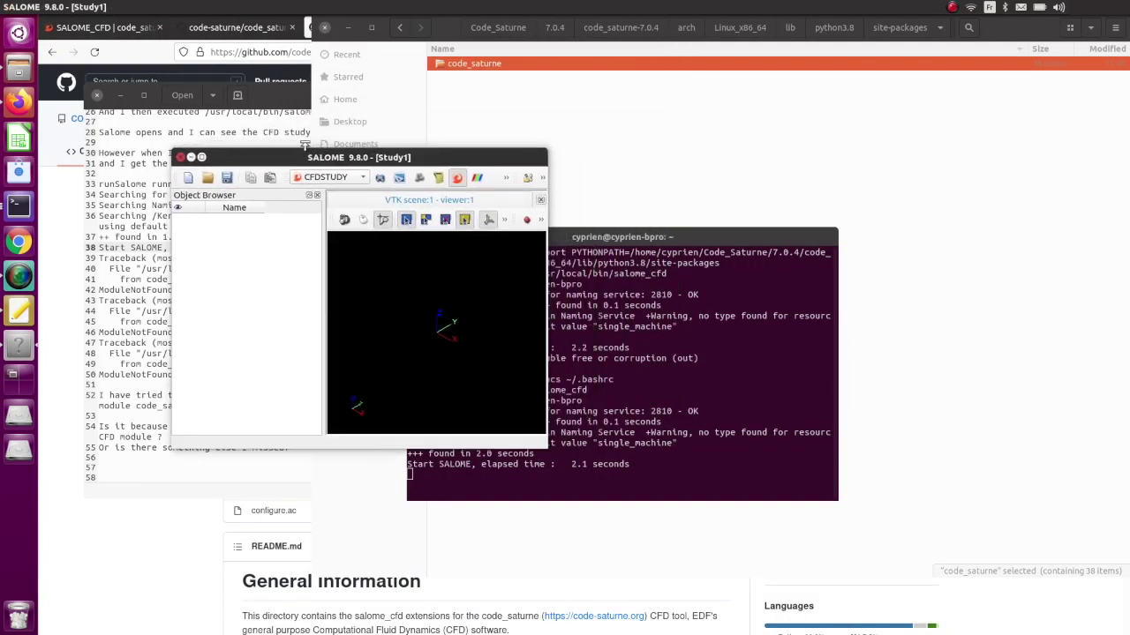
Switch to the code_saturne website in Firefox and open the user forum from its Community page.
{"action": "left_click", "coordinate": [99, 27]}
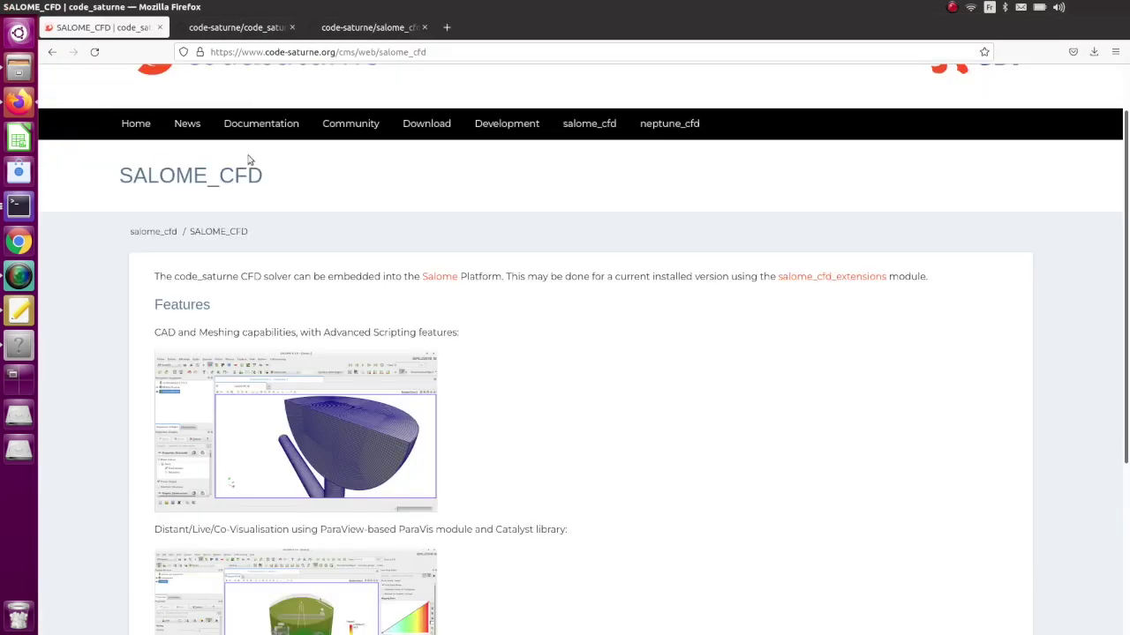
{"action": "left_click", "coordinate": [341, 129]}
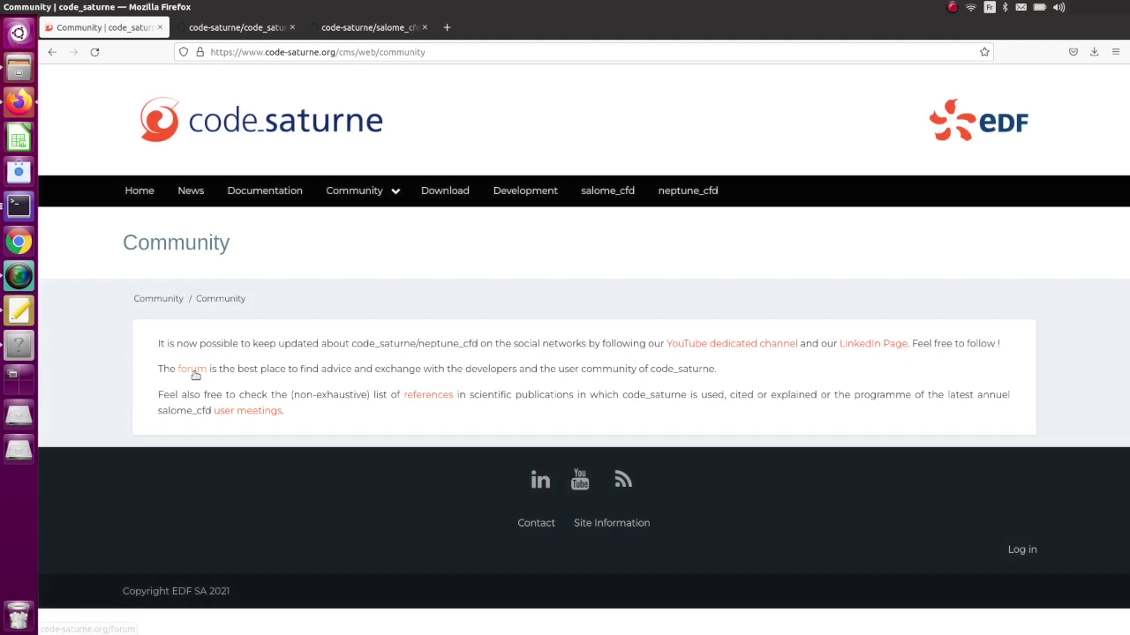
{"action": "left_click", "coordinate": [199, 369]}
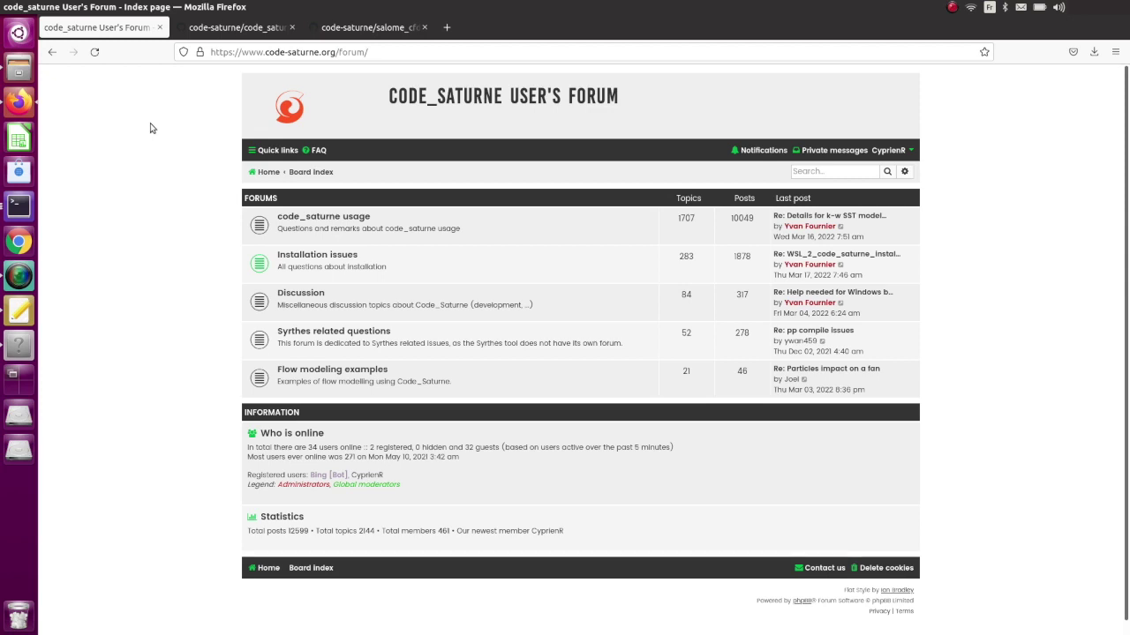
{"action": "left_click", "coordinate": [955, 9]}
{"action": "left_click", "coordinate": [982, 54]}
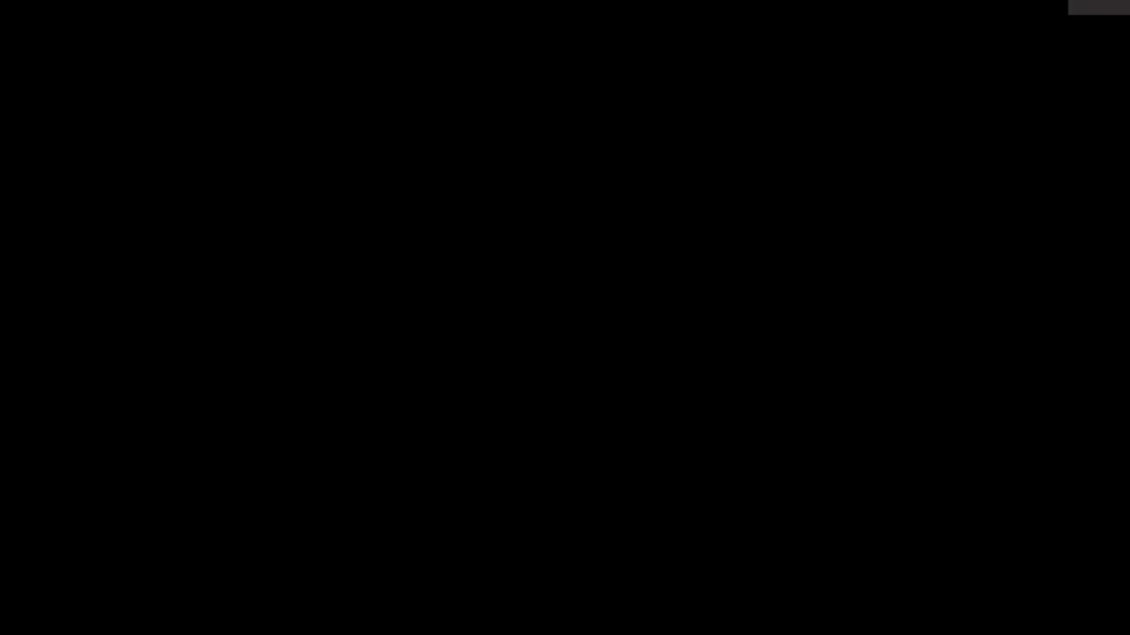